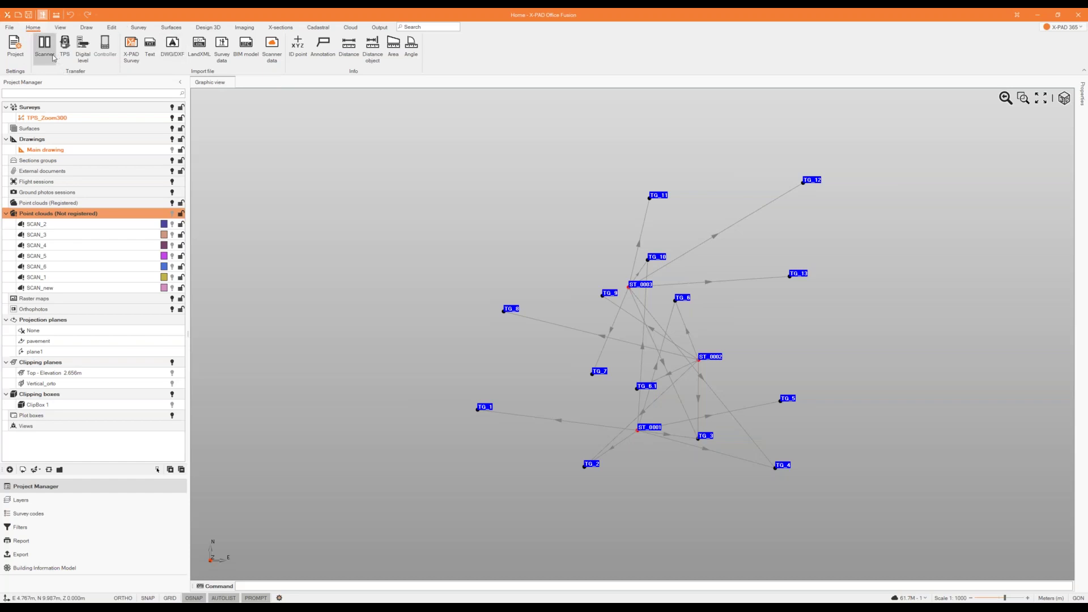
# - Check the laser scanner models available for data transfer under the GeoMax and Leica brands, and close the transfer dialog
pyautogui.click(47, 51)
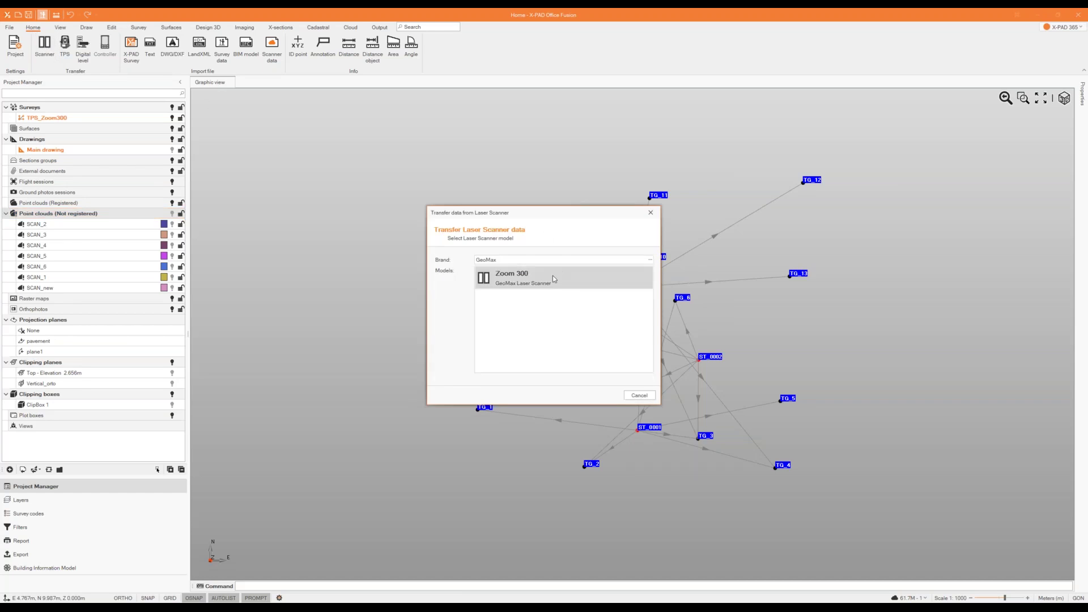
pyautogui.click(559, 261)
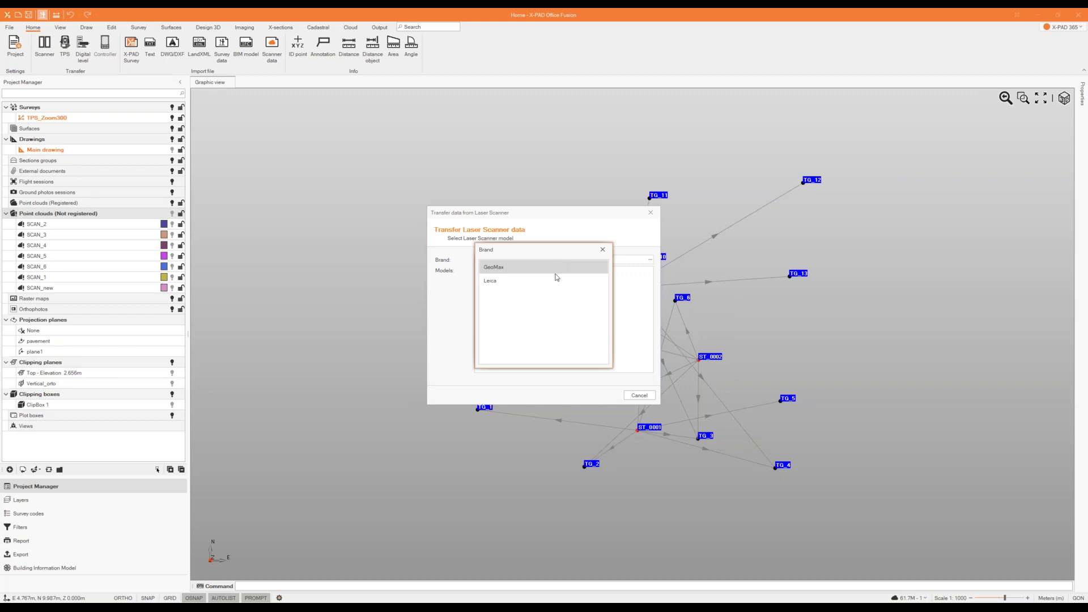
pyautogui.doubleClick(556, 280)
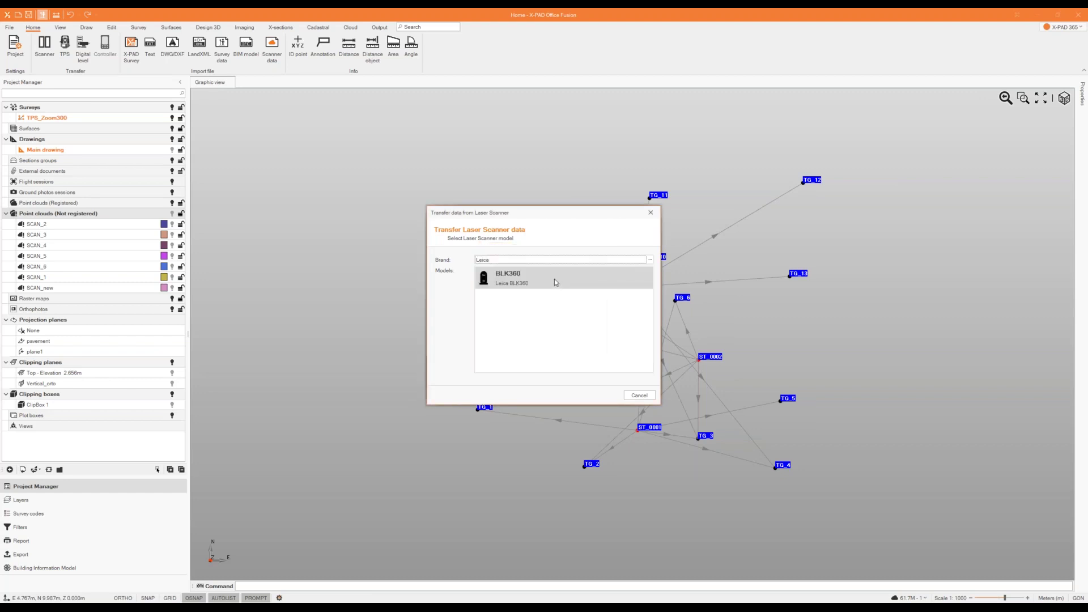
pyautogui.click(651, 212)
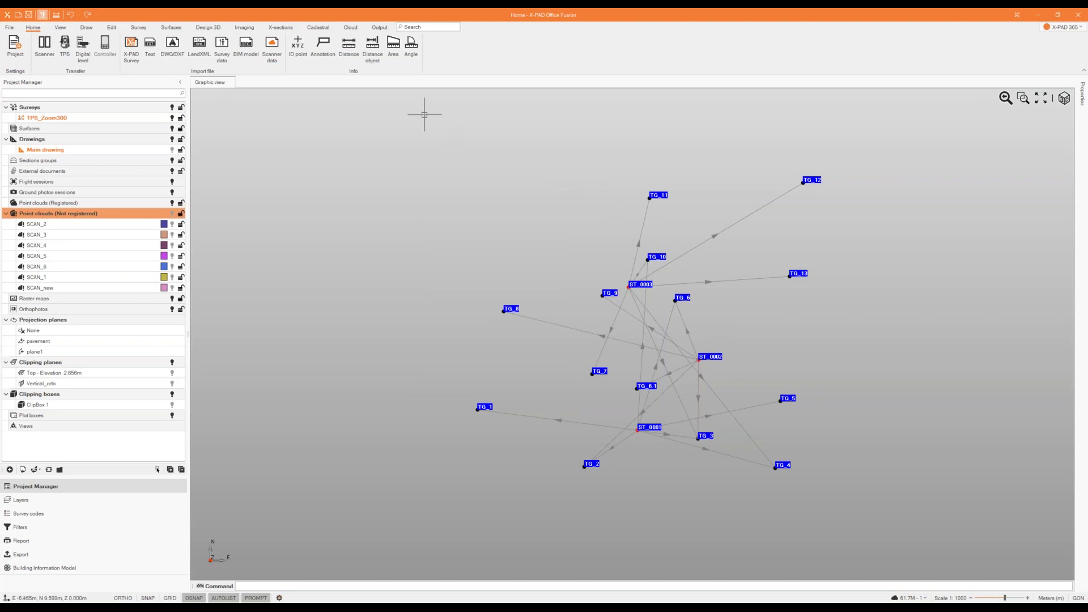
# - Examine the point cloud import formats offered for the ZOOM 300 - GeoMax, CYCLONE - Leica and RECAP - Autodesk data sources
pyautogui.click(277, 52)
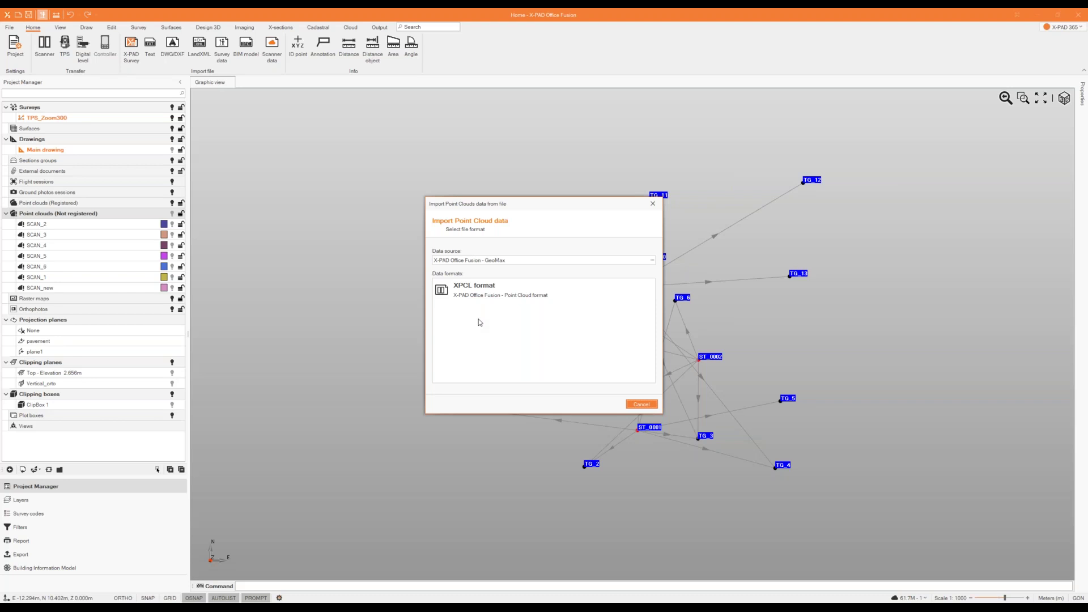
pyautogui.click(553, 261)
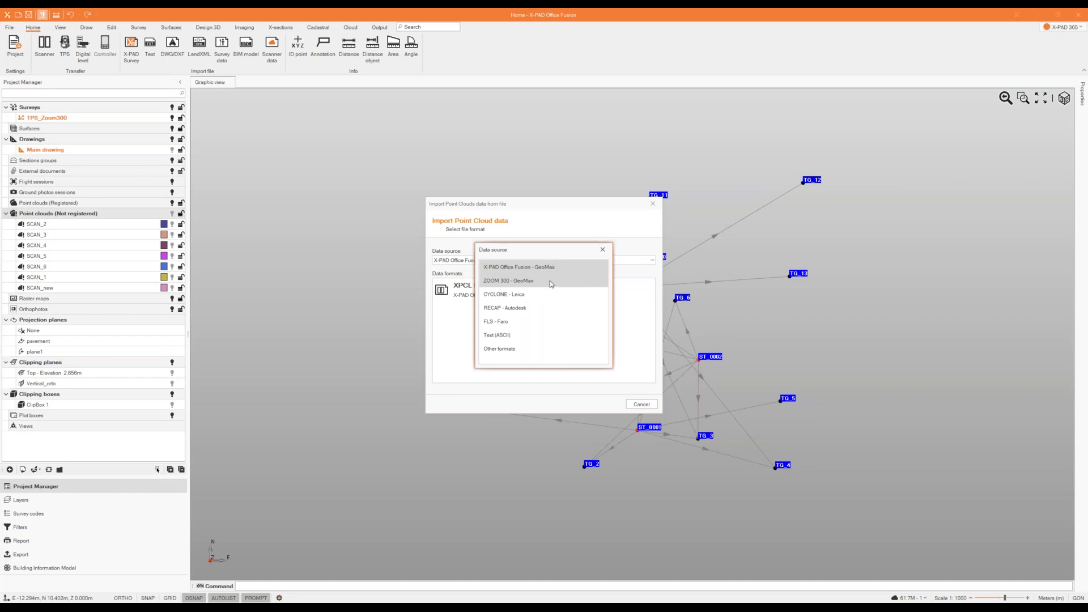
pyautogui.click(550, 280)
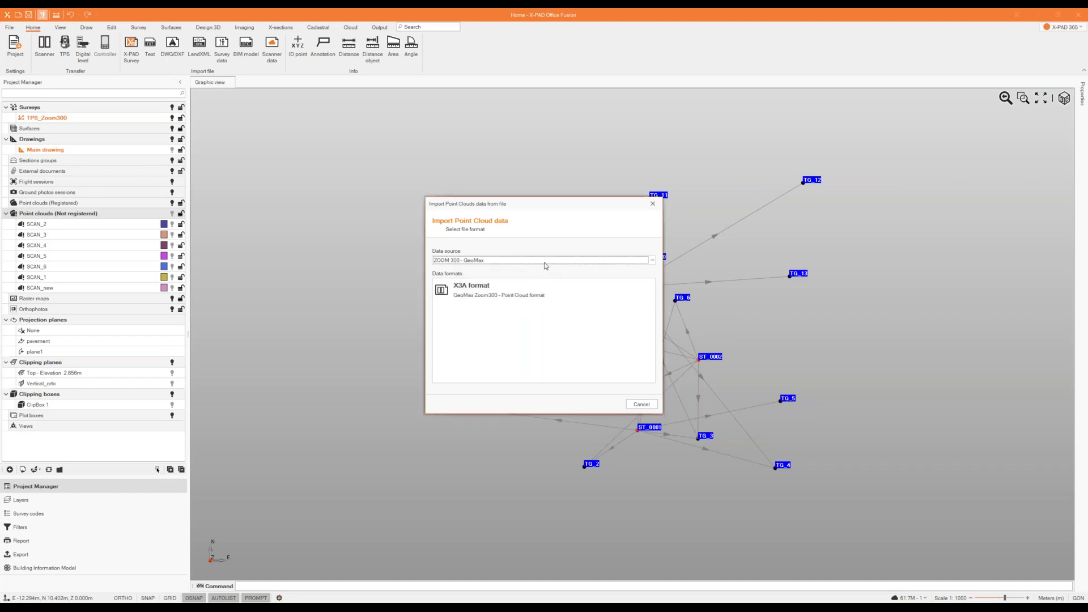
pyautogui.click(544, 262)
pyautogui.click(555, 296)
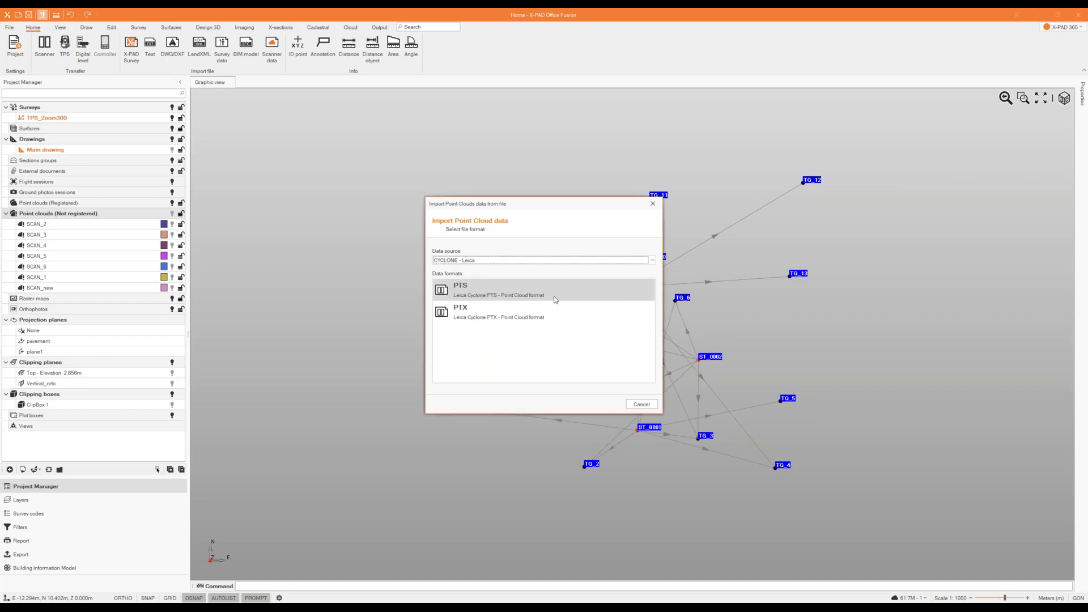
pyautogui.click(560, 263)
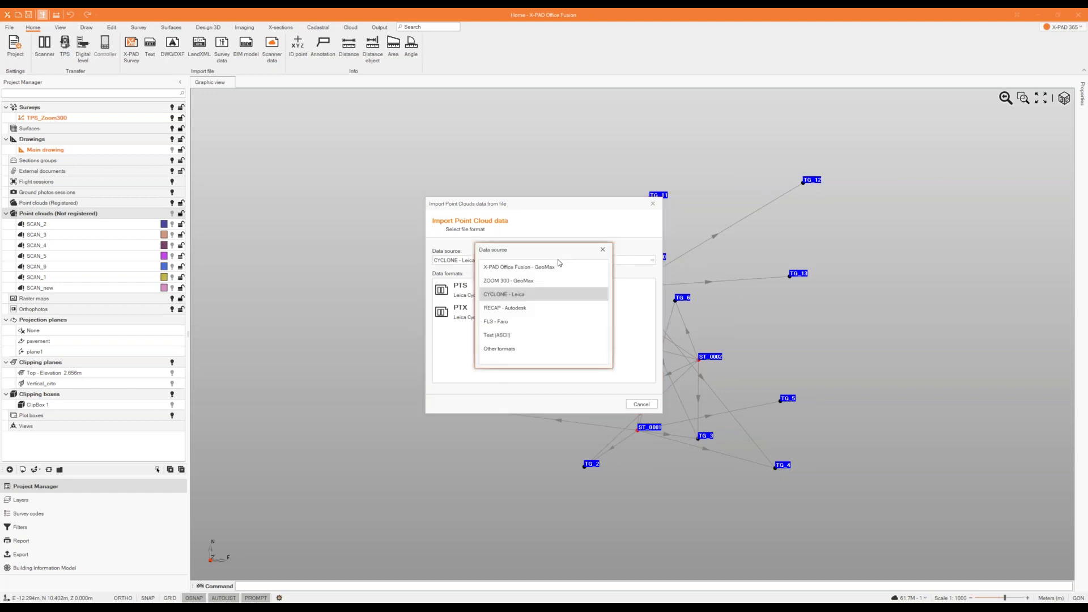
pyautogui.click(560, 307)
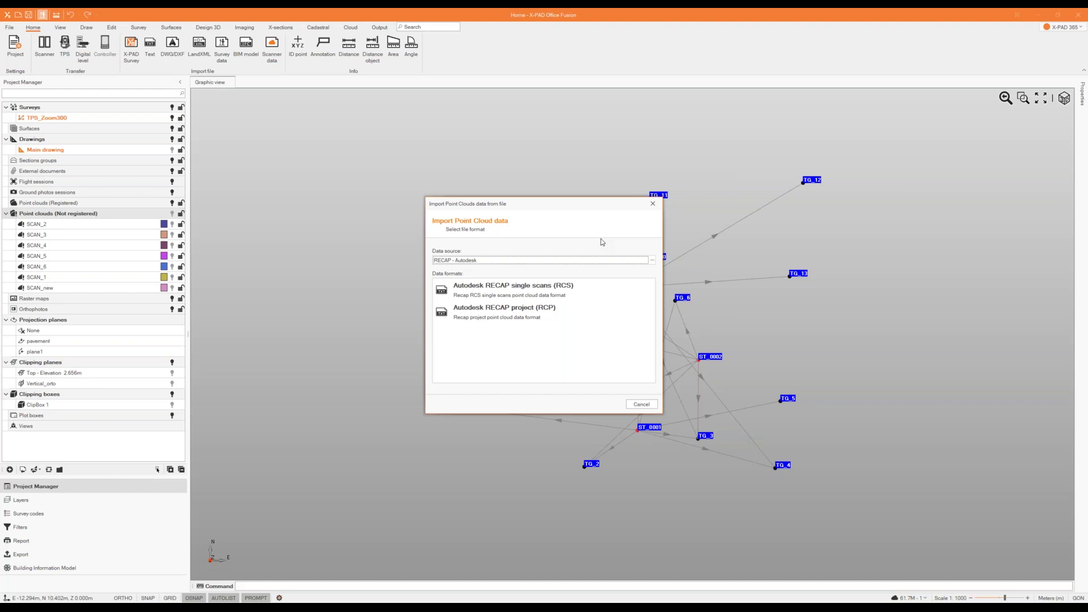
# - Examine the import formats offered for the FLS - Faro, Text (ASCII) and Other formats data sources, and close the import dialog
pyautogui.click(572, 262)
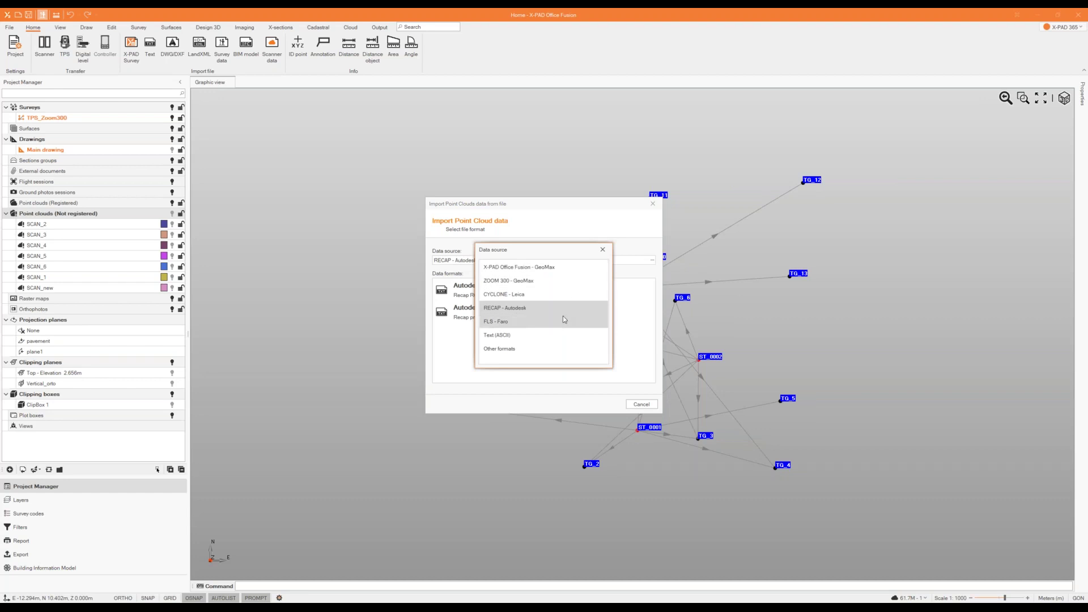
pyautogui.click(563, 320)
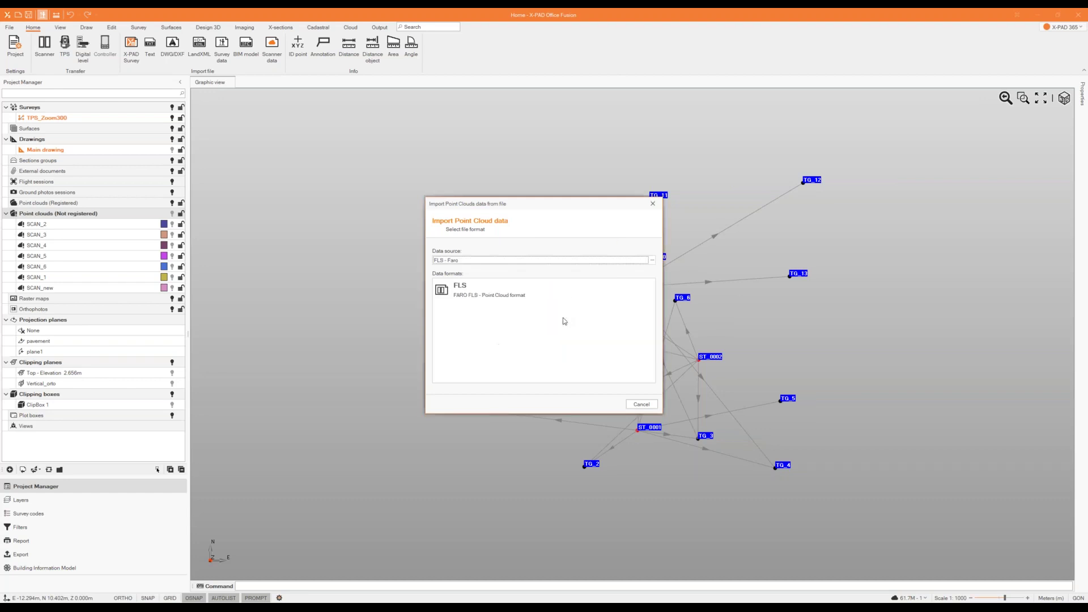
pyautogui.click(523, 261)
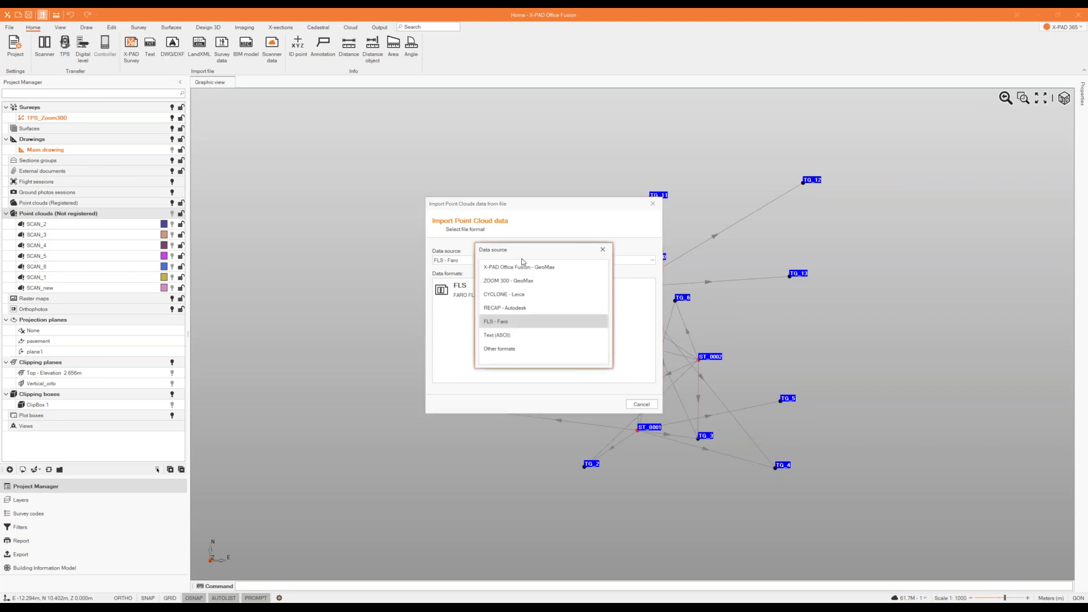
pyautogui.click(538, 334)
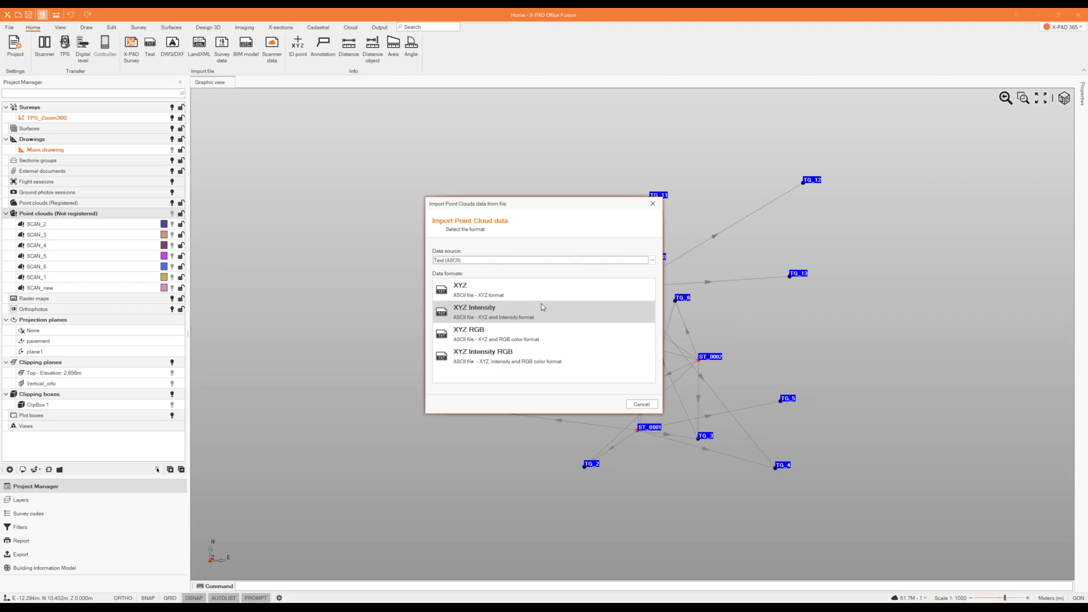
pyautogui.click(535, 262)
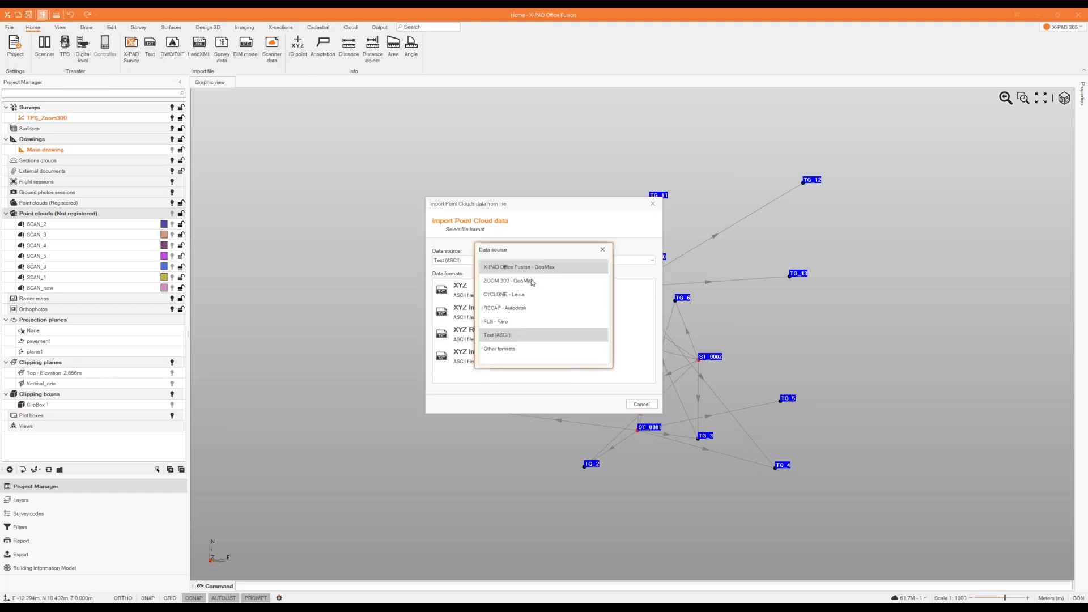
pyautogui.click(530, 350)
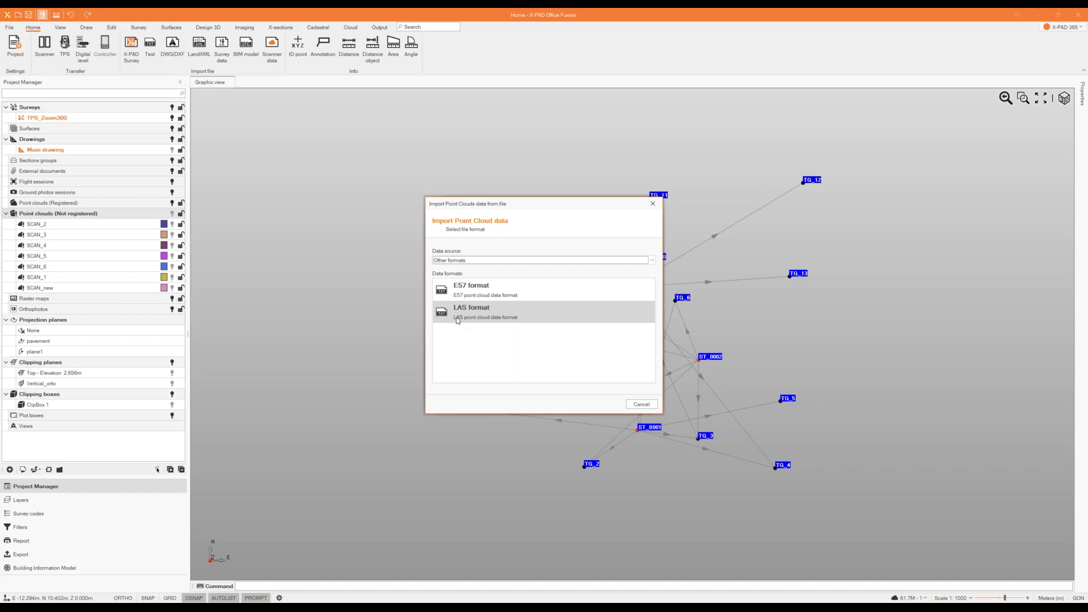
pyautogui.click(658, 209)
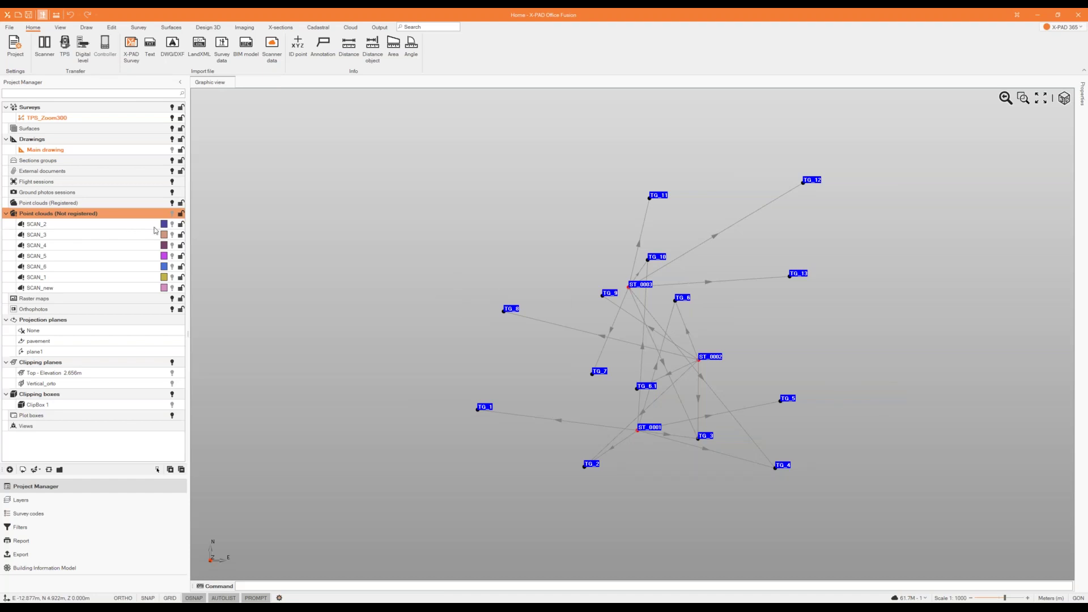
# - Make the unregistered point cloud SCAN_2 visible and hide the TPS_Zoom300 survey
pyautogui.click(172, 225)
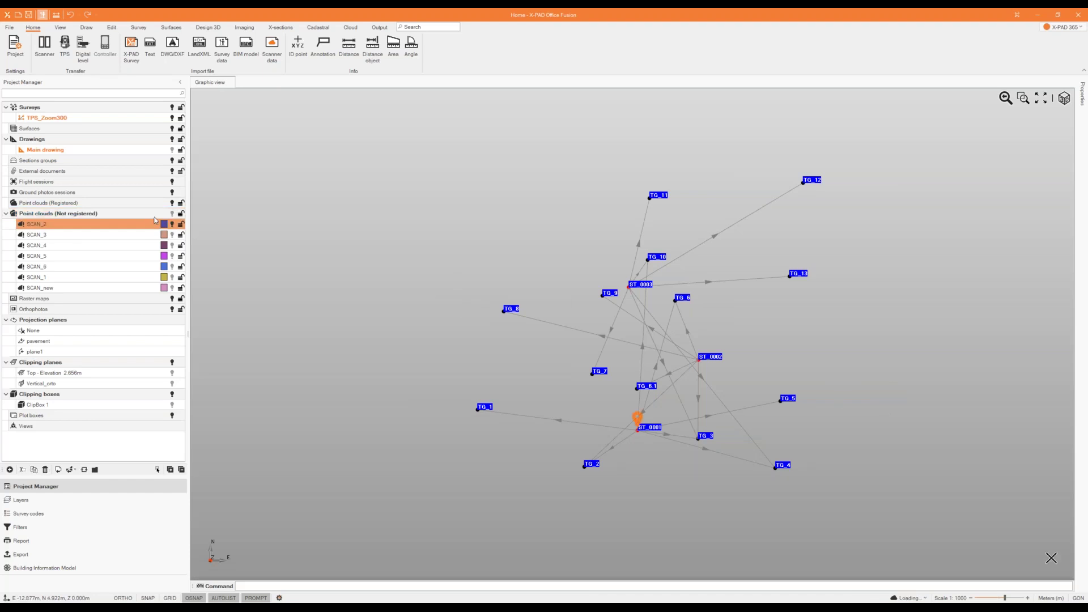
pyautogui.click(173, 119)
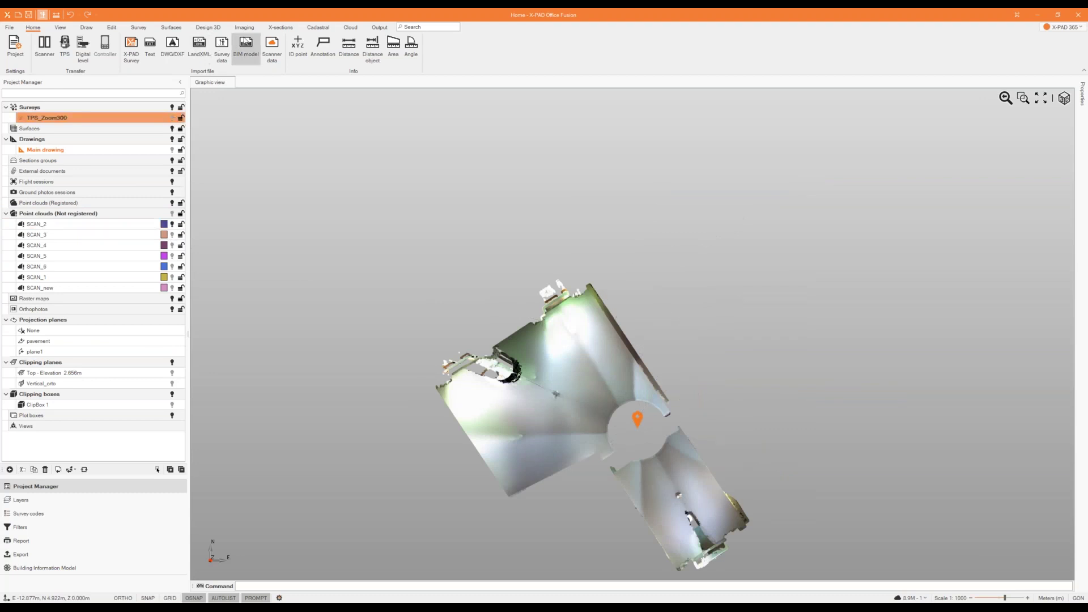
# - View SCAN_2 in Panorama mode and look around the scanned rooms from the scan centre
pyautogui.click(350, 30)
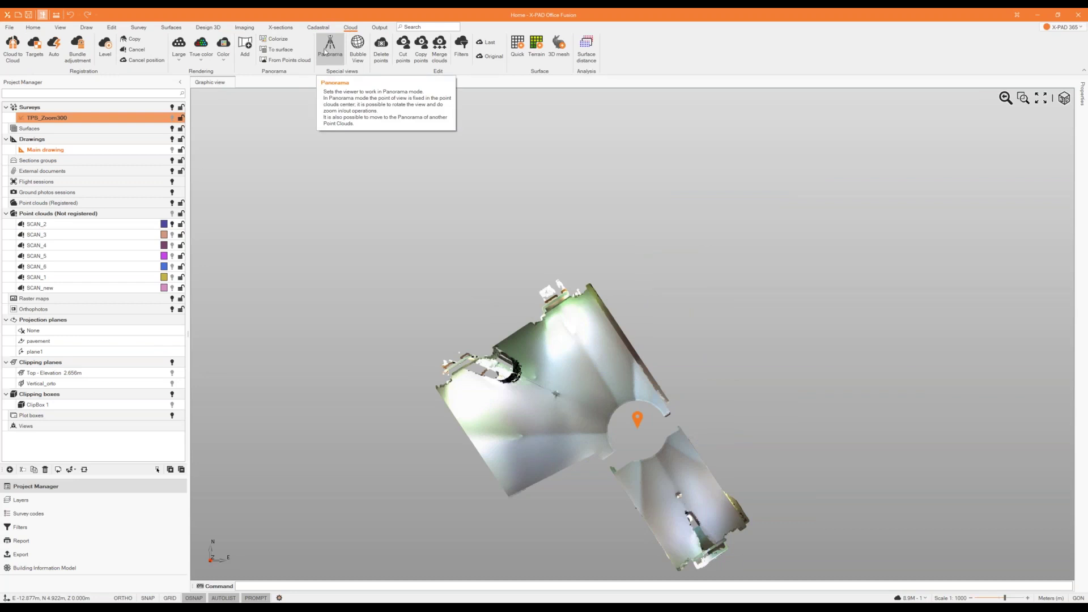
pyautogui.click(336, 55)
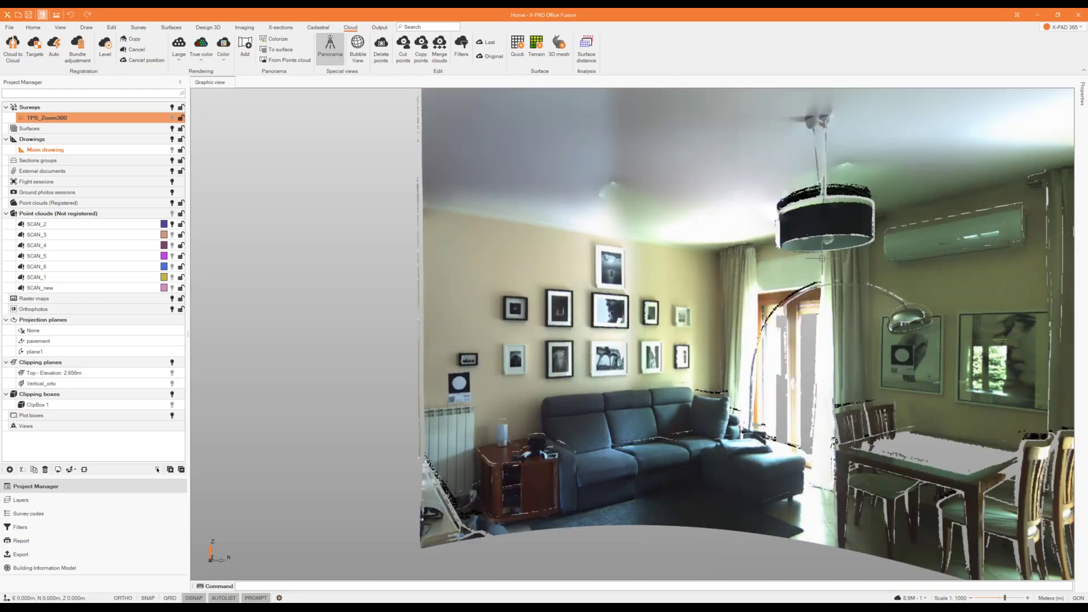
pyautogui.click(899, 299)
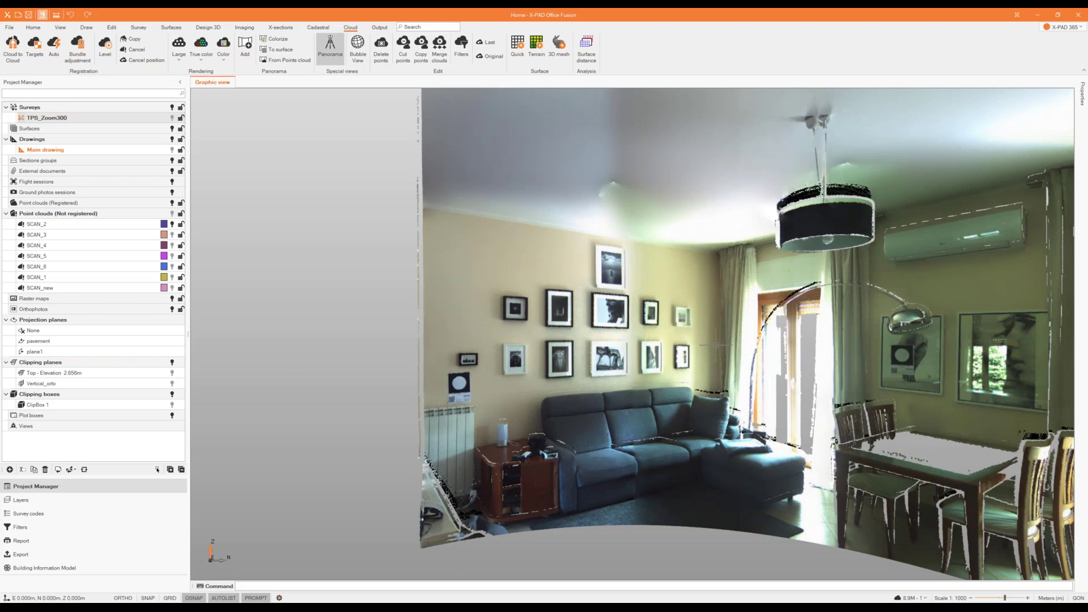
pyautogui.moveTo(812, 333); pyautogui.dragTo(615, 327)
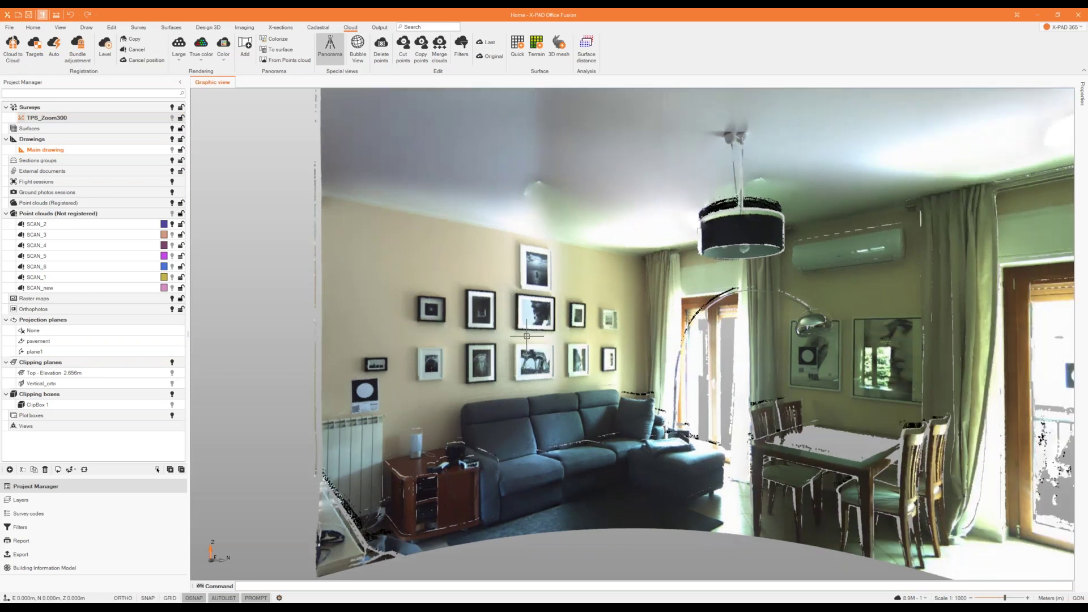
pyautogui.moveTo(940, 322); pyautogui.dragTo(695, 267)
pyautogui.moveTo(1008, 316); pyautogui.dragTo(636, 286)
pyautogui.moveTo(956, 287); pyautogui.dragTo(577, 258)
pyautogui.moveTo(578, 258); pyautogui.dragTo(548, 260, button='middle')
pyautogui.scroll(-1, 833, 286)
pyautogui.moveTo(834, 282); pyautogui.dragTo(498, 280, button='middle')
pyautogui.moveTo(913, 293); pyautogui.dragTo(233, 274, button='middle')
pyautogui.moveTo(980, 268); pyautogui.dragTo(839, 263, button='middle')
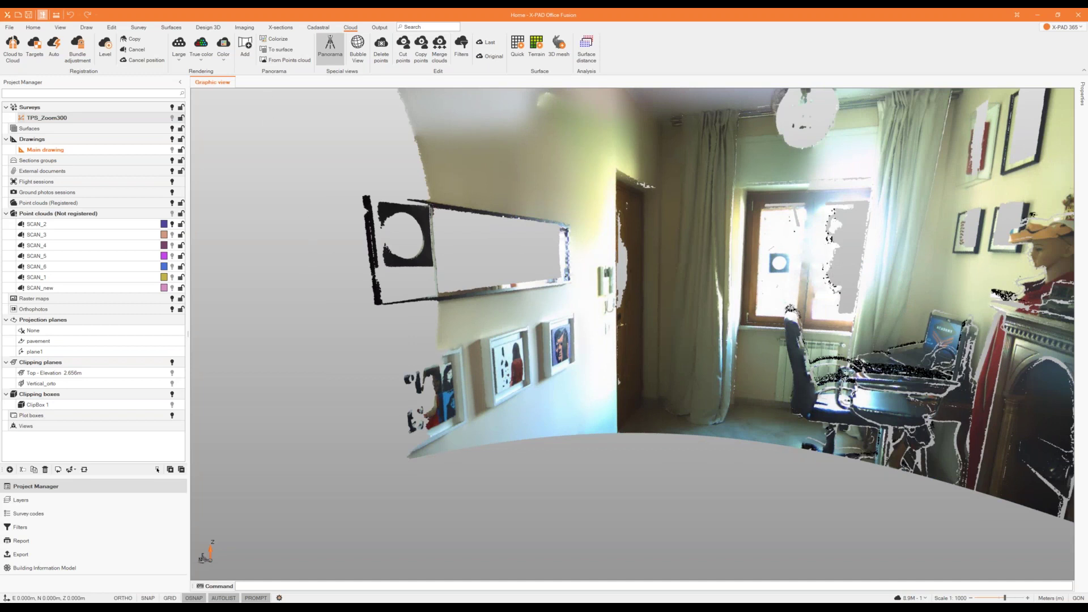
# - Leave Panorama mode and inspect the whole SCAN_2 point cloud from outside in a 3D view
pyautogui.click(333, 52)
pyautogui.moveTo(742, 335); pyautogui.dragTo(676, 338, button='middle')
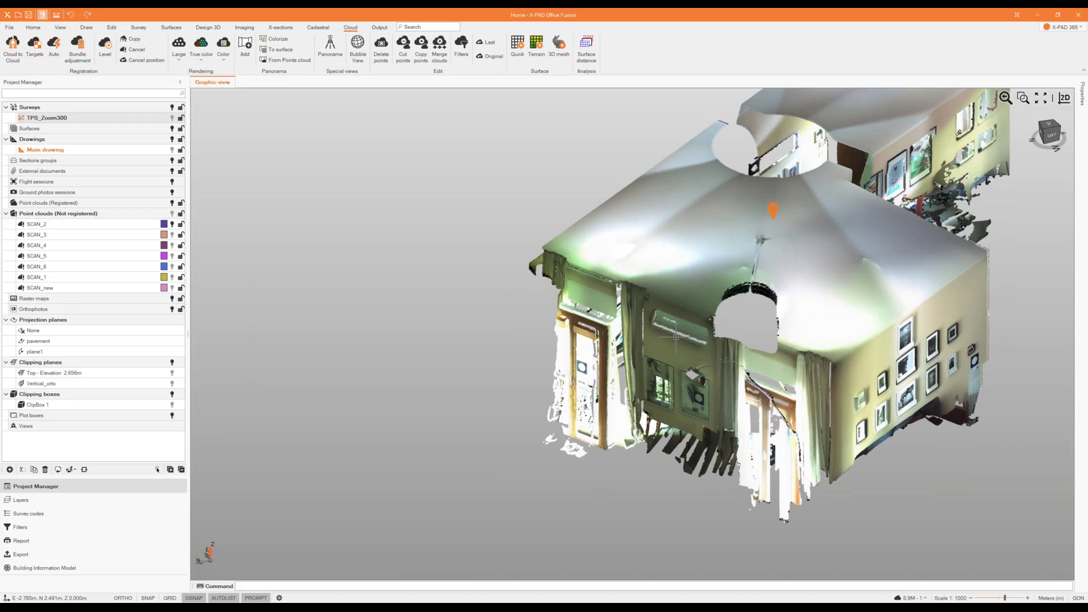
pyautogui.scroll(-2, 666, 343)
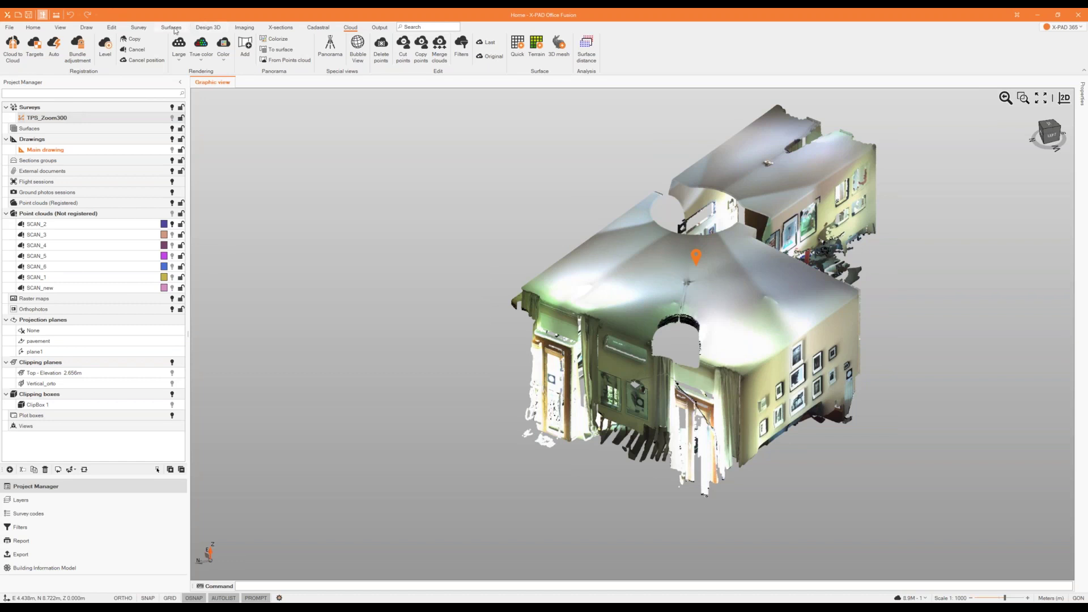
# - Review the TPS_Zoom300 measurements table through to its last records in an enlarged pane, and close it
pyautogui.click(133, 31)
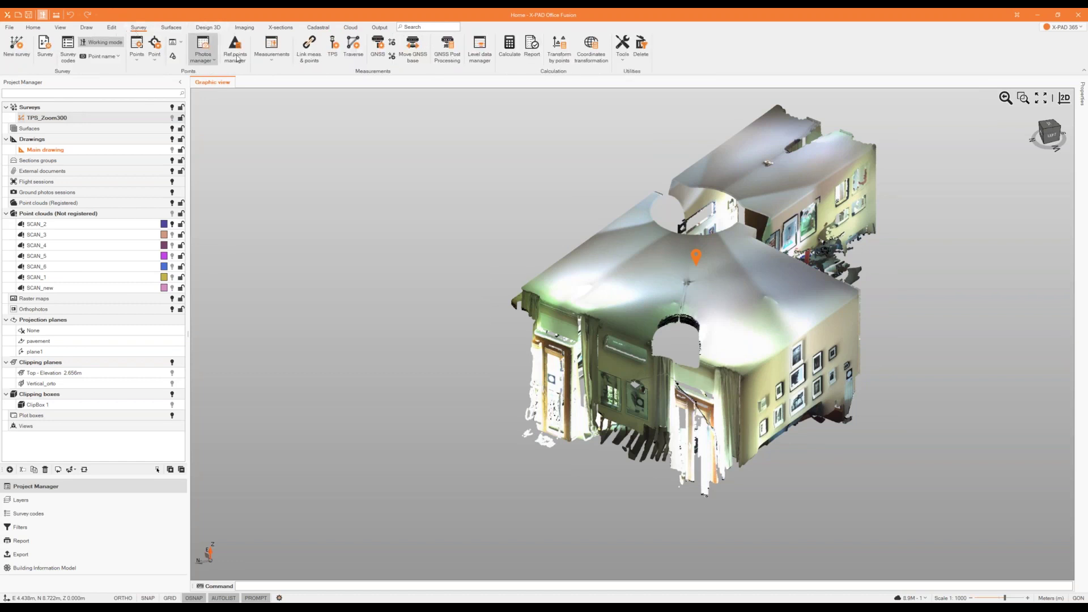
pyautogui.click(270, 50)
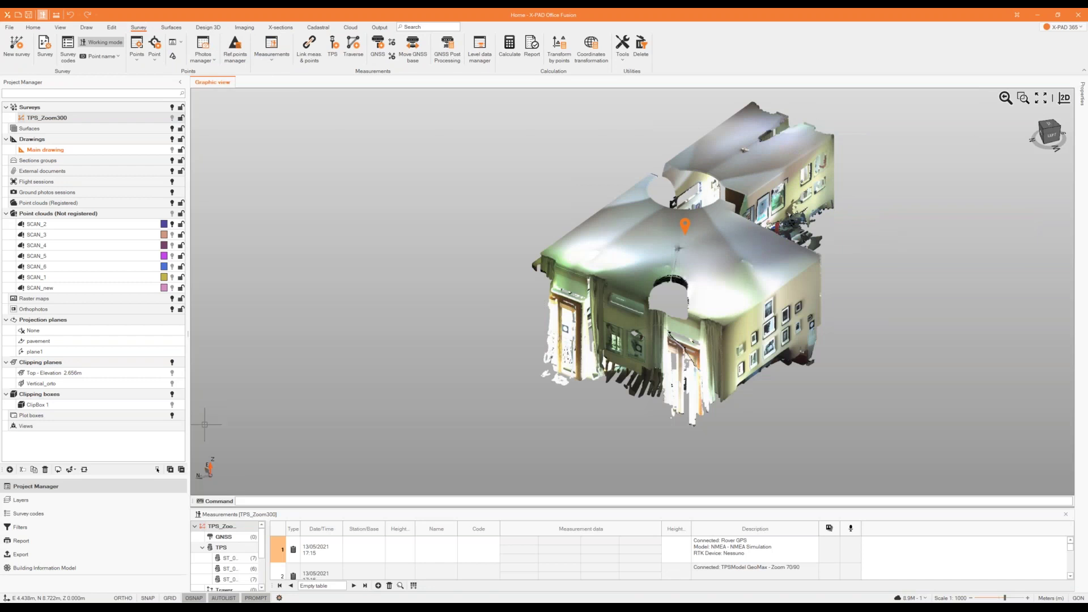
pyautogui.click(225, 524)
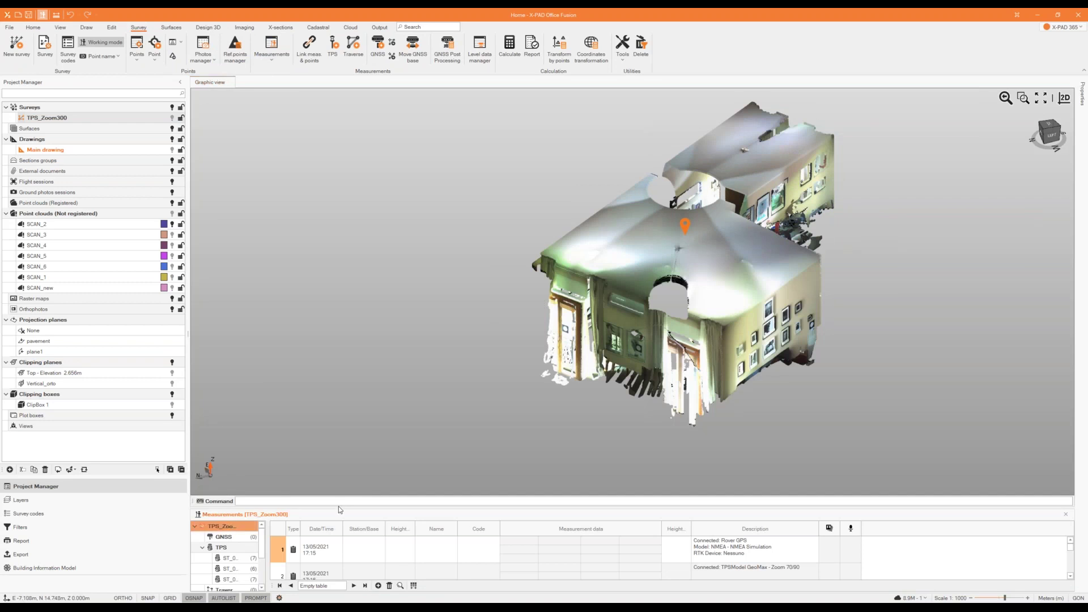
pyautogui.moveTo(338, 509); pyautogui.dragTo(335, 373)
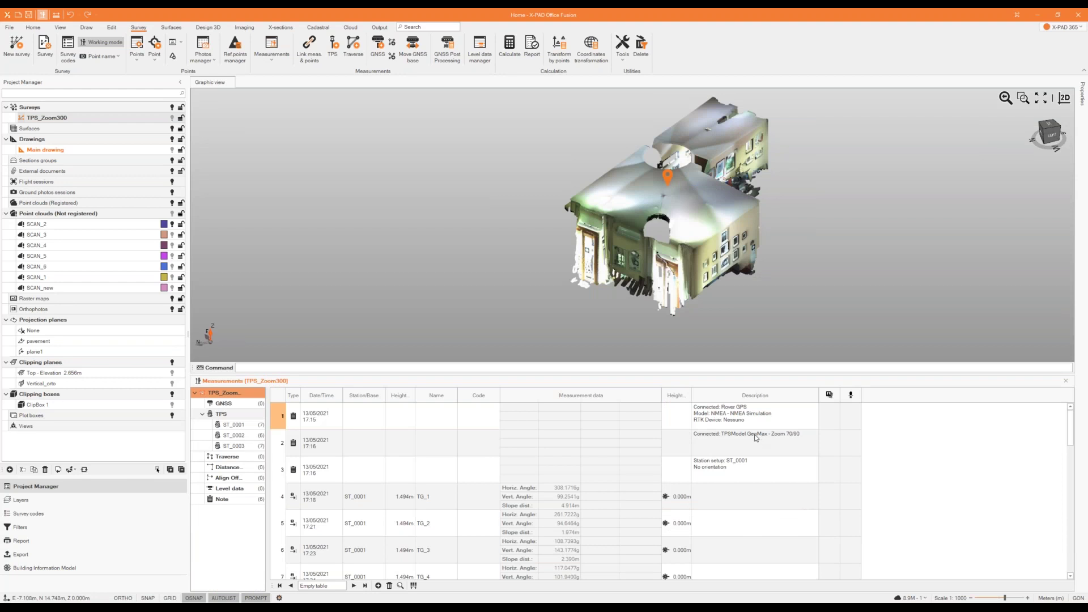
pyautogui.scroll(-5, 561, 480)
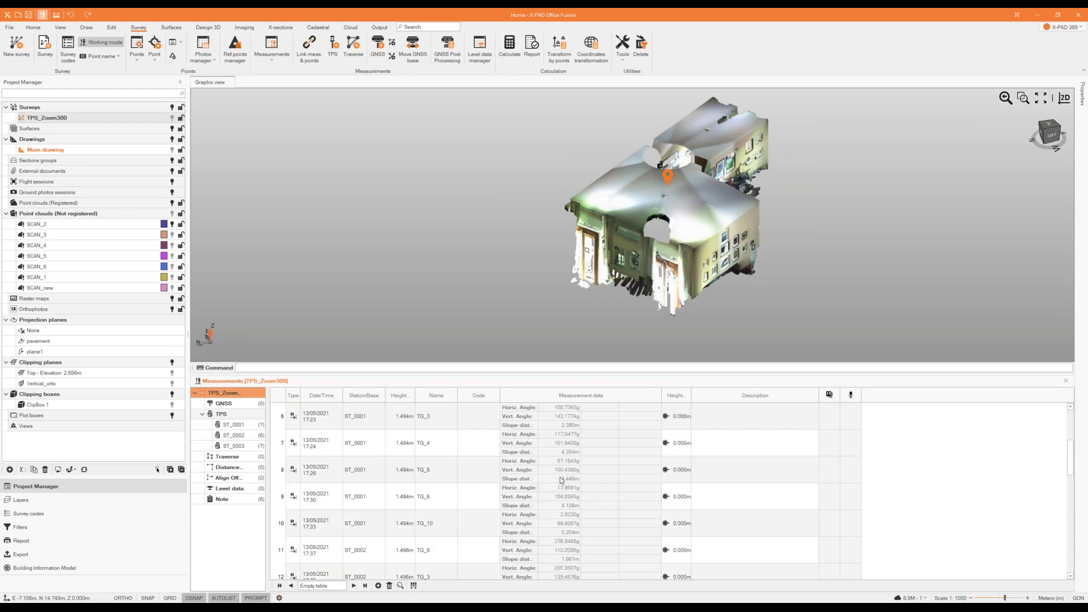
pyautogui.scroll(-10, 561, 480)
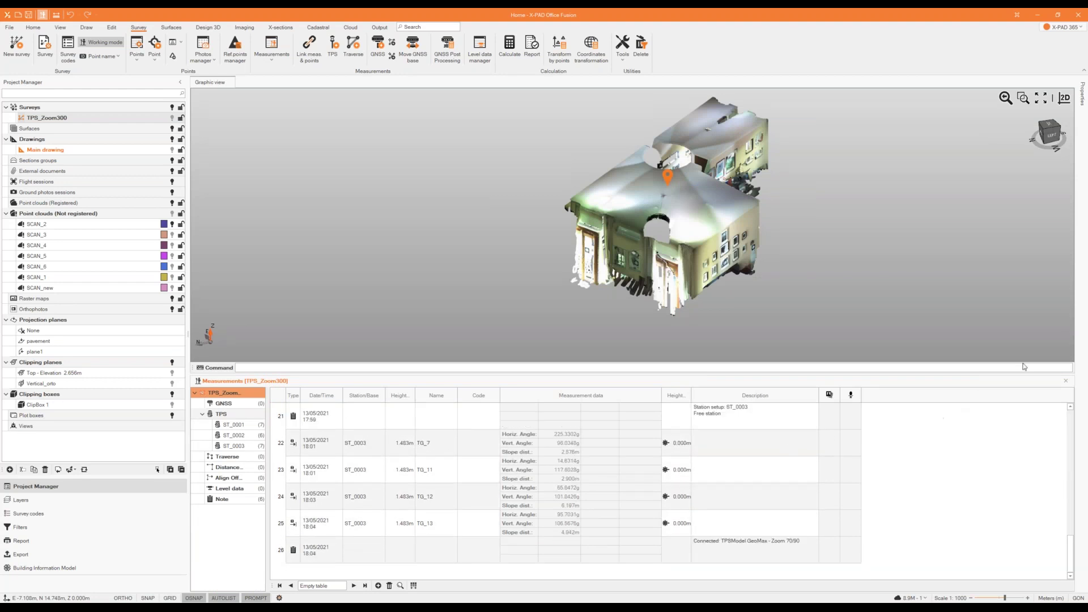
pyautogui.click(1065, 380)
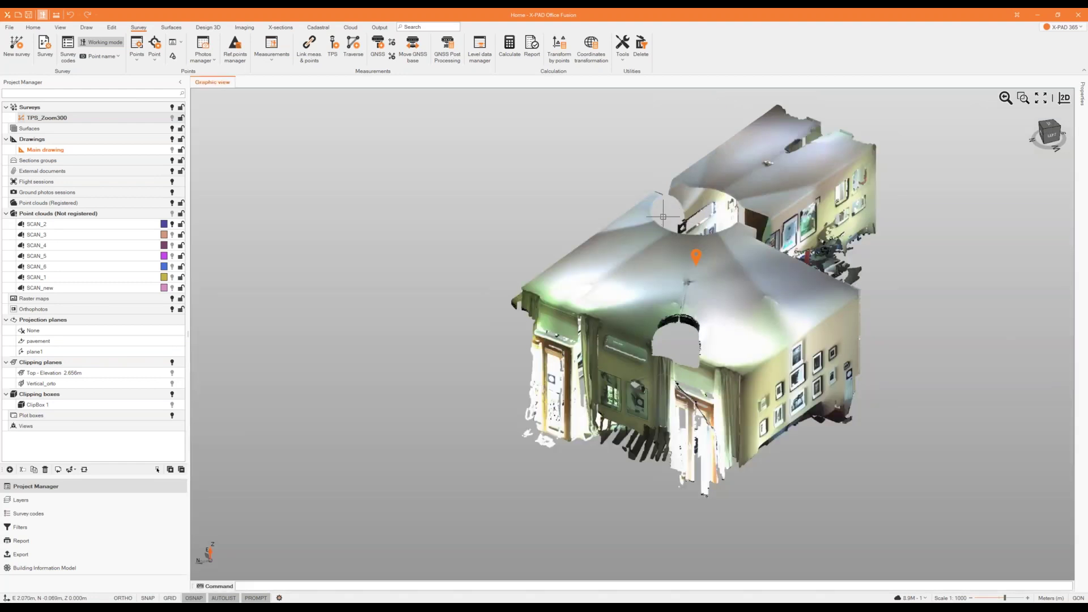
# - Look up the Targets registration command for point clouds and switch to the PowerPoint slide show
pyautogui.click(351, 28)
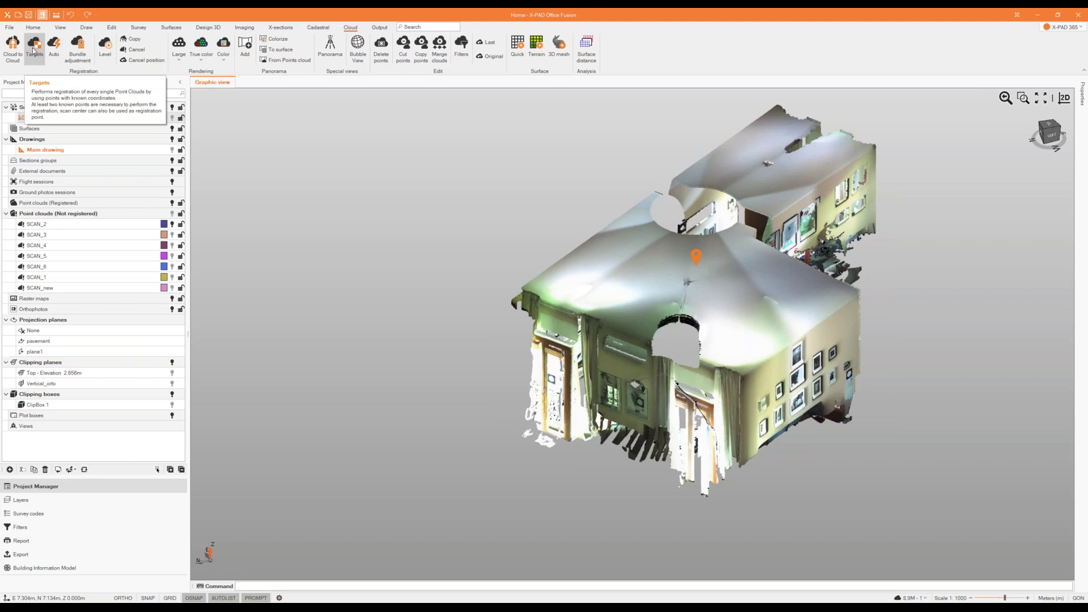
pyautogui.hotkey('alt', 'Tab')
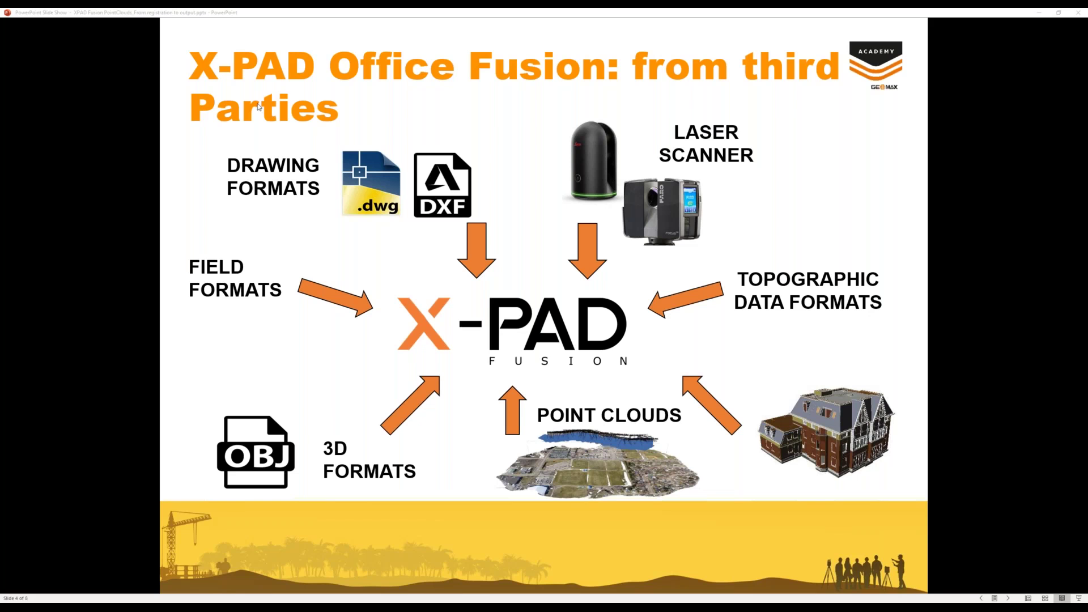
# - Enlarge the Registration with known points (target) window to full screen and view SCAN_2 in Panorama mode
pyautogui.moveTo(1, 23); pyautogui.dragTo(686, 109)
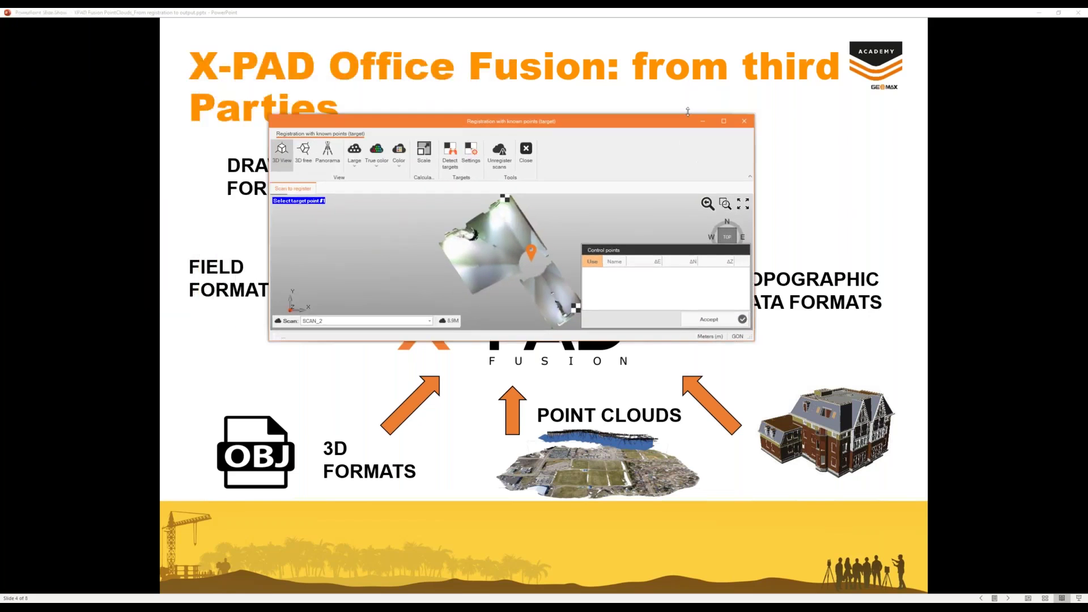
pyautogui.click(724, 121)
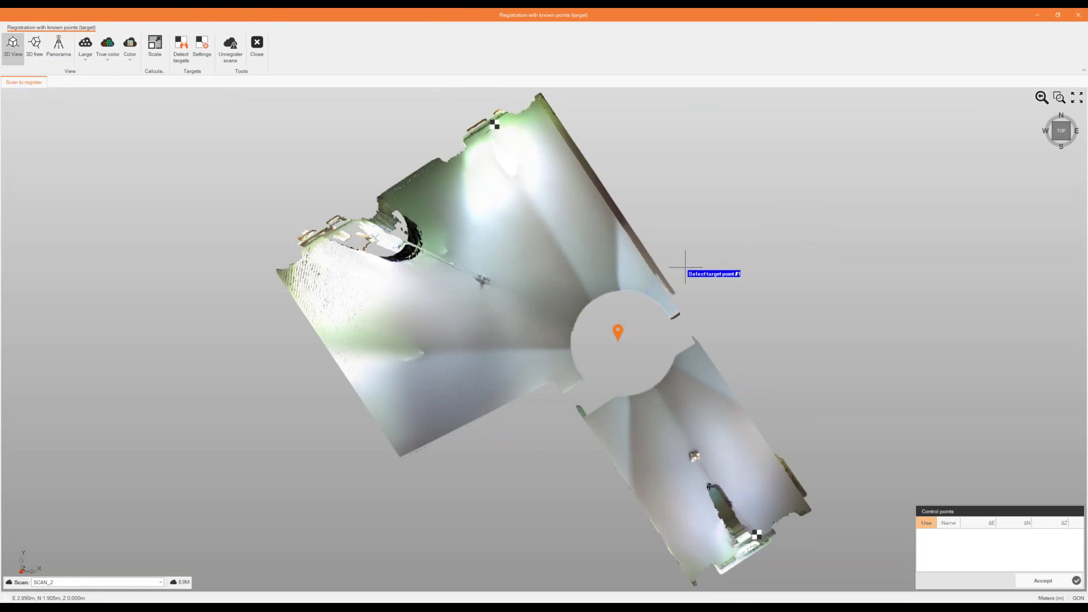
pyautogui.moveTo(664, 374); pyautogui.dragTo(651, 306, button='middle')
pyautogui.scroll(1, 627, 375)
pyautogui.moveTo(627, 374); pyautogui.dragTo(619, 397, button='middle')
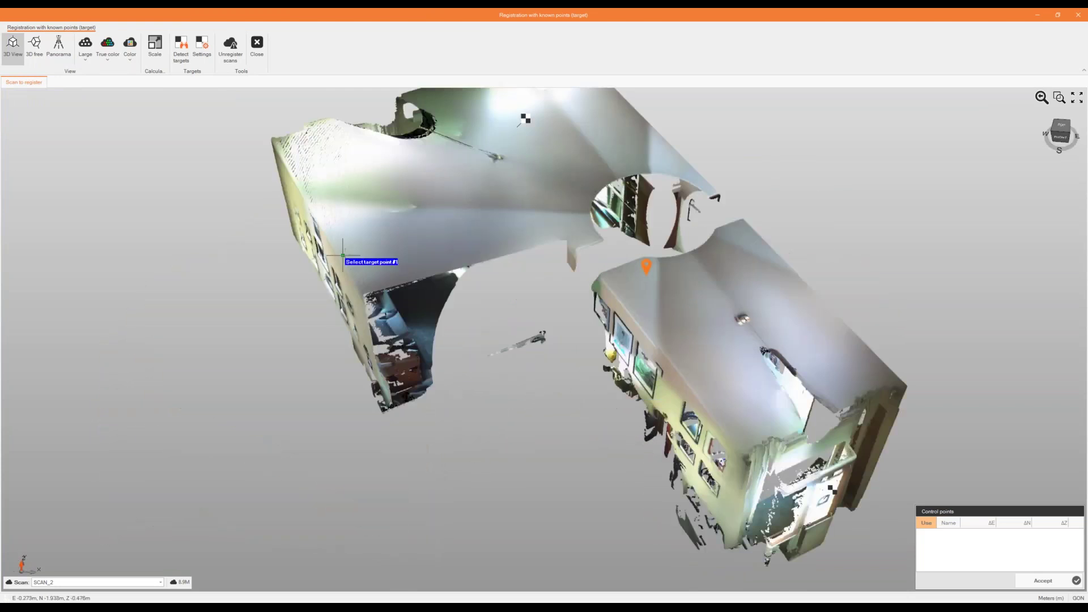
pyautogui.click(65, 56)
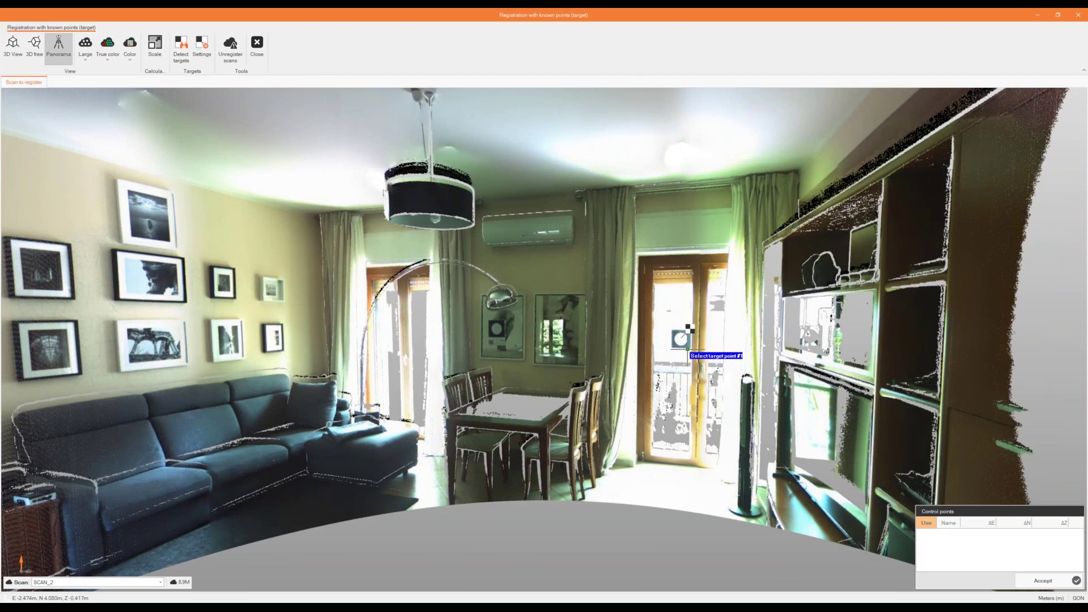
# - Accept circular target detection with a circle diameter of 0.150, and detect the targets in SCAN_2
pyautogui.click(202, 54)
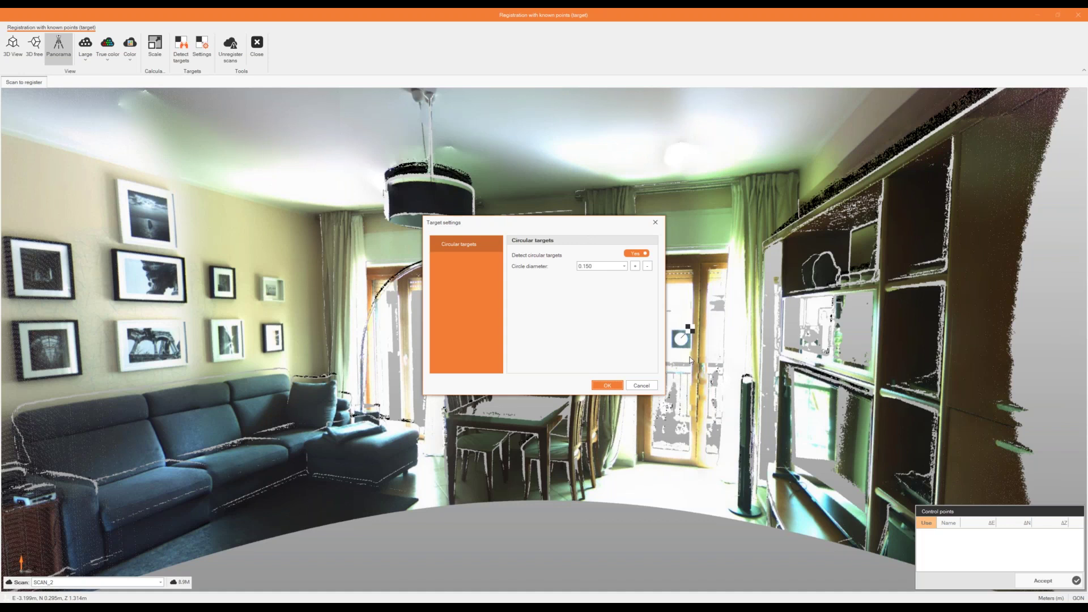
pyautogui.click(615, 383)
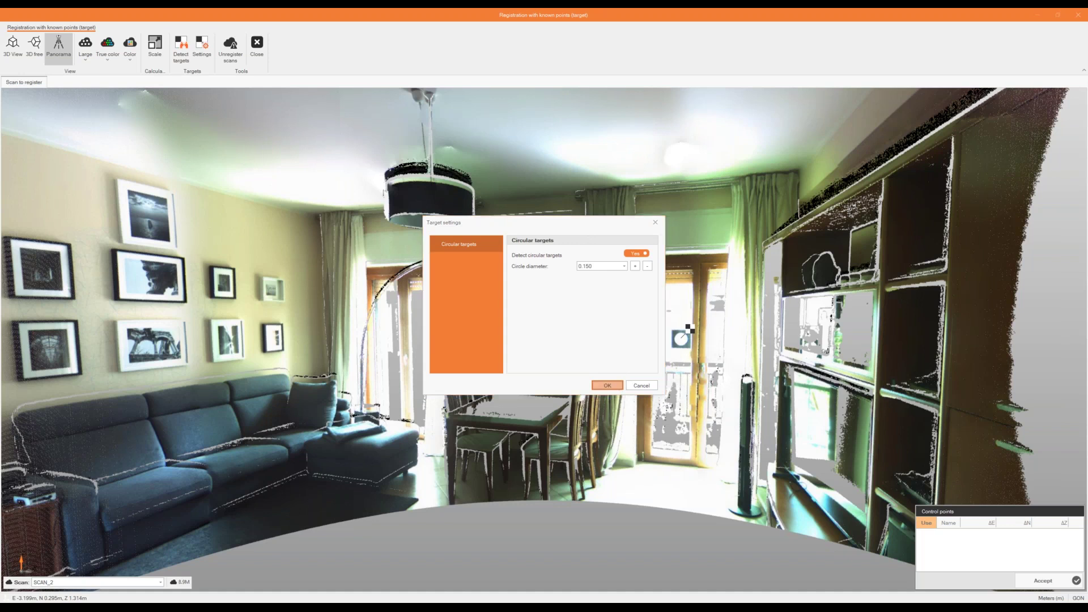
pyautogui.click(182, 52)
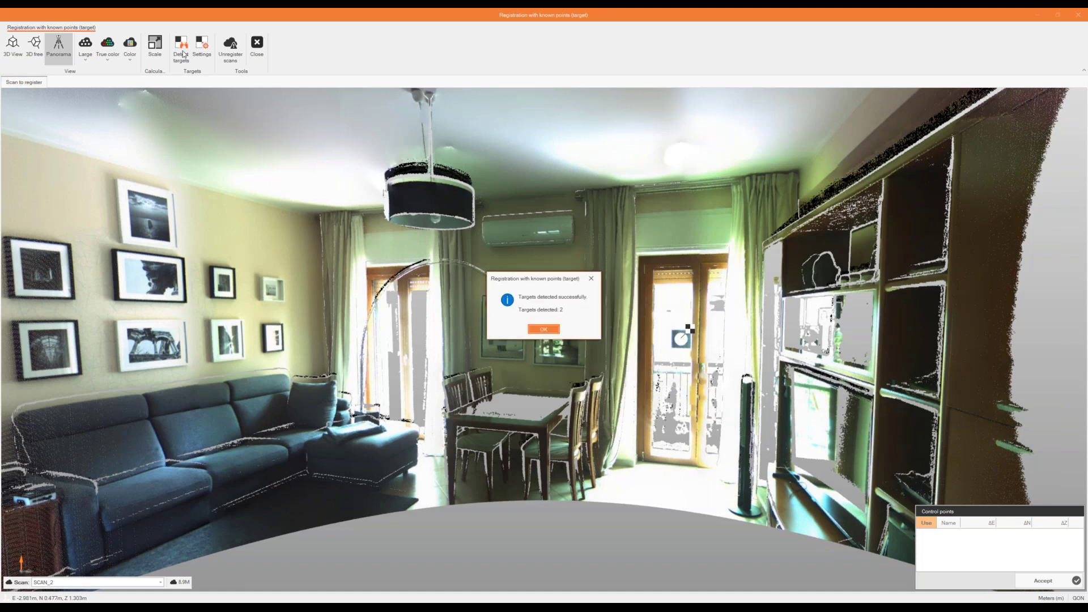
pyautogui.click(543, 329)
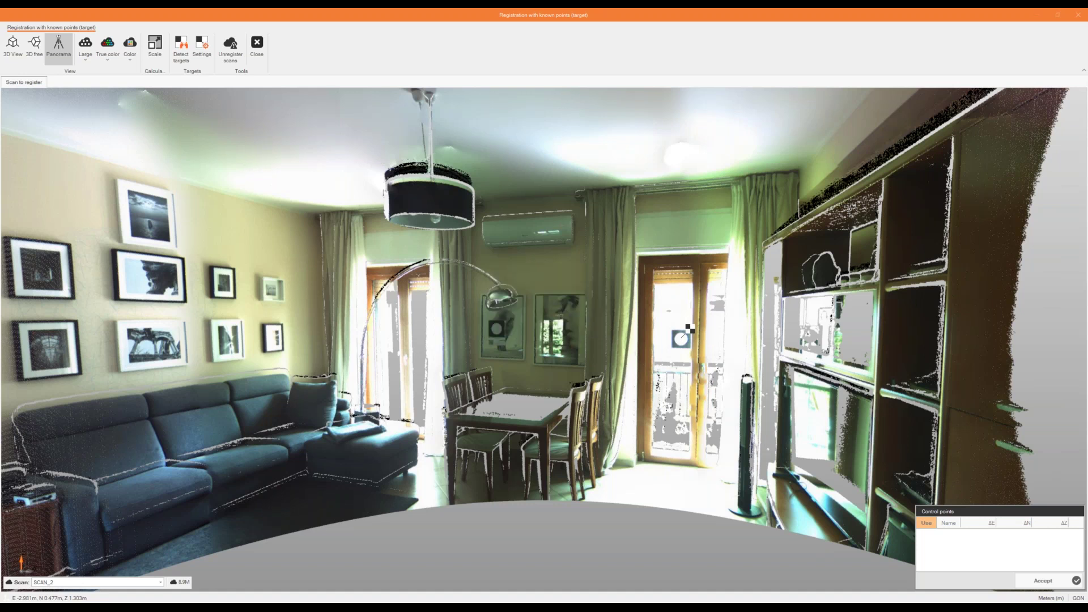
# - Assign topographic point TG_1 to the detected target on the window of the room with the desk
pyautogui.moveTo(372, 325); pyautogui.dragTo(622, 286, button='middle')
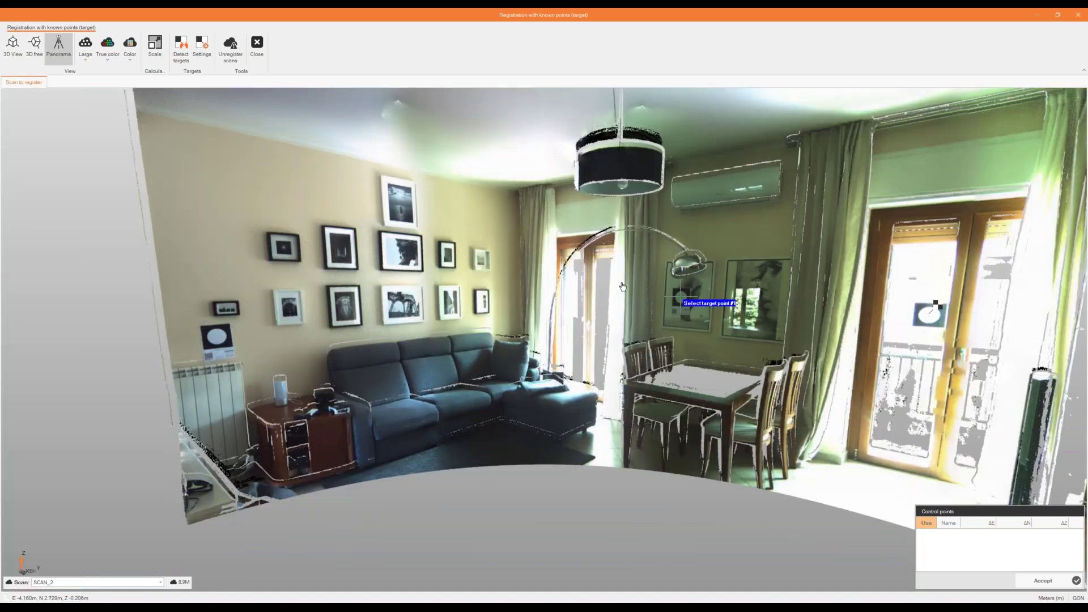
pyautogui.moveTo(766, 298); pyautogui.dragTo(340, 317, button='middle')
pyautogui.moveTo(781, 277)
pyautogui.mouseDown(button='middle')
pyautogui.moveTo(430, 311)
pyautogui.moveTo(439, 321)
pyautogui.moveTo(338, 366)
pyautogui.mouseUp(button='middle')
pyautogui.scroll(1, 780, 301)
pyautogui.moveTo(780, 301); pyautogui.dragTo(418, 270, button='middle')
pyautogui.moveTo(726, 265); pyautogui.dragTo(636, 263, button='middle')
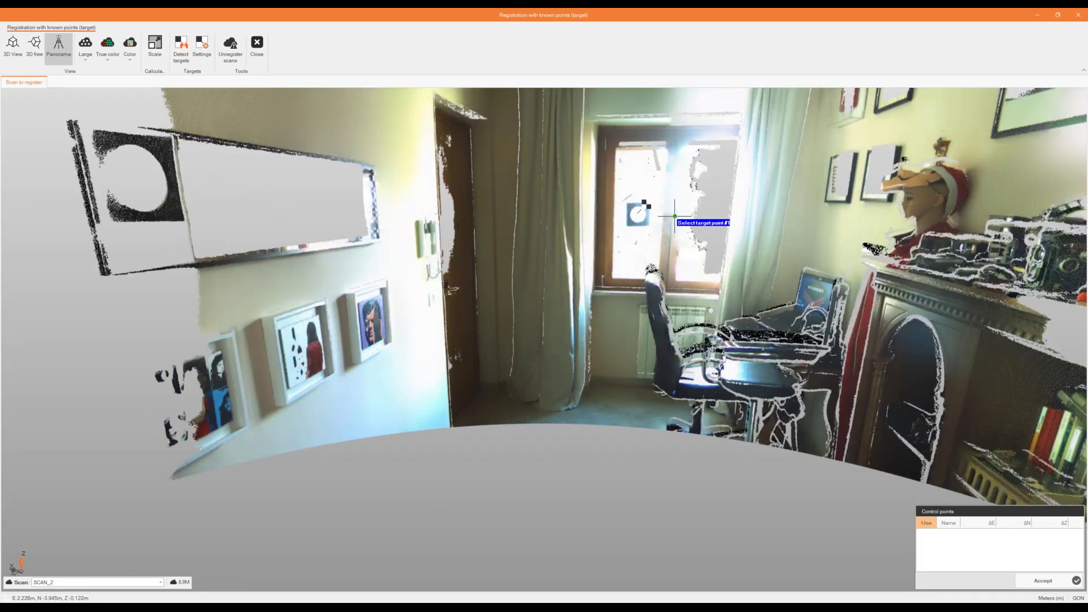
pyautogui.click(638, 214)
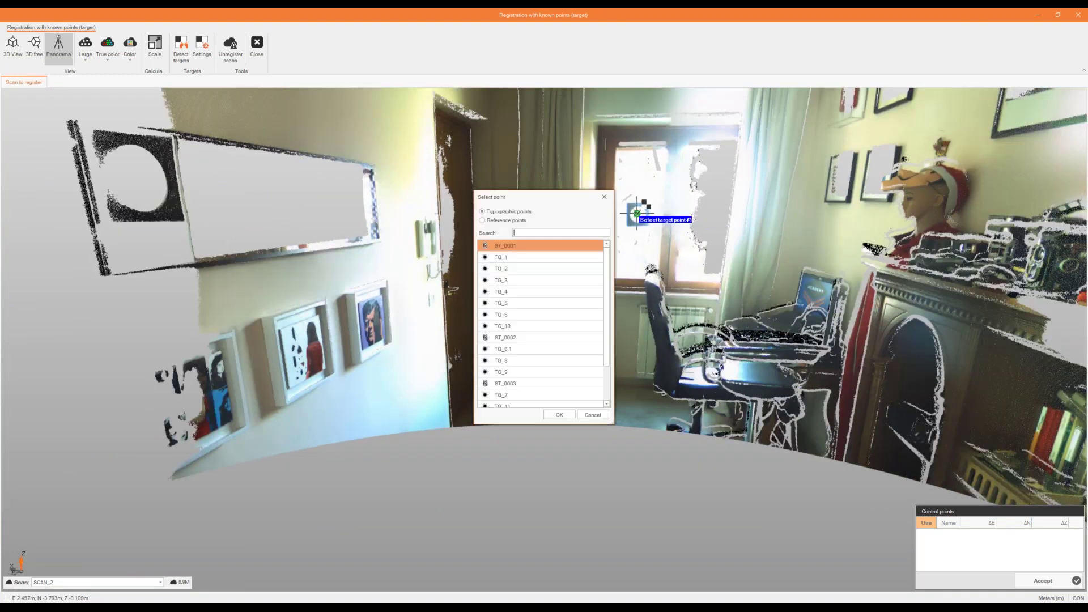
pyautogui.doubleClick(570, 258)
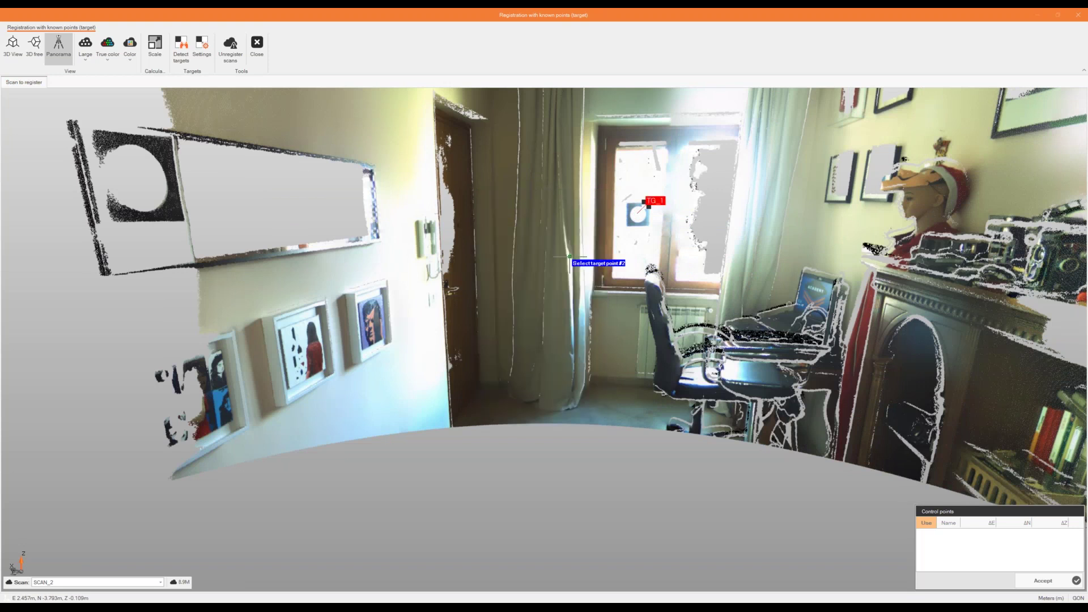
# - Assign topographic point TG_4 to the target on the living room balcony door, and accept the registration of SCAN_2
pyautogui.moveTo(916, 262); pyautogui.dragTo(1079, 277, button='middle')
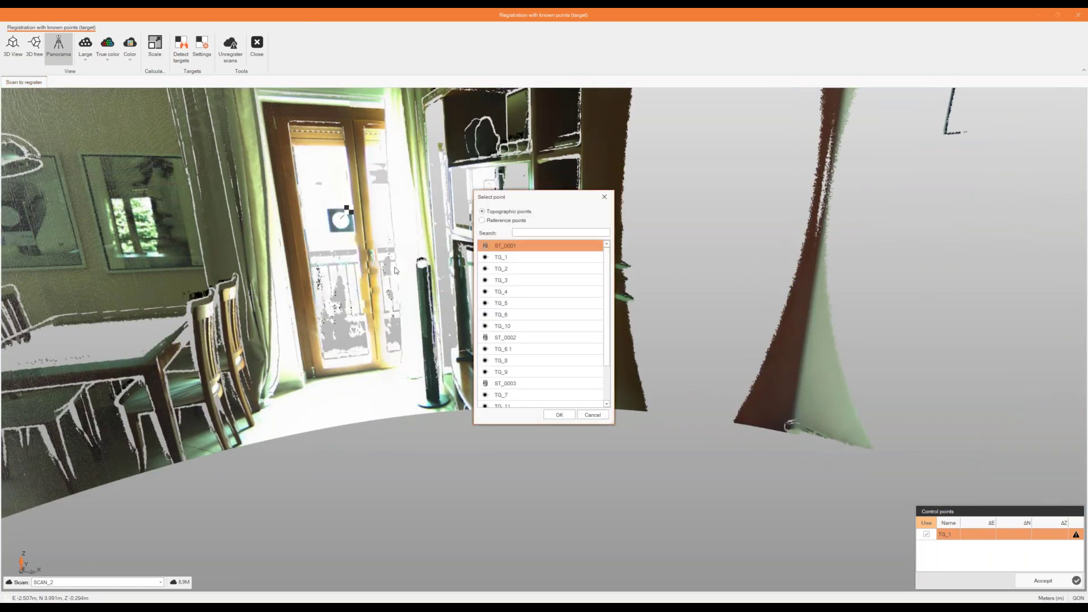
pyautogui.doubleClick(527, 292)
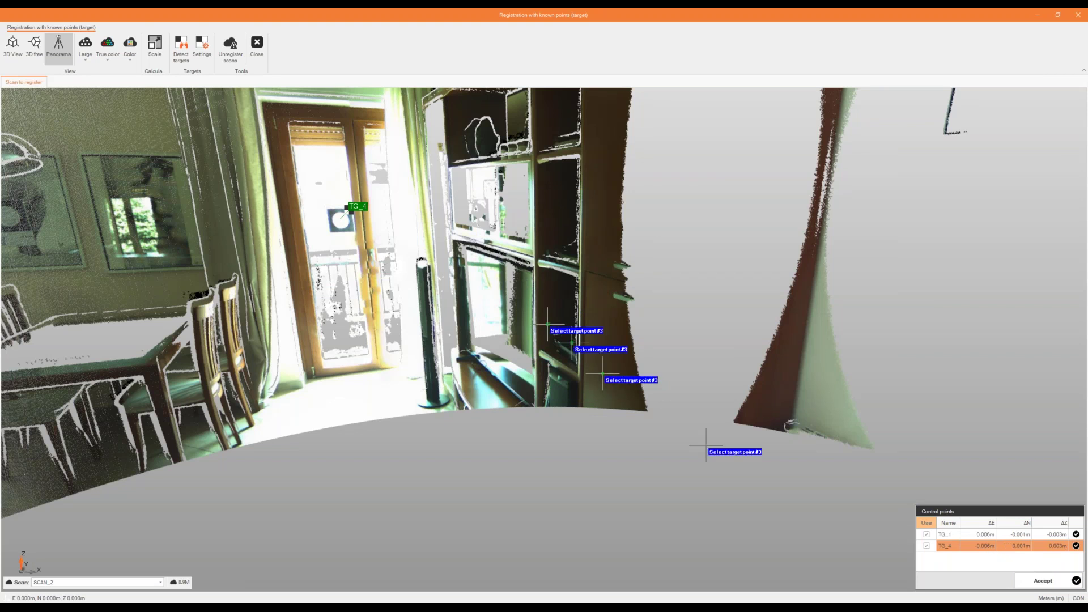
pyautogui.scroll(2, 350, 232)
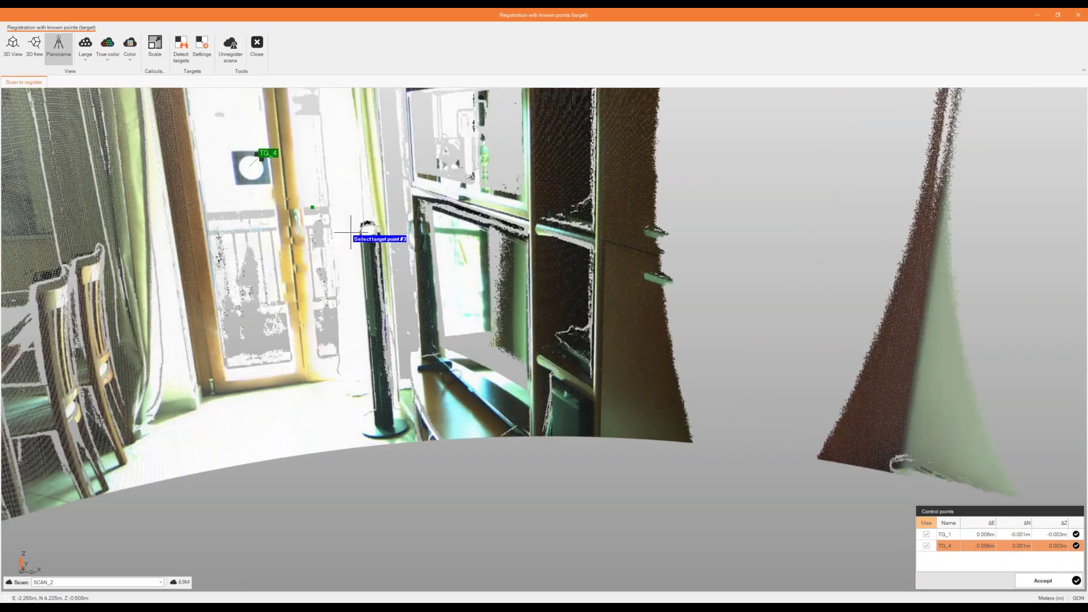
pyautogui.scroll(2, 350, 232)
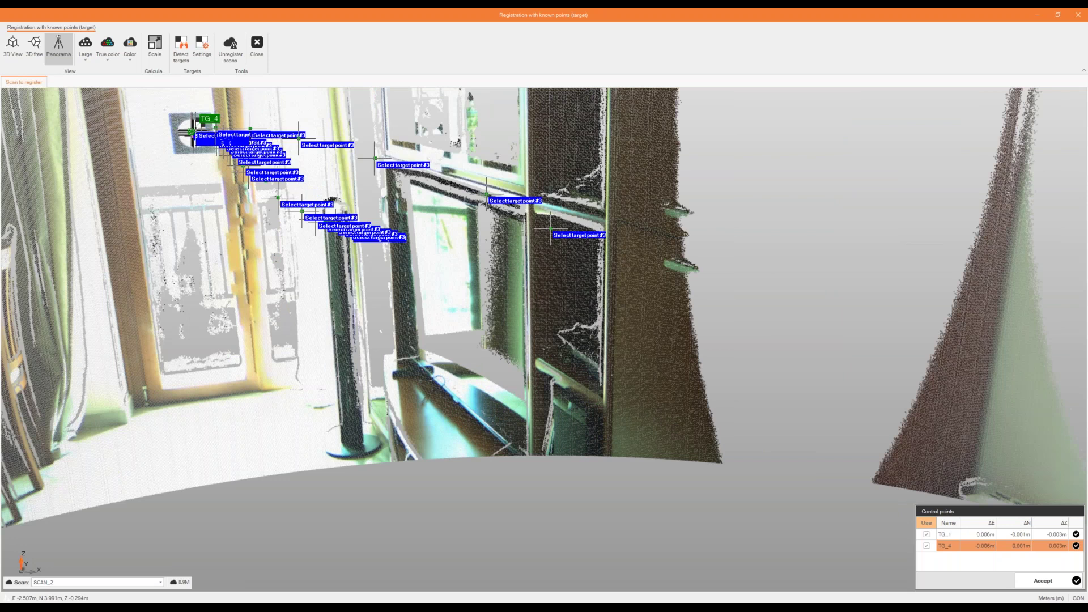
pyautogui.click(1043, 581)
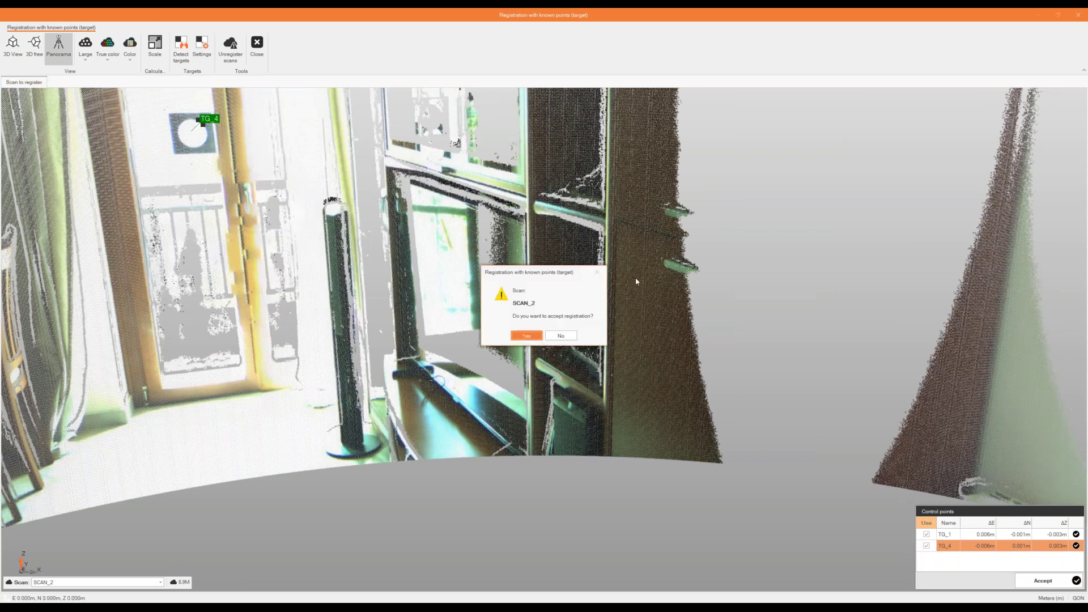
pyautogui.click(520, 335)
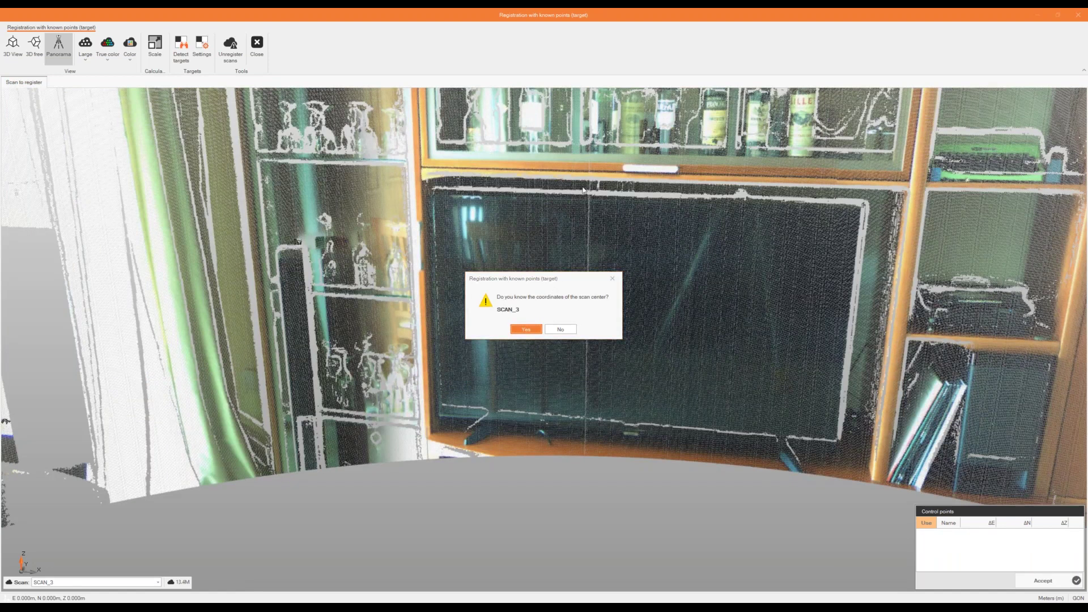
# - Declare the scan center coordinates of SCAN_3 as unknown, and detect the targets in that scan
pyautogui.click(556, 332)
pyautogui.click(556, 331)
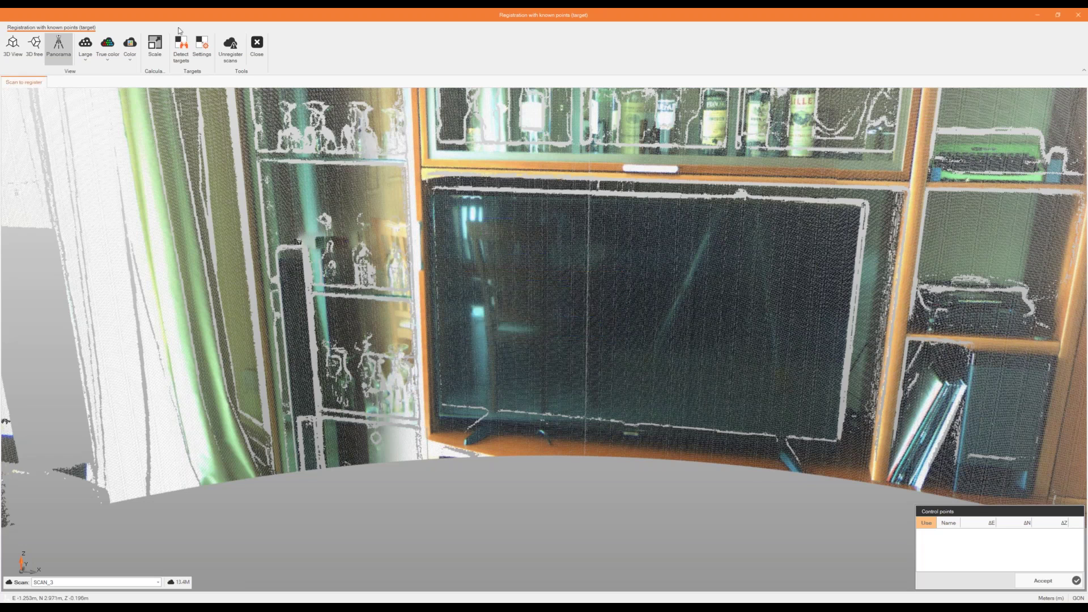
pyautogui.click(181, 44)
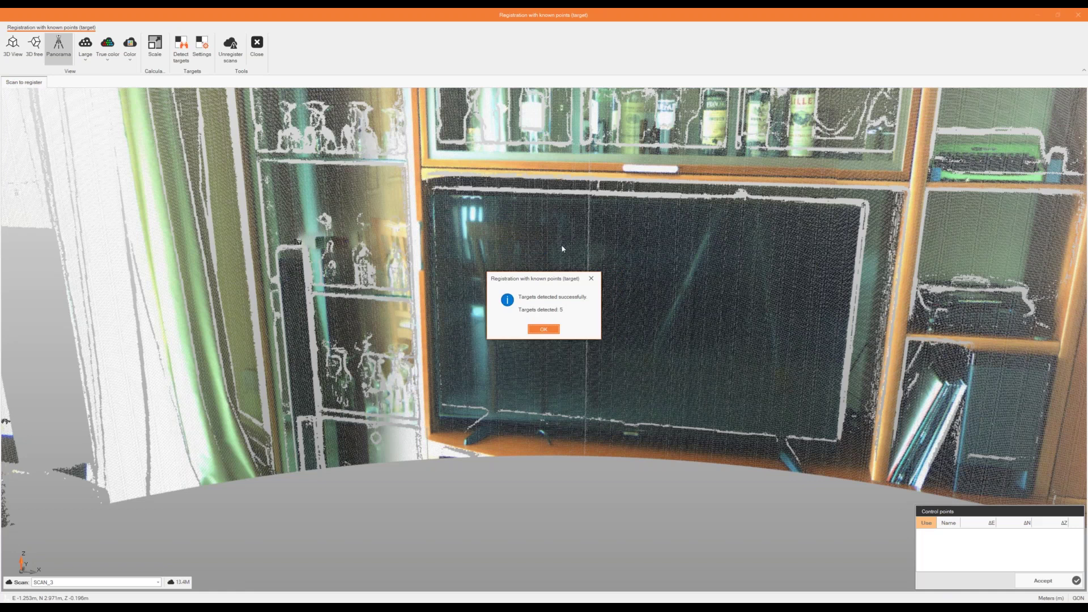
pyautogui.click(544, 329)
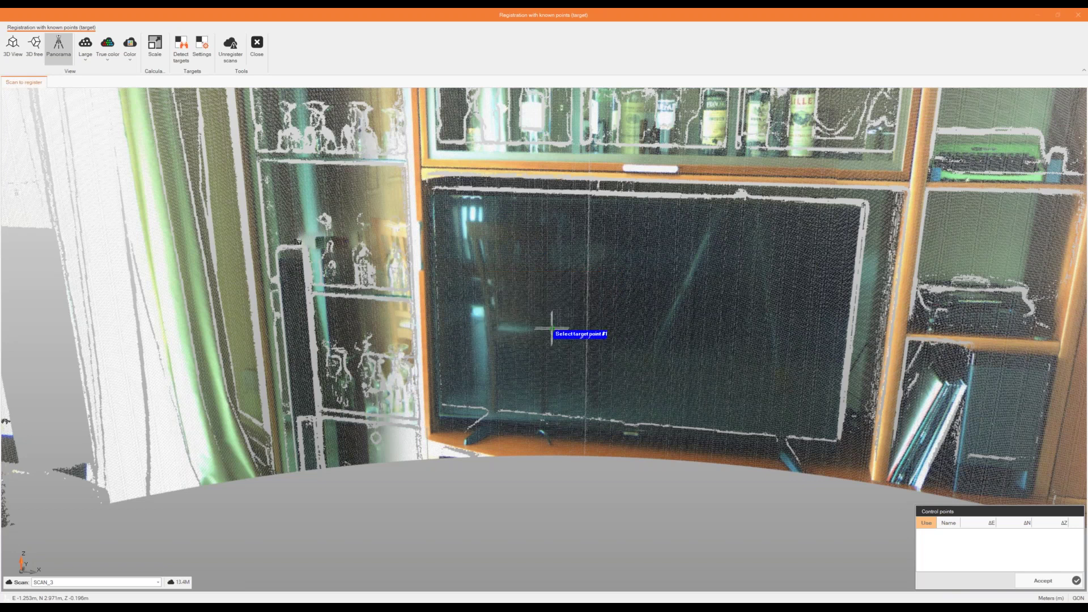
# - Assign topographic point TG_4 to the SCAN_3 target on the balcony door beside the two framed pictures
pyautogui.moveTo(551, 329); pyautogui.dragTo(684, 266)
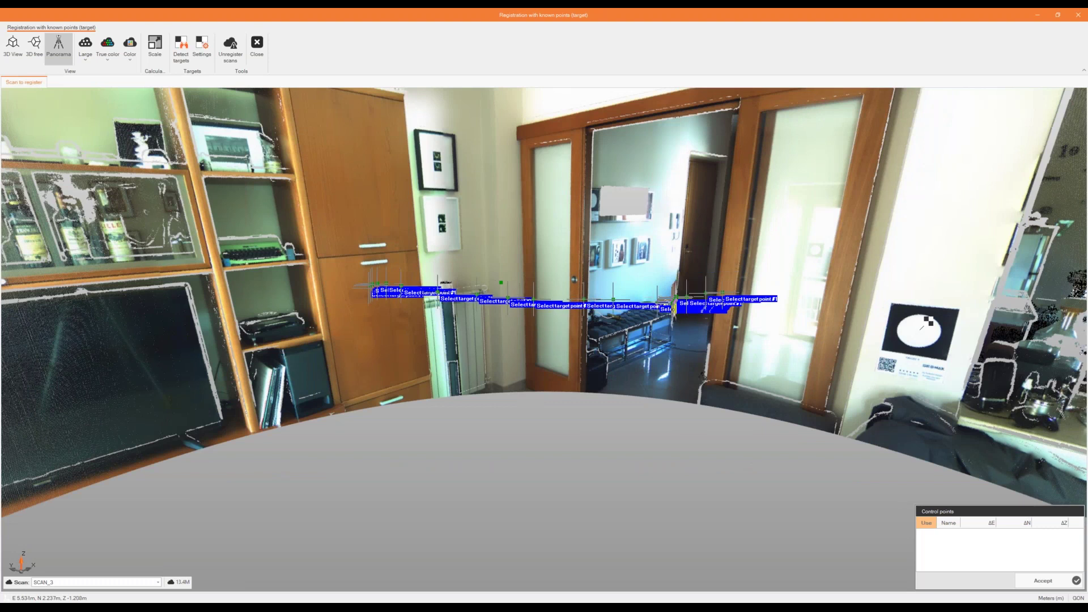
pyautogui.moveTo(743, 294); pyautogui.dragTo(180, 215)
pyautogui.moveTo(929, 295); pyautogui.dragTo(187, 224)
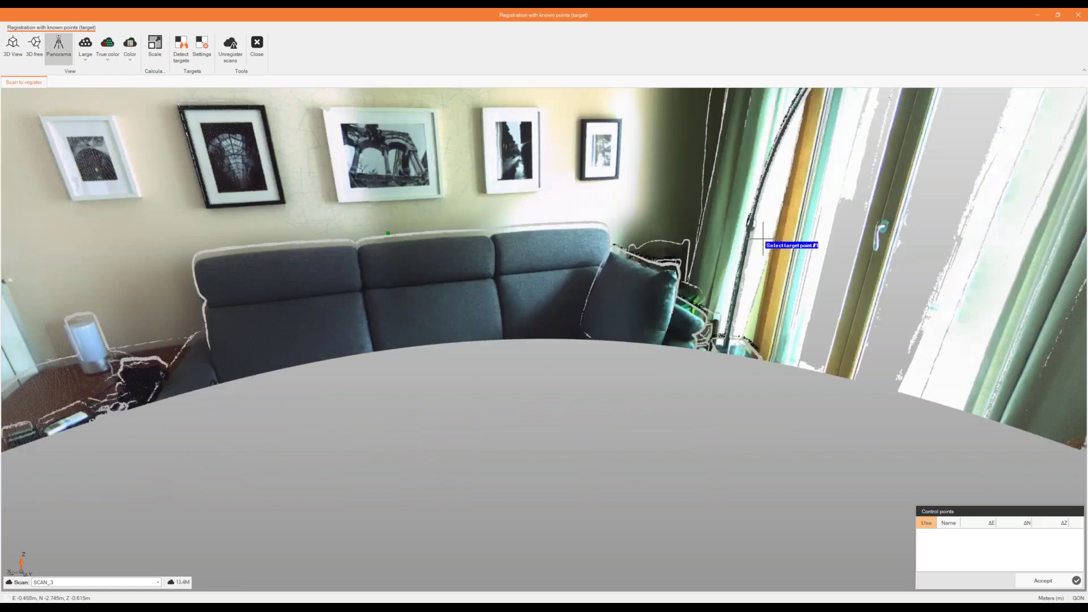
pyautogui.moveTo(387, 233); pyautogui.dragTo(108, 198)
pyautogui.moveTo(628, 205); pyautogui.dragTo(144, 285)
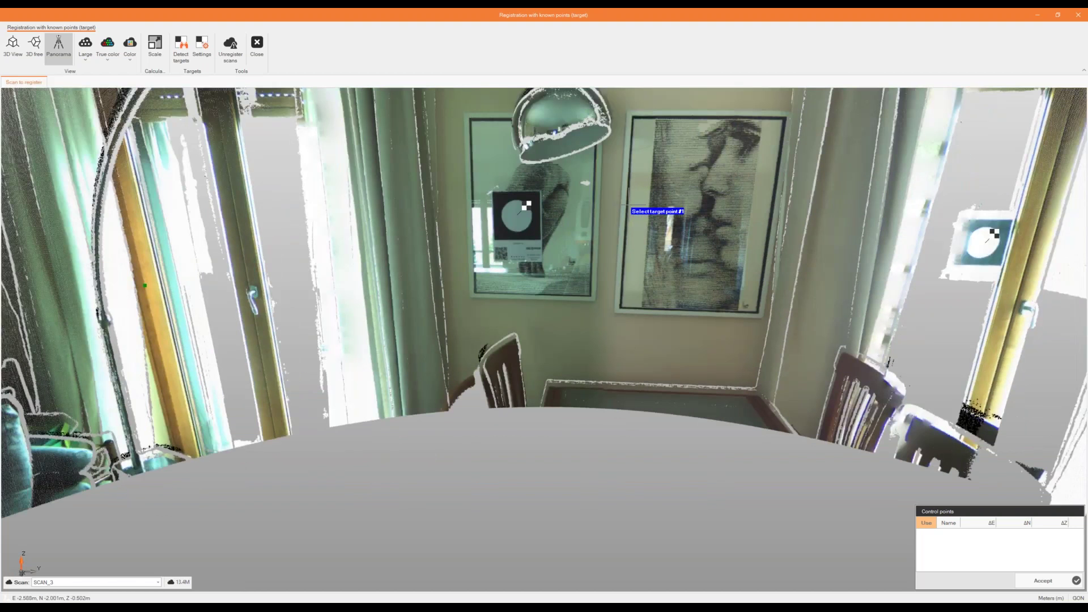
pyautogui.click(989, 237)
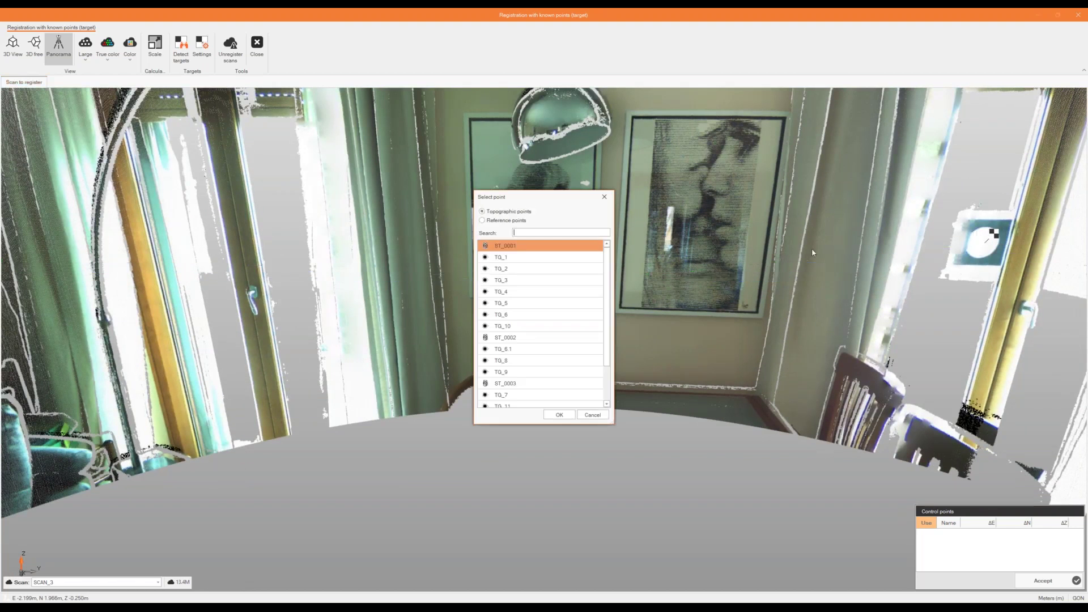
pyautogui.doubleClick(505, 293)
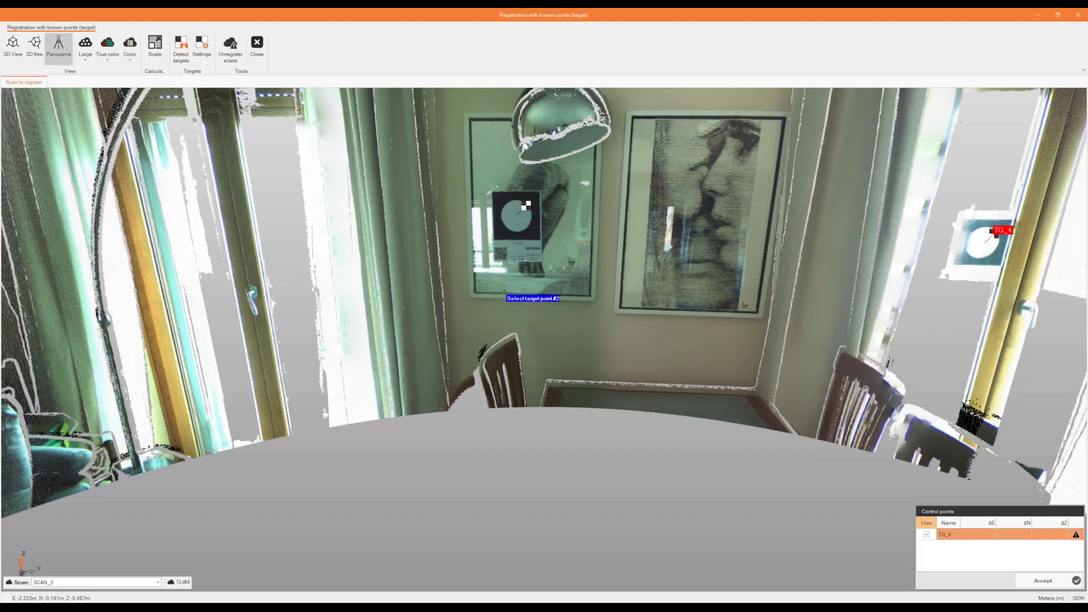
# - Assign topographic point TG_9 to the SCAN_3 target on the wall between the kitchen and the doorway
pyautogui.scroll(2, 347, 310)
pyautogui.moveTo(348, 311); pyautogui.dragTo(799, 310)
pyautogui.moveTo(321, 273); pyautogui.dragTo(929, 270)
pyautogui.moveTo(296, 255); pyautogui.dragTo(772, 318)
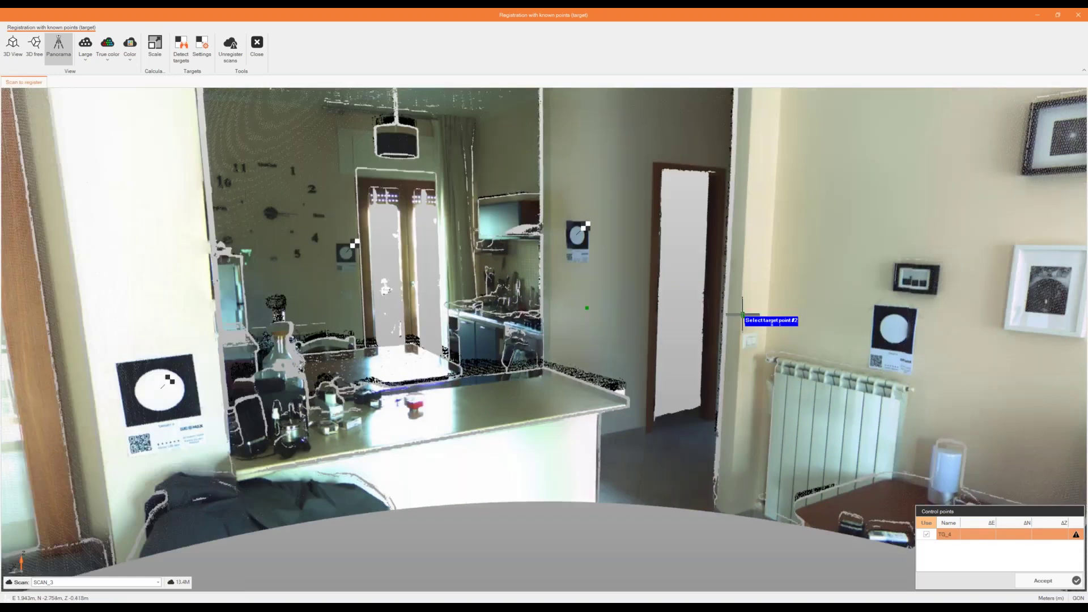
pyautogui.click(574, 238)
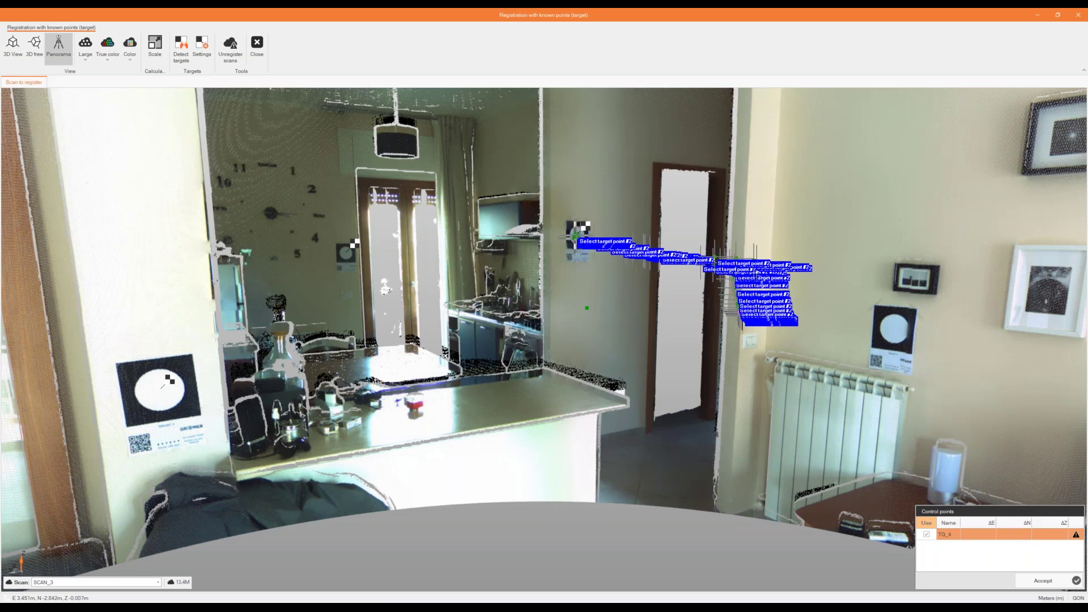
pyautogui.click(520, 372)
pyautogui.doubleClick(520, 372)
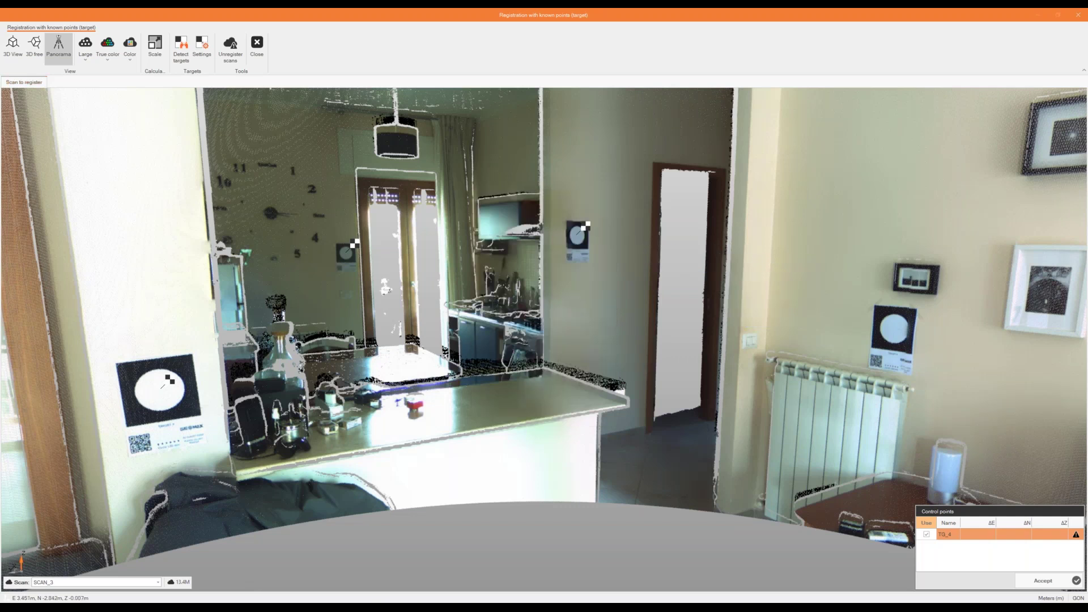
# - Assign topographic point TG_8 to the SCAN_3 target on the kitchen wall beside the wall clock
pyautogui.click(343, 251)
pyautogui.click(519, 360)
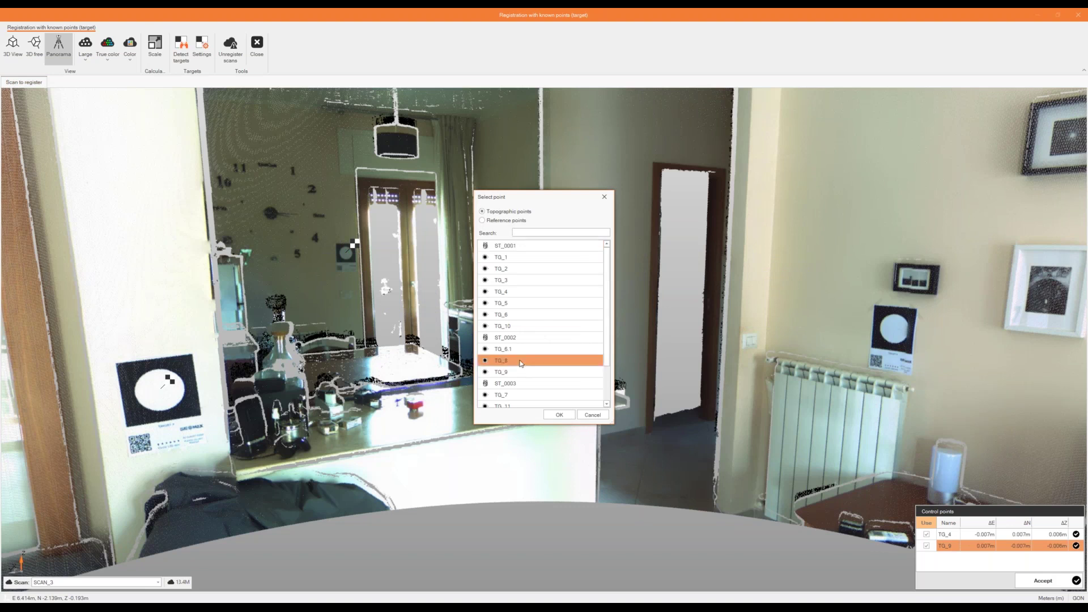
pyautogui.doubleClick(519, 360)
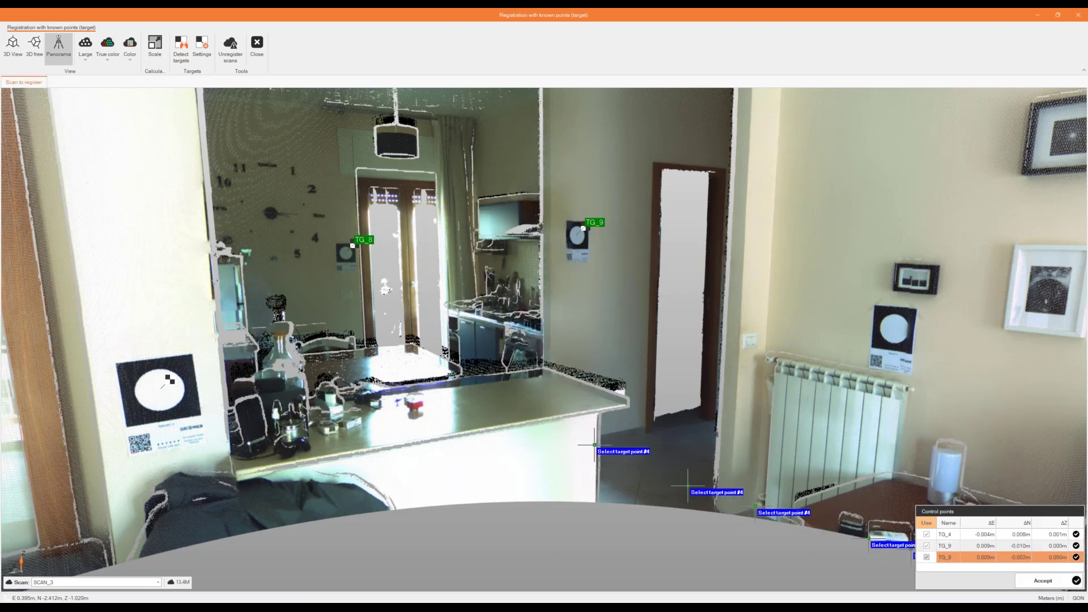
# - Assign topographic point TG_6.1 to the target on the pillar by the counter, and exclude that control point from the calculation
pyautogui.moveTo(363, 267); pyautogui.dragTo(768, 230, button='middle')
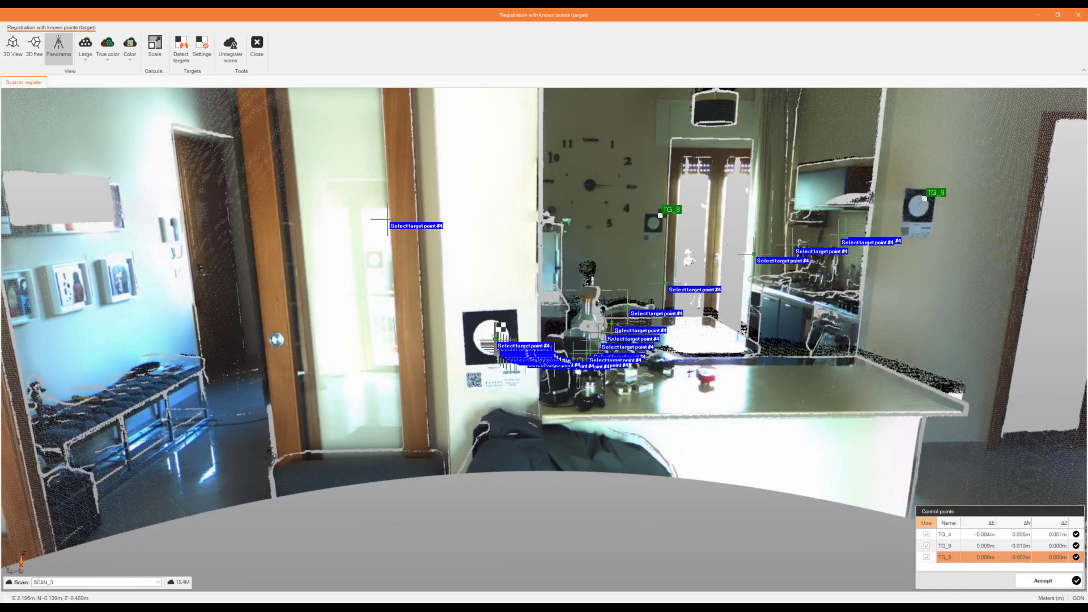
pyautogui.click(491, 335)
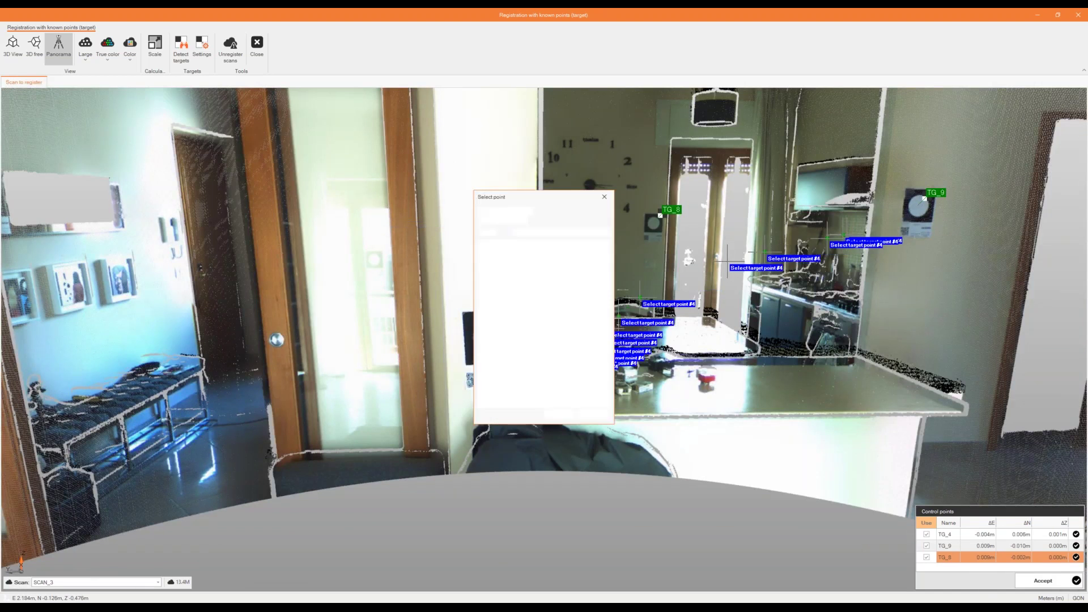
pyautogui.doubleClick(556, 351)
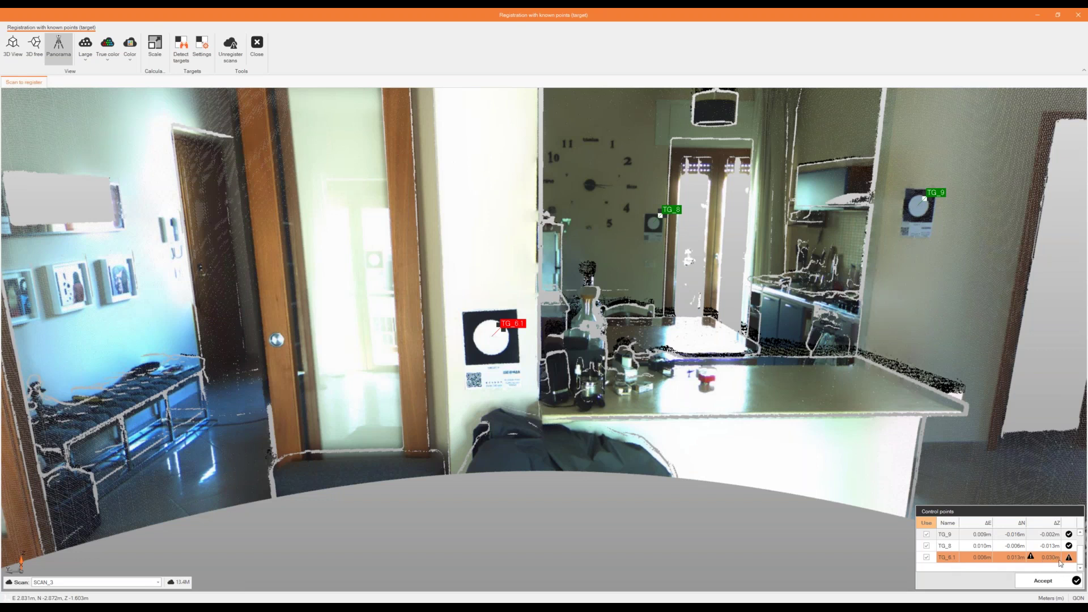
pyautogui.click(926, 557)
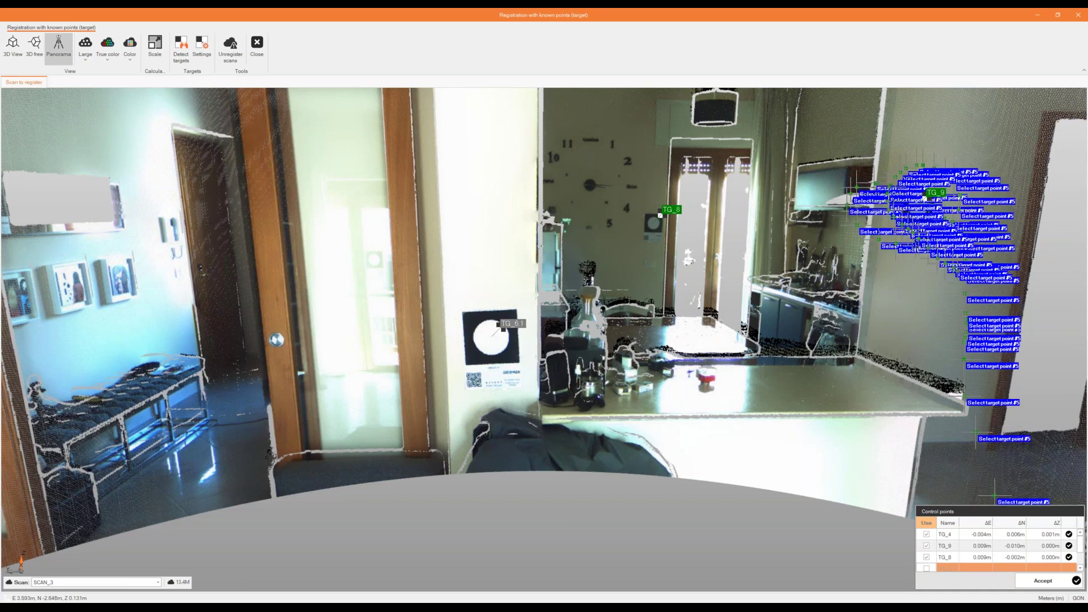
# - Accept the registration of SCAN_3 with its assigned control points
pyautogui.scroll(-2, 915, 328)
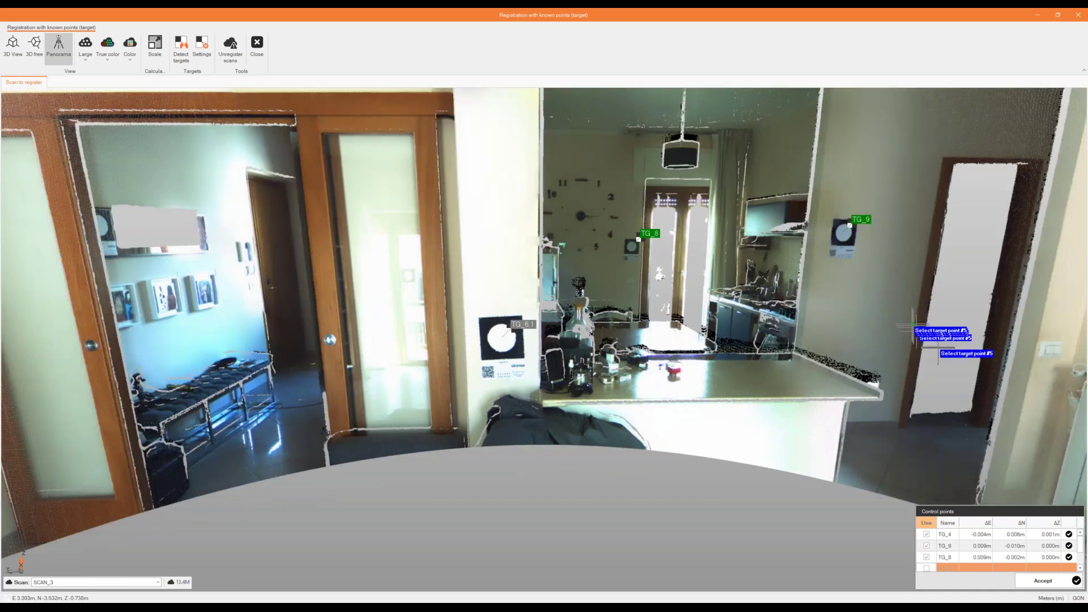
pyautogui.click(1031, 579)
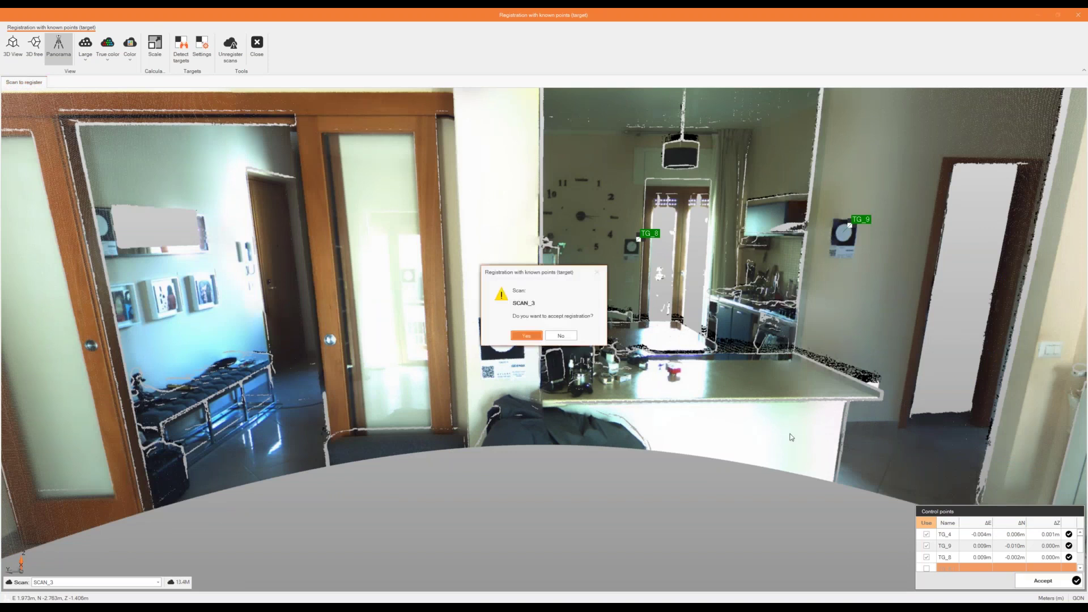
pyautogui.click(538, 338)
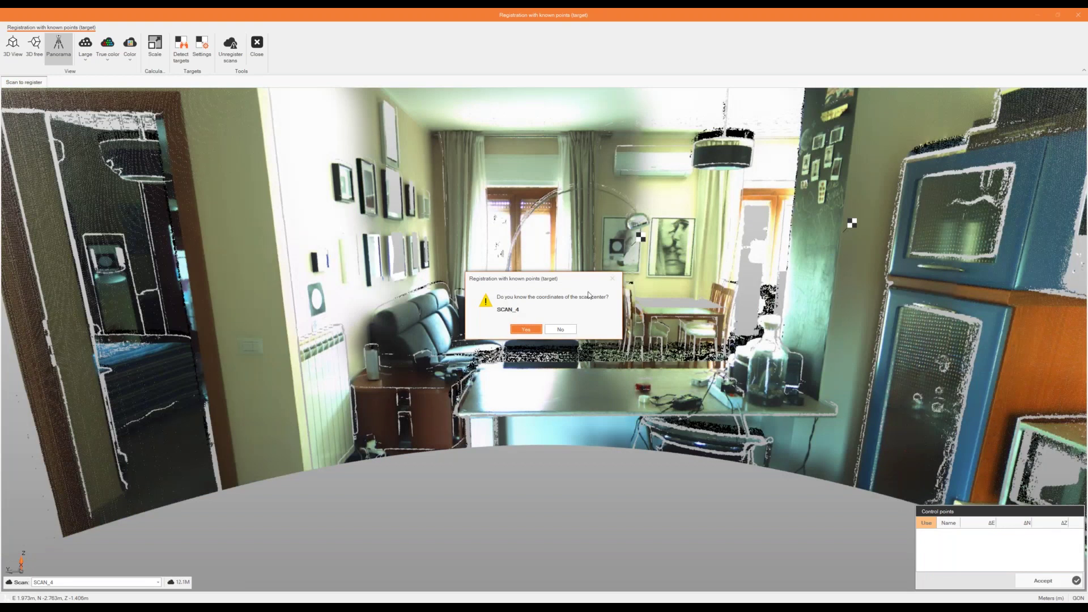
# - Continue without known scan center coordinates for SCAN_4 and detect its targets automatically
pyautogui.click(561, 329)
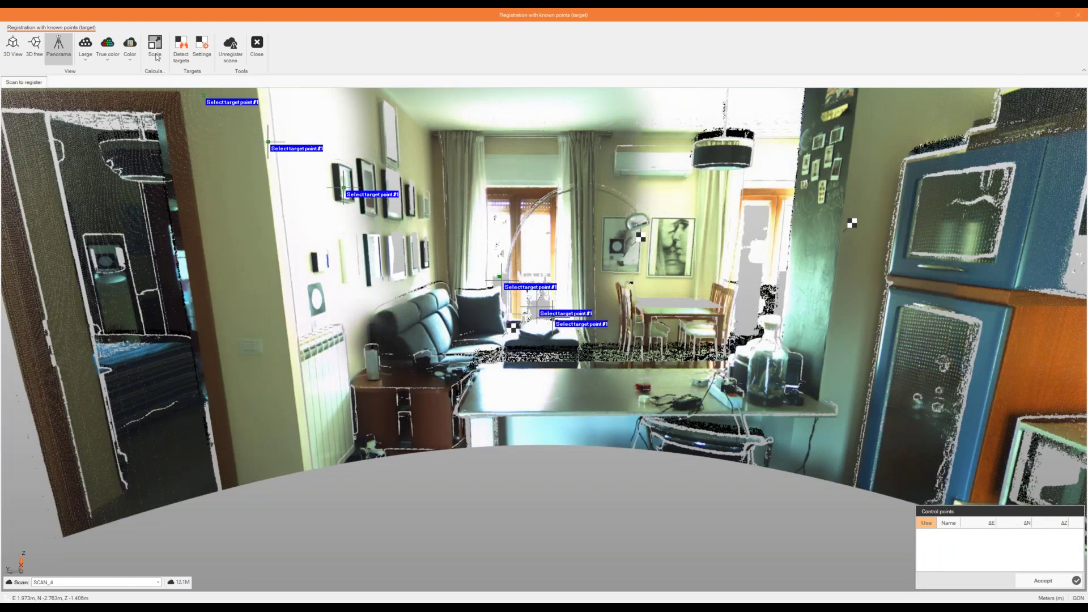
pyautogui.click(178, 46)
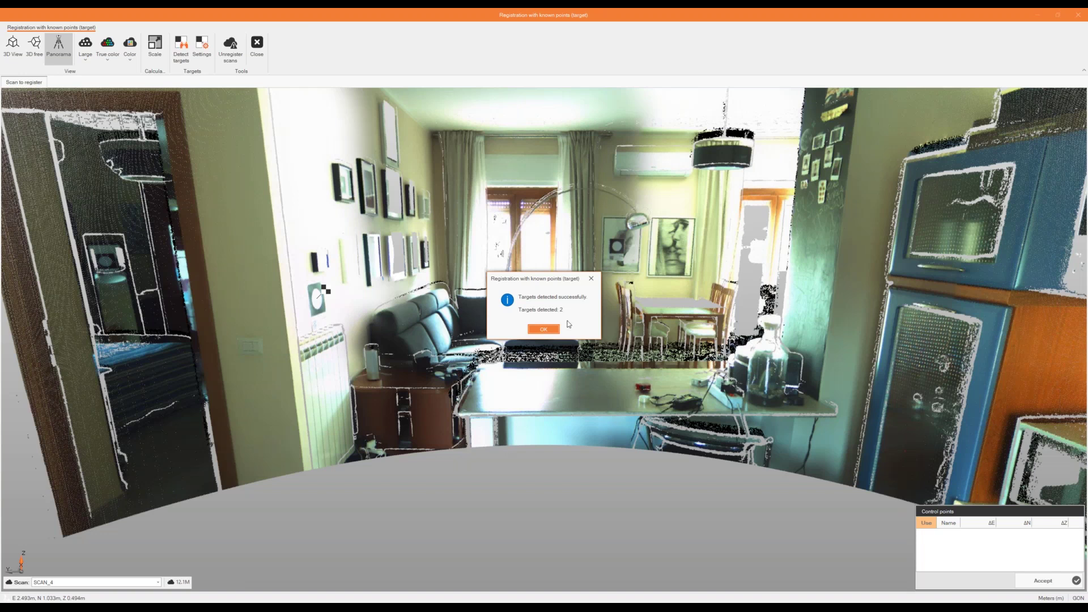
pyautogui.click(544, 329)
# - Assign topographic point TG_8 to the SCAN_4 target on the kitchen wall between the clock and the balcony door
pyautogui.scroll(-2, 554, 325)
pyautogui.moveTo(787, 309); pyautogui.dragTo(9, 280, button='middle')
pyautogui.moveTo(802, 316); pyautogui.dragTo(39, 274, button='middle')
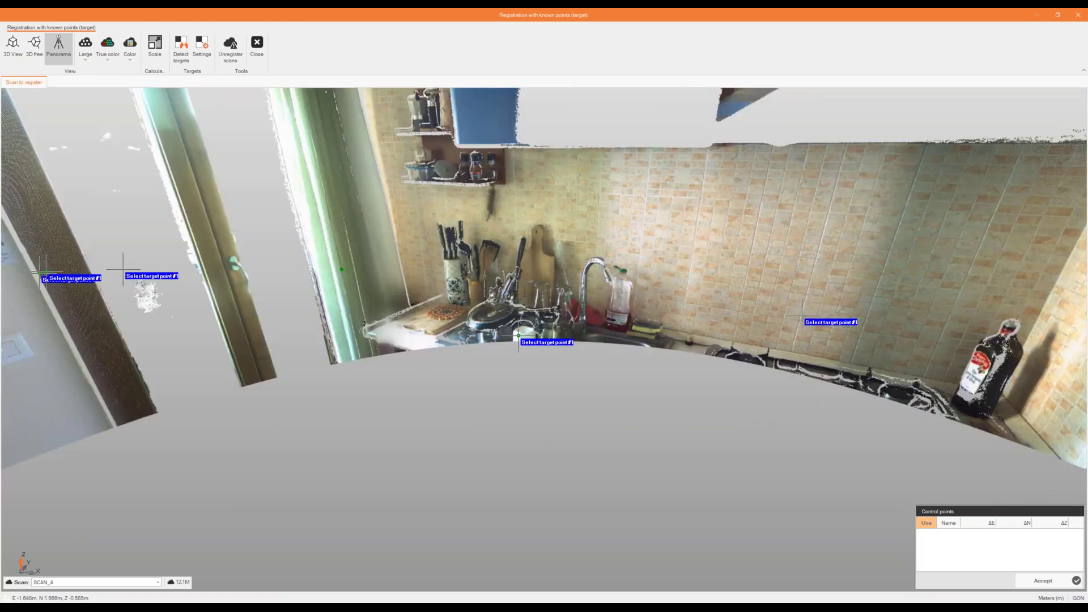
pyautogui.moveTo(703, 376); pyautogui.dragTo(54, 318, button='middle')
pyautogui.moveTo(753, 318)
pyautogui.mouseDown(button='middle')
pyautogui.moveTo(276, 304)
pyautogui.moveTo(436, 294)
pyautogui.moveTo(743, 306)
pyautogui.mouseUp(button='middle')
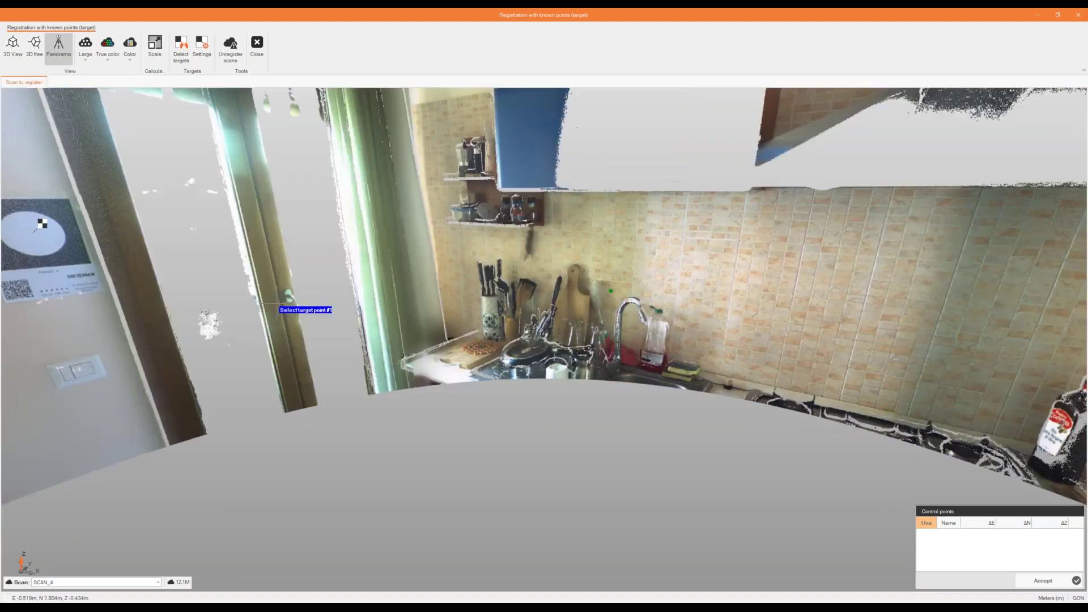
pyautogui.click(568, 238)
pyautogui.doubleClick(539, 362)
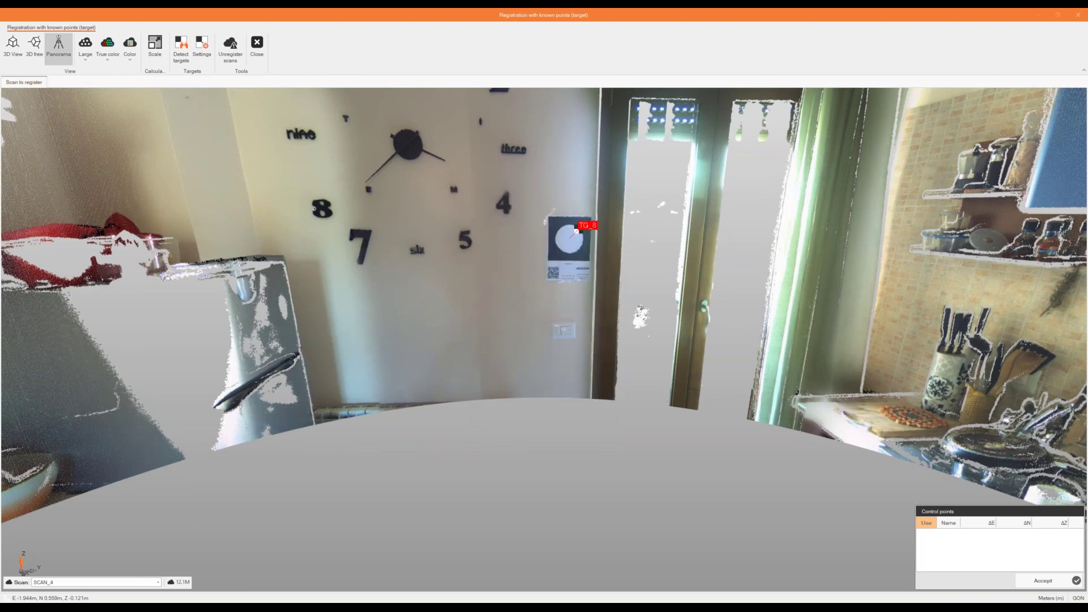
# - Assign topographic point TG_6 to the SCAN_4 target on the wall above the radiator beside the sofa
pyautogui.scroll(2, 782, 299)
pyautogui.moveTo(365, 251); pyautogui.dragTo(207, 243, button='middle')
pyautogui.moveTo(838, 286); pyautogui.dragTo(157, 261, button='middle')
pyautogui.moveTo(764, 268); pyautogui.dragTo(474, 288, button='middle')
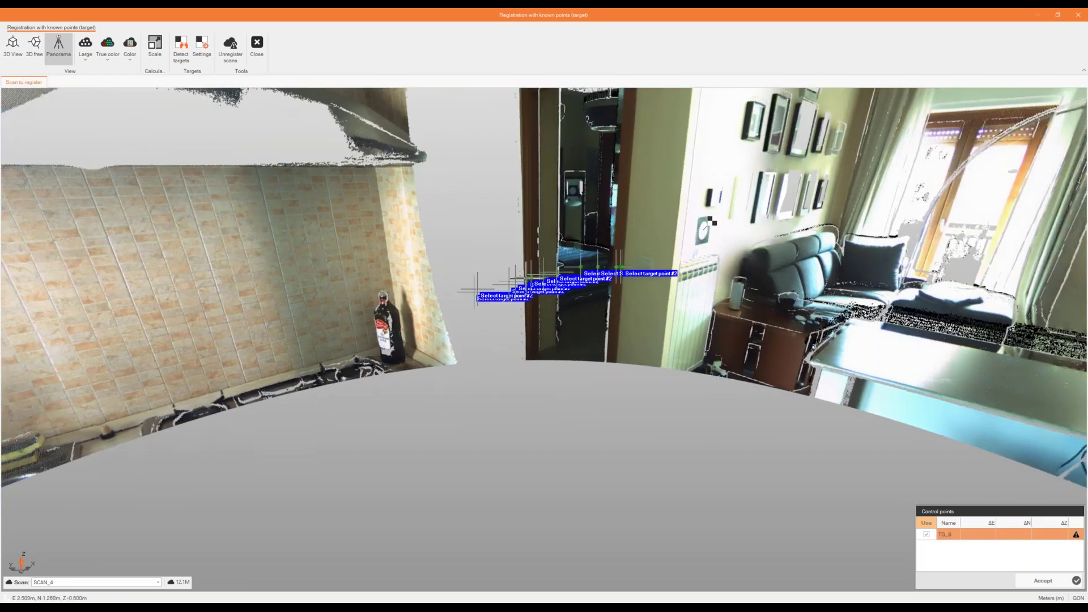
pyautogui.moveTo(622, 267); pyautogui.dragTo(492, 278, button='middle')
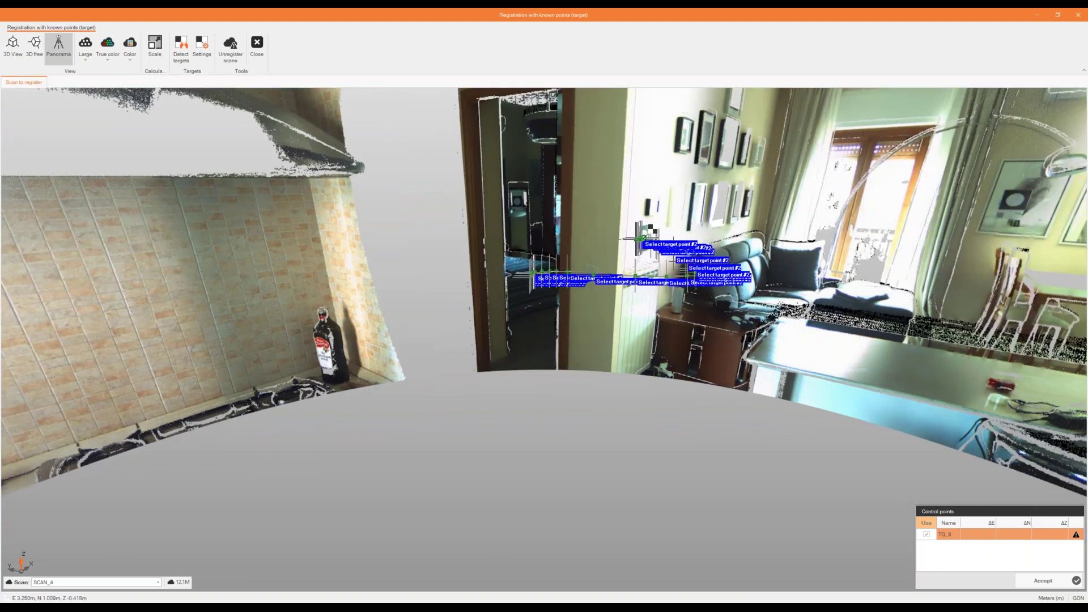
pyautogui.click(644, 237)
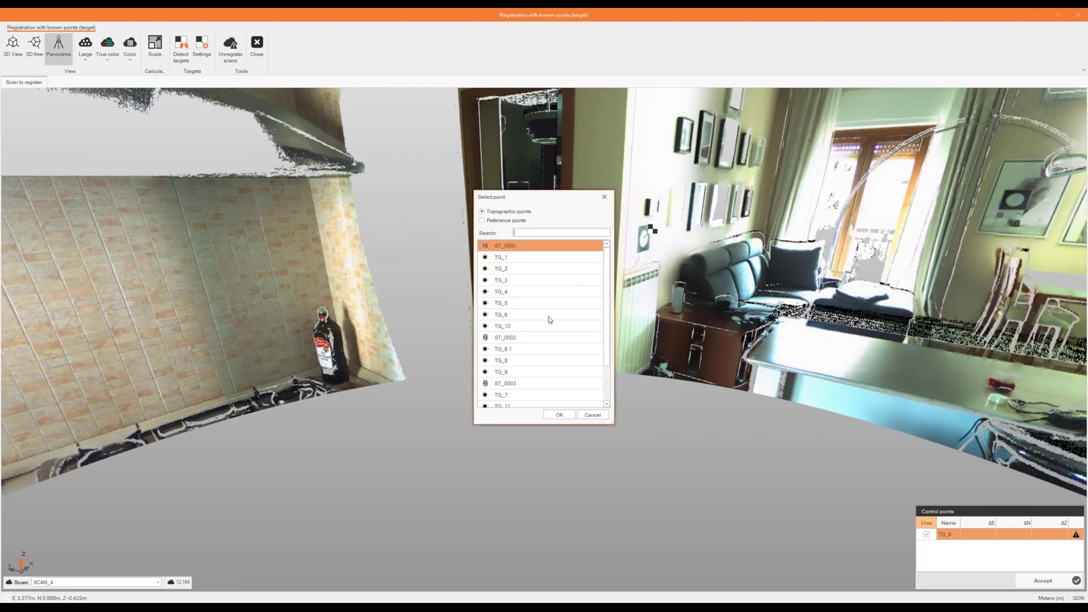
pyautogui.doubleClick(548, 316)
# - Accept the registration of SCAN_4 based on points TG_8 and TG_6
pyautogui.moveTo(913, 339); pyautogui.dragTo(376, 335, button='middle')
pyautogui.click(1029, 576)
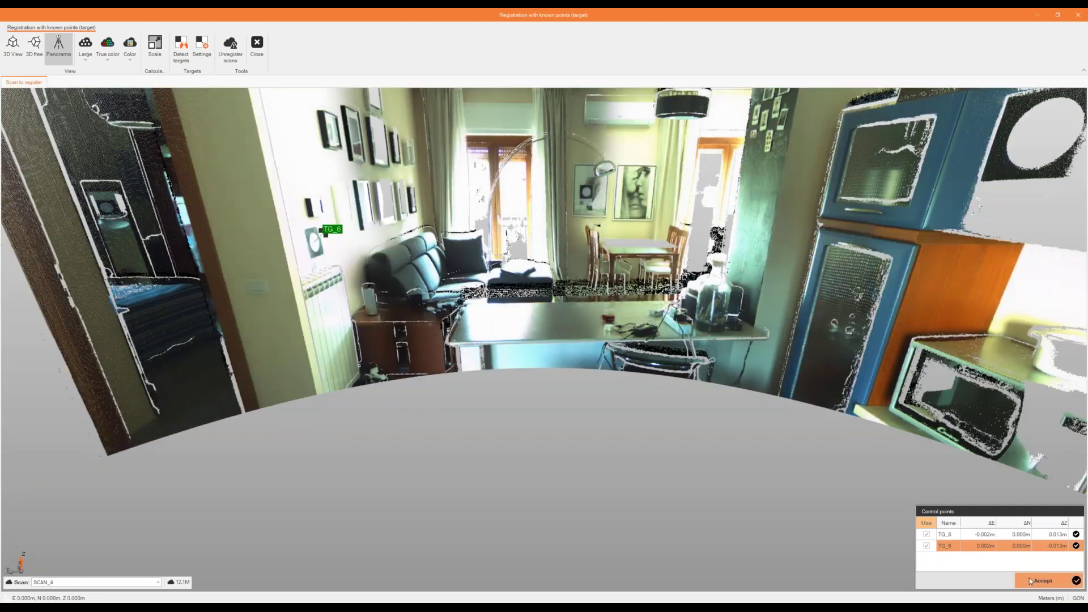
pyautogui.click(532, 339)
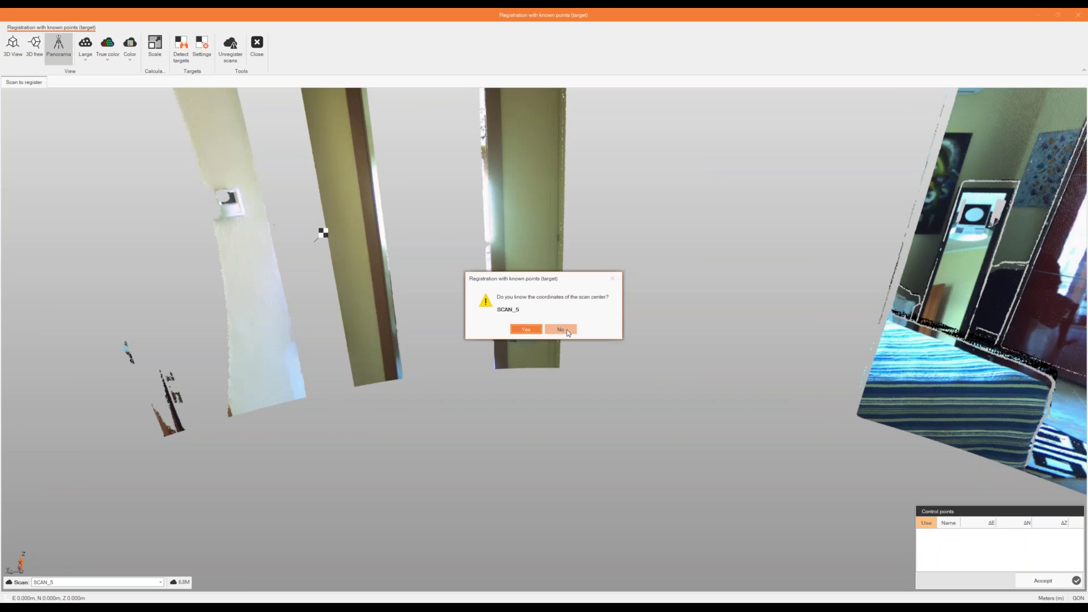
# - Continue without known scan center coordinates for SCAN_5 and detect its targets automatically
pyautogui.click(567, 328)
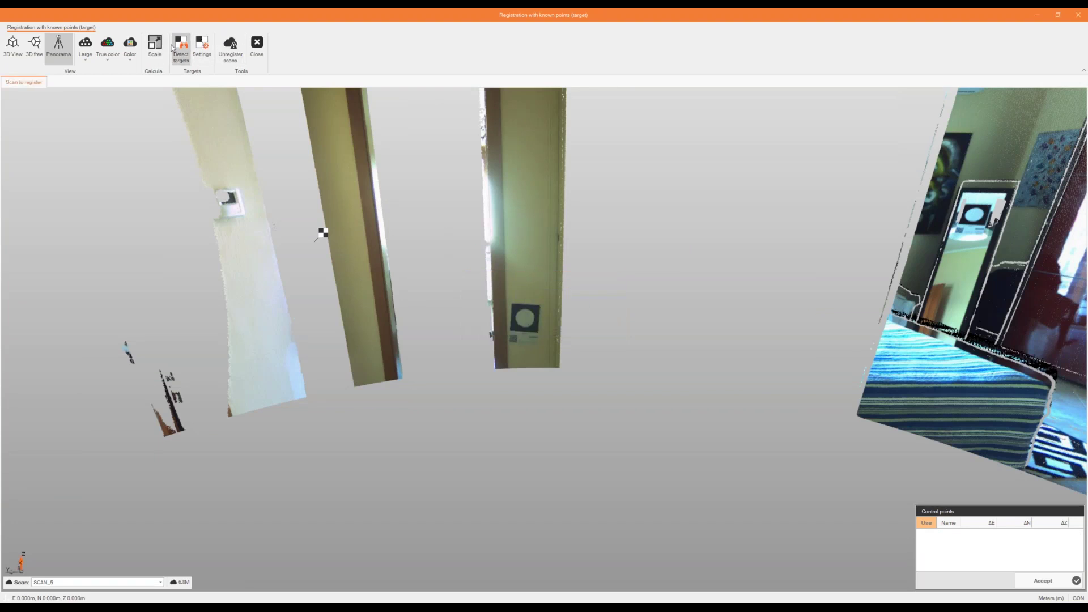
pyautogui.click(186, 48)
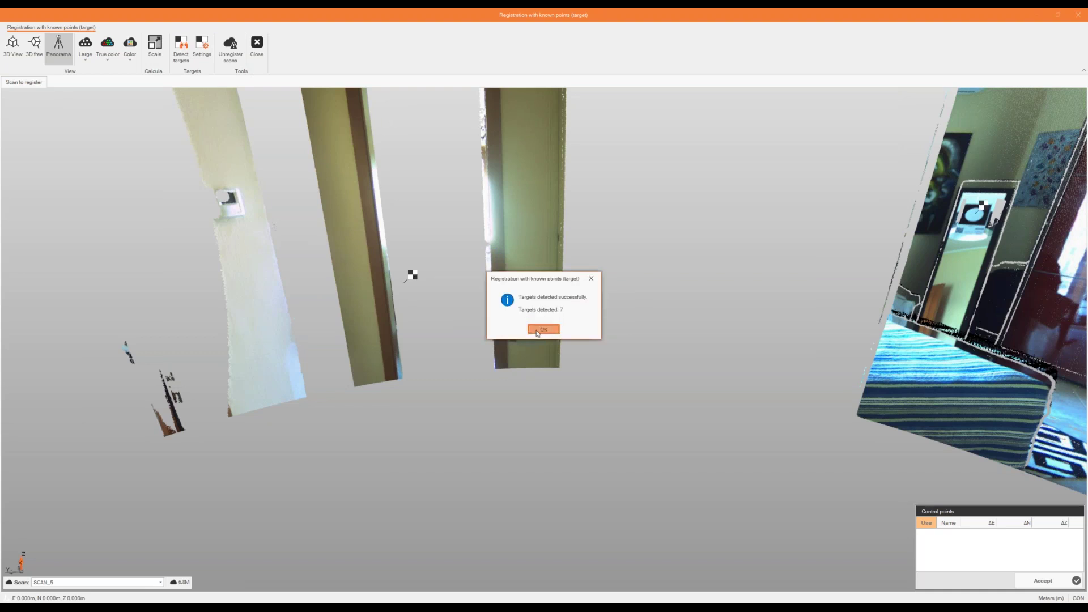
pyautogui.click(543, 329)
# - Assign topographic point TG_4 to the SCAN_5 target on the balcony door behind the dining table
pyautogui.moveTo(840, 276); pyautogui.dragTo(533, 332)
pyautogui.moveTo(753, 338); pyautogui.dragTo(453, 340)
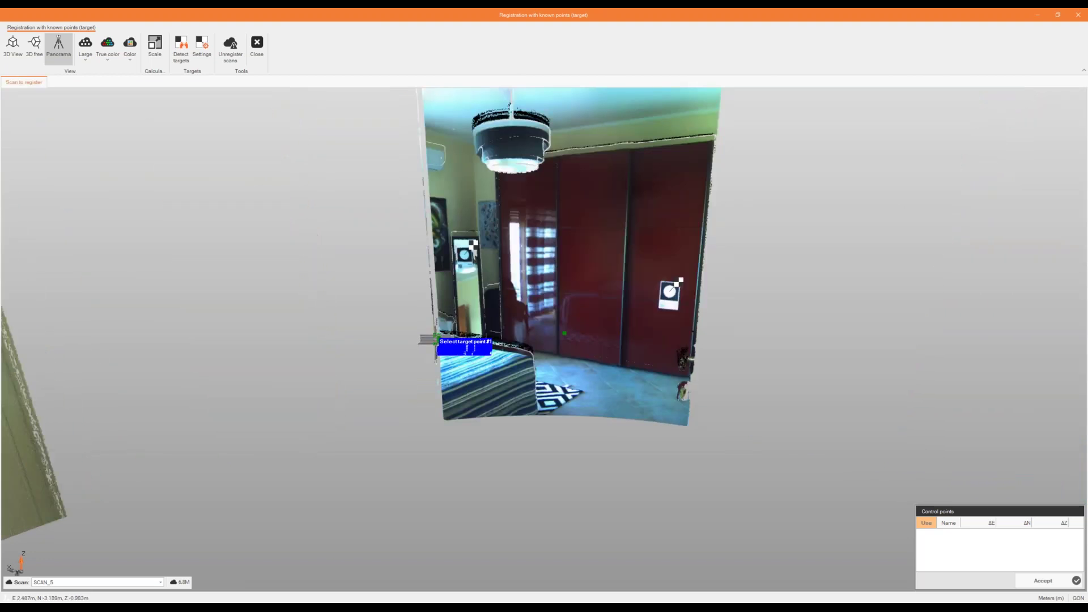
pyautogui.moveTo(898, 317); pyautogui.dragTo(160, 296)
pyautogui.moveTo(532, 341); pyautogui.dragTo(415, 358)
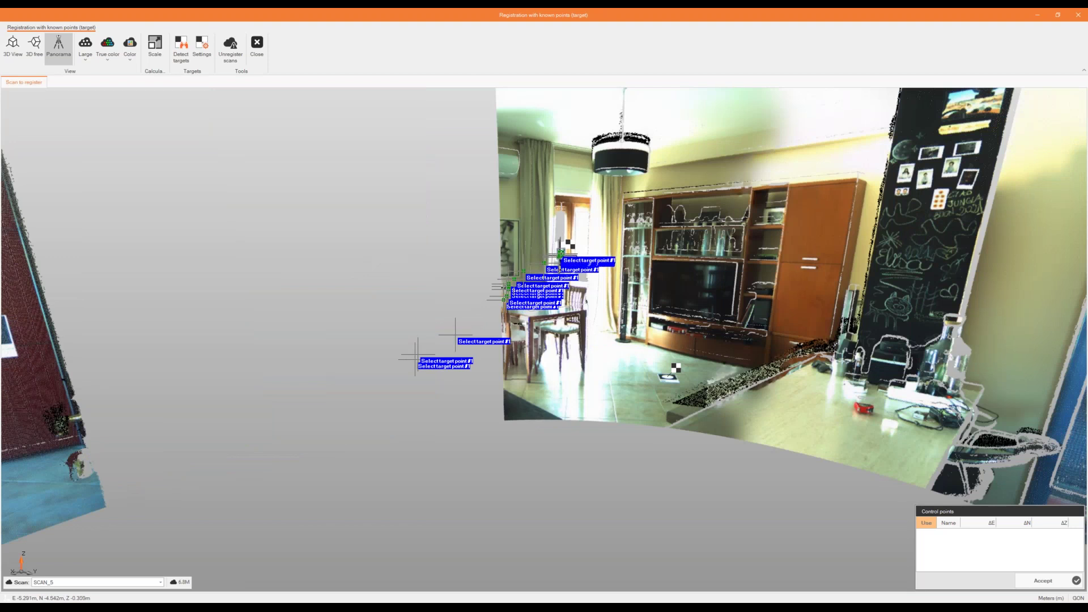
pyautogui.click(560, 255)
pyautogui.doubleClick(543, 292)
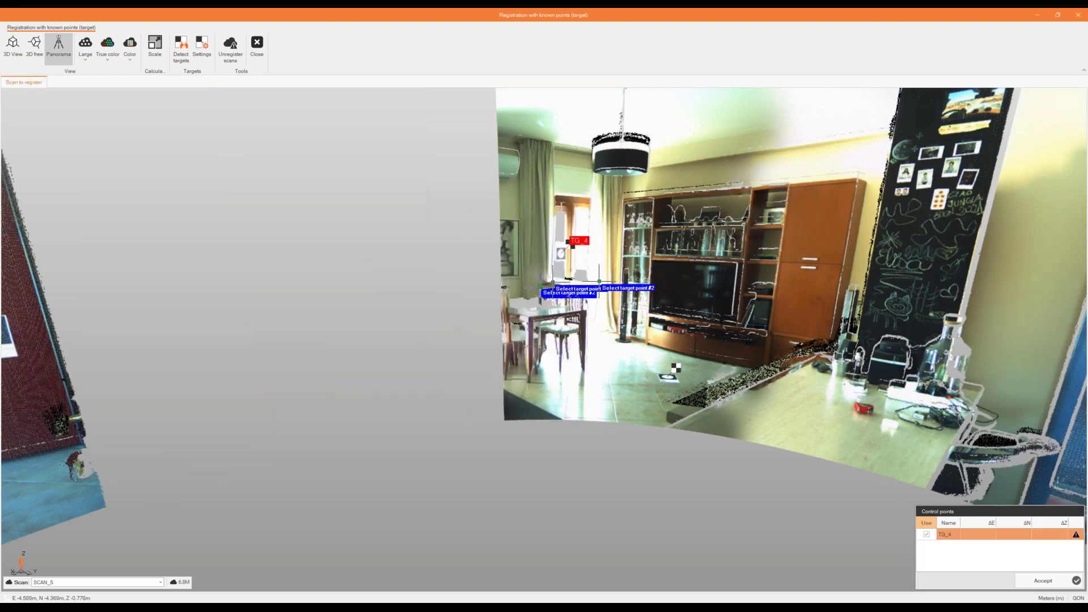
# - Assign topographic point TG_7 to the SCAN_5 target on the blue kitchen wall cabinet above the microwave
pyautogui.moveTo(819, 286); pyautogui.dragTo(340, 289)
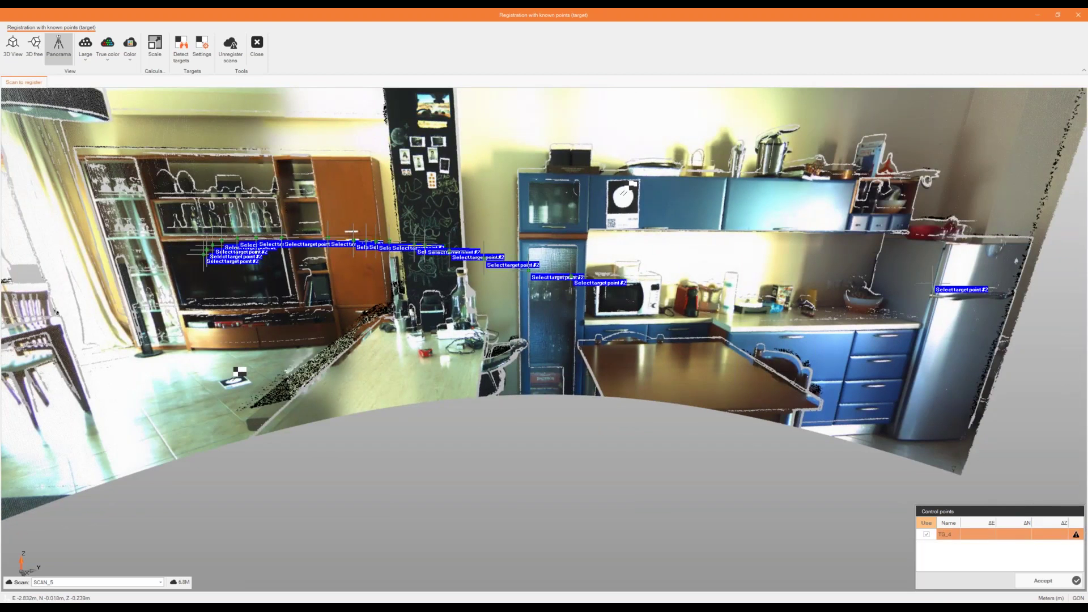
pyautogui.click(622, 193)
pyautogui.scroll(-1, 527, 371)
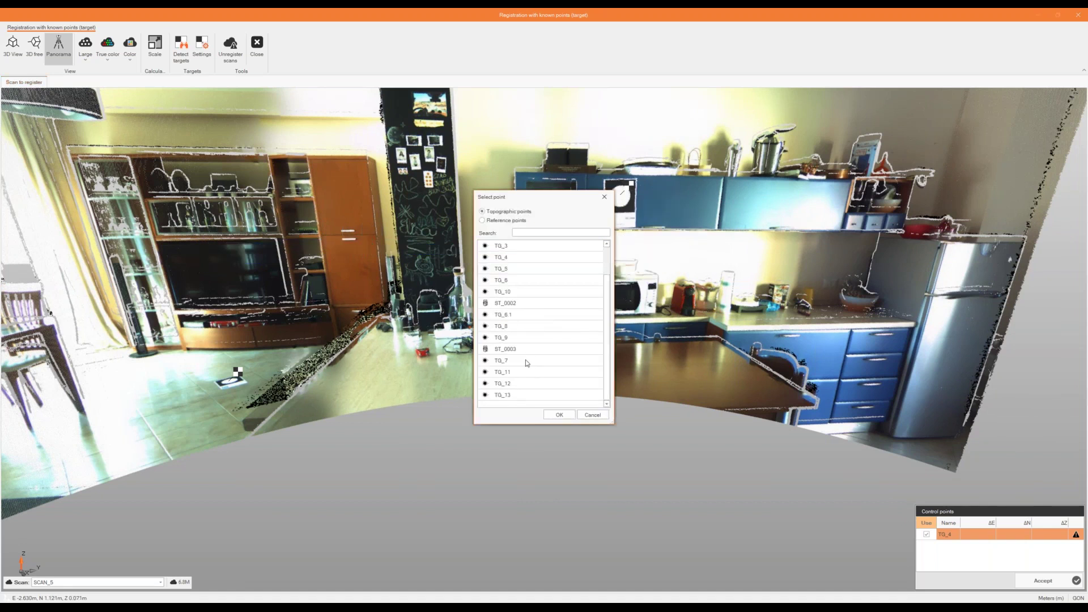
pyautogui.doubleClick(518, 360)
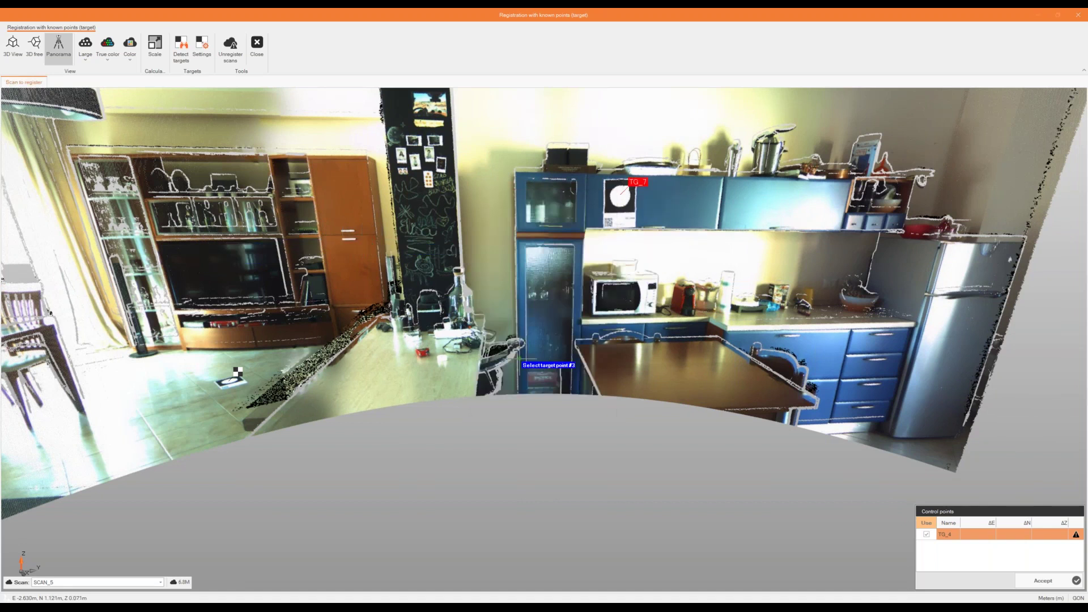
# - Assign topographic point TG_13 to the SCAN_5 target on the red wardrobe and accept the registration of SCAN_5
pyautogui.moveTo(856, 316); pyautogui.dragTo(391, 306, button='middle')
pyautogui.moveTo(671, 273); pyautogui.dragTo(169, 289, button='middle')
pyautogui.moveTo(535, 295); pyautogui.dragTo(260, 303, button='middle')
pyautogui.moveTo(450, 287); pyautogui.dragTo(118, 277, button='middle')
pyautogui.moveTo(505, 275); pyautogui.dragTo(226, 301, button='middle')
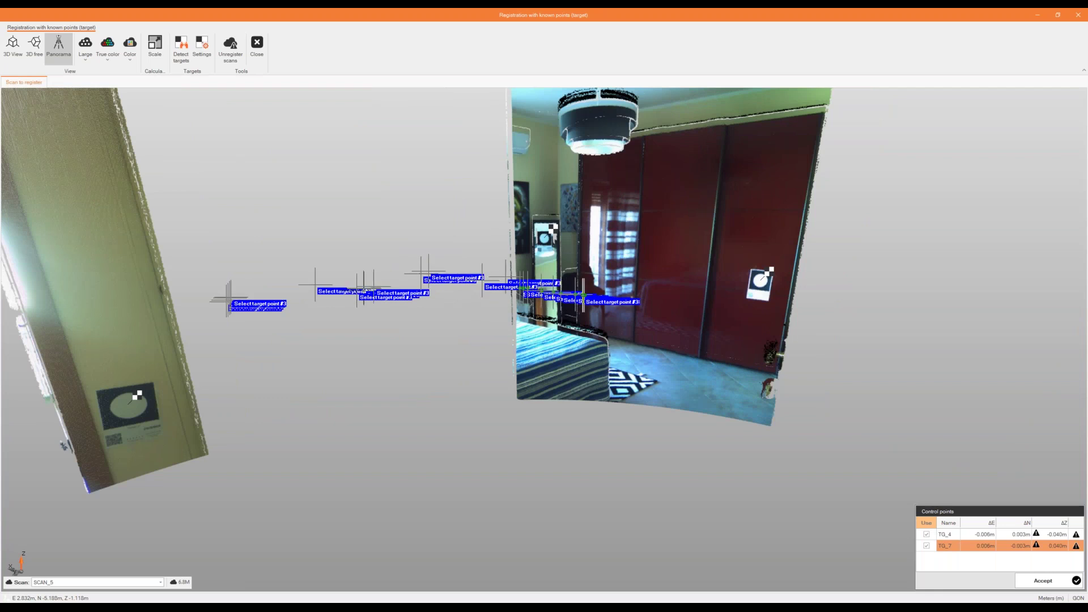
pyautogui.click(762, 282)
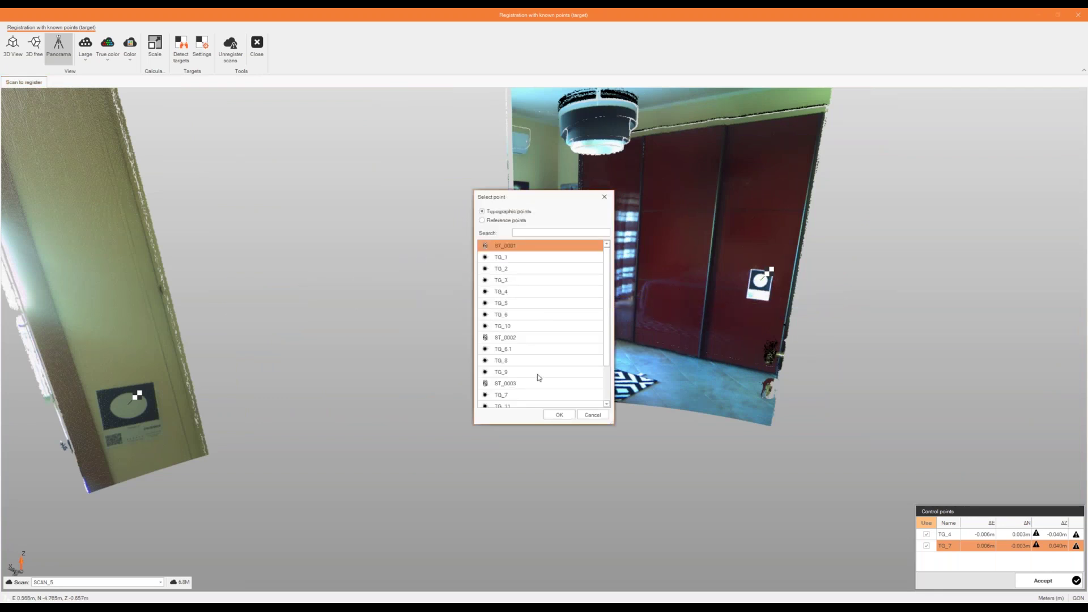
pyautogui.scroll(-3, 538, 378)
pyautogui.doubleClick(531, 395)
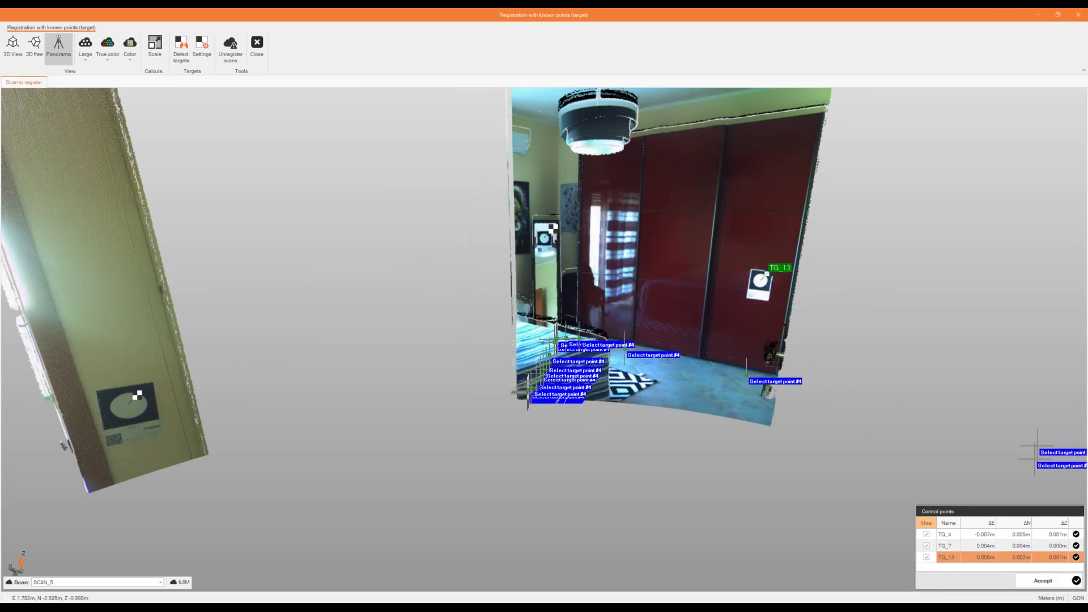
pyautogui.click(1051, 580)
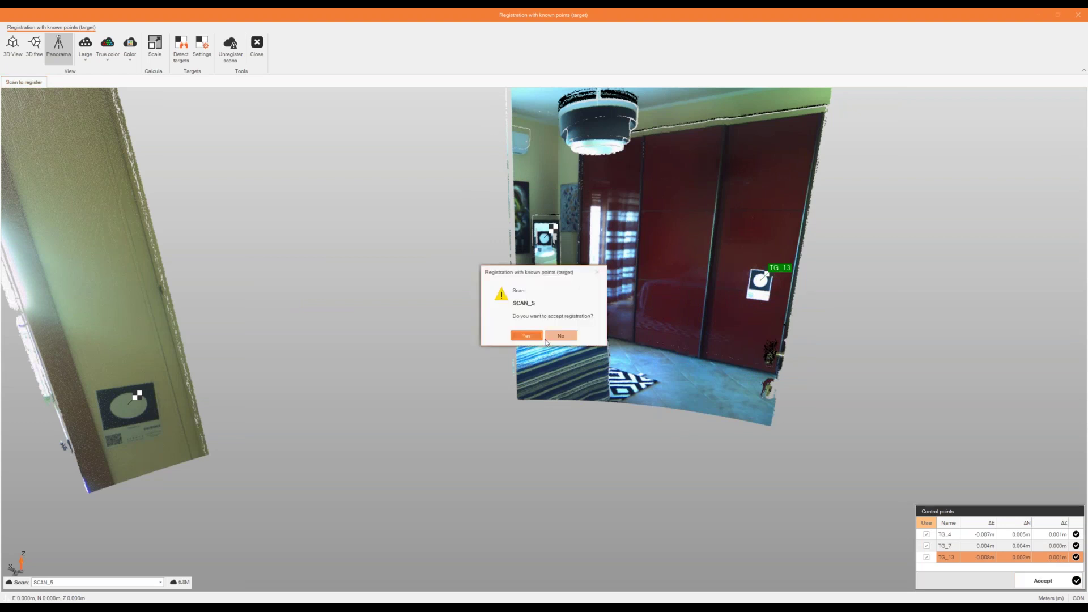
pyautogui.click(521, 336)
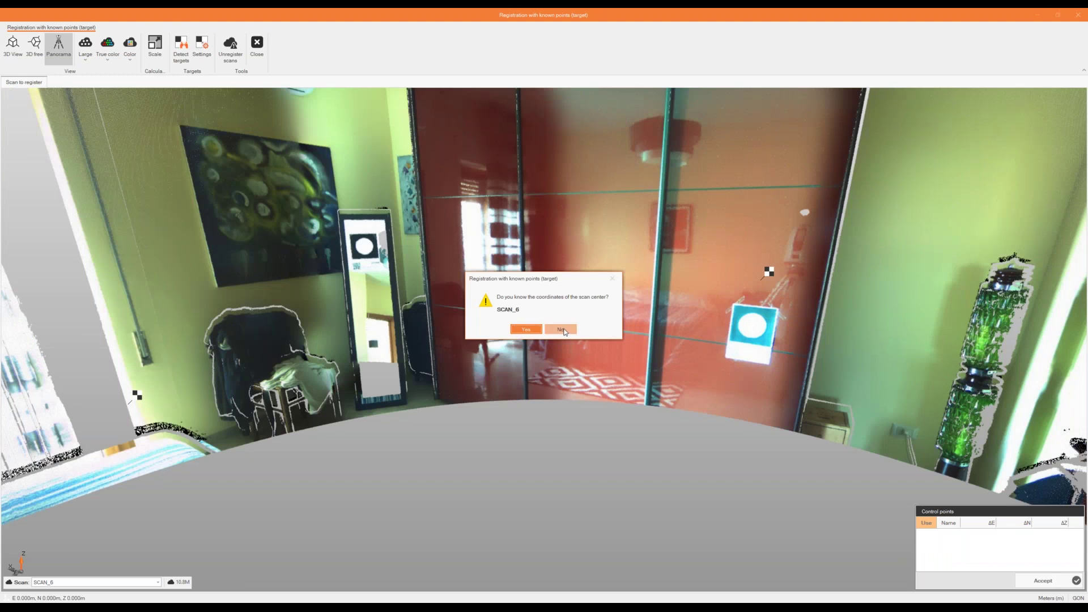
# - Detect the targets of SCAN_6 without known scan center coordinates, and assign topographic point TG_12 to the target on the mirror
pyautogui.click(561, 329)
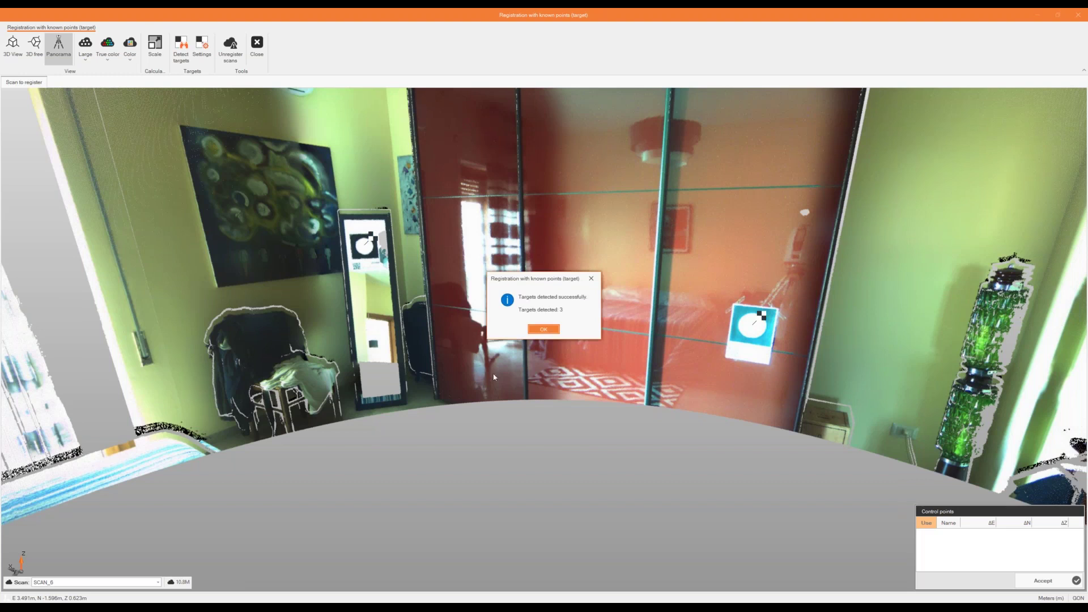
pyautogui.click(542, 329)
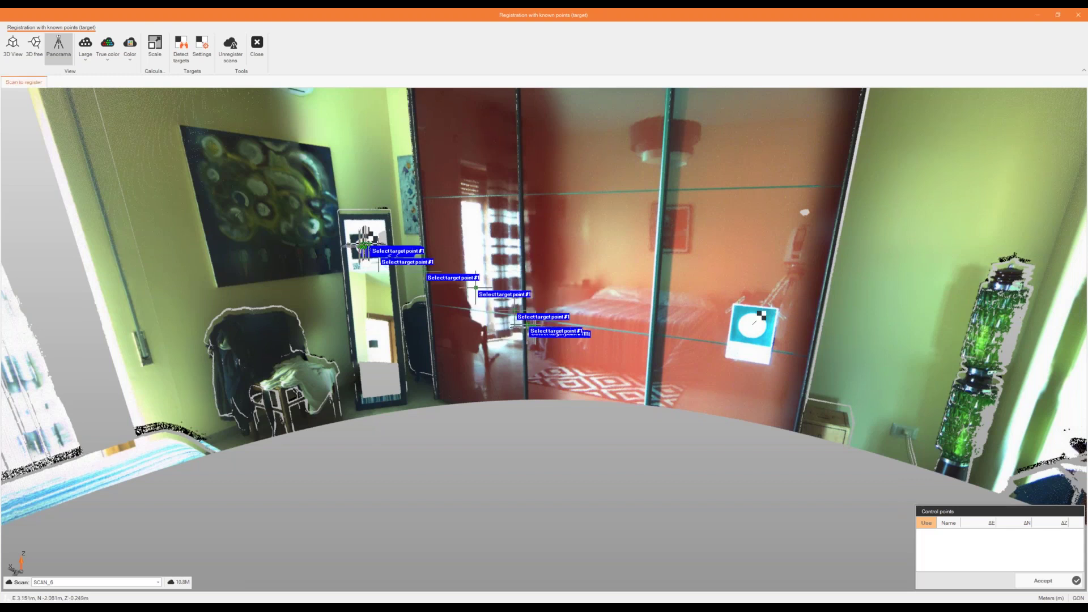
pyautogui.scroll(-3, 546, 366)
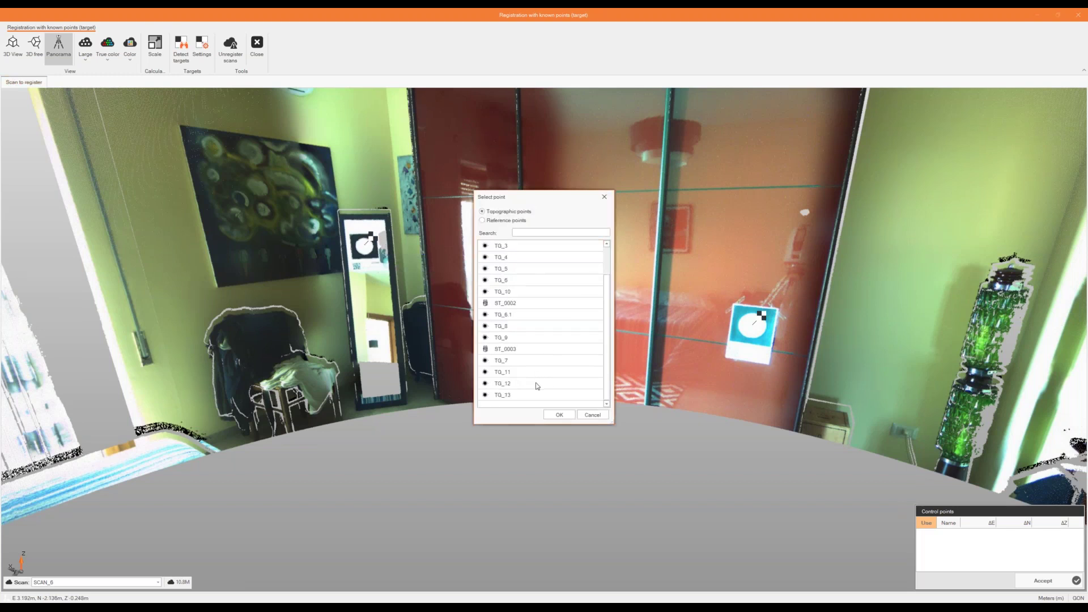
pyautogui.doubleClick(536, 383)
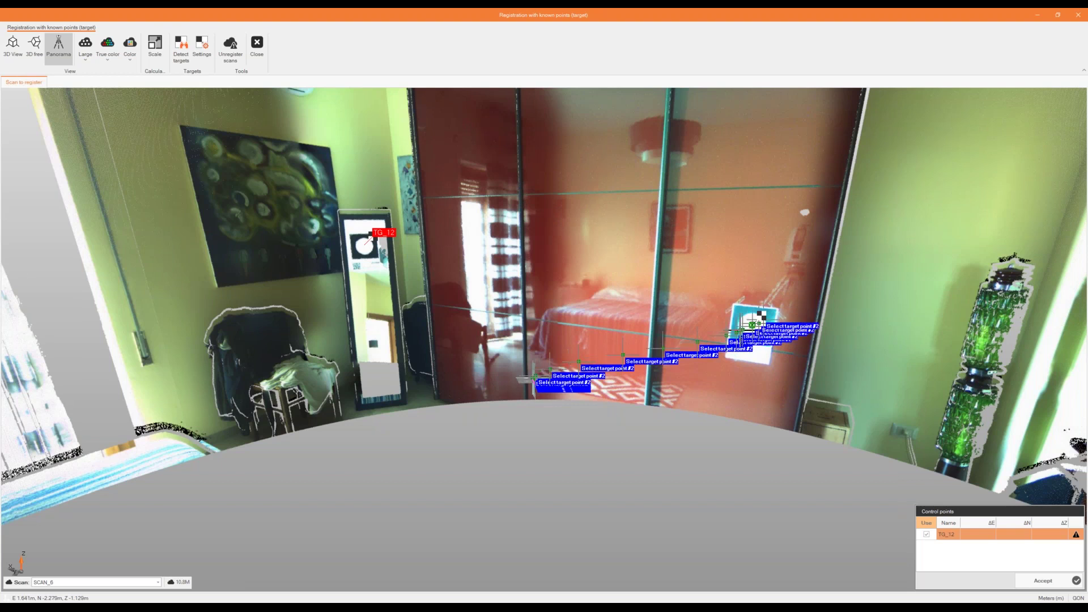
# - Assign topographic point TG_13 to the SCAN_6 target on the red wardrobe door
pyautogui.click(761, 317)
pyautogui.scroll(-3, 569, 394)
pyautogui.click(569, 394)
pyautogui.doubleClick(569, 394)
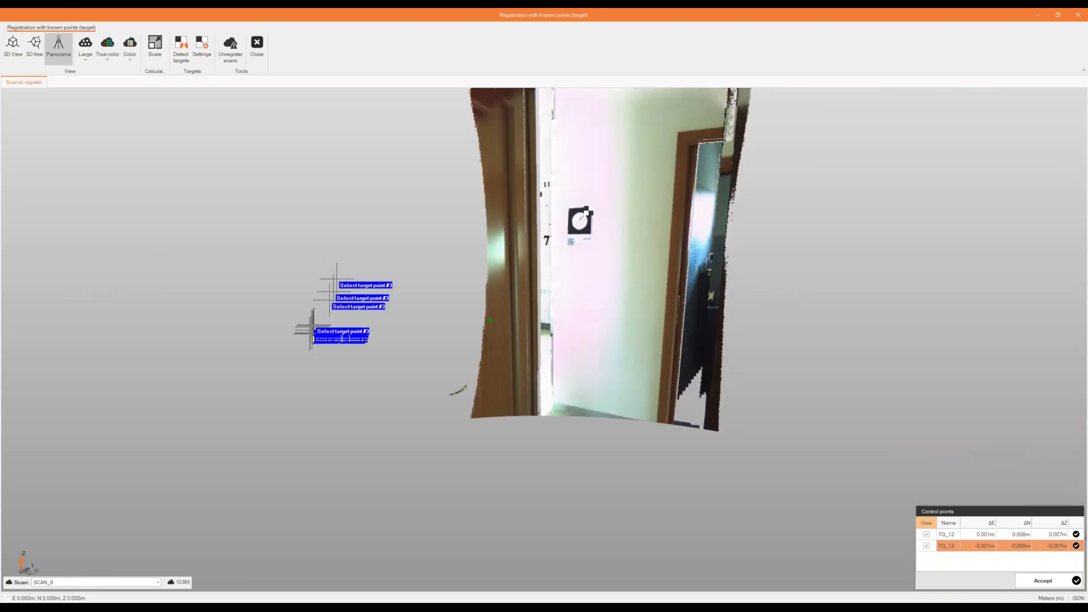
# - Assign topographic point TG_9 to the SCAN_6 target on the wall beside the doorway and accept the registration of SCAN_6
pyautogui.click(575, 220)
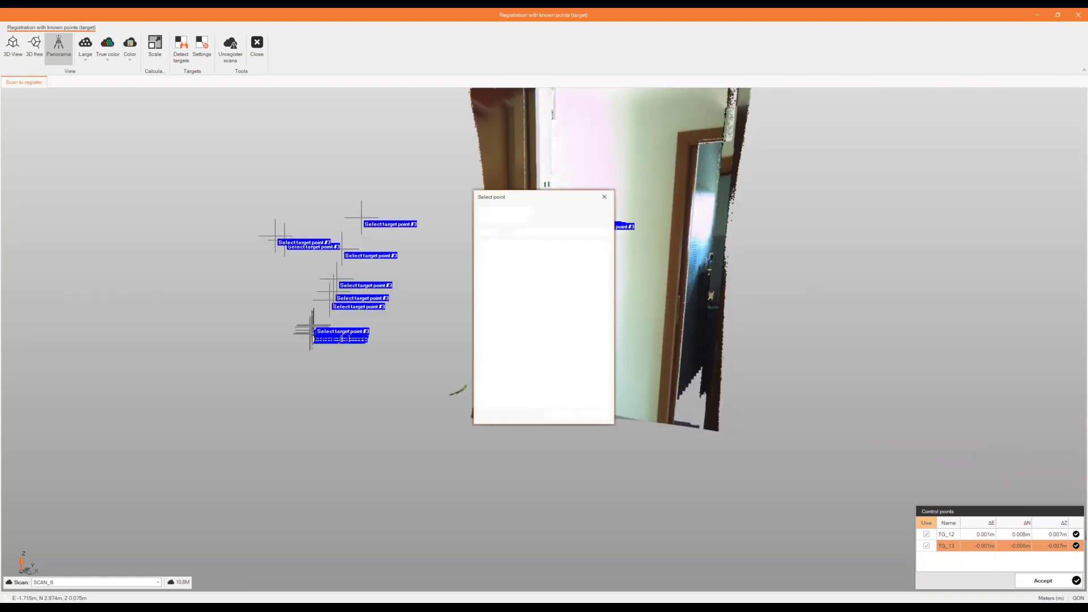
pyautogui.scroll(-1, 539, 374)
pyautogui.doubleClick(533, 340)
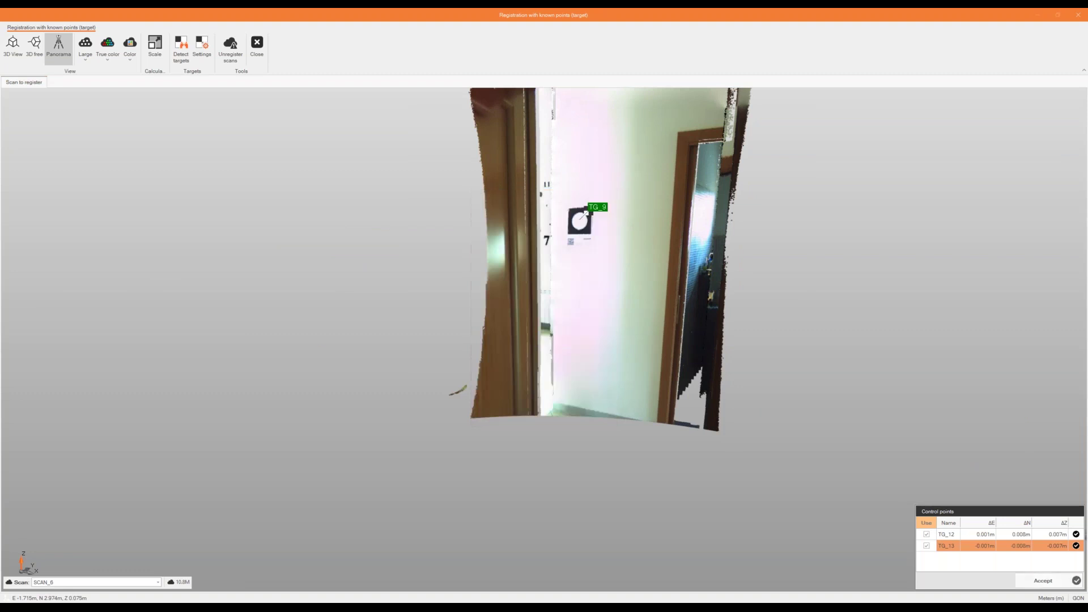
pyautogui.click(1042, 580)
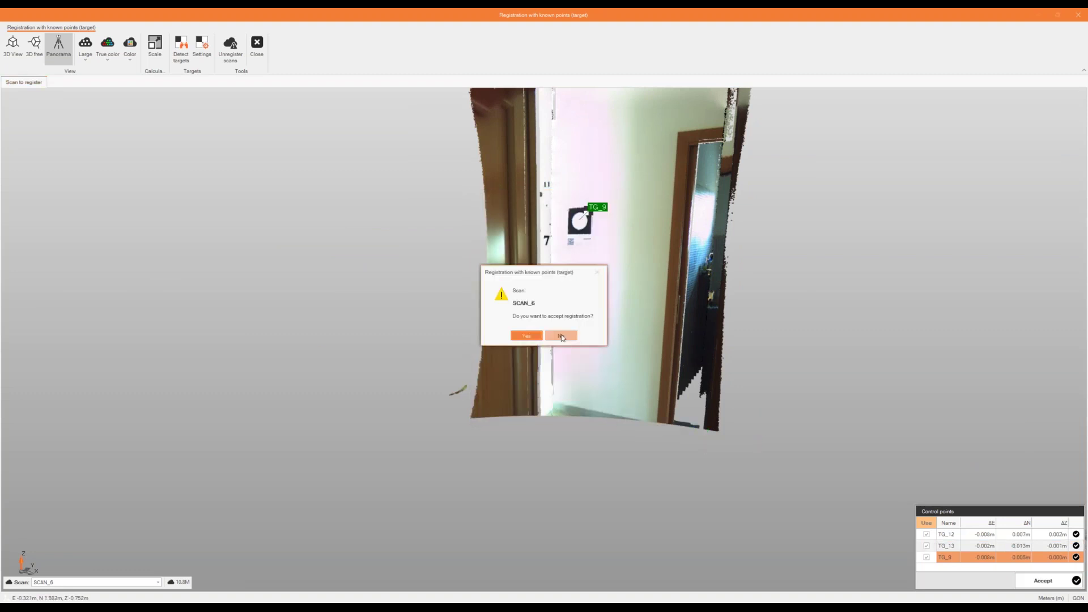
pyautogui.click(527, 338)
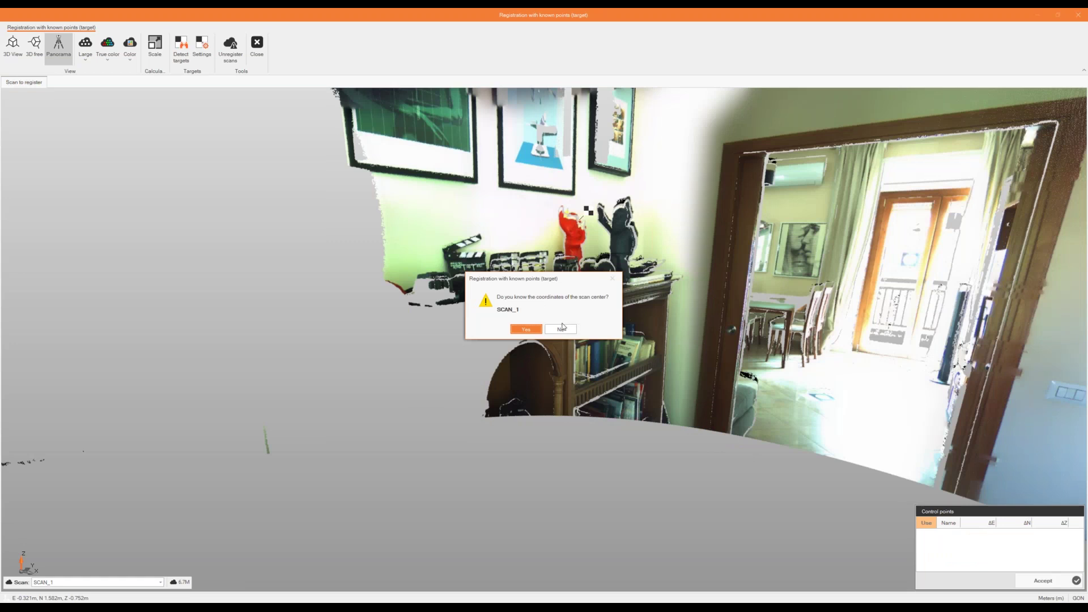
# - Decline known scan center coordinates for SCAN_1 and close the target registration without picking points
pyautogui.click(559, 329)
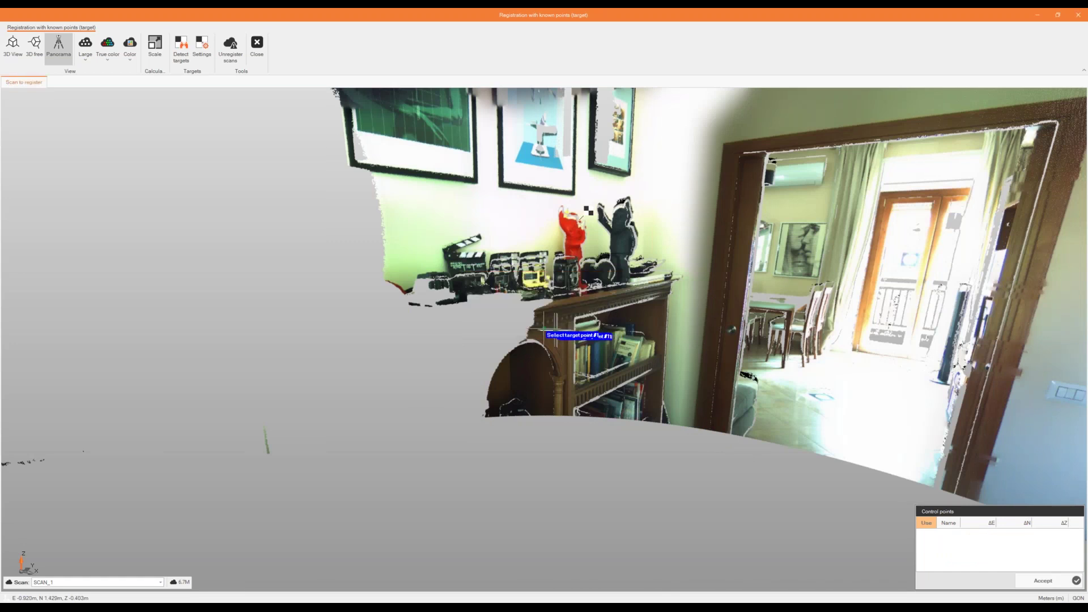
pyautogui.click(257, 43)
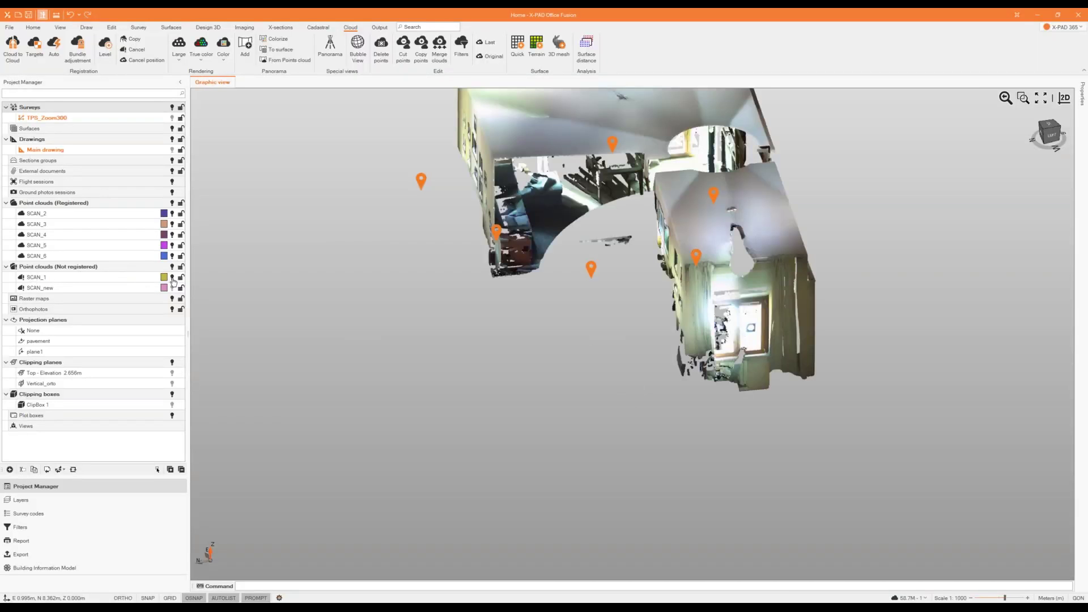
# - Hide the unregistered SCAN_1 cloud and reload the display of the registered point clouds to review them together
pyautogui.click(172, 277)
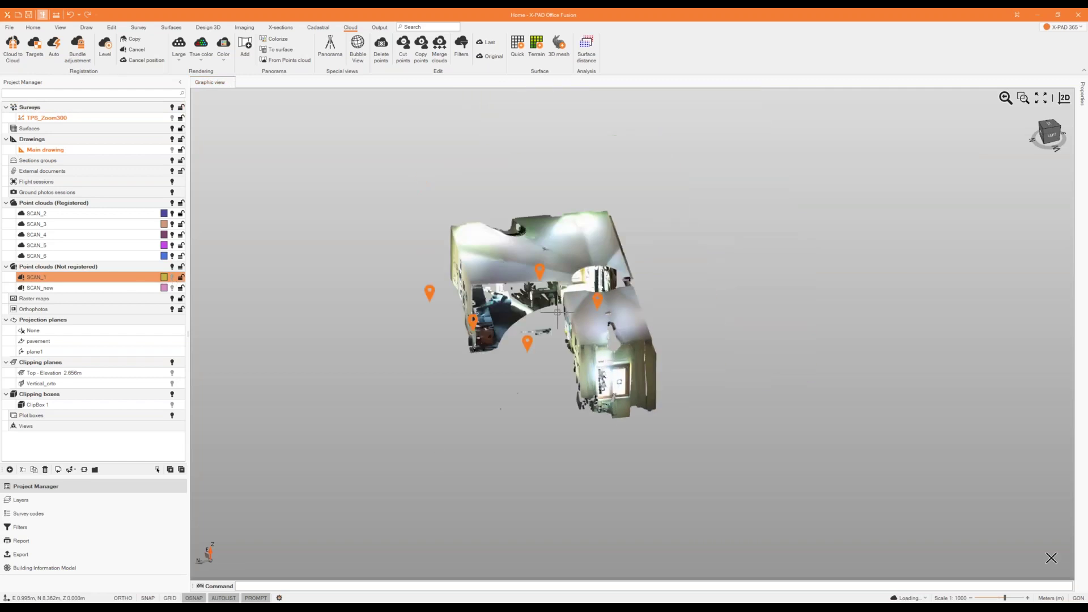
pyautogui.scroll(3, 556, 349)
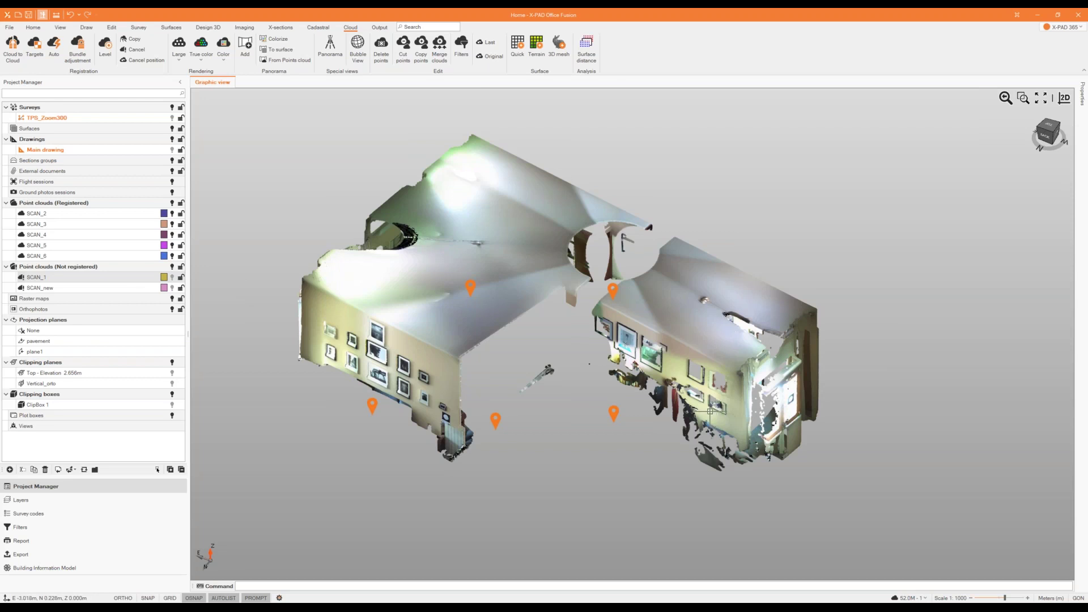
pyautogui.scroll(3, 710, 411)
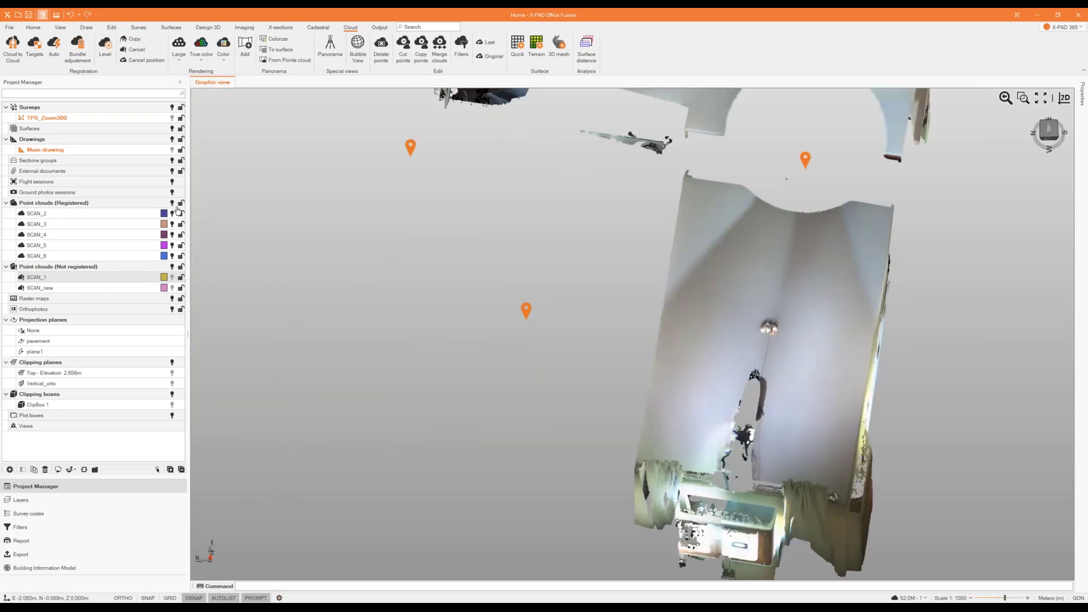
pyautogui.click(172, 204)
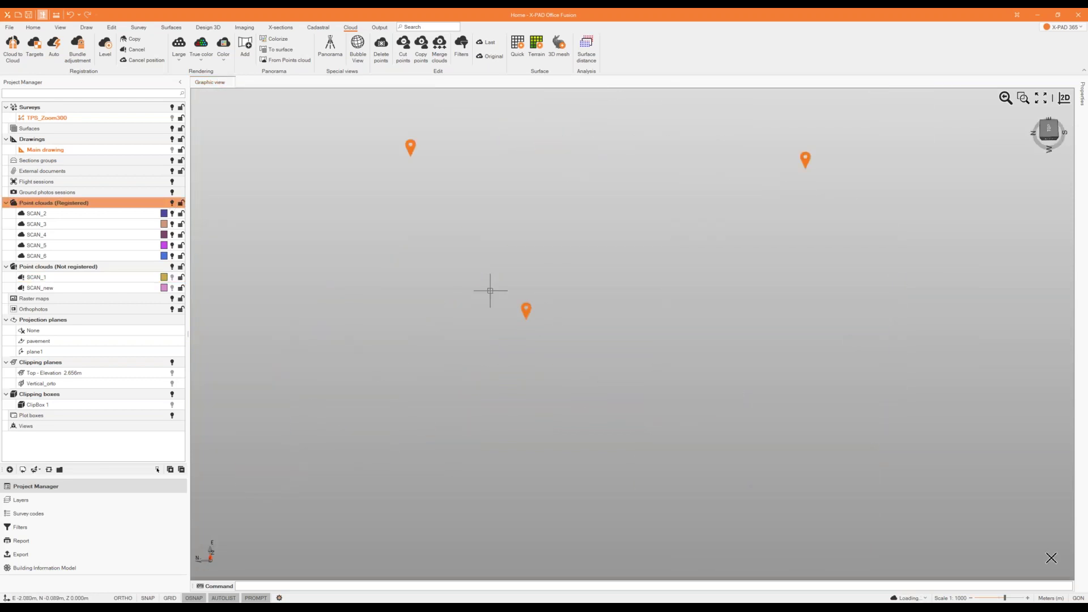
pyautogui.scroll(-3, 531, 378)
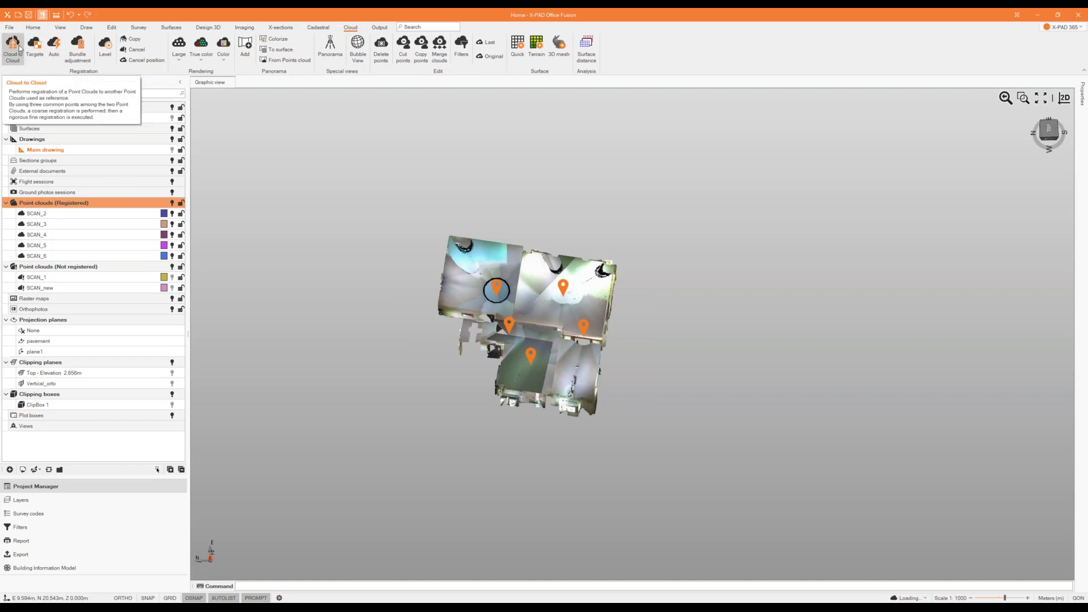
# - Start the Cloud to Cloud registration of SCAN_1 against registered SCAN_2 and try to detect targets automatically
pyautogui.hotkey('alt', 'Tab')
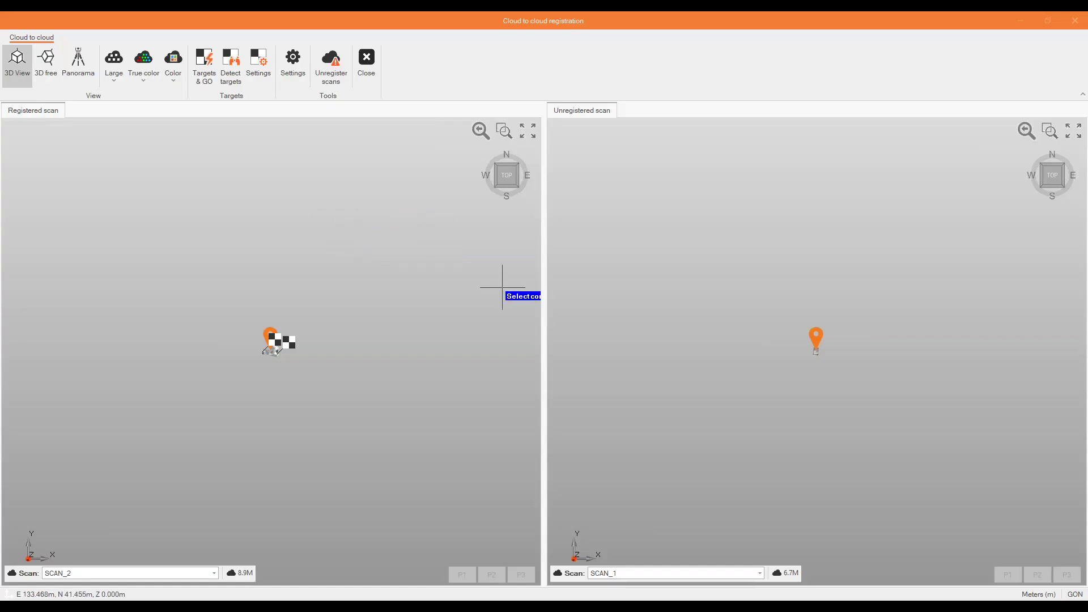
pyautogui.scroll(3, 236, 357)
pyautogui.scroll(10, 236, 357)
pyautogui.moveTo(222, 371); pyautogui.dragTo(281, 326, button='middle')
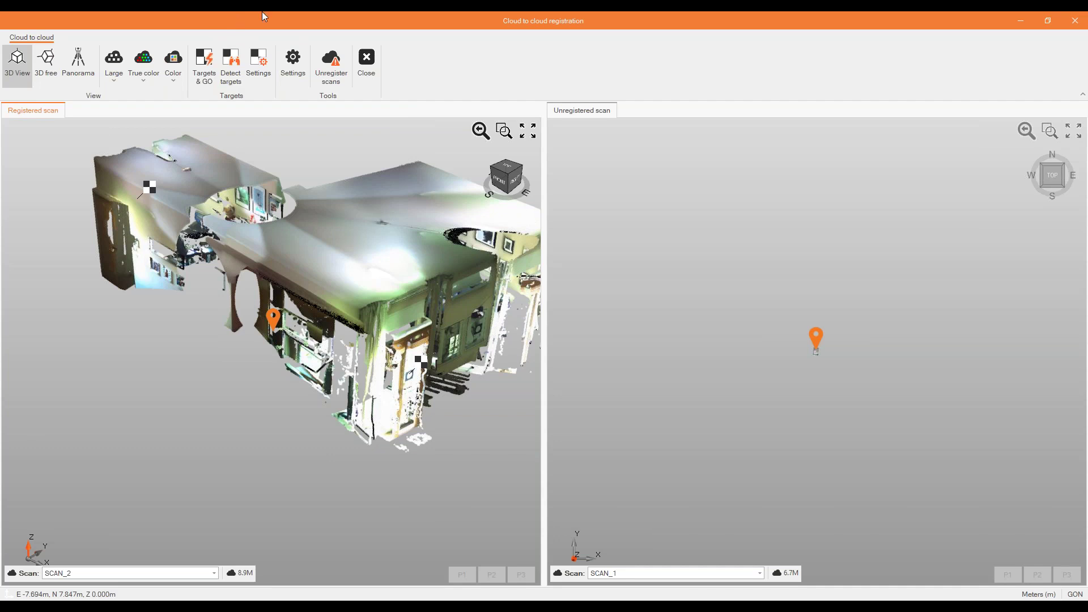
pyautogui.click(230, 65)
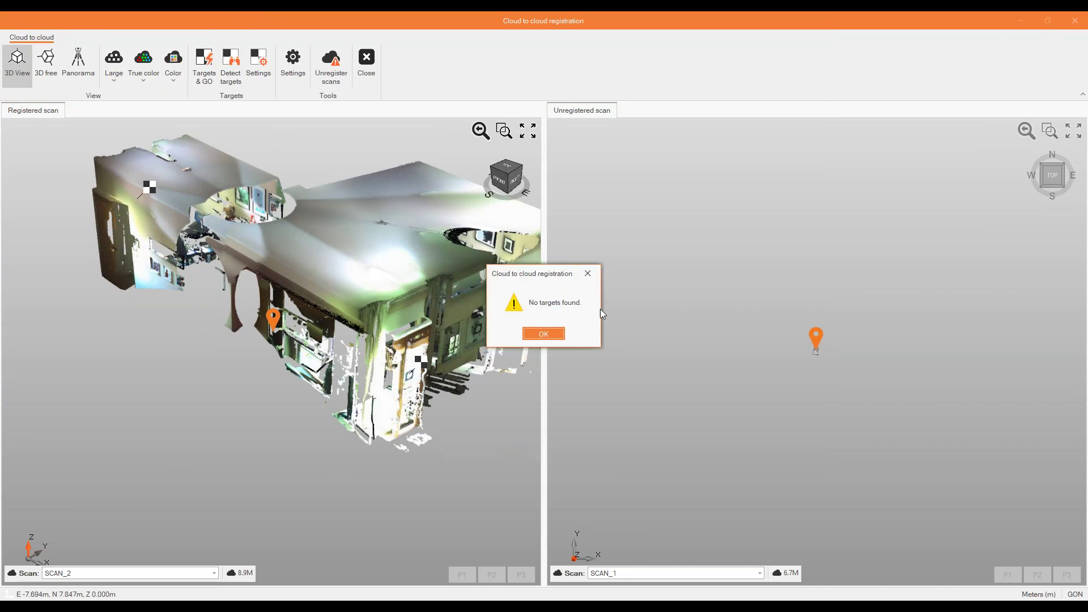
pyautogui.click(543, 333)
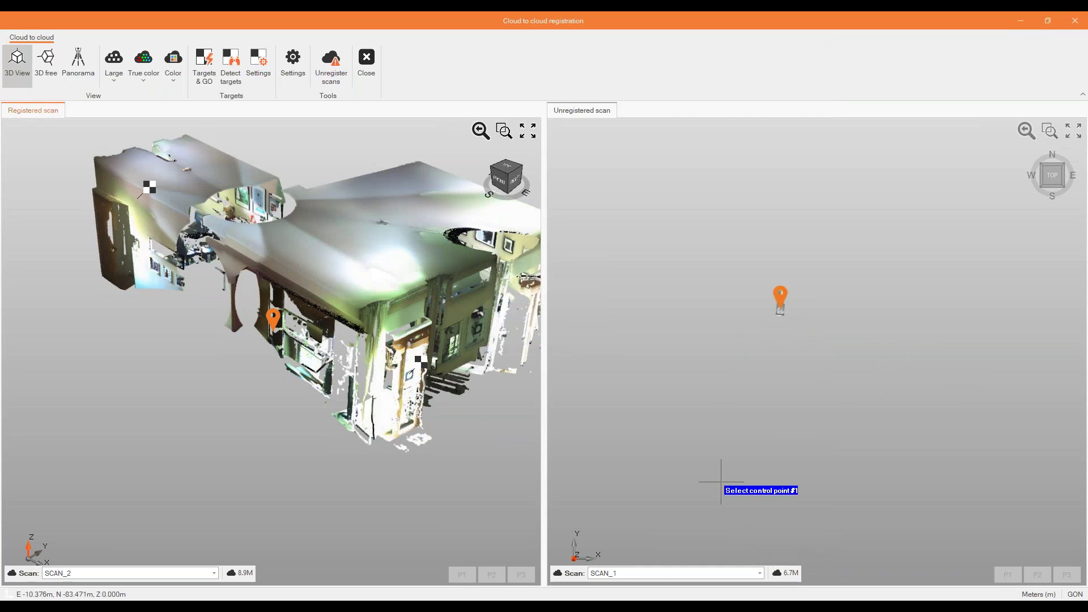
# - Show both scans in Panorama view and render their point clouds by Intensity
pyautogui.click(78, 63)
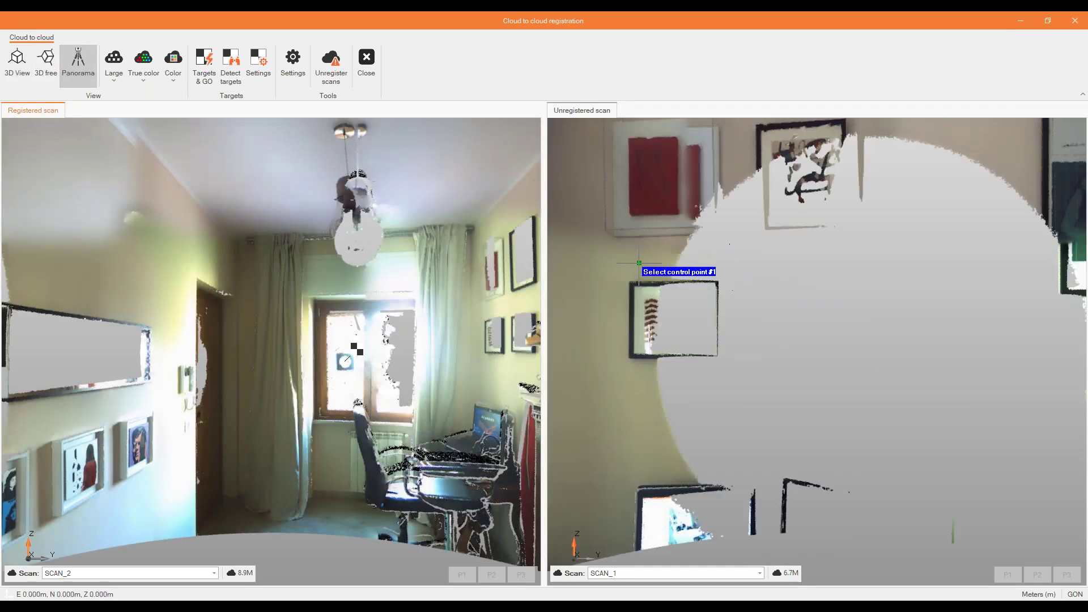
pyautogui.moveTo(426, 273); pyautogui.dragTo(291, 262, button='middle')
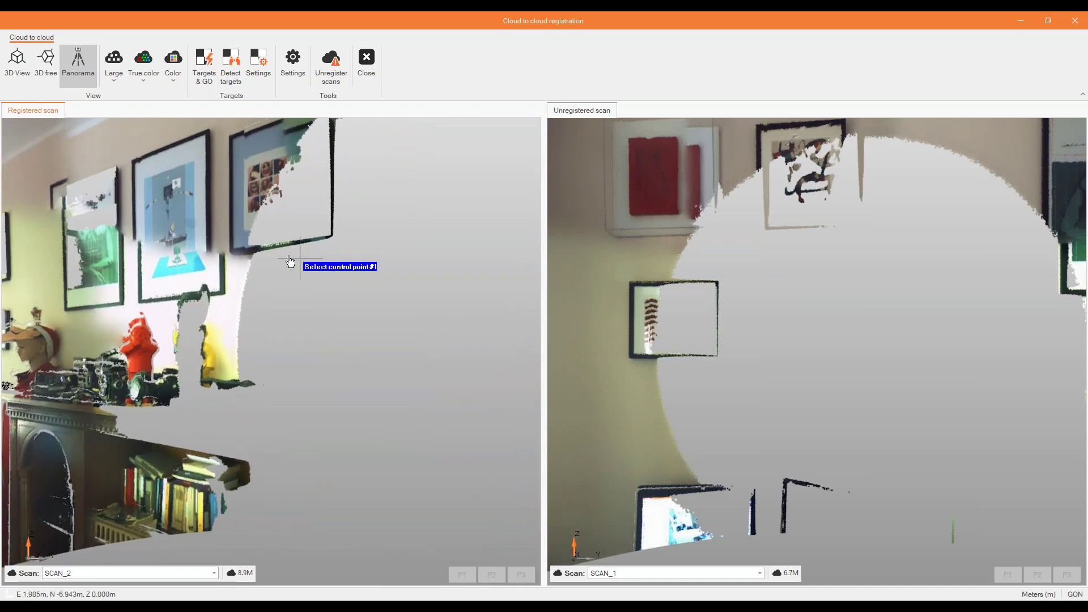
pyautogui.click(144, 76)
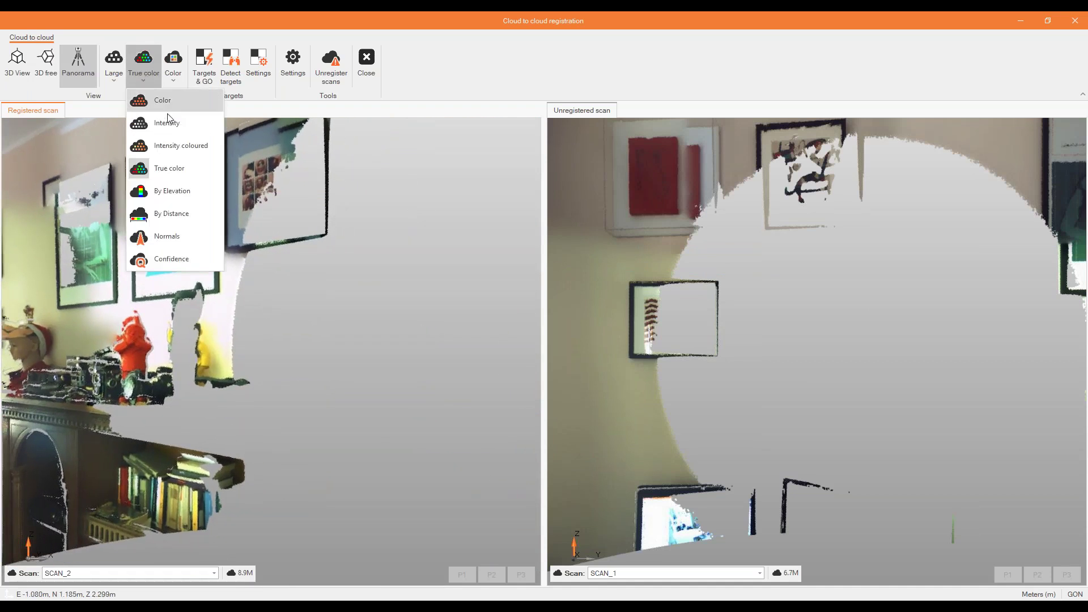
pyautogui.click(169, 123)
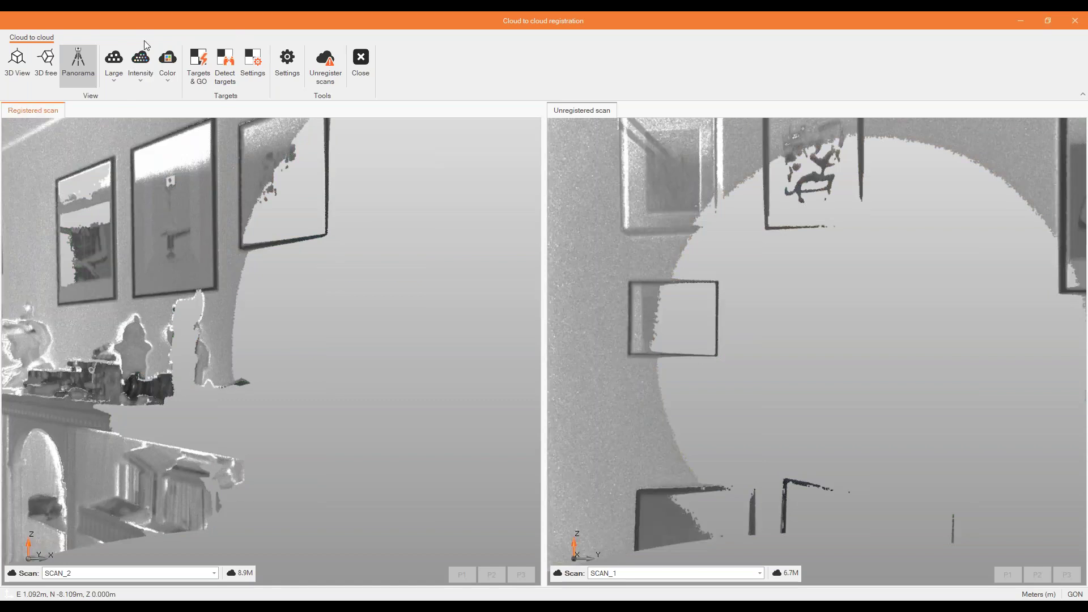
pyautogui.click(140, 83)
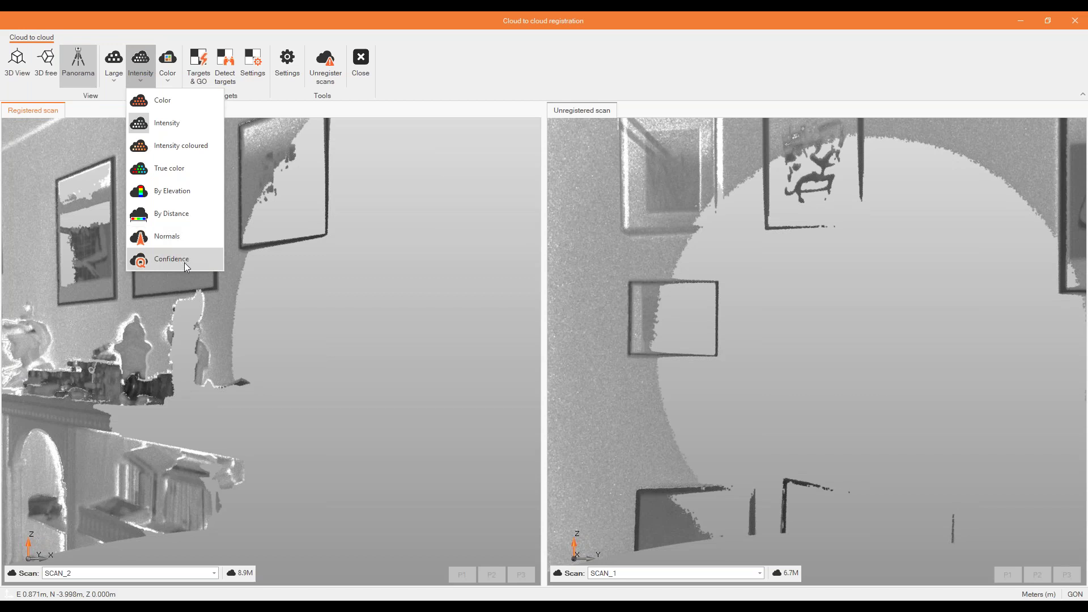
pyautogui.click(471, 61)
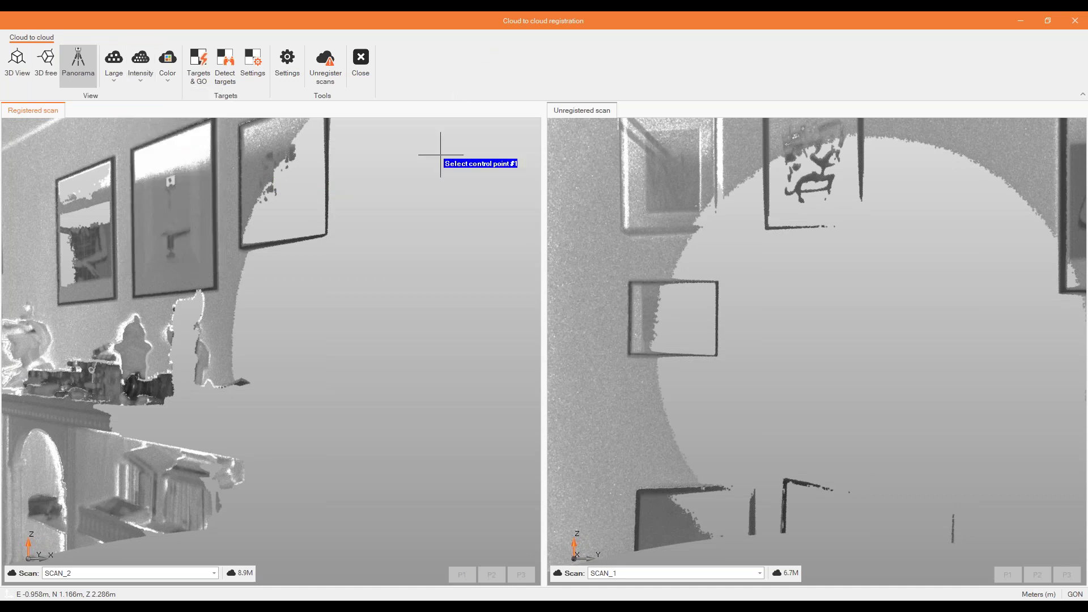
# - Pick control point #1 in SCAN_2 at the left end of the edge below the circle on the study window's target
pyautogui.moveTo(259, 260); pyautogui.dragTo(505, 252, button='middle')
pyautogui.moveTo(206, 265); pyautogui.dragTo(499, 264, button='middle')
pyautogui.moveTo(186, 251); pyautogui.dragTo(116, 272, button='middle')
pyautogui.moveTo(369, 246); pyautogui.dragTo(164, 248, button='middle')
pyautogui.moveTo(682, 283); pyautogui.dragTo(1020, 296, button='middle')
pyautogui.moveTo(610, 296); pyautogui.dragTo(940, 288, button='middle')
pyautogui.moveTo(650, 313); pyautogui.dragTo(958, 295, button='middle')
pyautogui.moveTo(671, 278); pyautogui.dragTo(912, 289, button='middle')
pyautogui.moveTo(819, 295); pyautogui.dragTo(687, 291, button='middle')
pyautogui.moveTo(969, 284); pyautogui.dragTo(521, 244, button='middle')
pyautogui.moveTo(905, 243); pyautogui.dragTo(614, 250, button='middle')
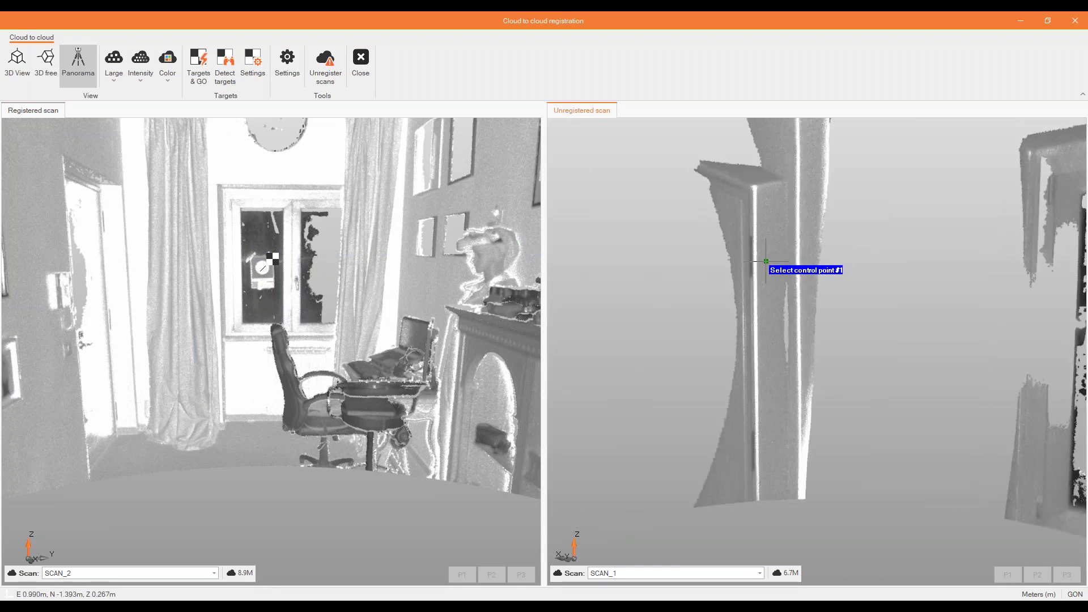
pyautogui.moveTo(794, 264); pyautogui.dragTo(509, 268, button='middle')
pyautogui.moveTo(830, 302); pyautogui.dragTo(747, 309, button='middle')
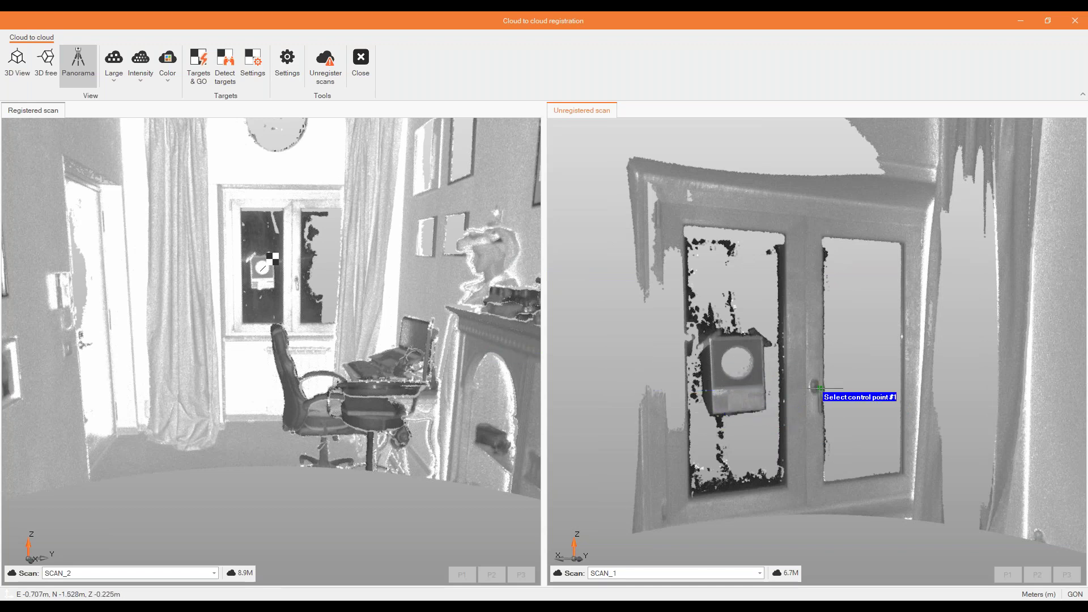
pyautogui.scroll(6, 733, 377)
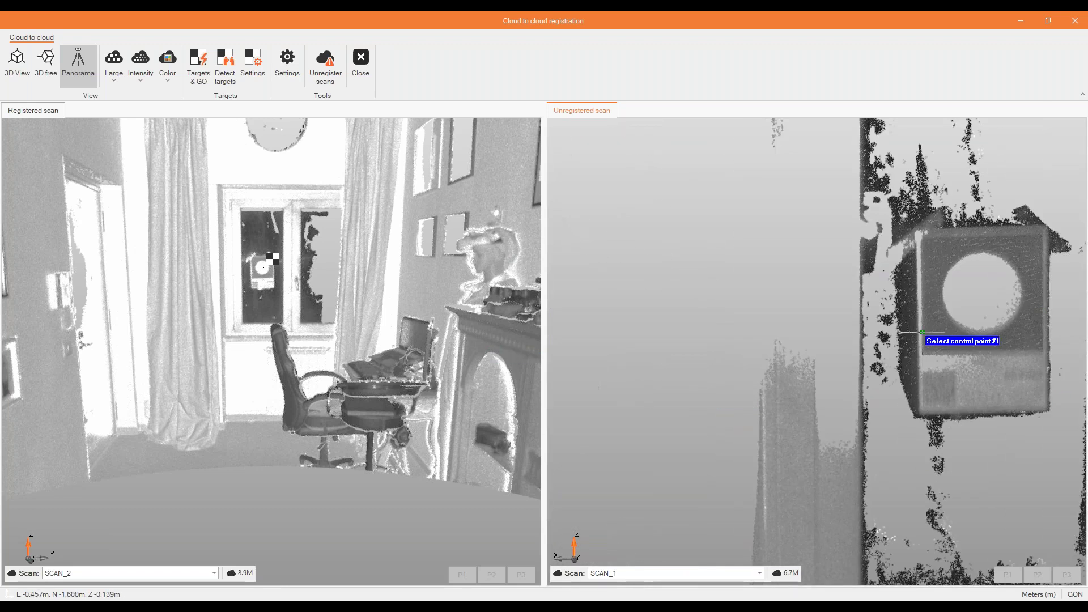
pyautogui.moveTo(921, 333); pyautogui.dragTo(615, 332, button='middle')
pyautogui.scroll(6, 270, 311)
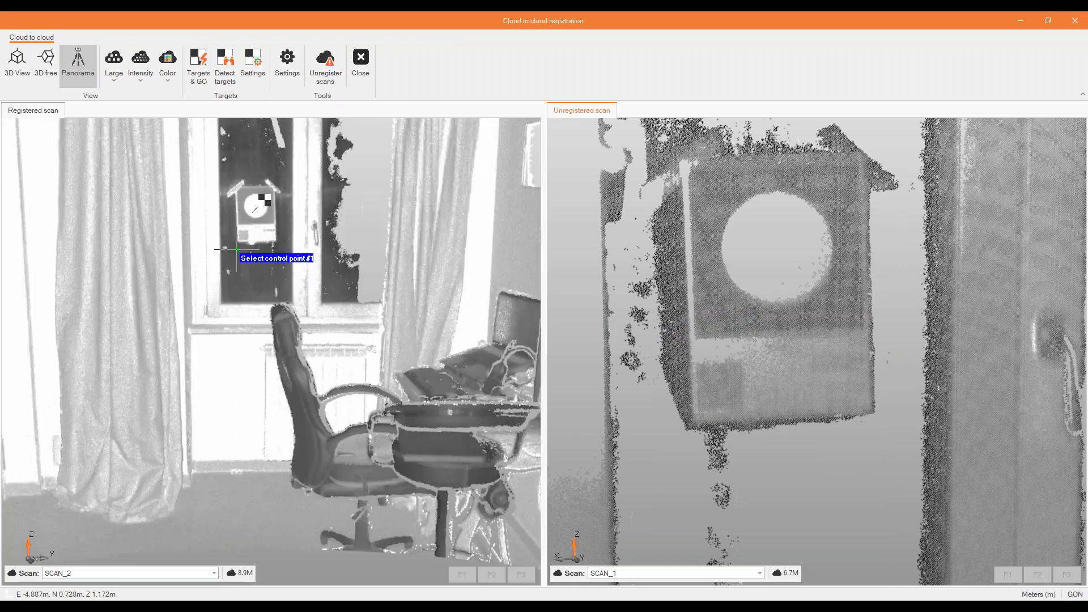
pyautogui.scroll(8, 218, 147)
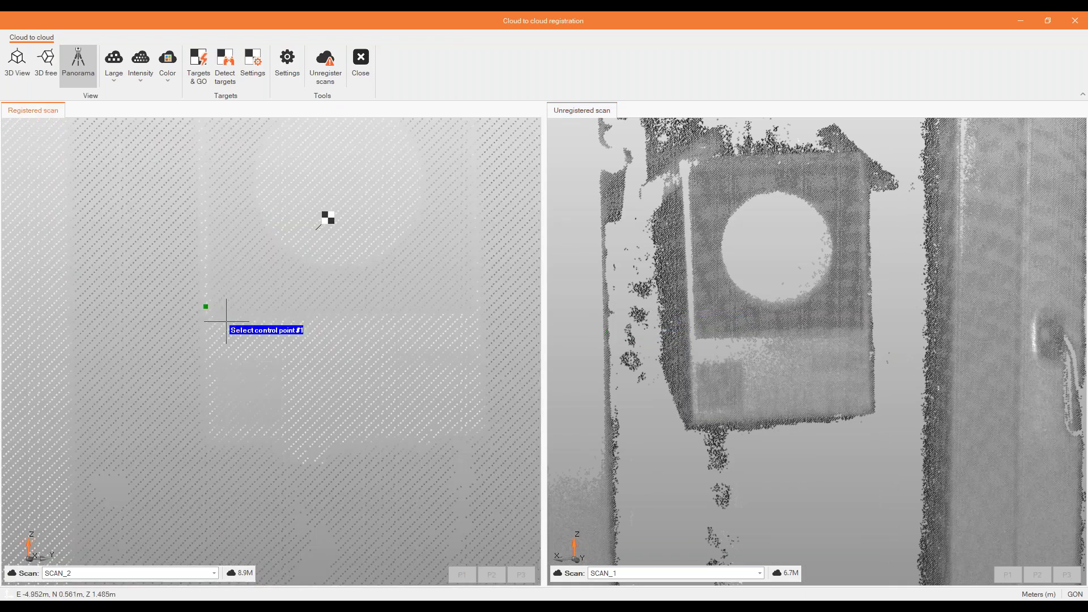
pyautogui.click(213, 317)
# - Pick the matching control point #1 in SCAN_1 at the same edge corner of the study window's target
pyautogui.scroll(3, 679, 287)
pyautogui.scroll(5, 679, 288)
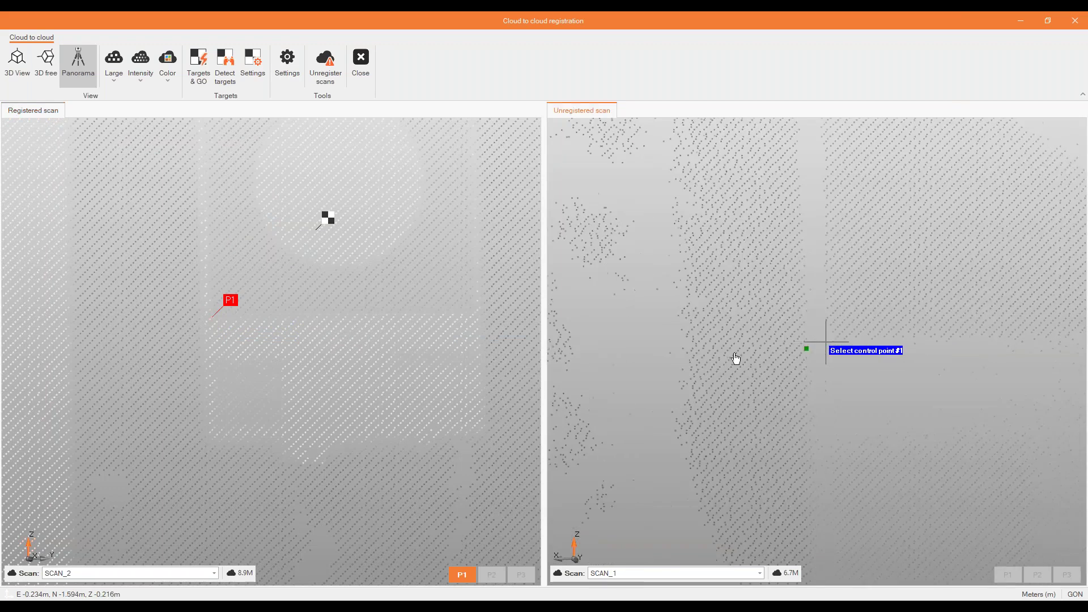
pyautogui.click(681, 345)
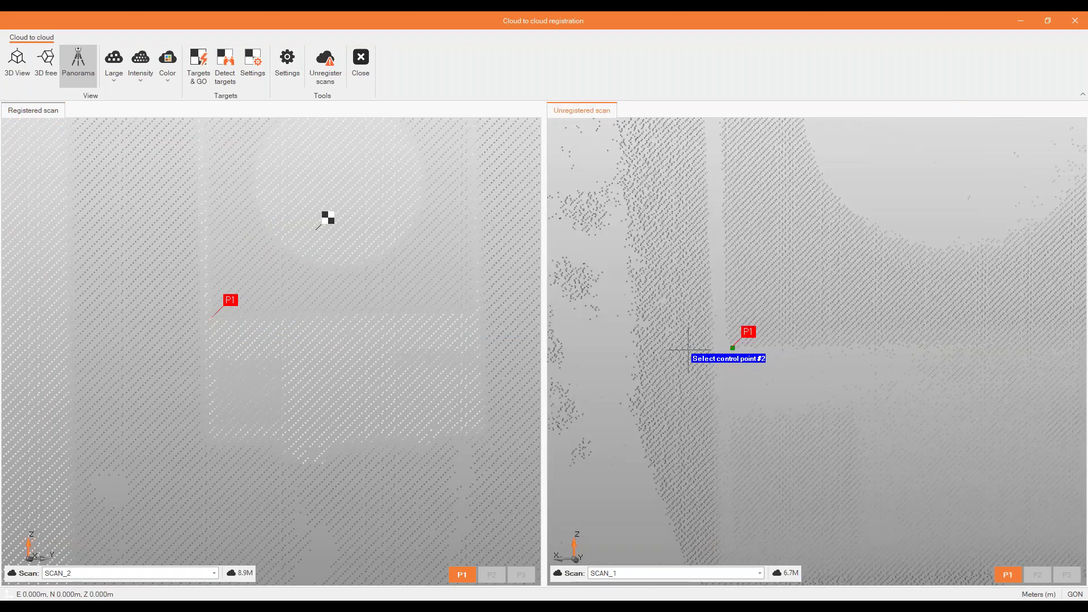
# - Pick control point #2 in SCAN_1 at the left end of the edge below the circle on the dining room glass door's target
pyautogui.scroll(4, 658, 333)
pyautogui.scroll(-2, 654, 331)
pyautogui.scroll(-8, 521, 318)
pyautogui.moveTo(463, 278); pyautogui.dragTo(237, 266, button='middle')
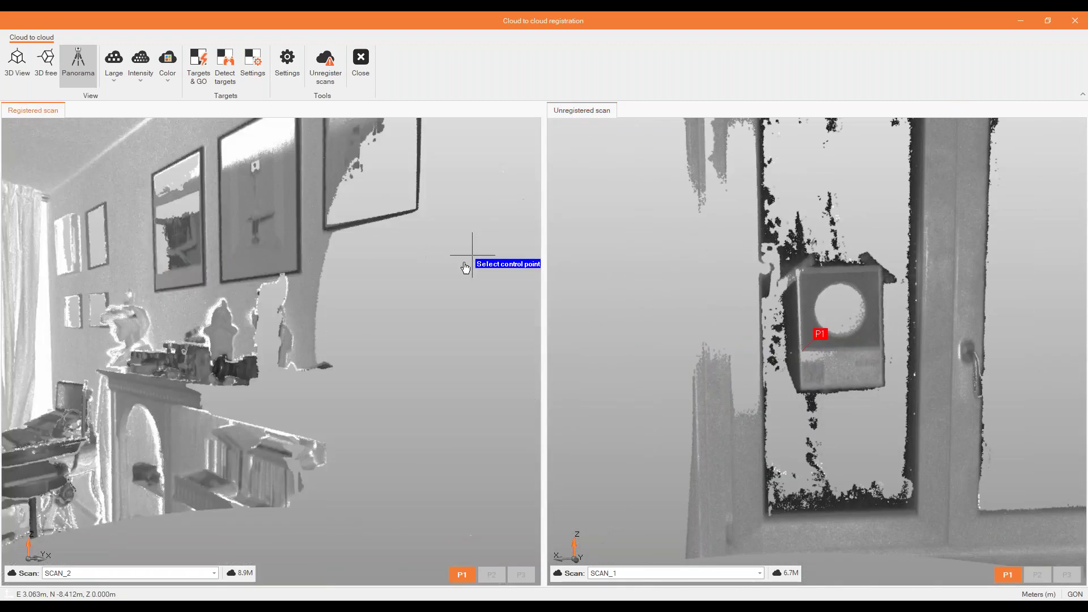
pyautogui.moveTo(471, 253); pyautogui.dragTo(238, 241, button='middle')
pyautogui.moveTo(371, 252); pyautogui.dragTo(2, 243, button='middle')
pyautogui.moveTo(240, 251); pyautogui.dragTo(122, 251, button='middle')
pyautogui.scroll(-4, 778, 295)
pyautogui.moveTo(808, 272); pyautogui.dragTo(510, 280, button='middle')
pyautogui.moveTo(746, 283); pyautogui.dragTo(499, 274, button='middle')
pyautogui.moveTo(991, 400); pyautogui.dragTo(793, 404, button='middle')
pyautogui.scroll(4, 822, 348)
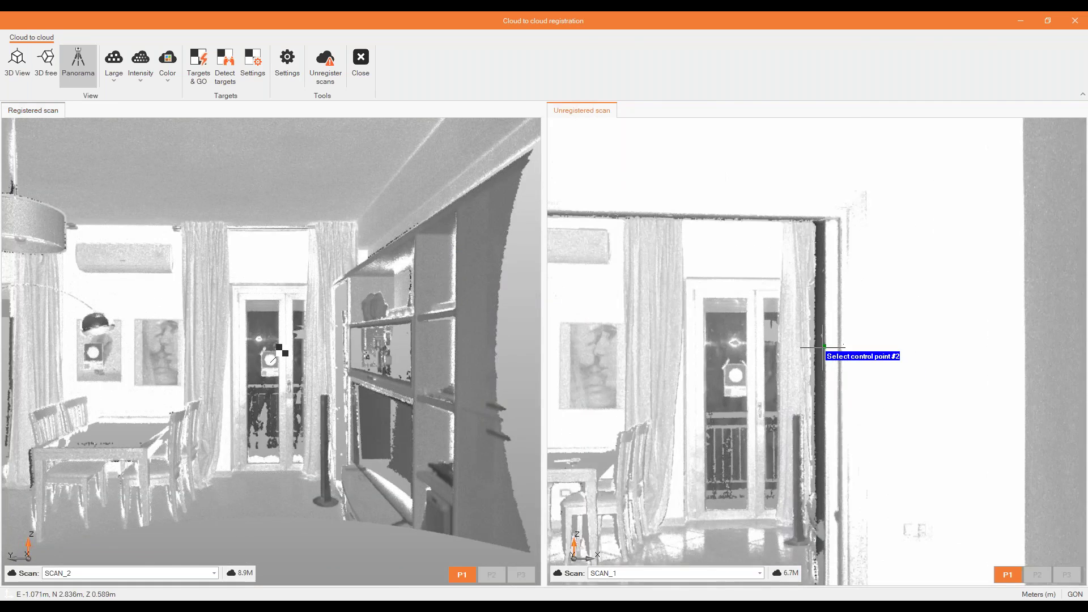
pyautogui.scroll(6, 760, 354)
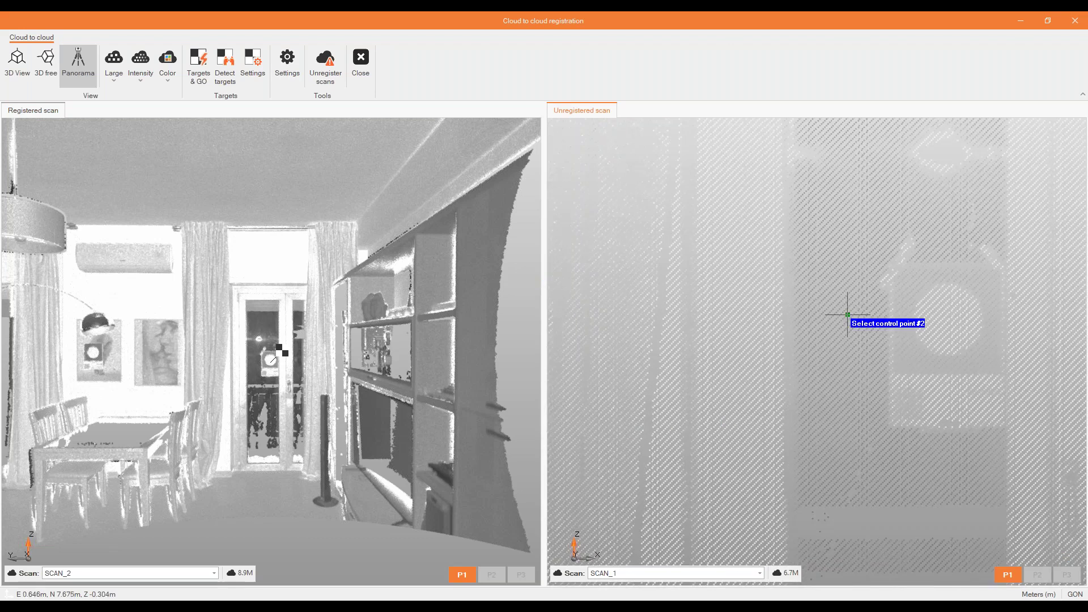
pyautogui.scroll(2, 846, 314)
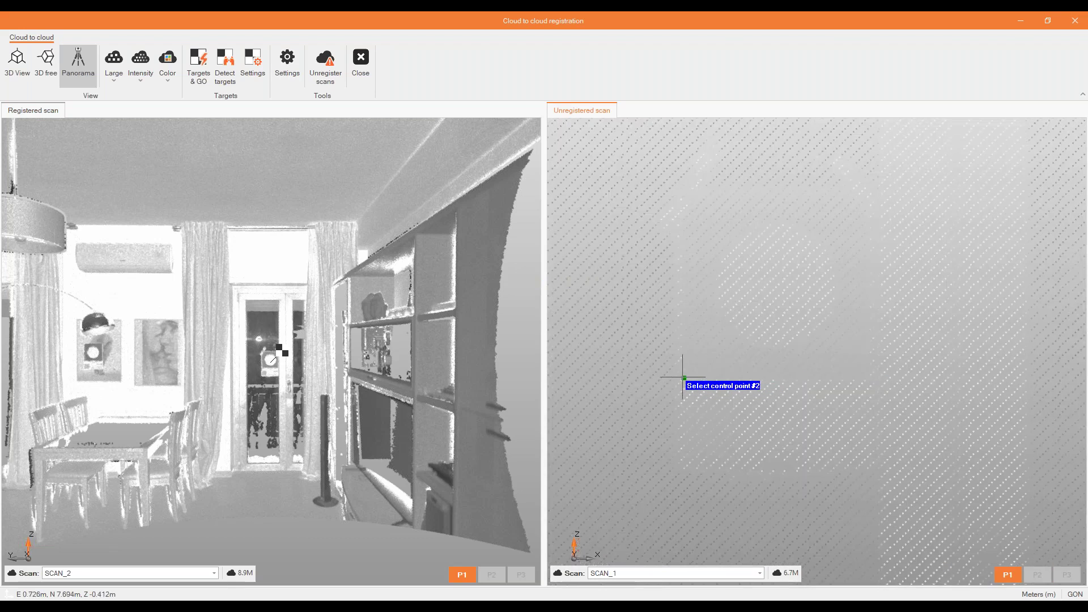
pyautogui.click(686, 376)
# - Pick the matching control point #2 in SCAN_2 at the same edge corner of the dining room glass door's target
pyautogui.scroll(6, 264, 374)
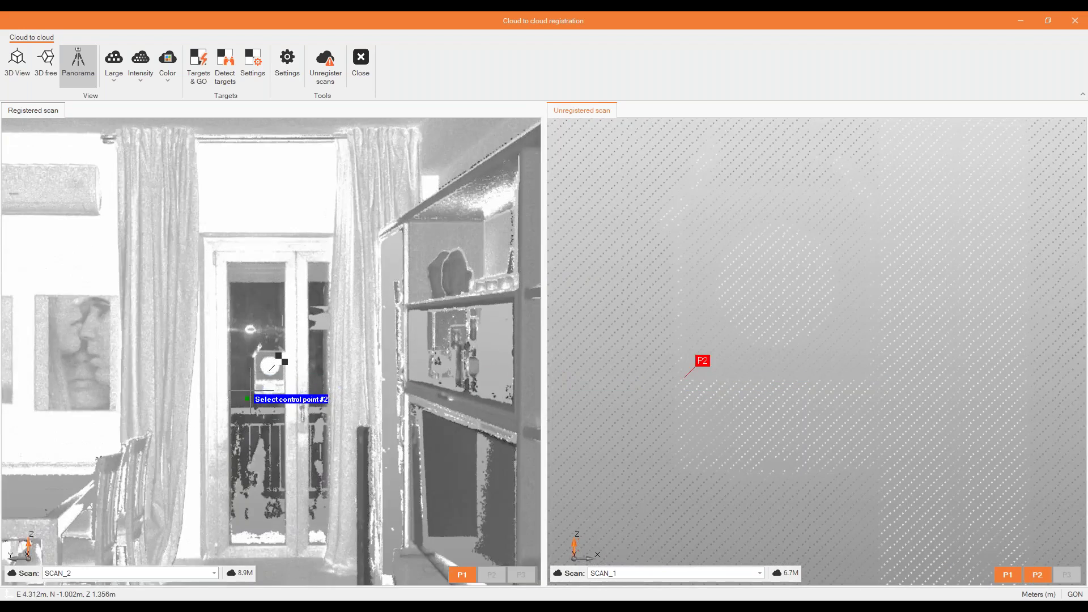
pyautogui.scroll(2, 243, 391)
pyautogui.scroll(3, 365, 283)
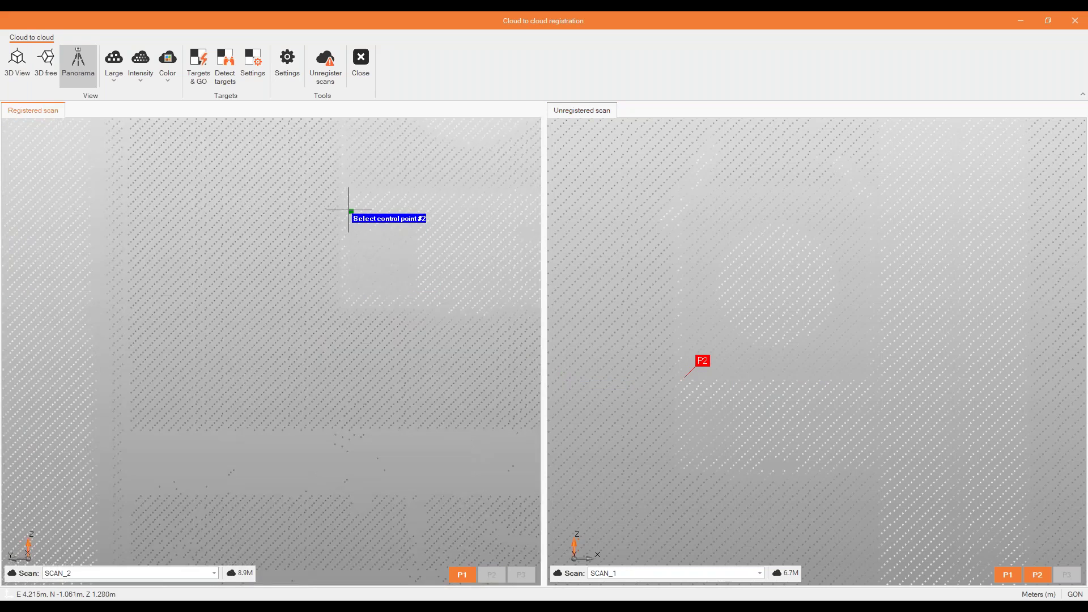
pyautogui.click(351, 193)
# - Pick control point #3 in SCAN_2 at the upper right corner of the middle picture frame below the wall opening
pyautogui.scroll(-3, 335, 315)
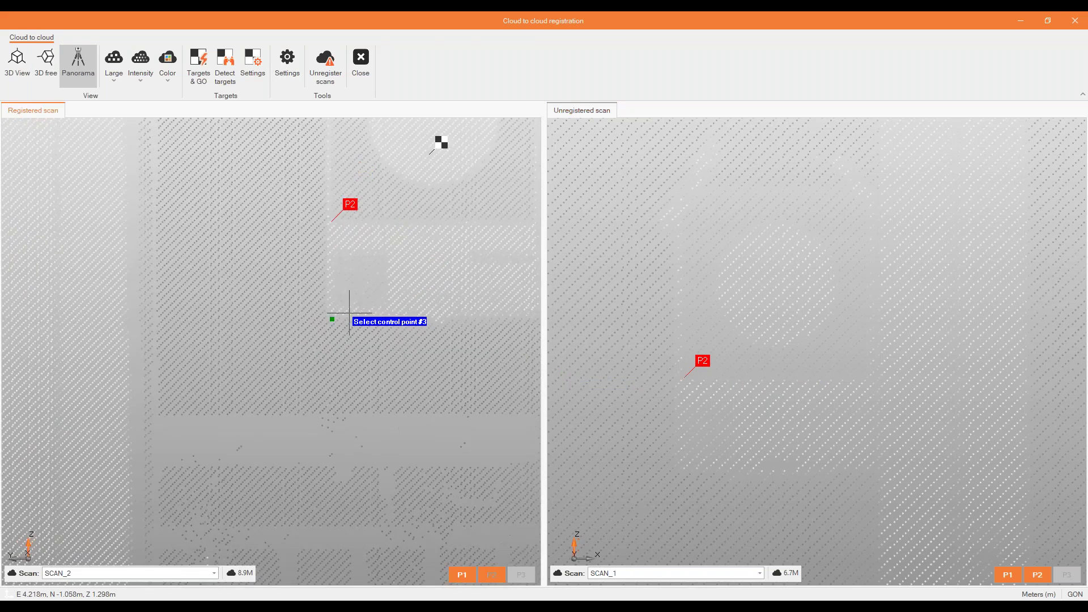
pyautogui.scroll(-6, 341, 320)
pyautogui.moveTo(412, 284); pyautogui.dragTo(90, 291, button='middle')
pyautogui.moveTo(342, 292); pyautogui.dragTo(58, 332, button='middle')
pyautogui.moveTo(312, 337)
pyautogui.mouseDown(button='middle')
pyautogui.moveTo(194, 162)
pyautogui.moveTo(74, 116)
pyautogui.moveTo(45, 139)
pyautogui.mouseUp(button='middle')
pyautogui.scroll(-6, 774, 294)
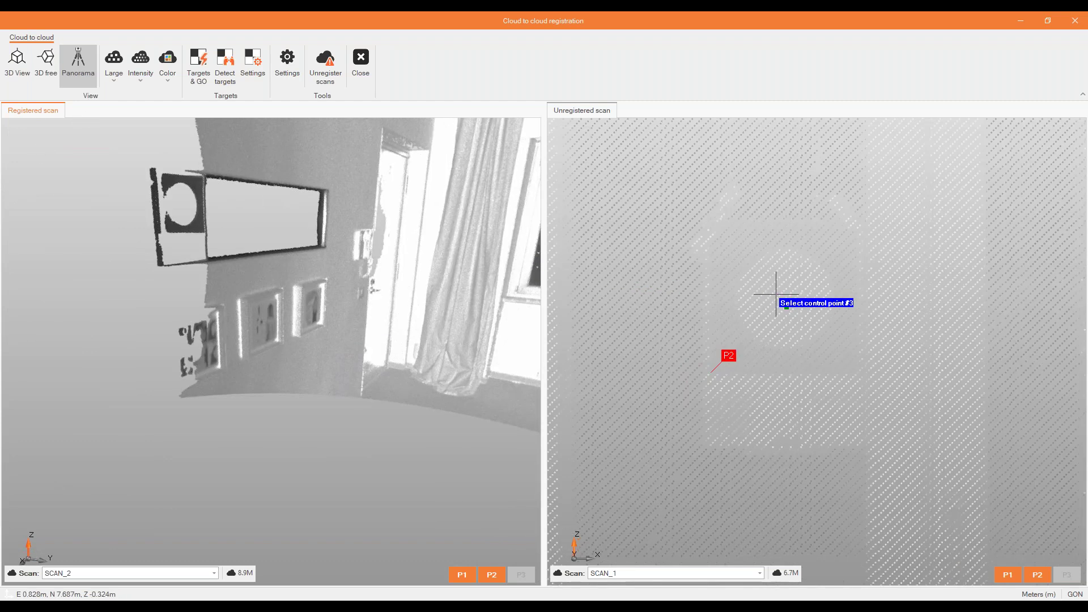
pyautogui.scroll(-8, 747, 320)
pyautogui.moveTo(918, 300)
pyautogui.mouseDown(button='middle')
pyautogui.moveTo(737, 330)
pyautogui.moveTo(680, 318)
pyautogui.mouseUp(button='middle')
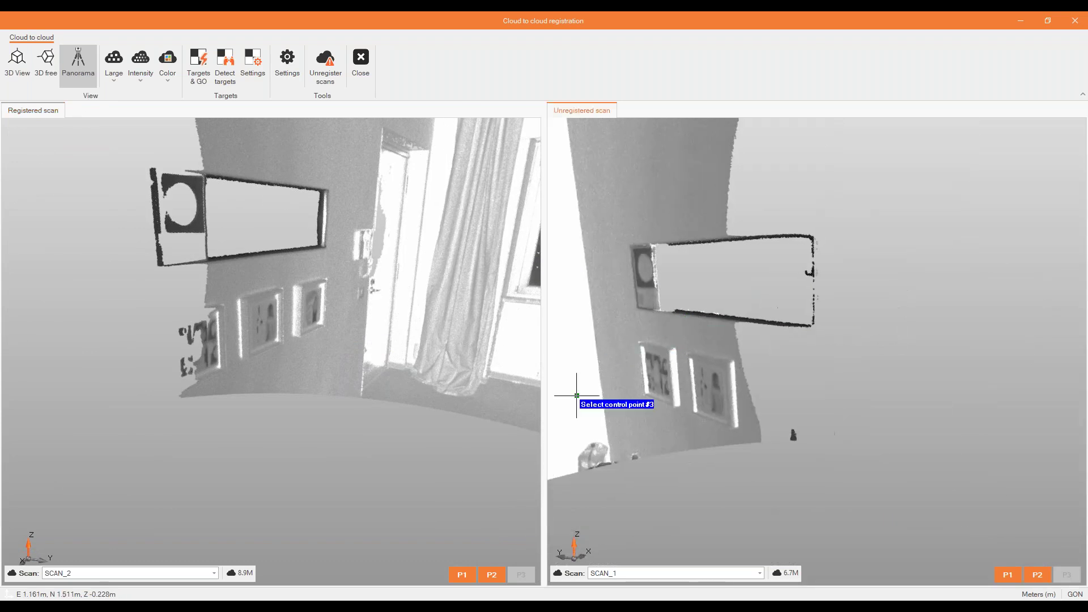
pyautogui.scroll(1, 677, 392)
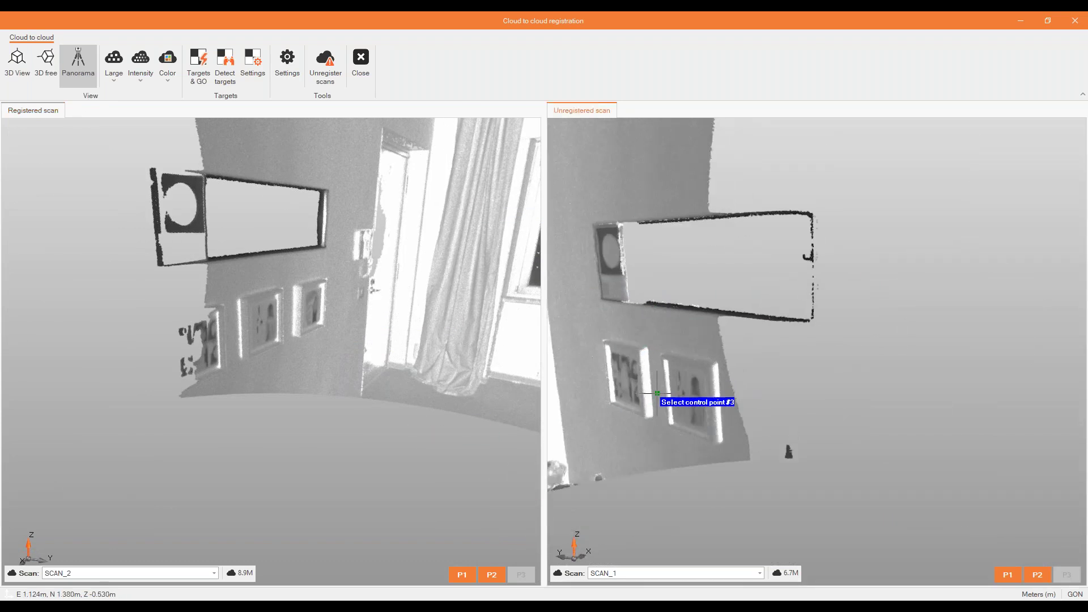
pyautogui.moveTo(646, 391); pyautogui.dragTo(730, 353, button='middle')
pyautogui.scroll(8, 768, 323)
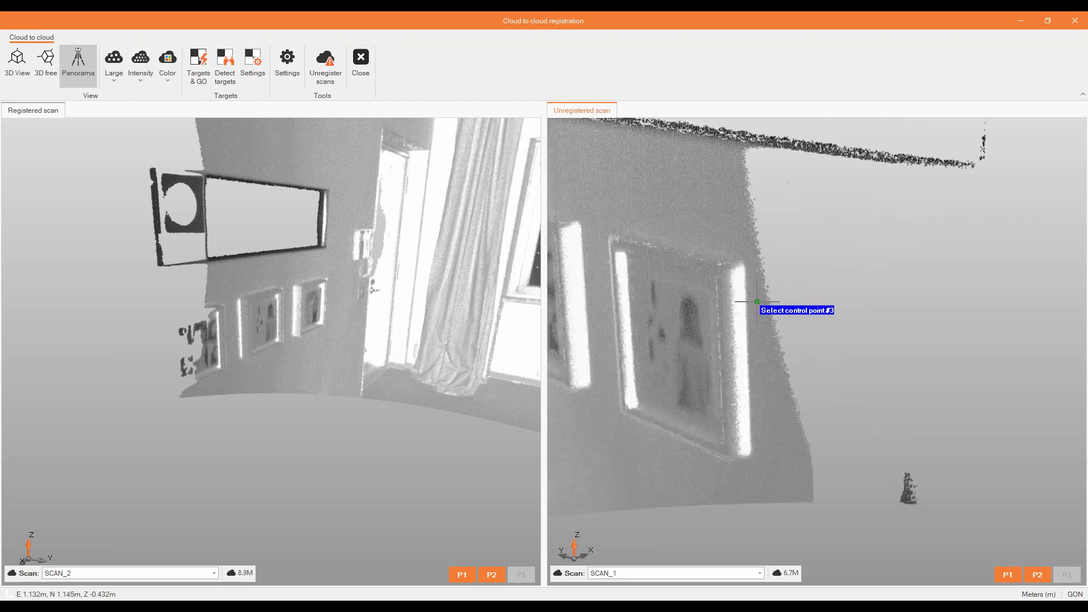
pyautogui.scroll(10, 233, 295)
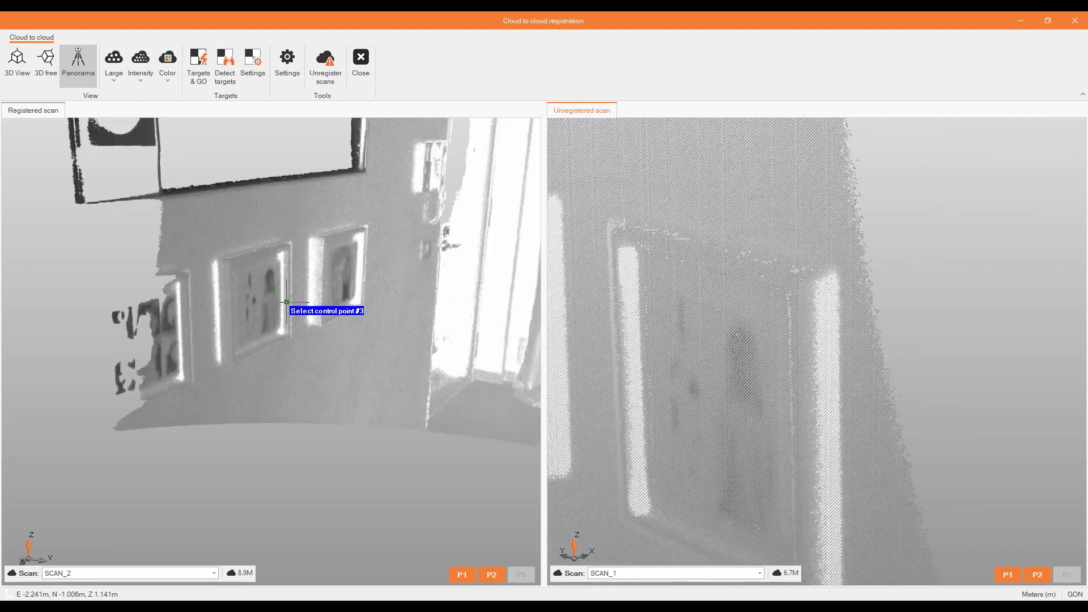
pyautogui.scroll(8, 227, 288)
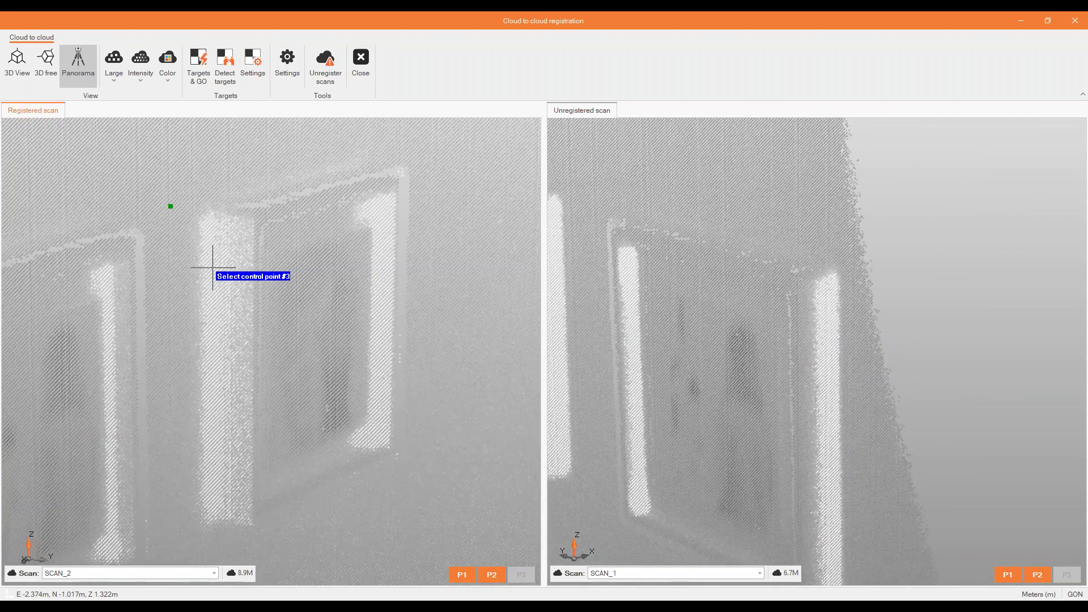
pyautogui.click(226, 286)
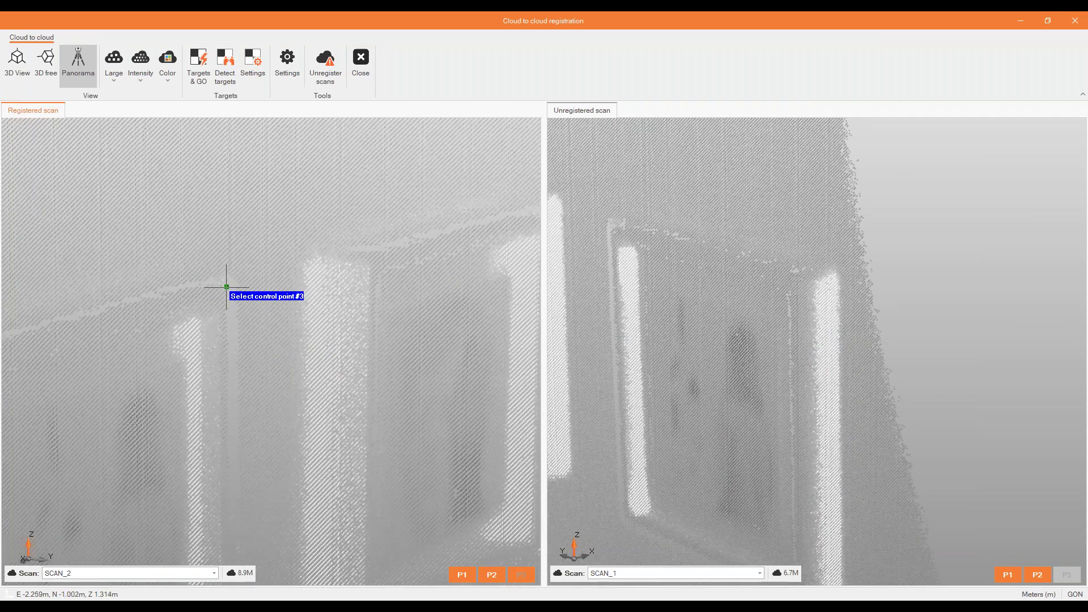
# - Pick the matching control point #3 in SCAN_1 at the same upper corner of the picture frame
pyautogui.scroll(2, 831, 285)
pyautogui.scroll(2, 831, 284)
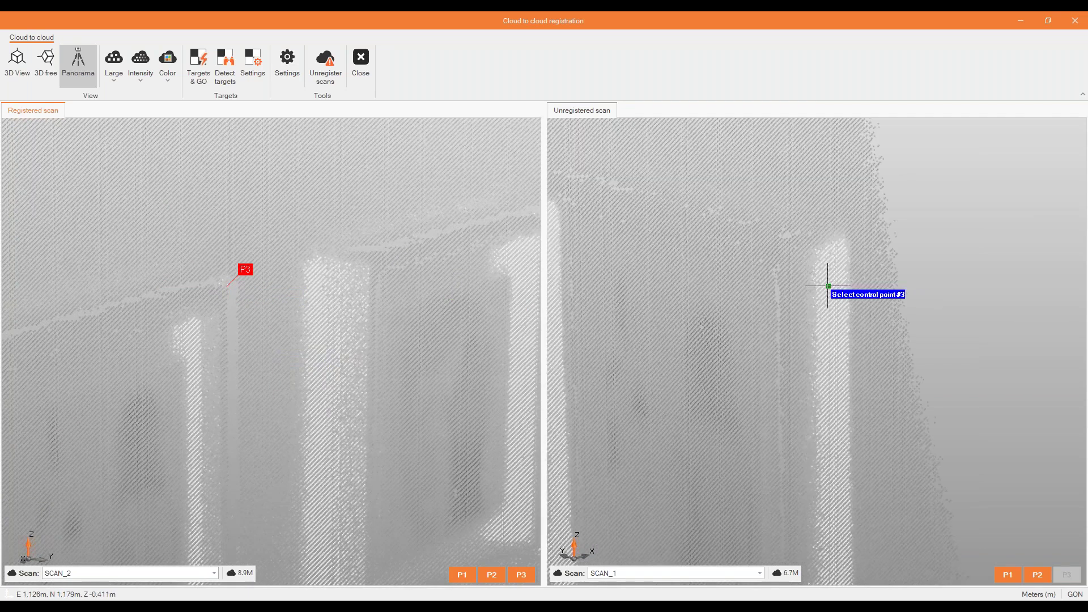
pyautogui.click(811, 250)
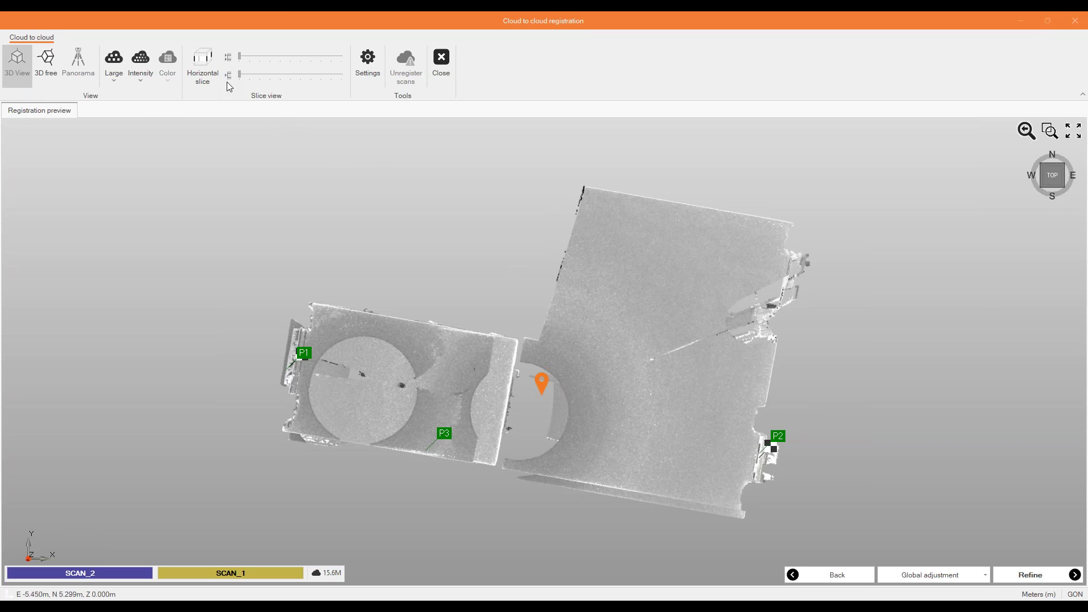
# - Cut the registration preview with a thicker horizontal slice and render the points by cloud colour (Color)
pyautogui.moveTo(636, 359); pyautogui.dragTo(625, 303)
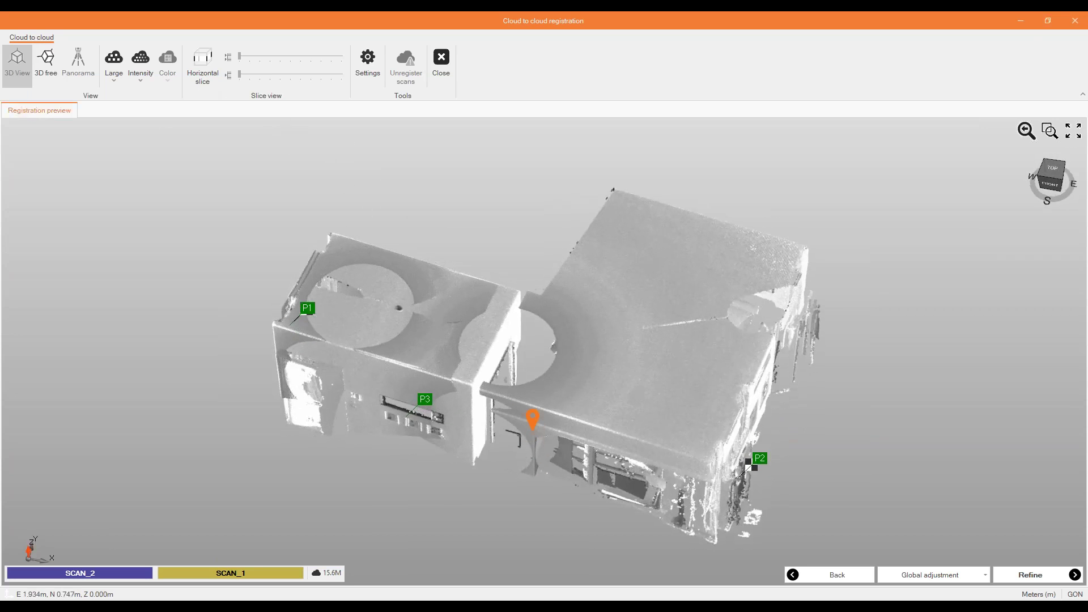
pyautogui.scroll(3, 322, 150)
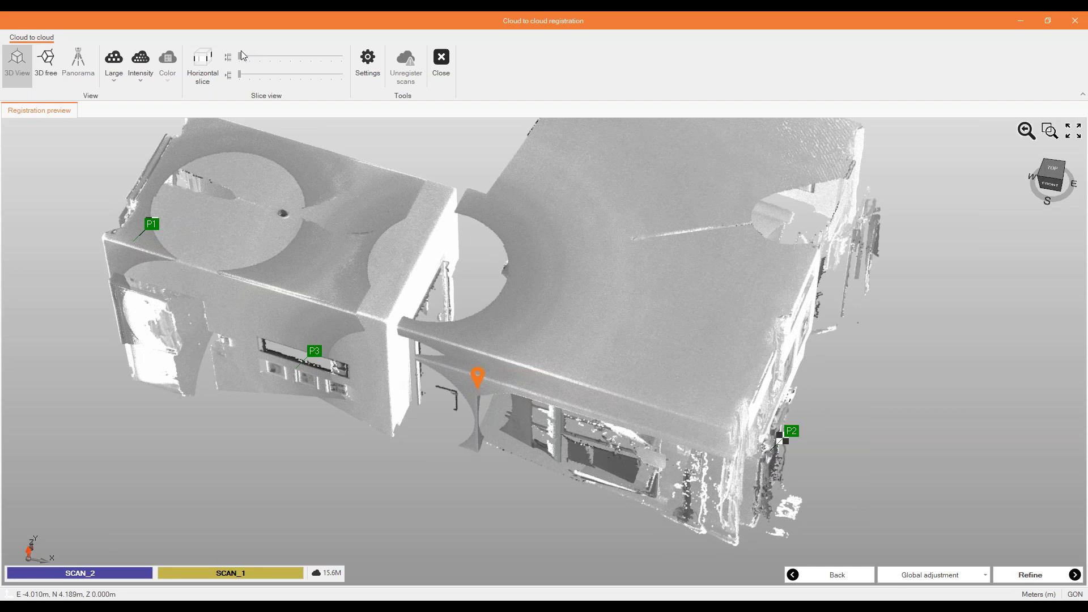
pyautogui.click(208, 61)
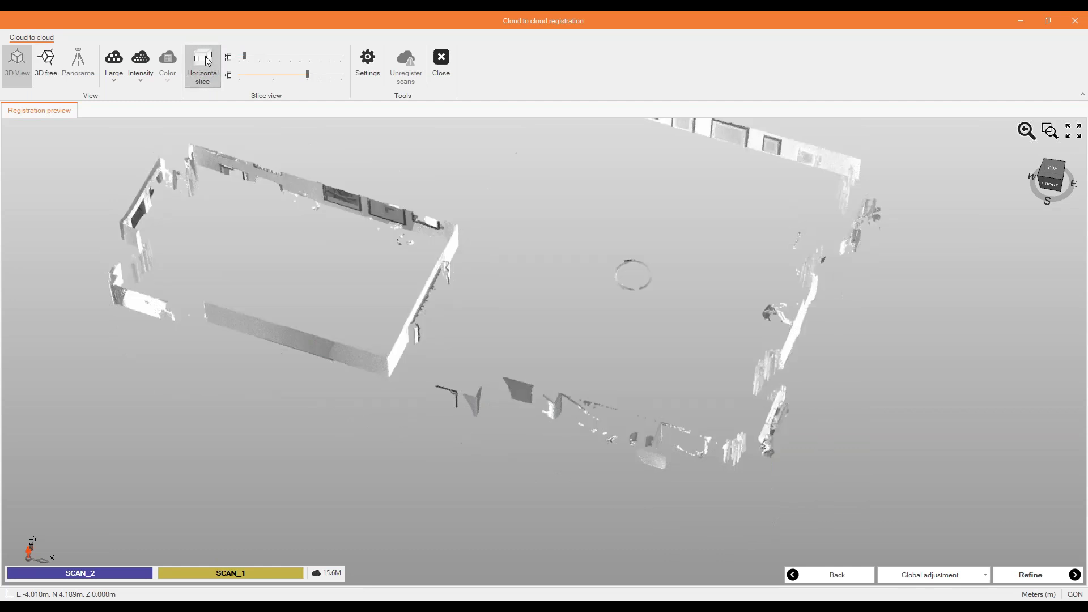
pyautogui.moveTo(243, 57); pyautogui.dragTo(282, 58)
pyautogui.click(150, 78)
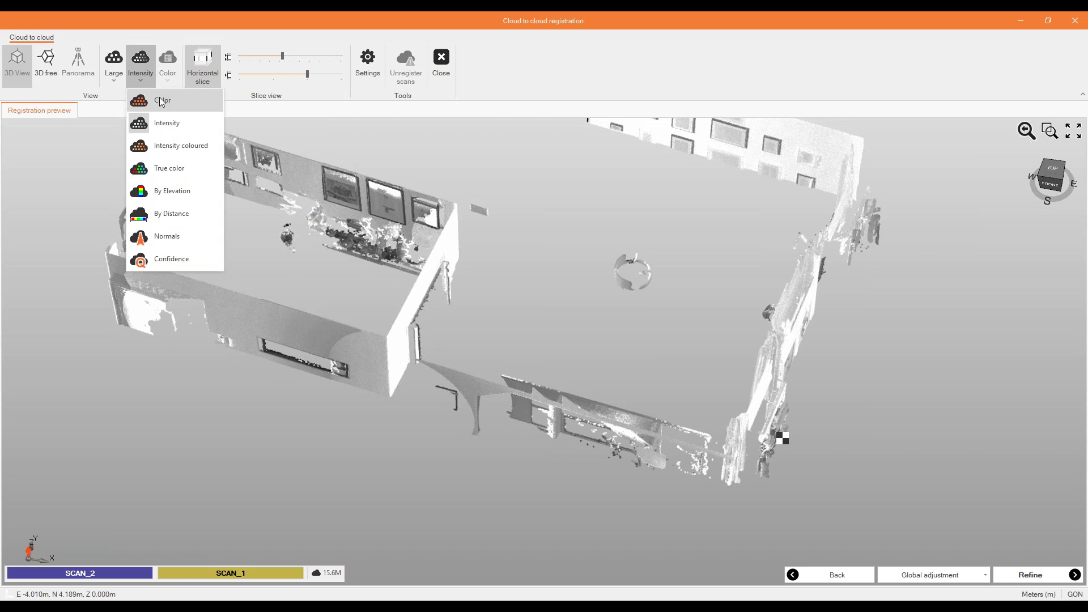
pyautogui.click(161, 100)
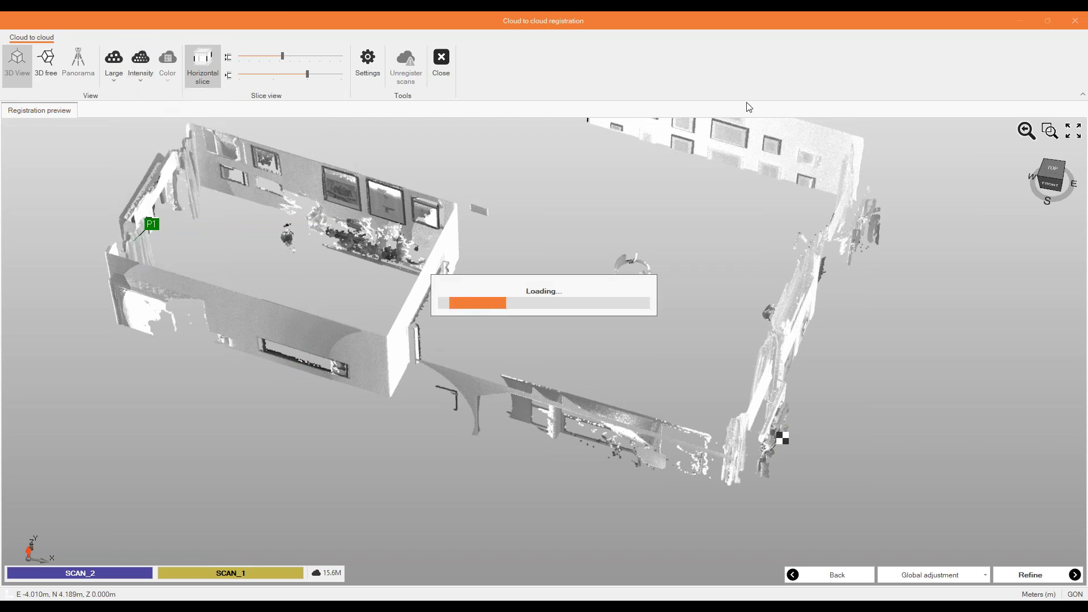
# - Examine in the sliced preview how the walls of SCAN_1 line up with those of SCAN_2
pyautogui.scroll(3, 330, 330)
pyautogui.scroll(3, 330, 330)
pyautogui.moveTo(330, 331); pyautogui.dragTo(384, 381, button='middle')
pyautogui.scroll(-5, 385, 380)
pyautogui.scroll(2, 763, 241)
pyautogui.scroll(2, 677, 486)
pyautogui.scroll(4, 635, 513)
pyautogui.moveTo(634, 515); pyautogui.dragTo(697, 415, button='middle')
pyautogui.scroll(-5, 697, 415)
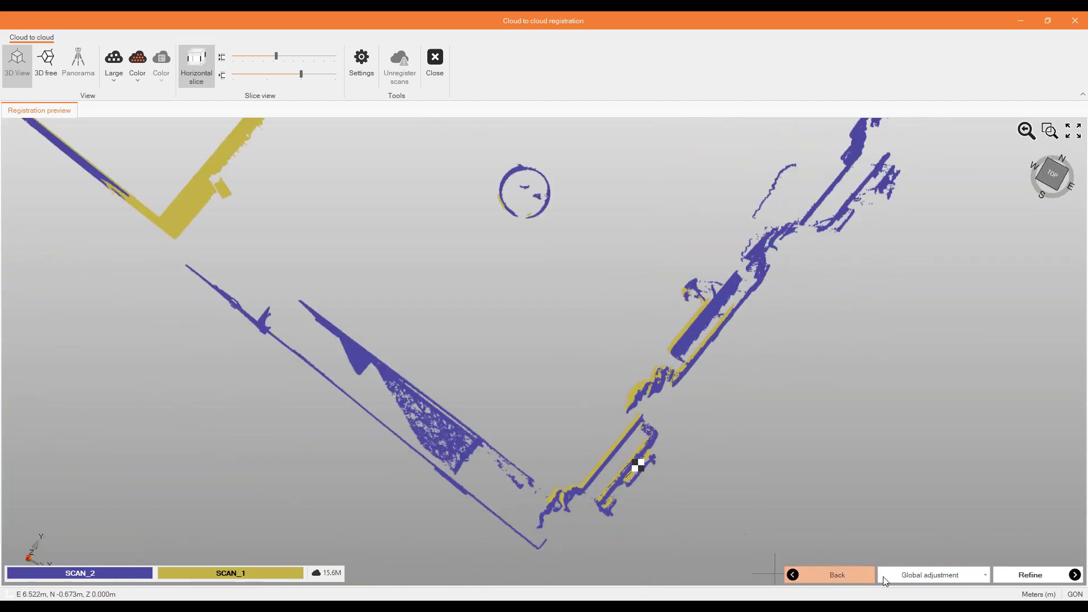
# - Refine the registration of SCAN_1 against SCAN_2 with the Global adjustment option and dismiss the result message
pyautogui.click(953, 576)
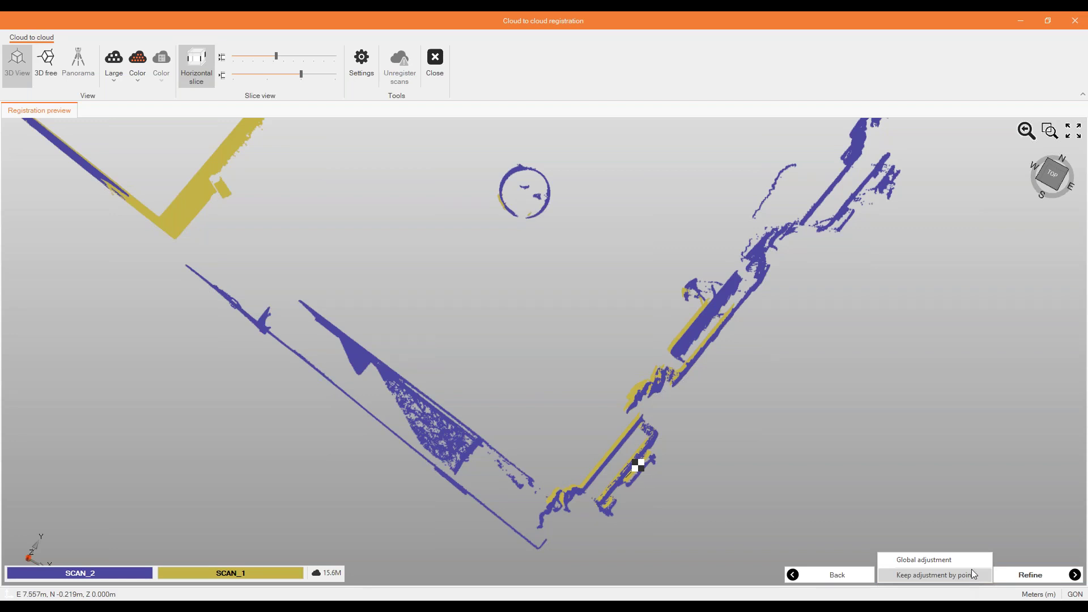
pyautogui.click(960, 561)
pyautogui.click(1027, 575)
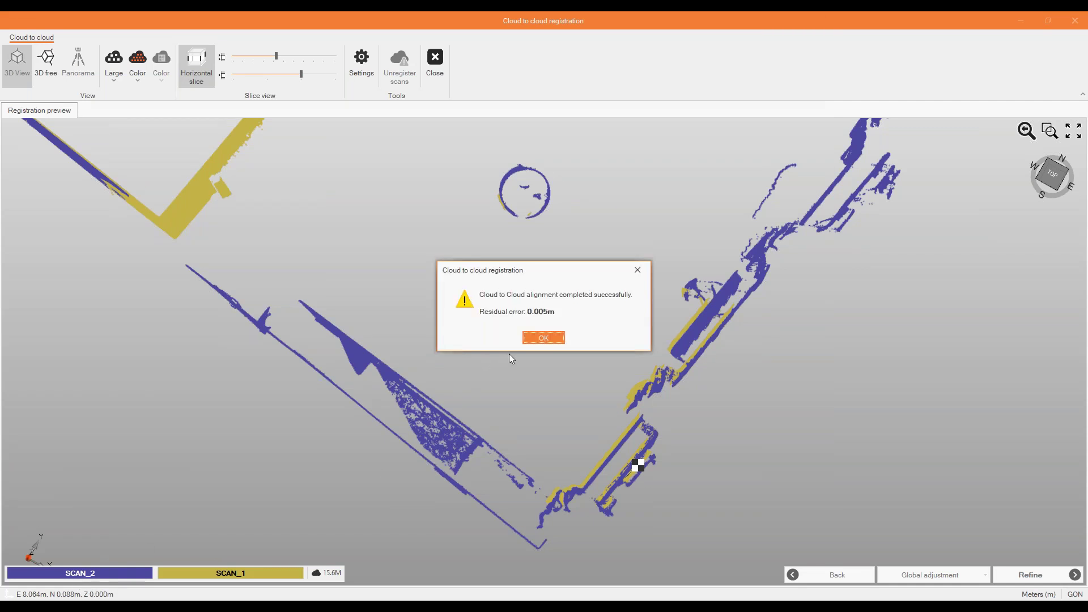
pyautogui.click(529, 339)
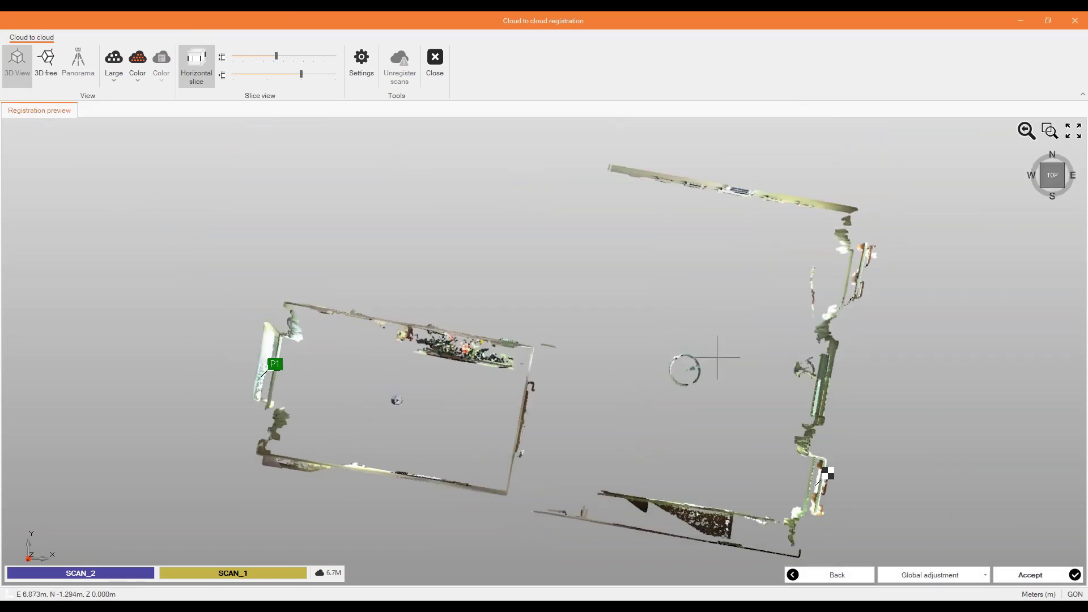
# - Examine the wall corners and edges of both scans in the refined preview to check their alignment
pyautogui.scroll(8, 499, 428)
pyautogui.moveTo(551, 514); pyautogui.dragTo(535, 496, button='middle')
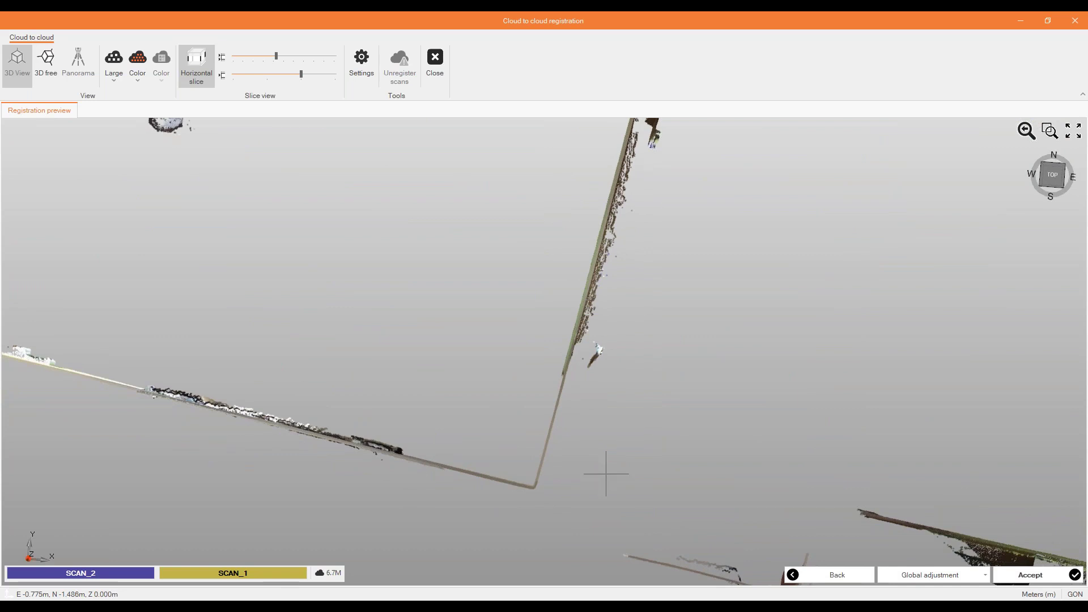
pyautogui.scroll(-2, 415, 413)
pyautogui.scroll(-4, 415, 413)
pyautogui.scroll(5, 907, 440)
pyautogui.scroll(-5, 726, 353)
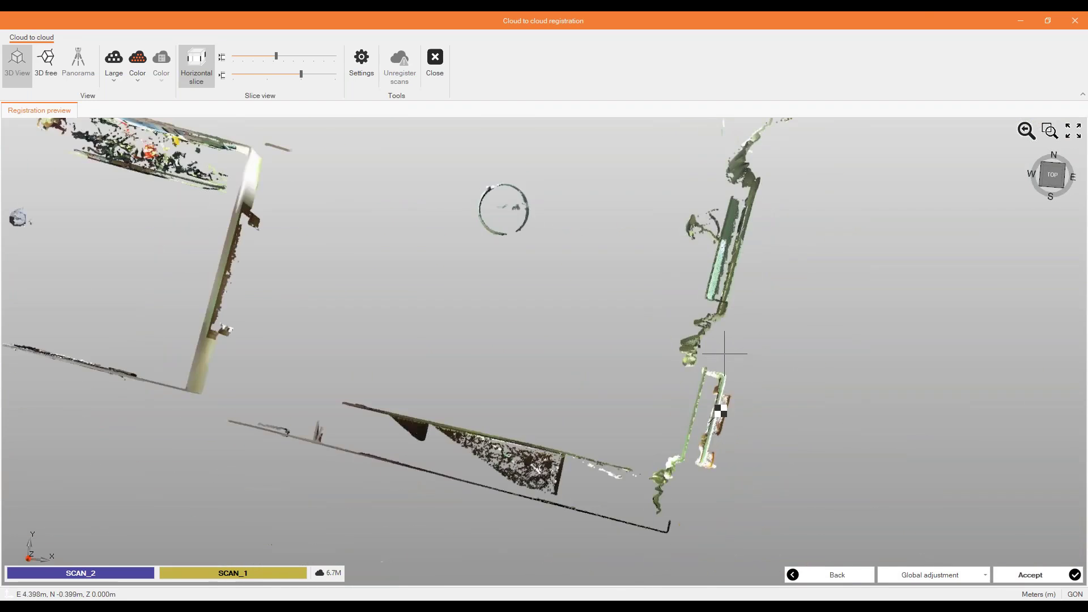
pyautogui.moveTo(708, 403); pyautogui.dragTo(756, 359, button='middle')
# - Thicken the preview's horizontal slice slightly and lower it to the height of the furniture
pyautogui.click(277, 57)
pyautogui.scroll(-6, 278, 58)
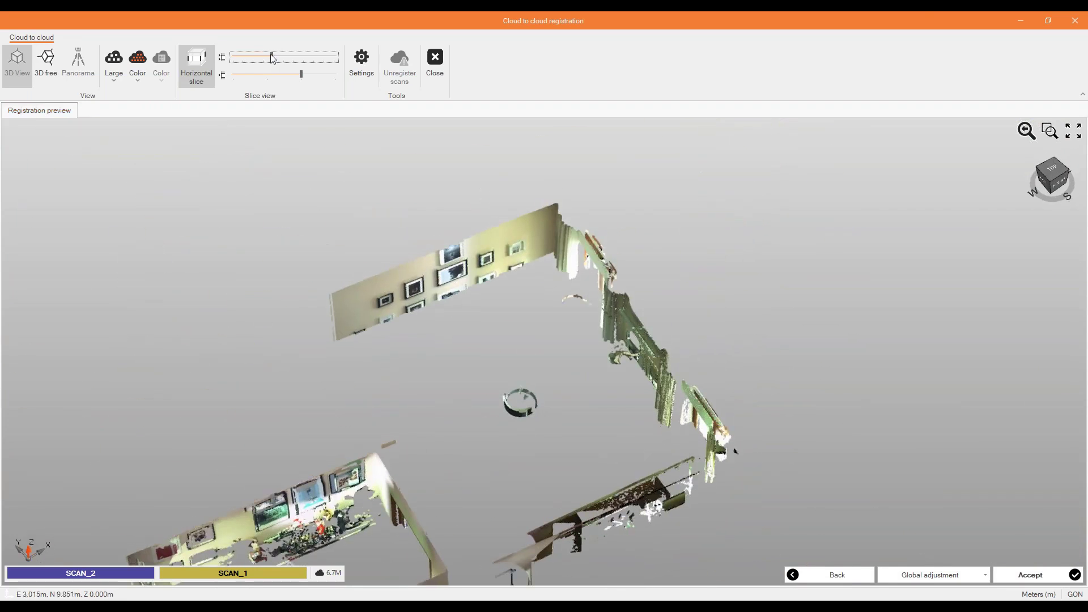
pyautogui.scroll(6, 277, 58)
pyautogui.scroll(-3, 305, 73)
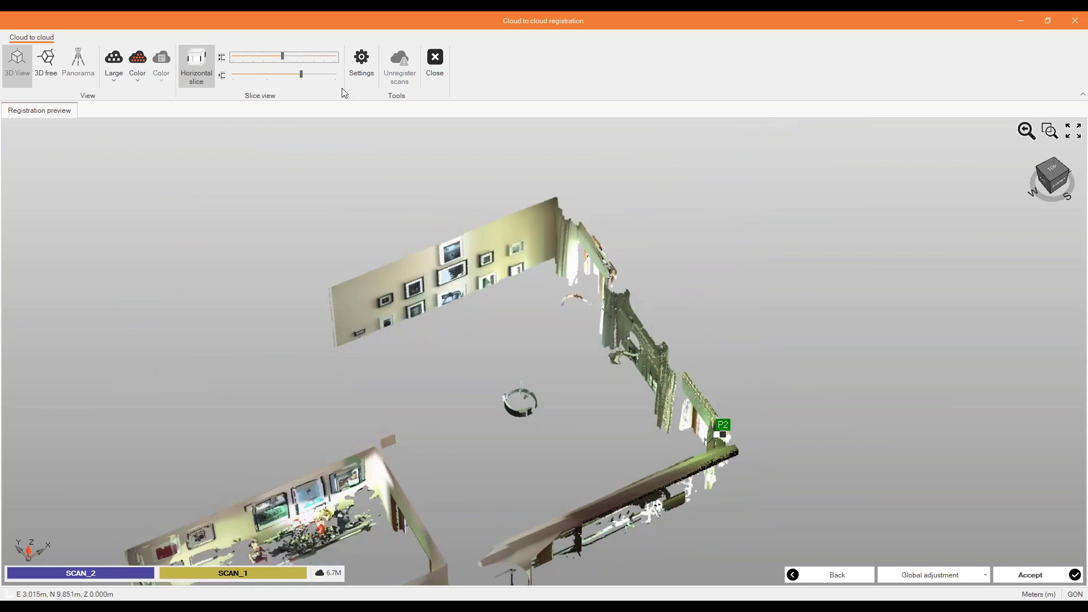
pyautogui.moveTo(303, 78); pyautogui.dragTo(266, 75)
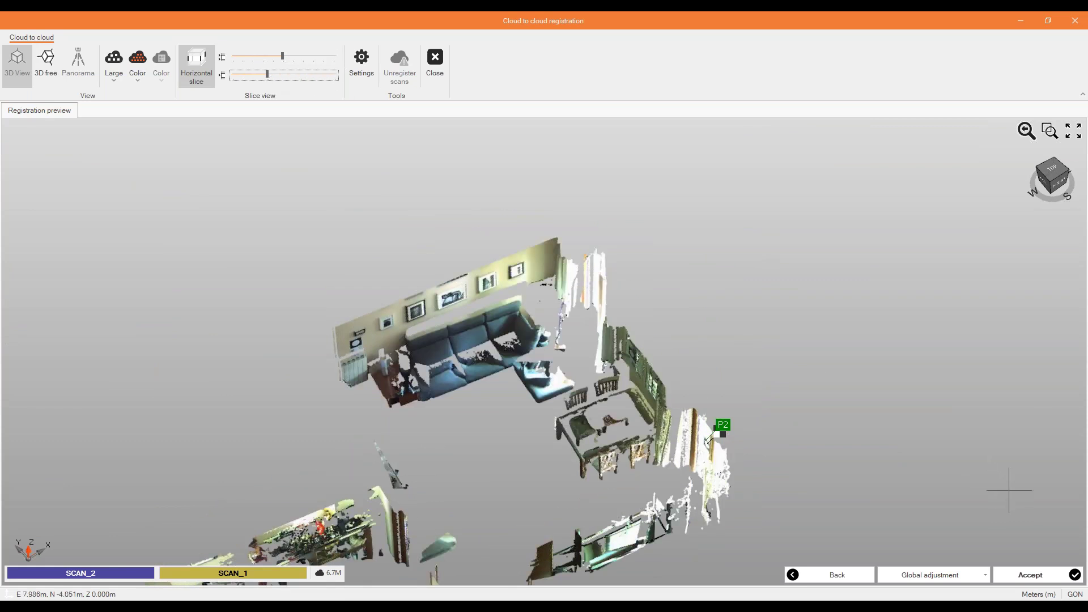
# - Accept the cloud-to-cloud registration of SCAN_1 and confirm it
pyautogui.click(1035, 576)
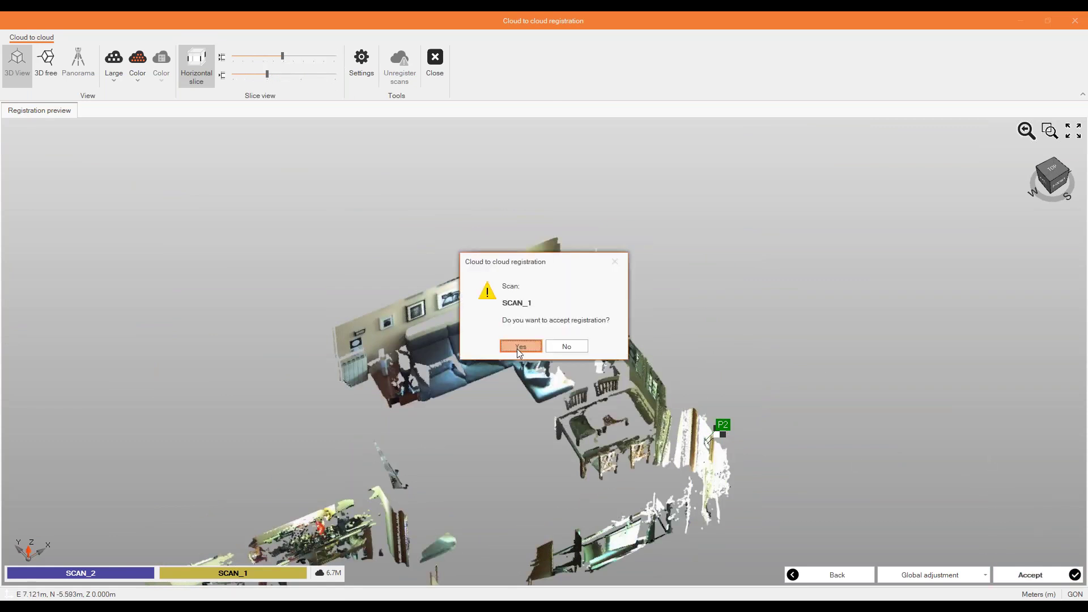
pyautogui.click(520, 345)
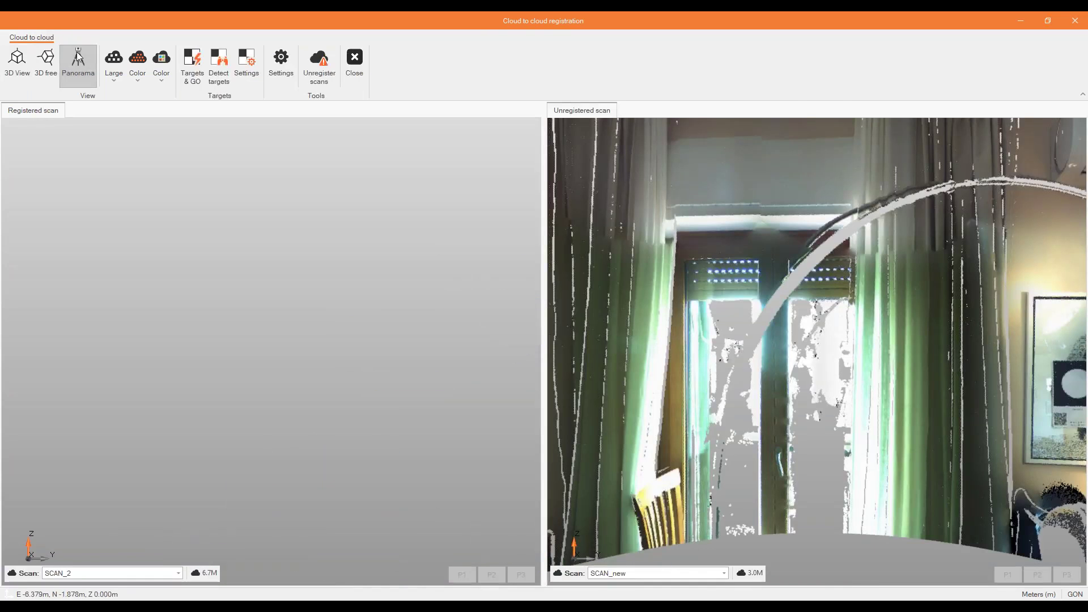
# - Display SCAN_3 as the registered scan, switch back to SCAN_2 and change to the free 3D view
pyautogui.click(178, 572)
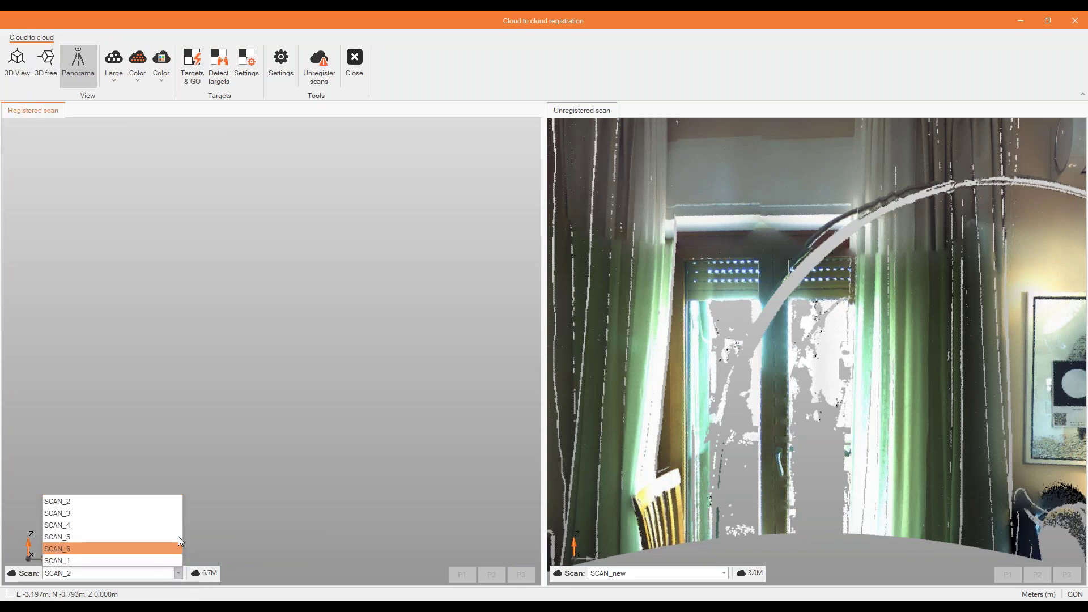
pyautogui.click(153, 513)
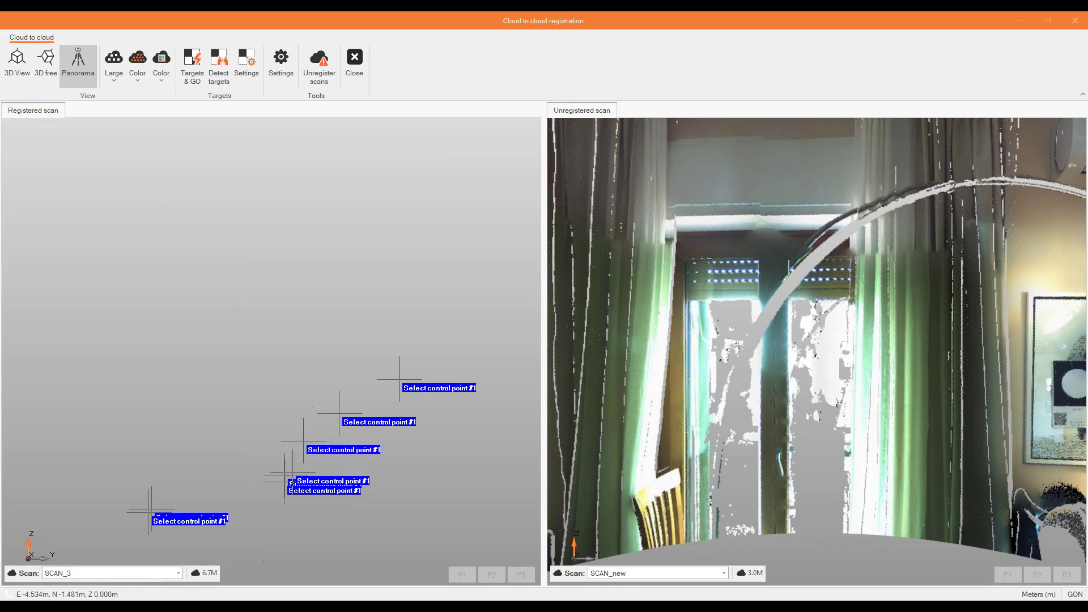
pyautogui.moveTo(494, 364); pyautogui.dragTo(170, 391)
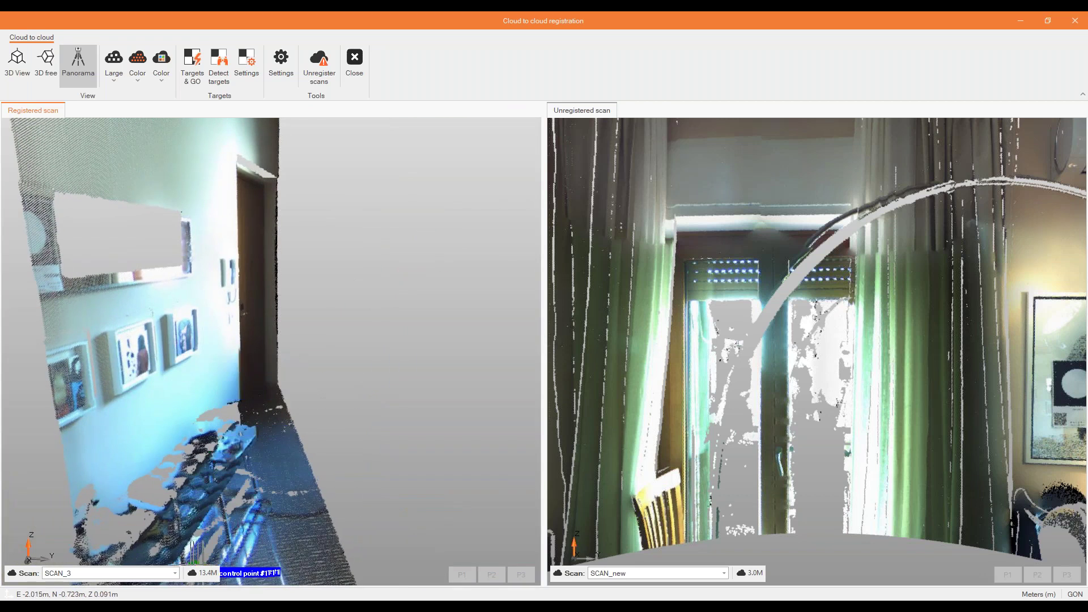
pyautogui.click(173, 573)
pyautogui.click(125, 501)
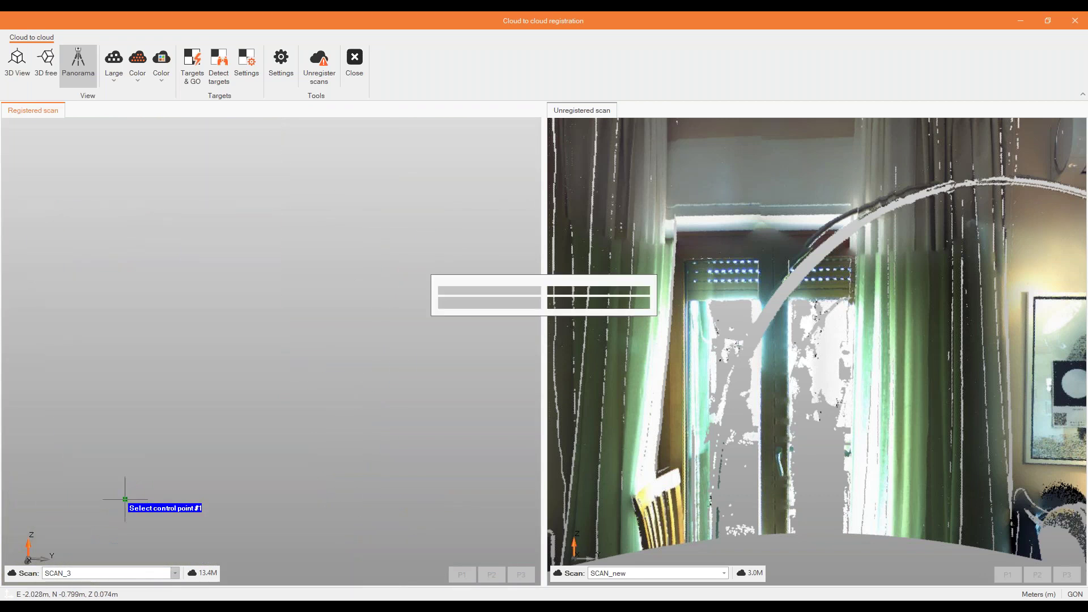
pyautogui.click(46, 62)
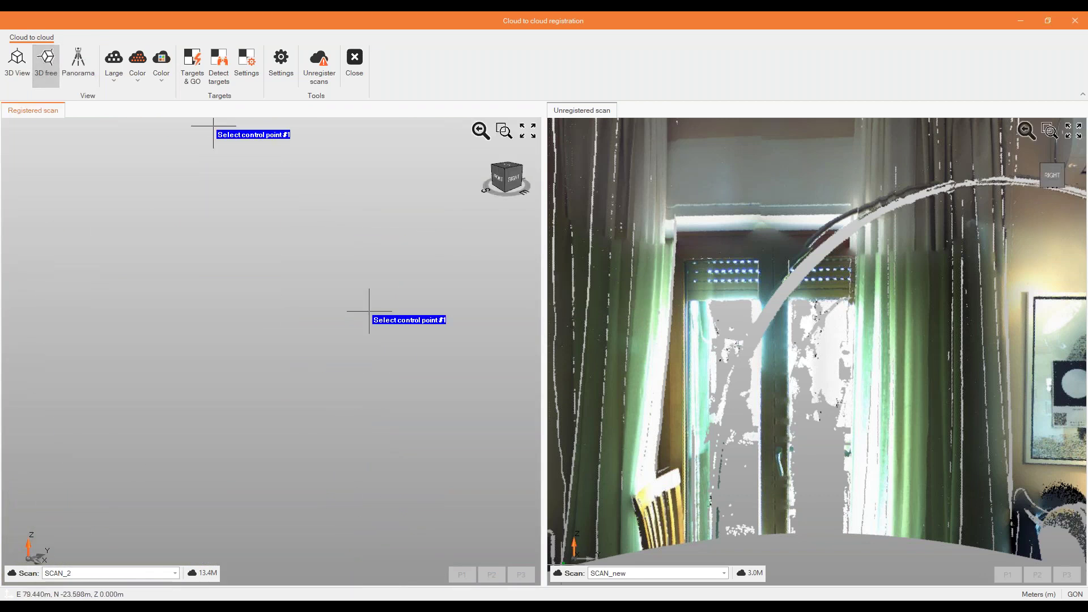
# - Leave cloud-to-cloud registration and start an automatic registration with SCAN_2 as reference and only SCAN_new selected
pyautogui.click(355, 59)
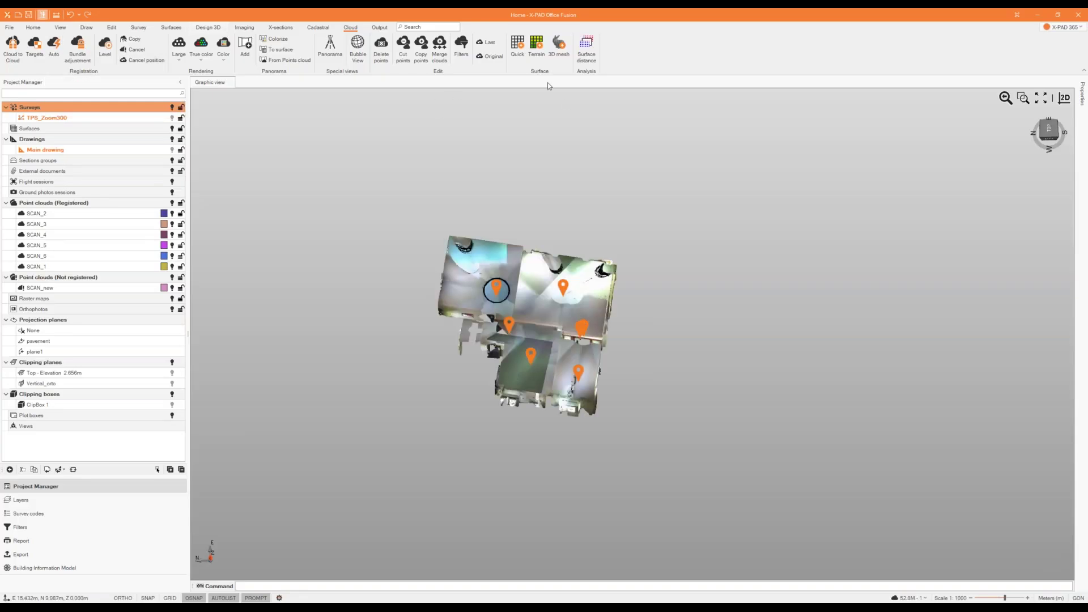
pyautogui.click(54, 48)
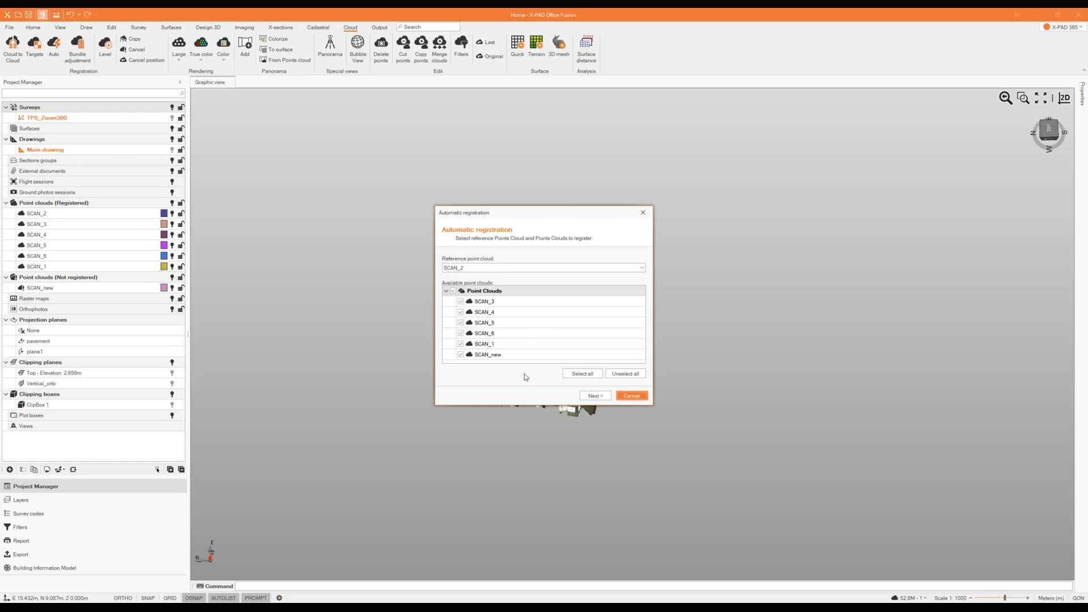
pyautogui.click(453, 292)
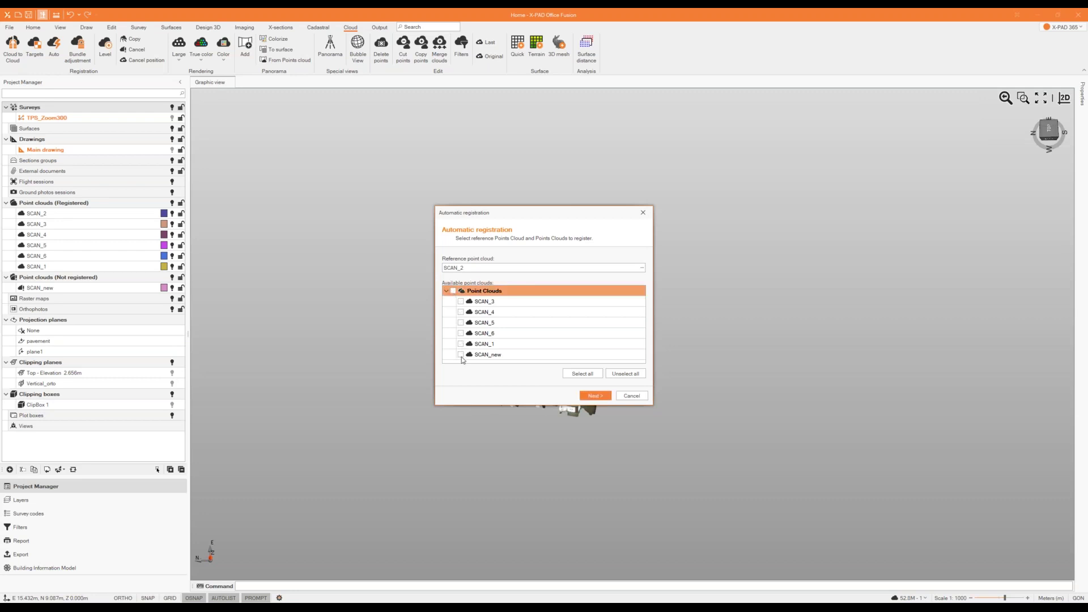
pyautogui.click(461, 355)
pyautogui.click(596, 397)
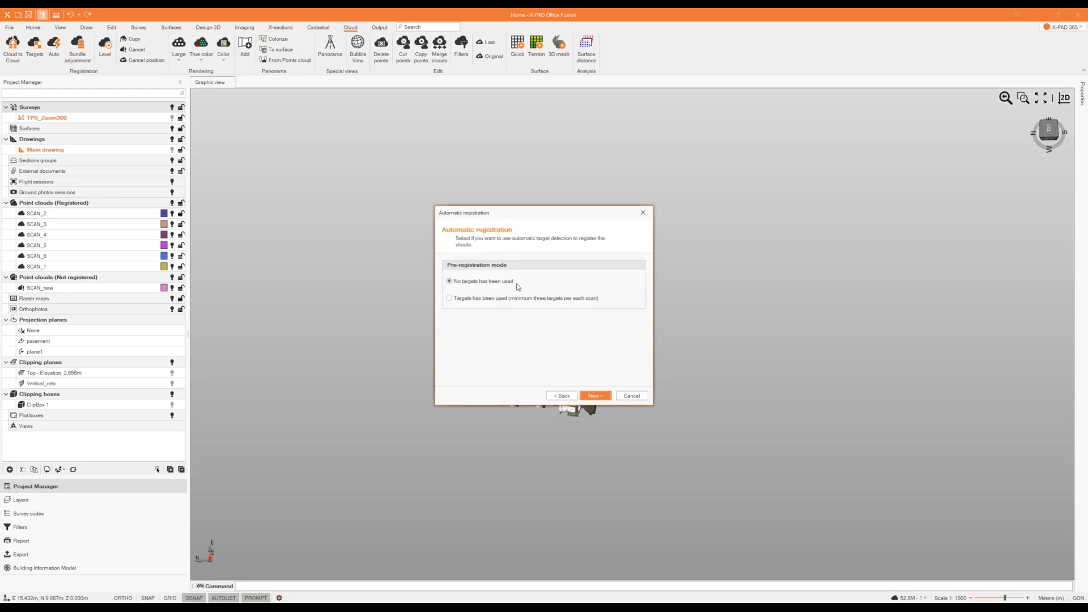
# - Choose pre-registration without targets and set the type of environment acquired to Architectural / Urban
pyautogui.click(523, 300)
pyautogui.click(492, 282)
pyautogui.click(585, 396)
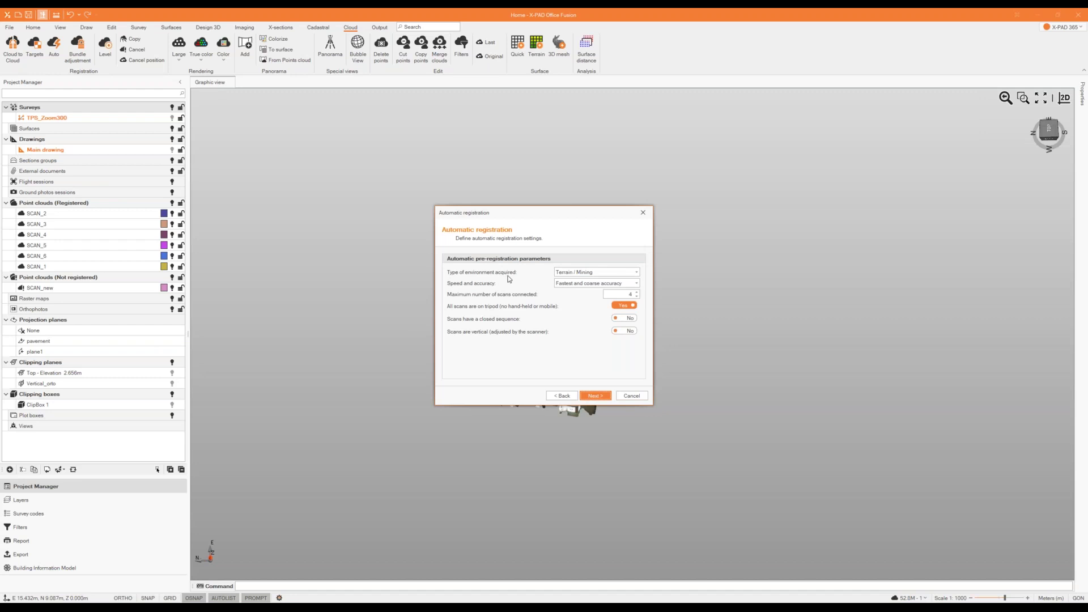
pyautogui.click(635, 272)
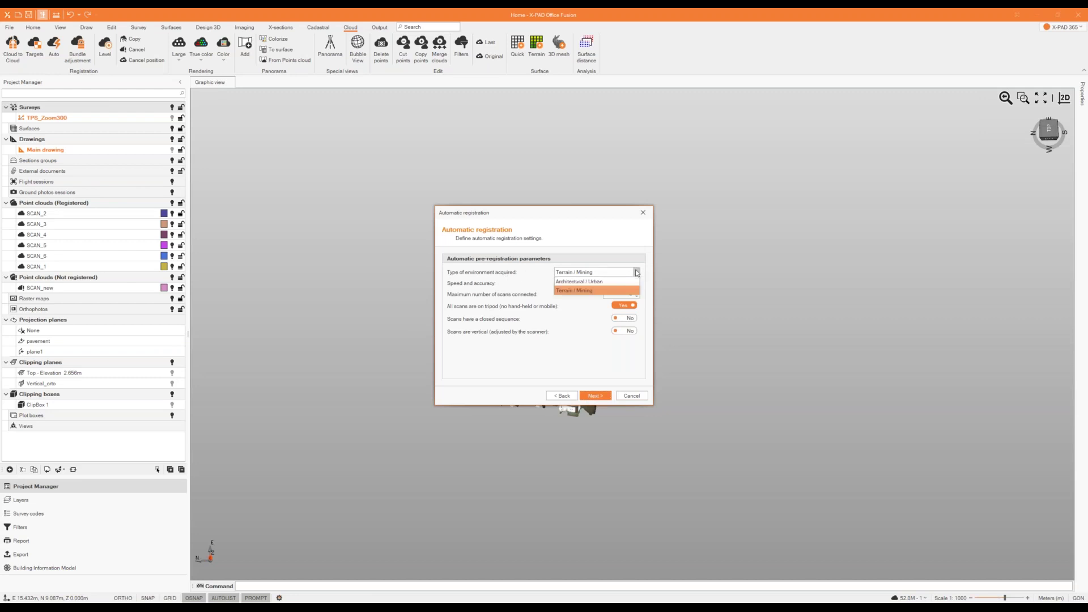
pyautogui.click(607, 283)
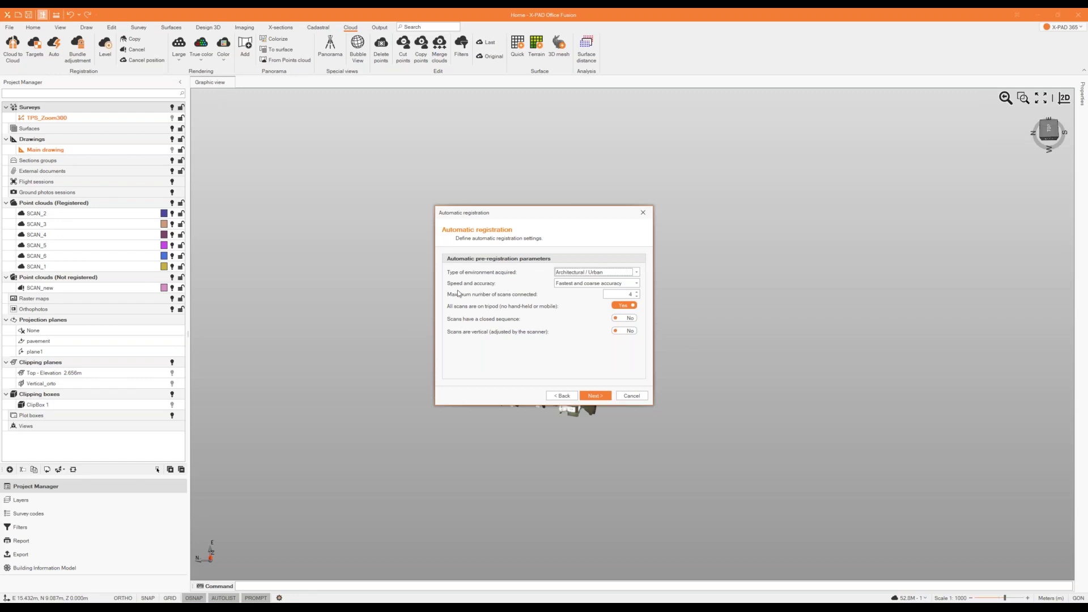
# - Set speed and accuracy to Slow and very accurated, lower the maximum number of connected scans and proceed to the bundle adjustment settings
pyautogui.click(636, 284)
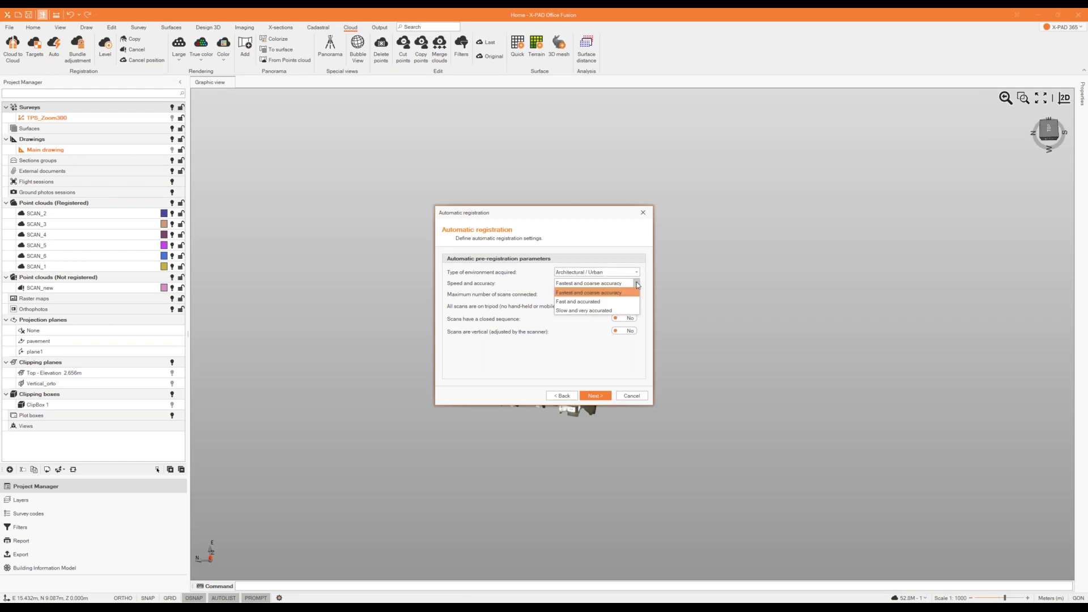
pyautogui.click(622, 313)
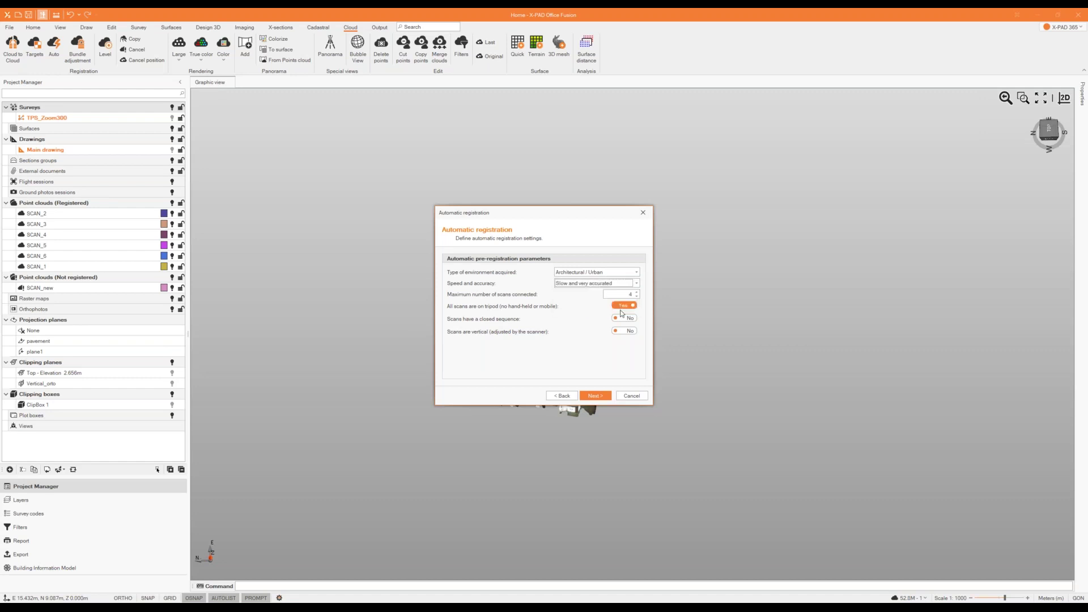
pyautogui.click(636, 283)
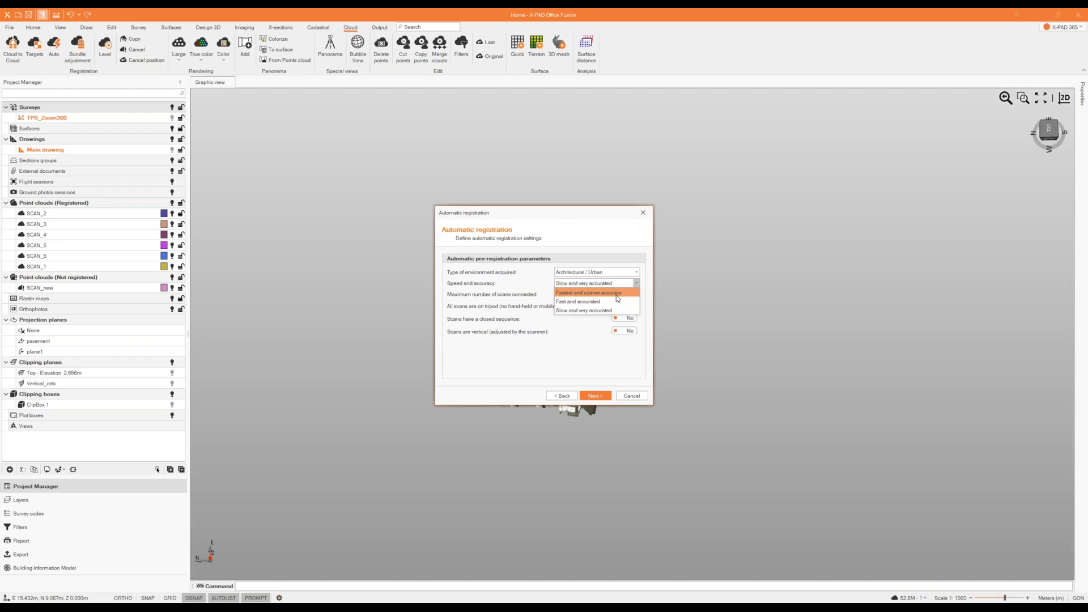
pyautogui.click(590, 312)
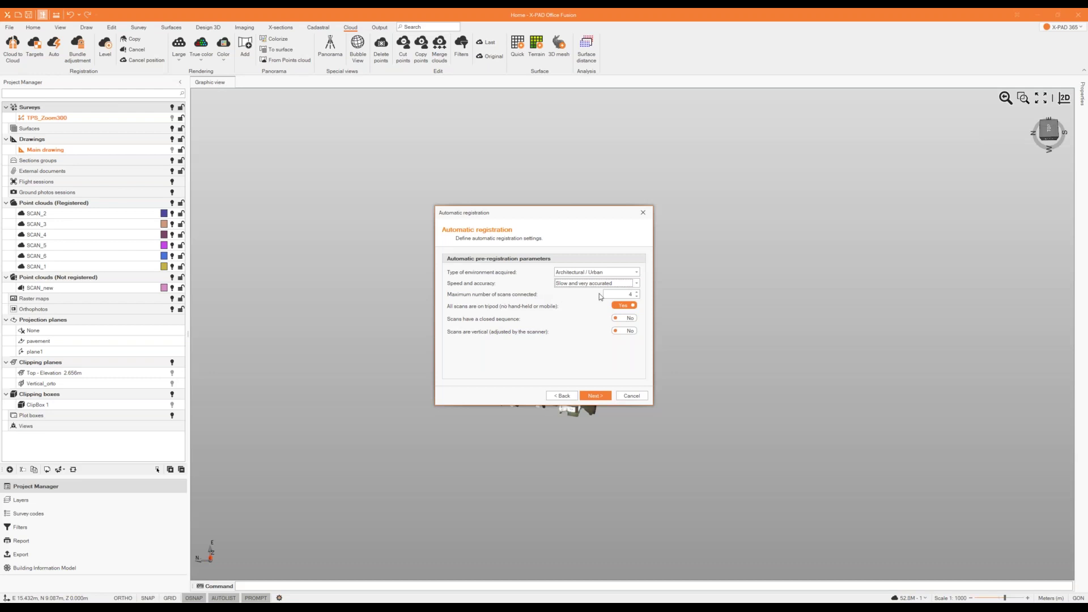
pyautogui.click(636, 297)
pyautogui.click(636, 297)
pyautogui.click(602, 396)
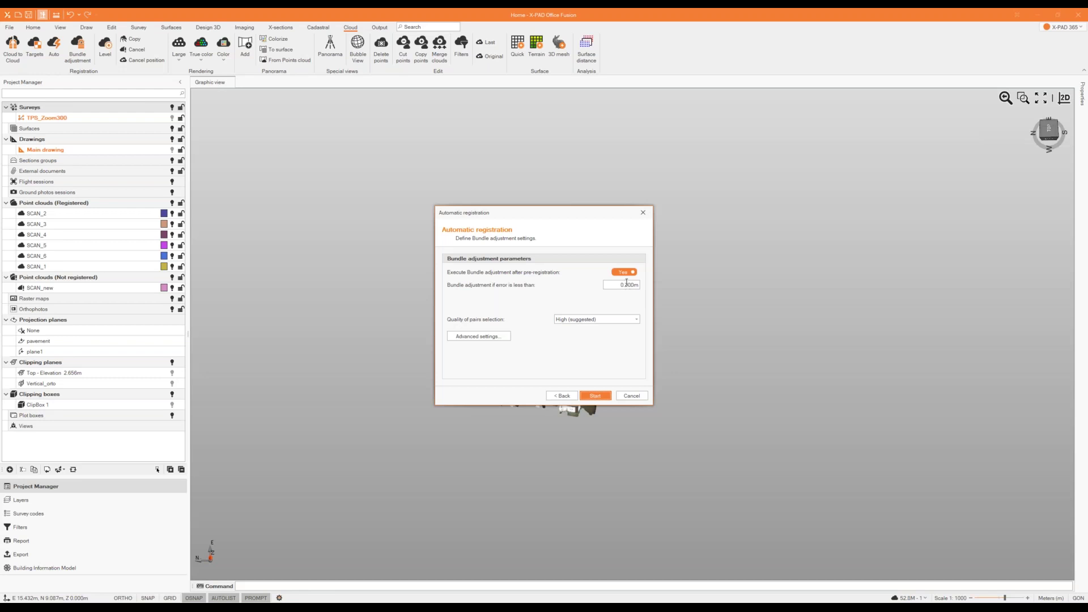
# - Keep the pairs selection quality at High (suggested) and review the advanced Search, Convergence and Constraints settings for cloud to cloud
pyautogui.click(624, 321)
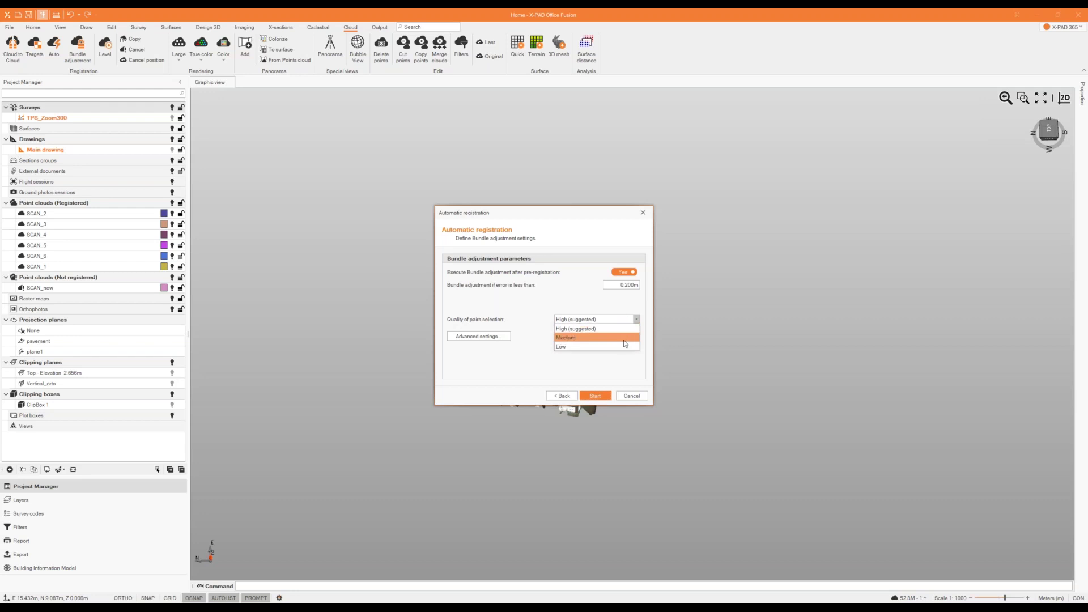
pyautogui.click(623, 333)
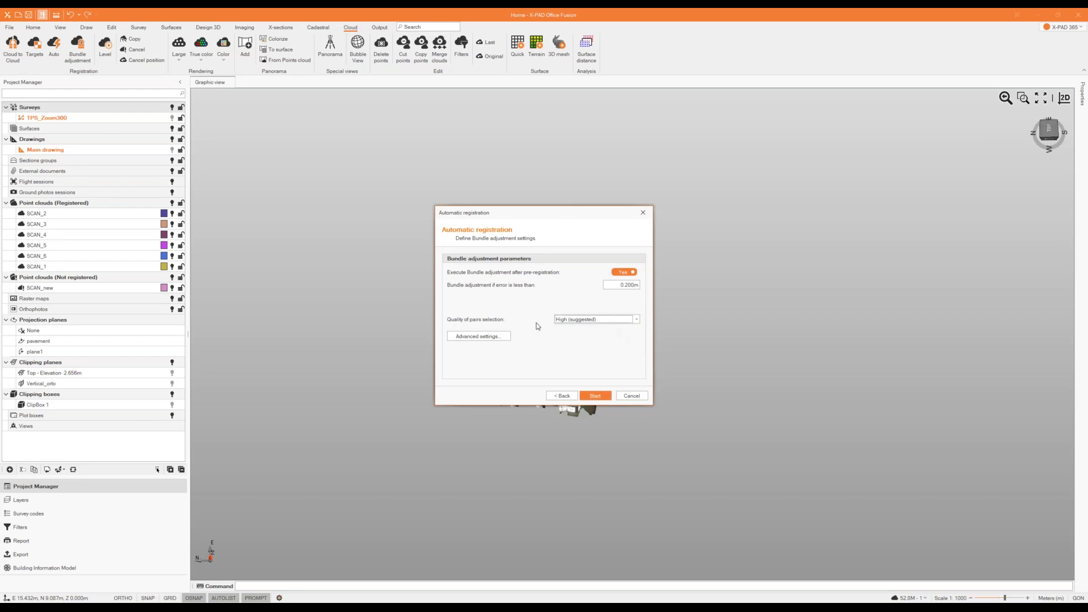
pyautogui.click(489, 338)
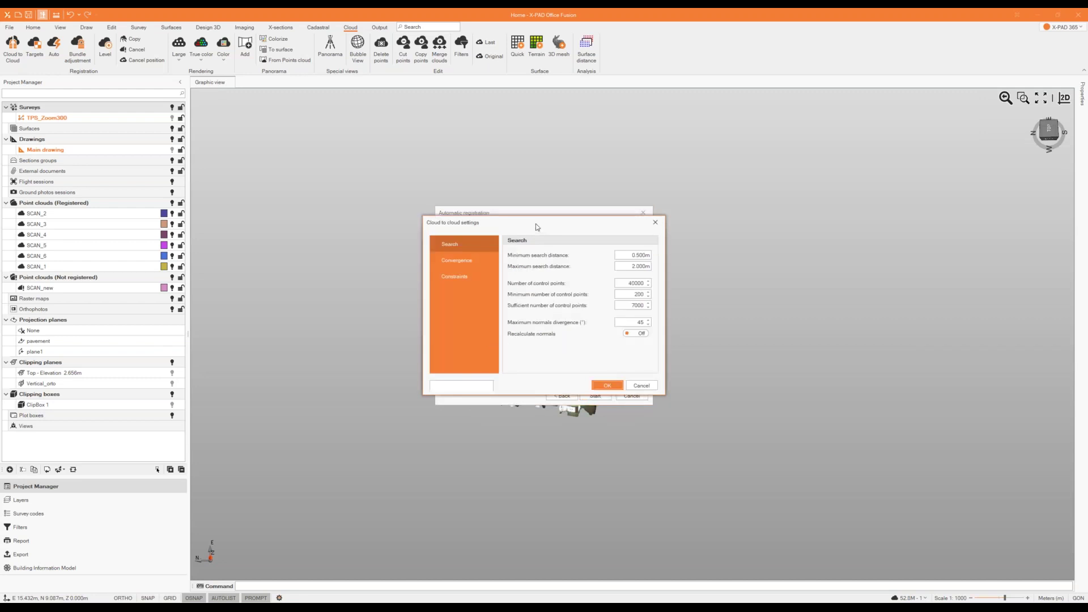
pyautogui.click(477, 261)
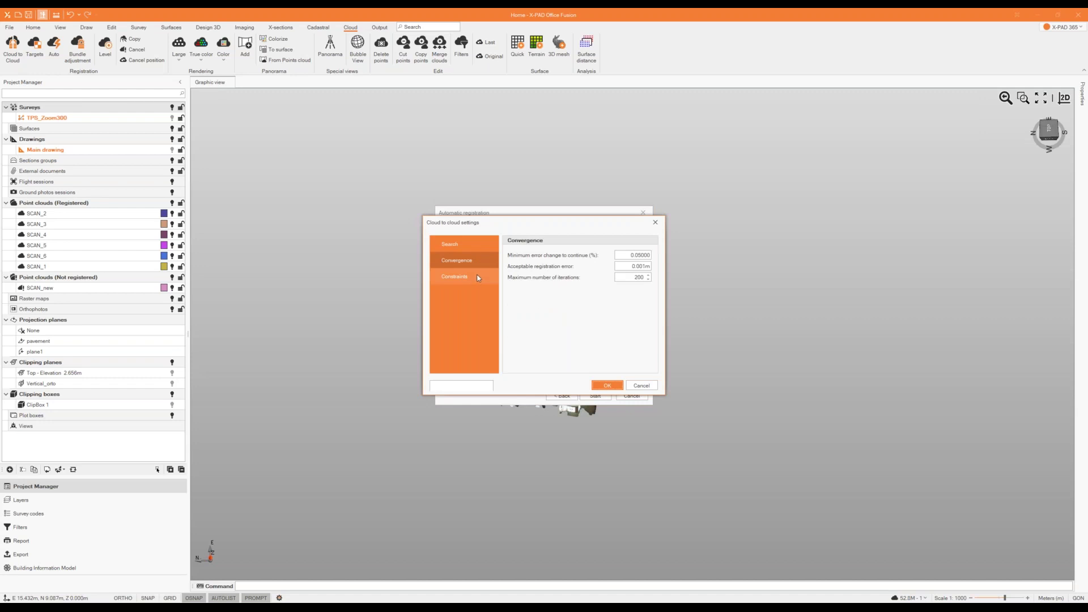
pyautogui.click(476, 276)
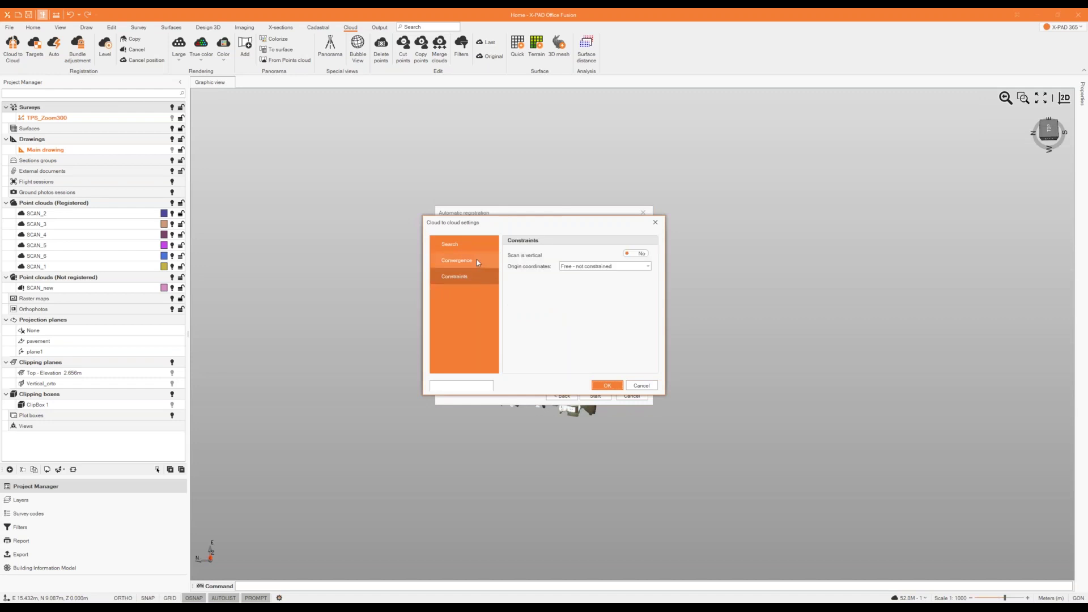
pyautogui.click(477, 259)
pyautogui.click(476, 246)
pyautogui.moveTo(641, 217); pyautogui.dragTo(841, 191)
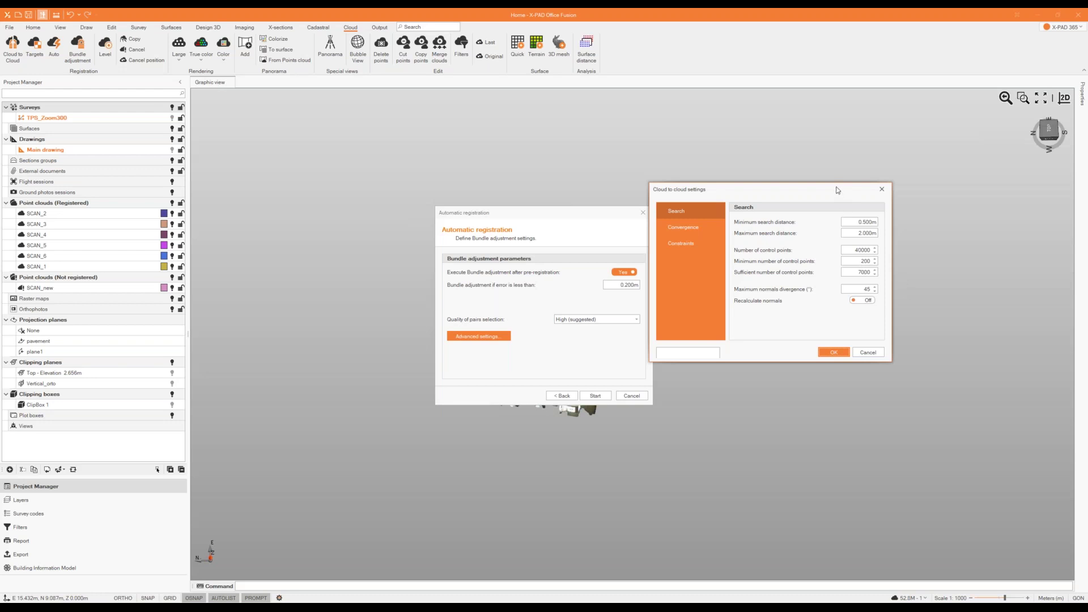
pyautogui.moveTo(840, 189); pyautogui.dragTo(844, 213)
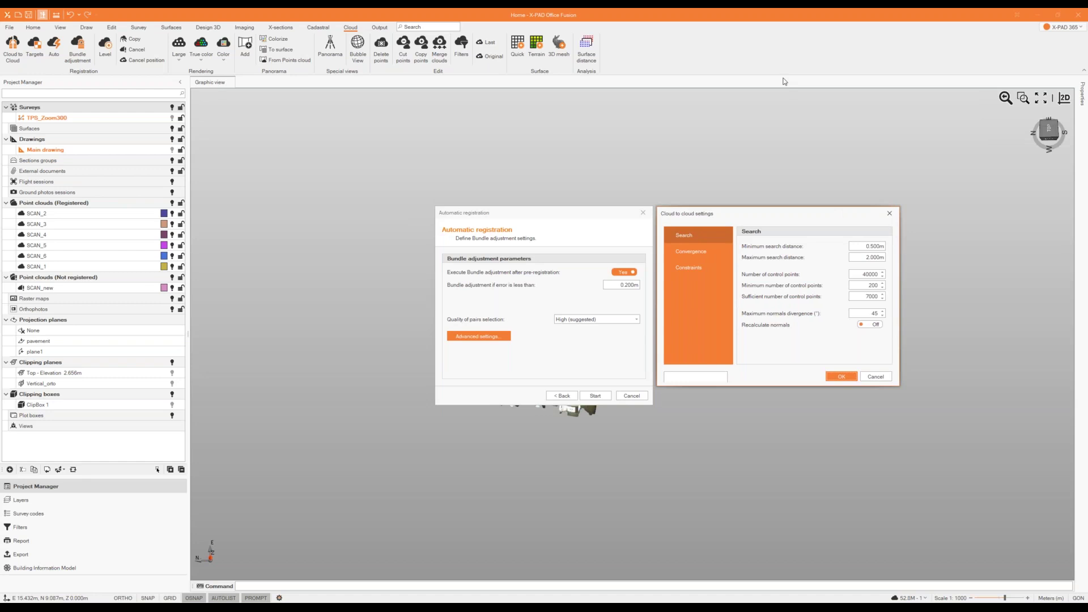
# - Accept the advanced settings and run the automatic registration with bundle adjustment through to the end
pyautogui.click(840, 377)
pyautogui.click(594, 395)
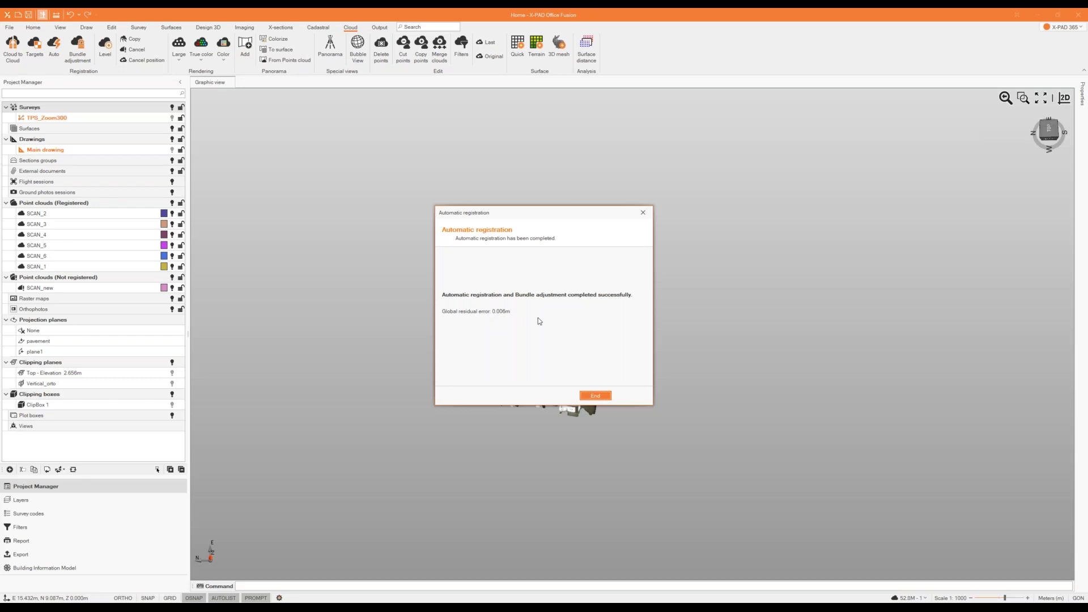
pyautogui.click(594, 395)
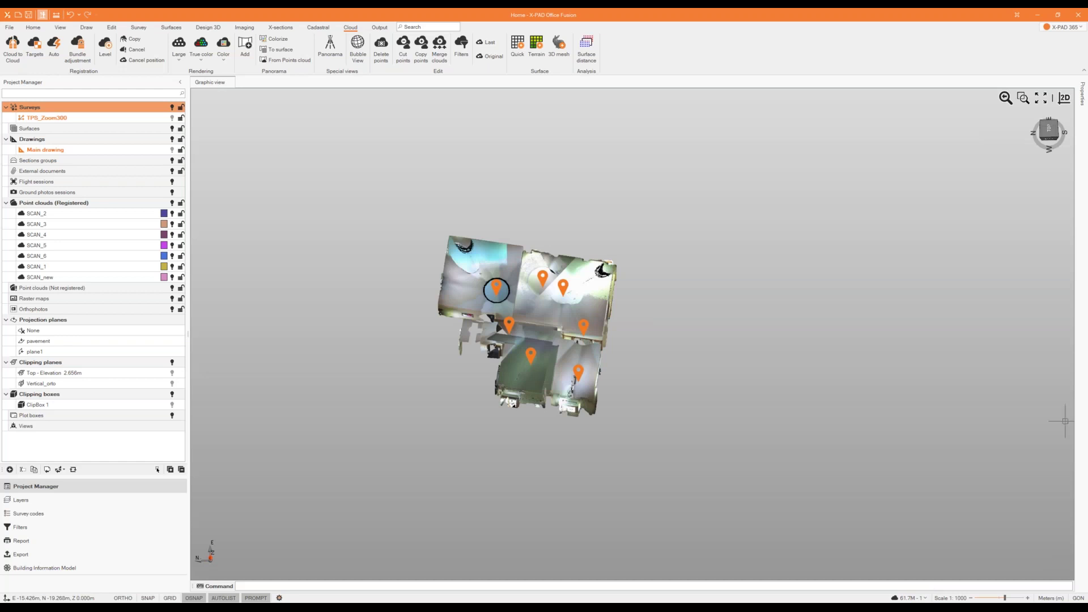
# - Examine the combined registered point clouds in 3D from an oblique angle, close up and as a whole
pyautogui.scroll(2, 520, 347)
pyautogui.moveTo(521, 347); pyautogui.dragTo(539, 300, button='middle')
pyautogui.scroll(3, 539, 300)
pyautogui.scroll(2, 540, 300)
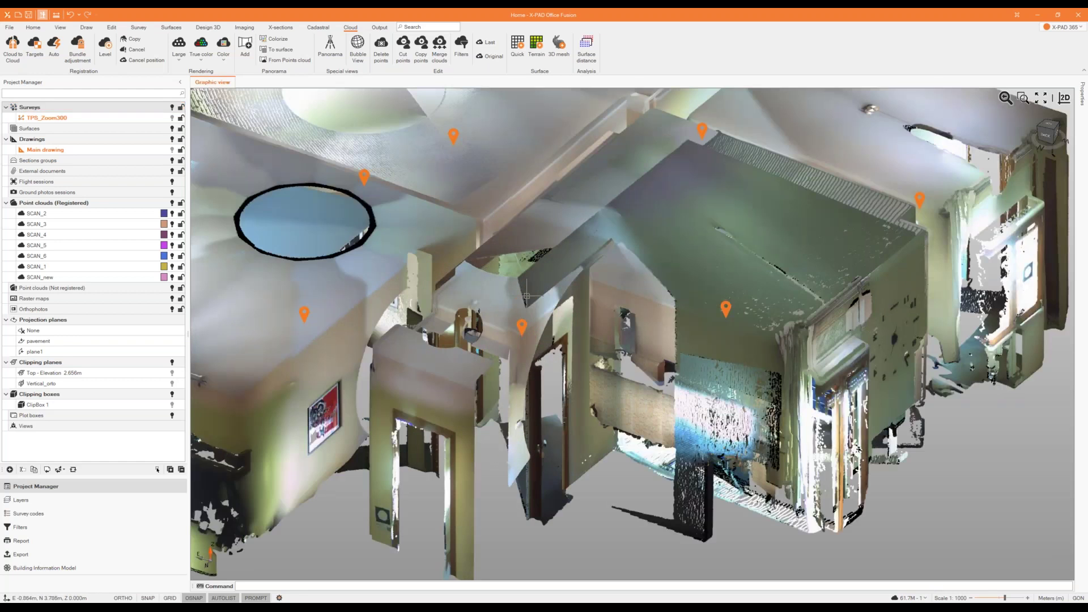
pyautogui.scroll(-2, 539, 301)
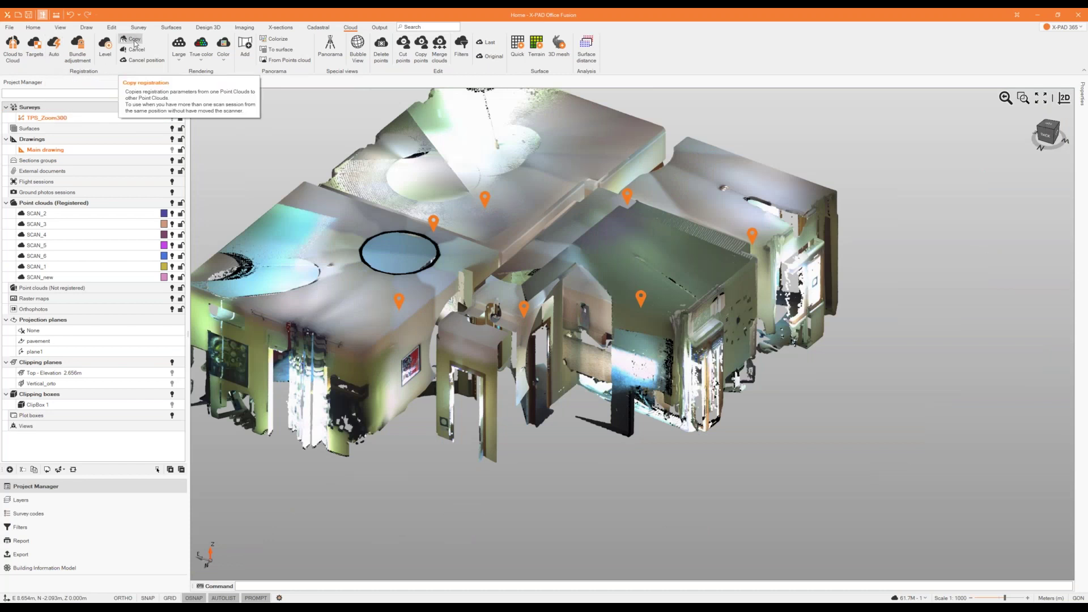
pyautogui.rightClick(128, 215)
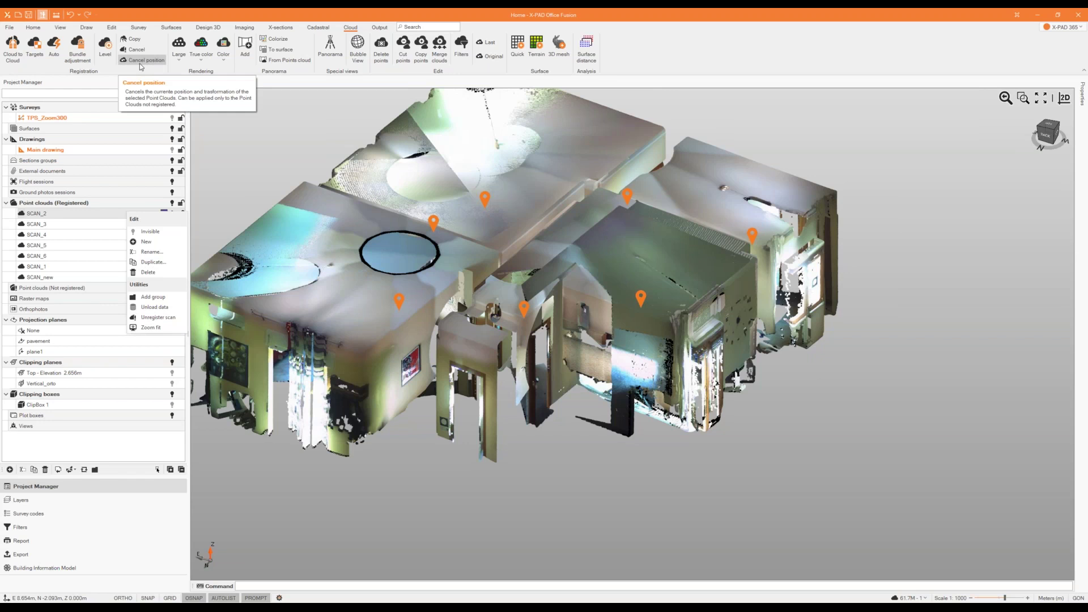
pyautogui.click(179, 60)
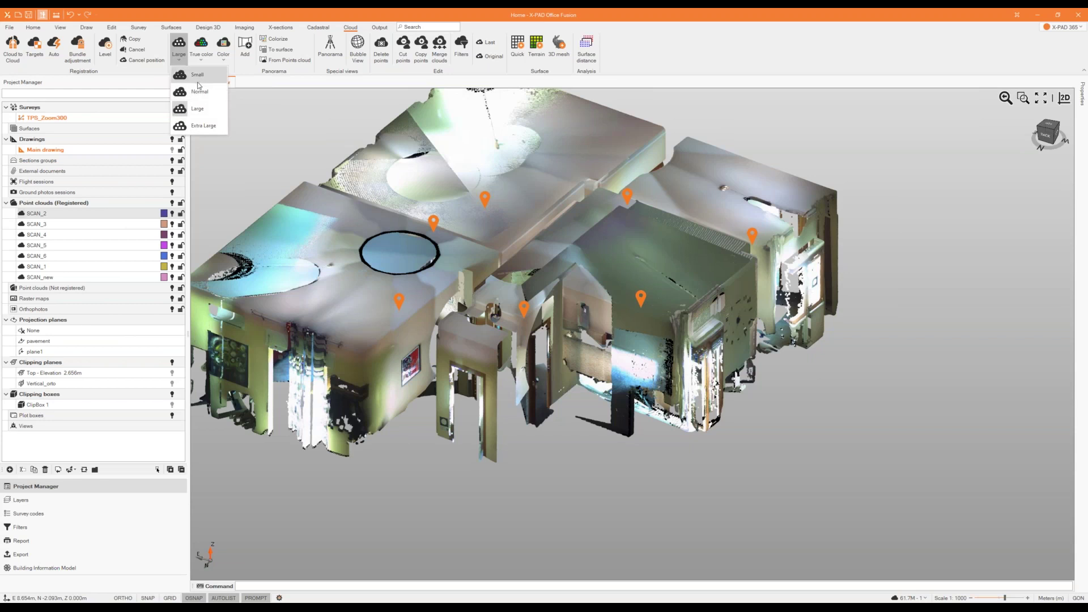
pyautogui.click(201, 54)
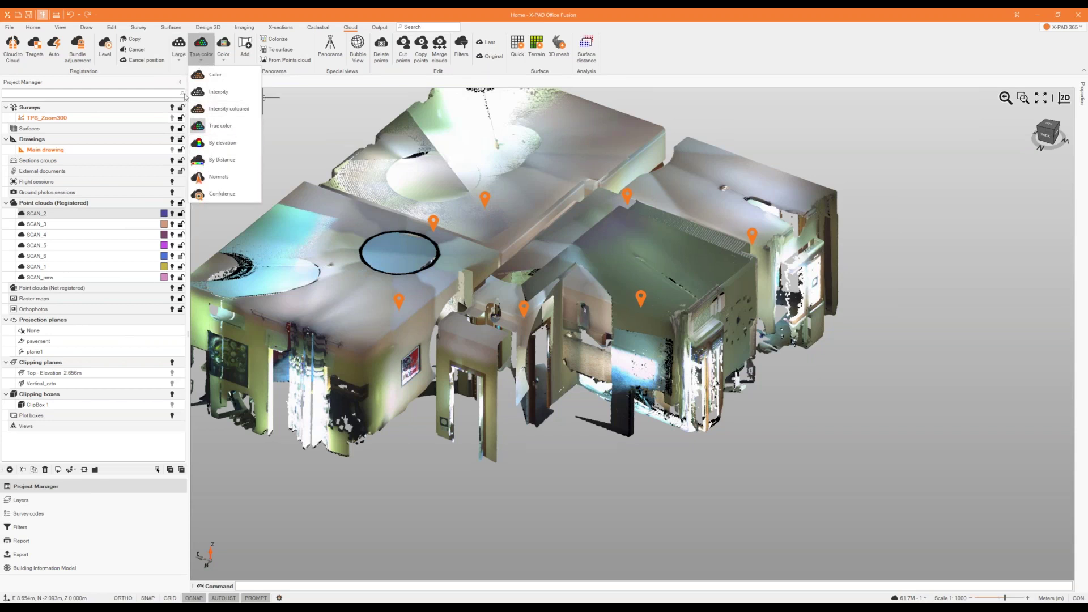
pyautogui.click(224, 60)
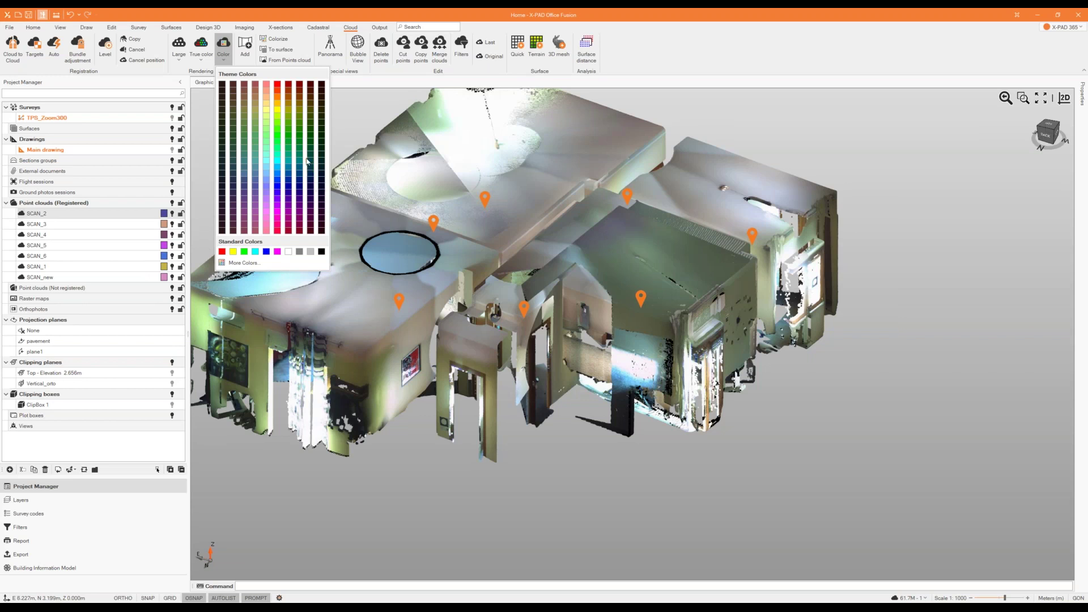
pyautogui.click(668, 60)
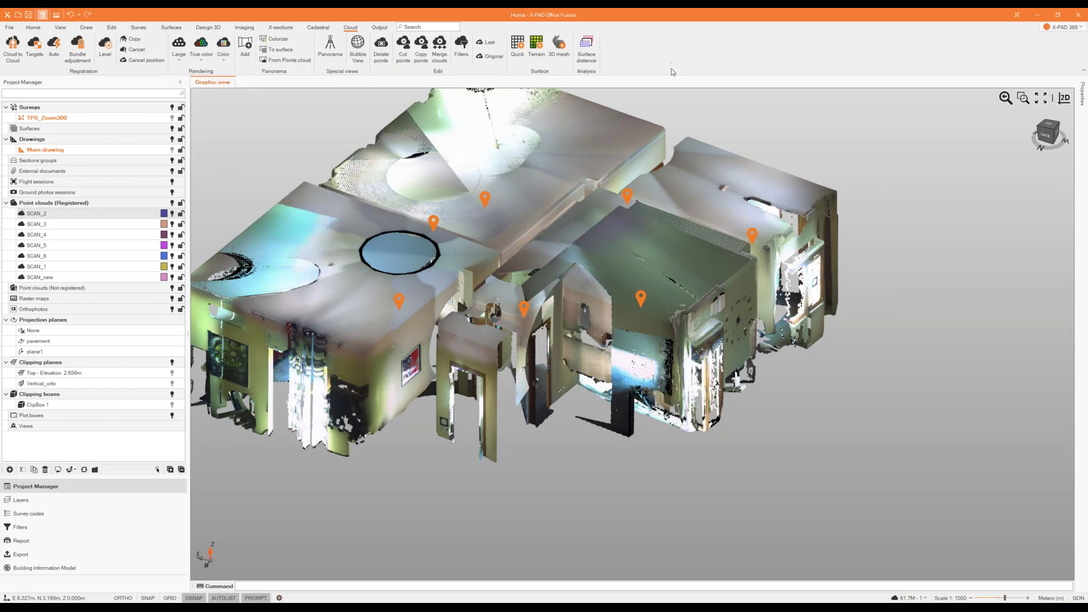
pyautogui.scroll(-1, 872, 193)
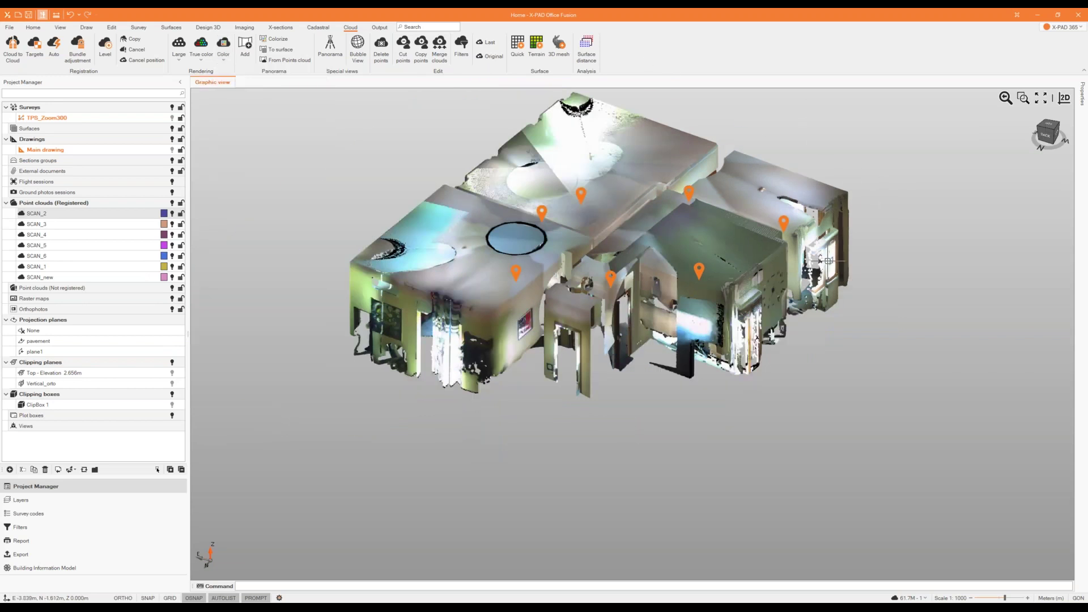
pyautogui.scroll(1, 828, 262)
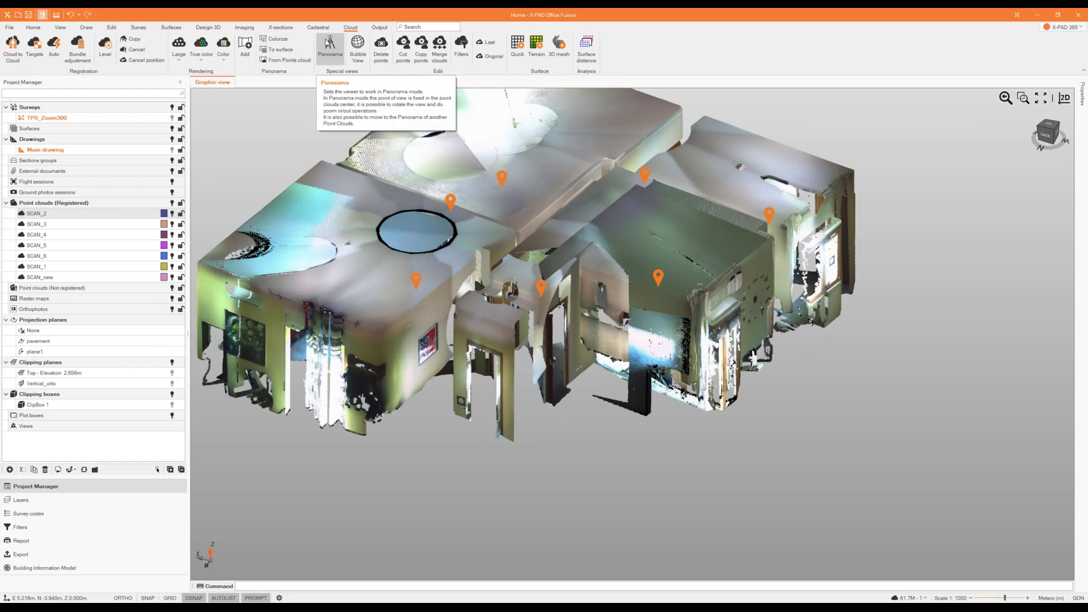
# - Switch the viewer to Panorama mode and look around the room from the scan's centre
pyautogui.click(328, 44)
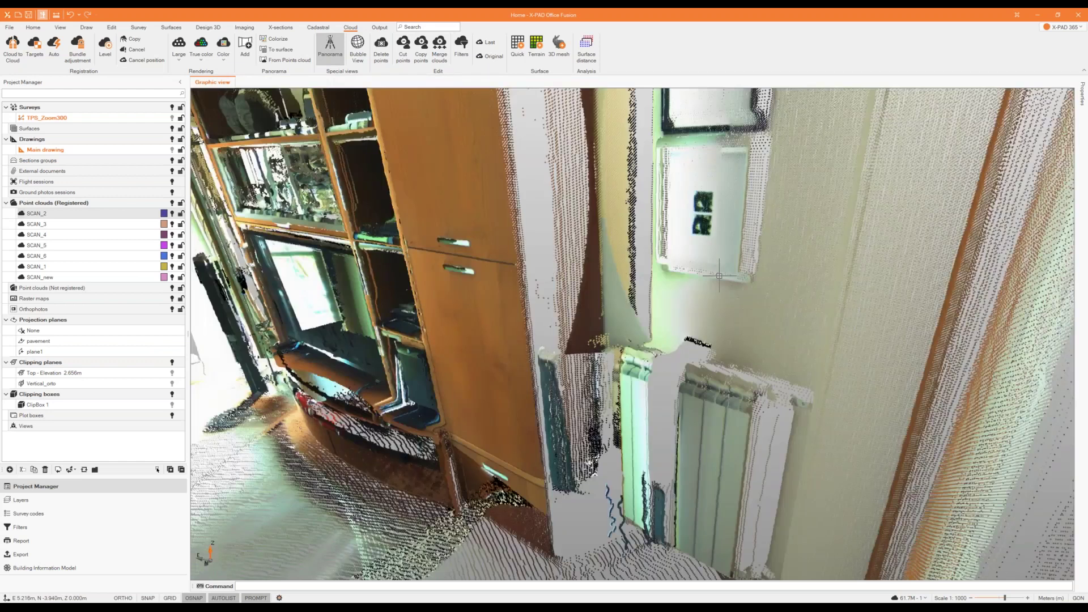
pyautogui.moveTo(746, 238); pyautogui.dragTo(244, 275, button='middle')
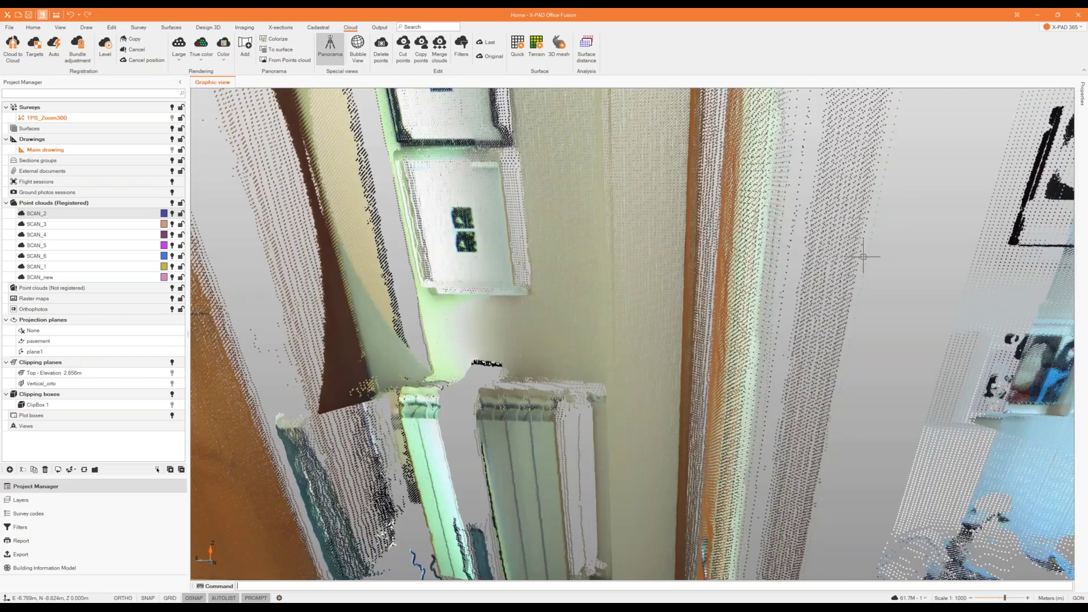
pyautogui.moveTo(863, 257); pyautogui.dragTo(255, 272, button='middle')
pyautogui.moveTo(836, 270); pyautogui.dragTo(306, 271, button='middle')
pyautogui.moveTo(836, 270); pyautogui.dragTo(363, 276, button='middle')
# - Move the panorama to SCAN_3, look around its room, and go on to the panorama of SCAN_5
pyautogui.doubleClick(46, 223)
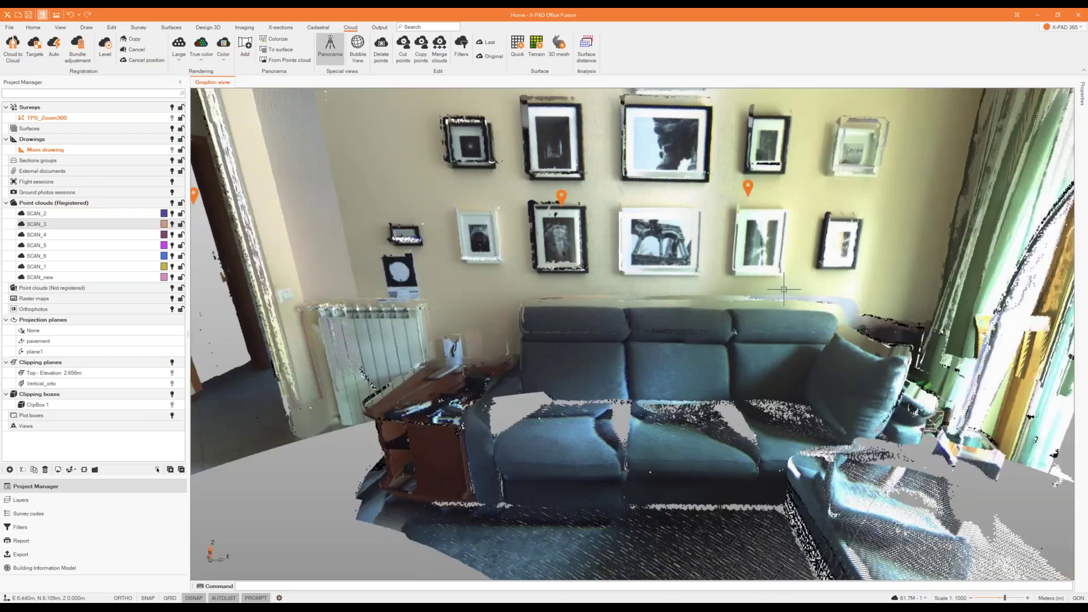
pyautogui.moveTo(783, 289); pyautogui.dragTo(226, 292, button='middle')
pyautogui.moveTo(883, 278); pyautogui.dragTo(542, 266, button='middle')
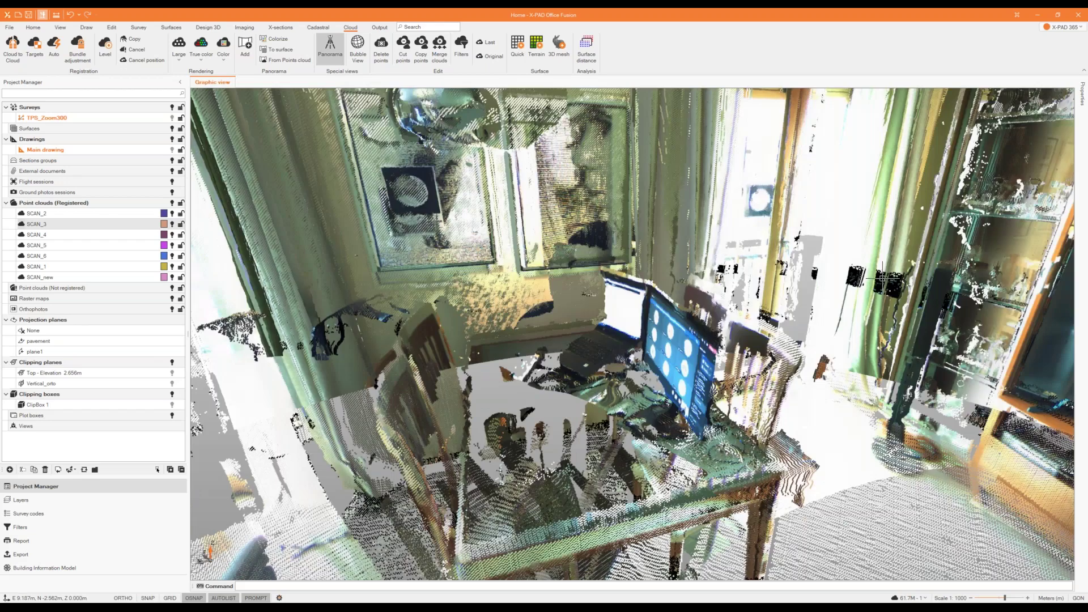
pyautogui.moveTo(882, 278); pyautogui.dragTo(593, 271, button='middle')
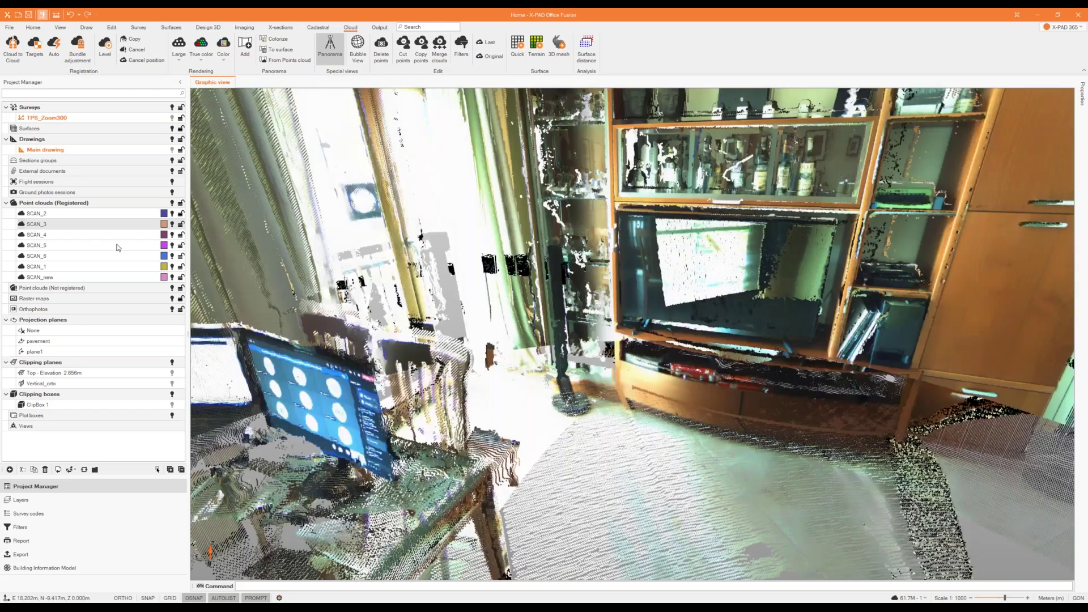
pyautogui.doubleClick(118, 246)
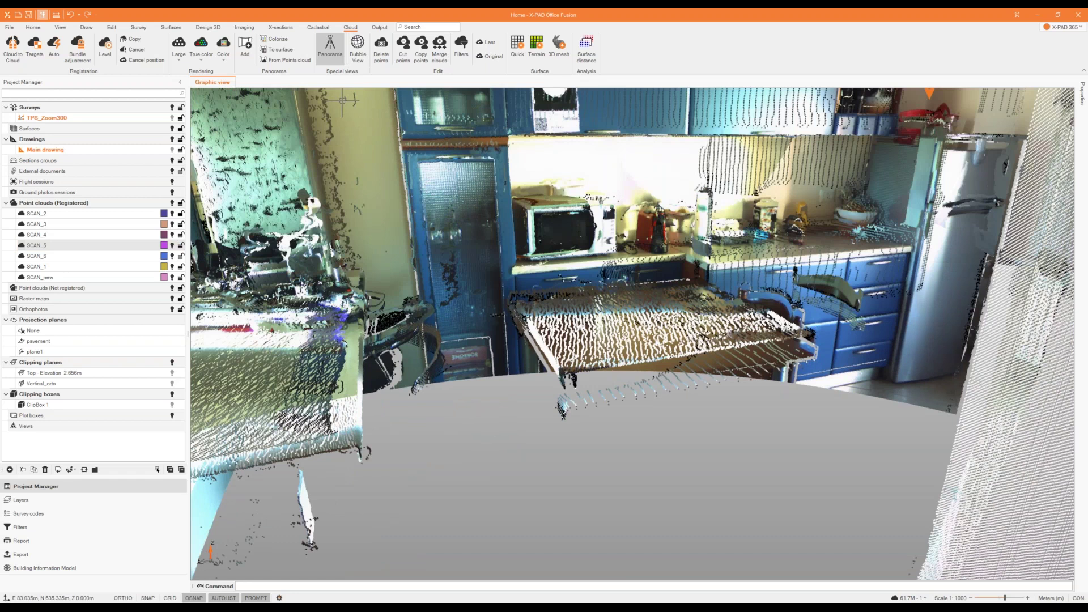
# - Open a Bubble view of SCAN_2 beside the graphic view and turn it to inspect the window and bookcase
pyautogui.click(357, 48)
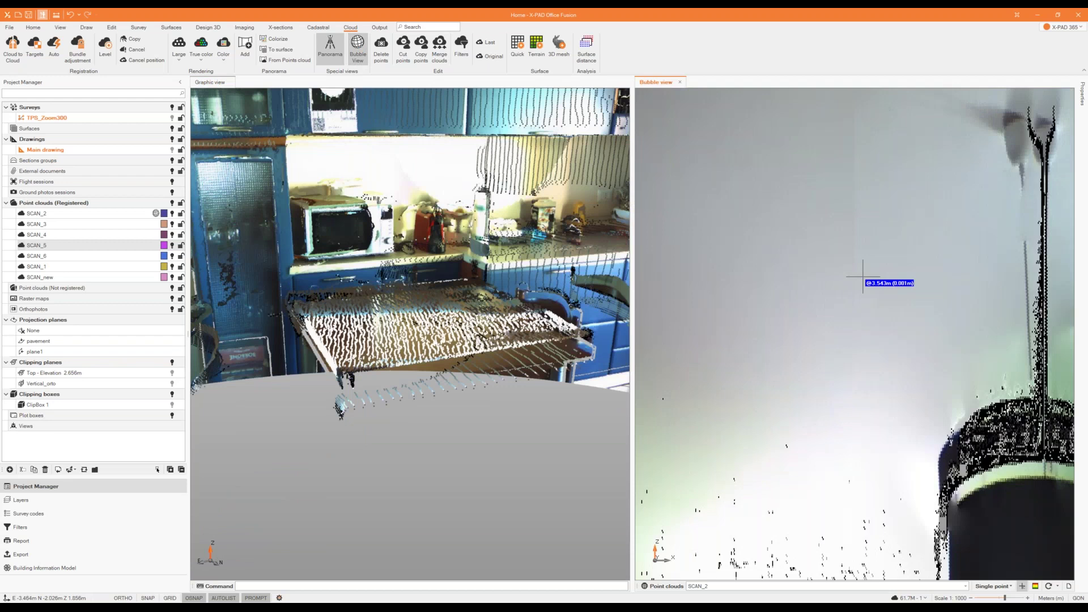
pyautogui.scroll(-4, 863, 277)
pyautogui.moveTo(913, 327)
pyautogui.mouseDown(button='middle')
pyautogui.moveTo(847, 136)
pyautogui.moveTo(796, 137)
pyautogui.mouseUp(button='middle')
pyautogui.moveTo(1037, 261); pyautogui.dragTo(904, 262, button='middle')
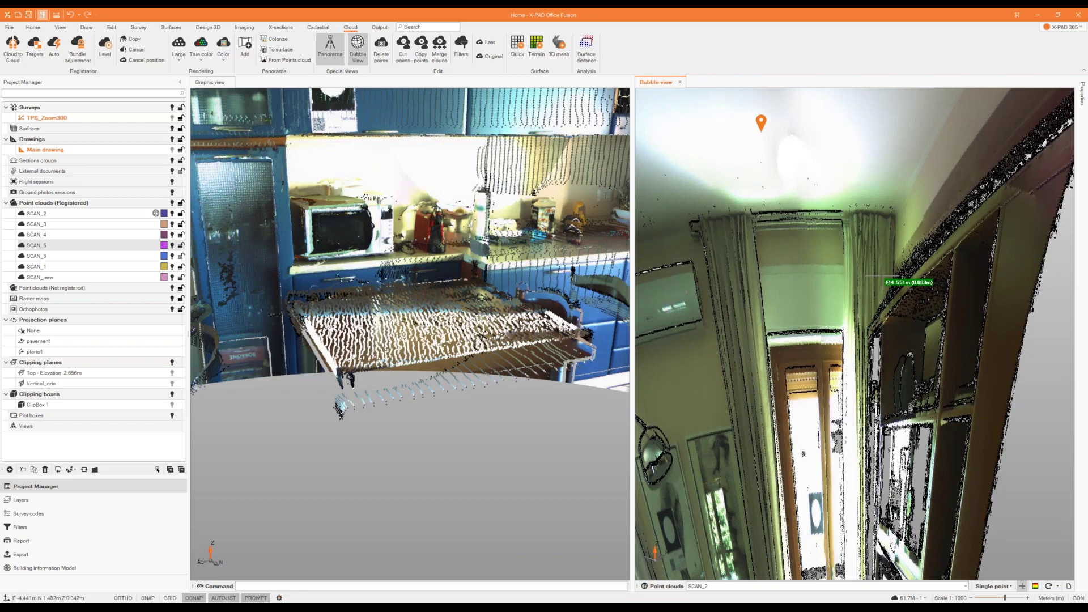
pyautogui.moveTo(862, 278); pyautogui.dragTo(810, 278)
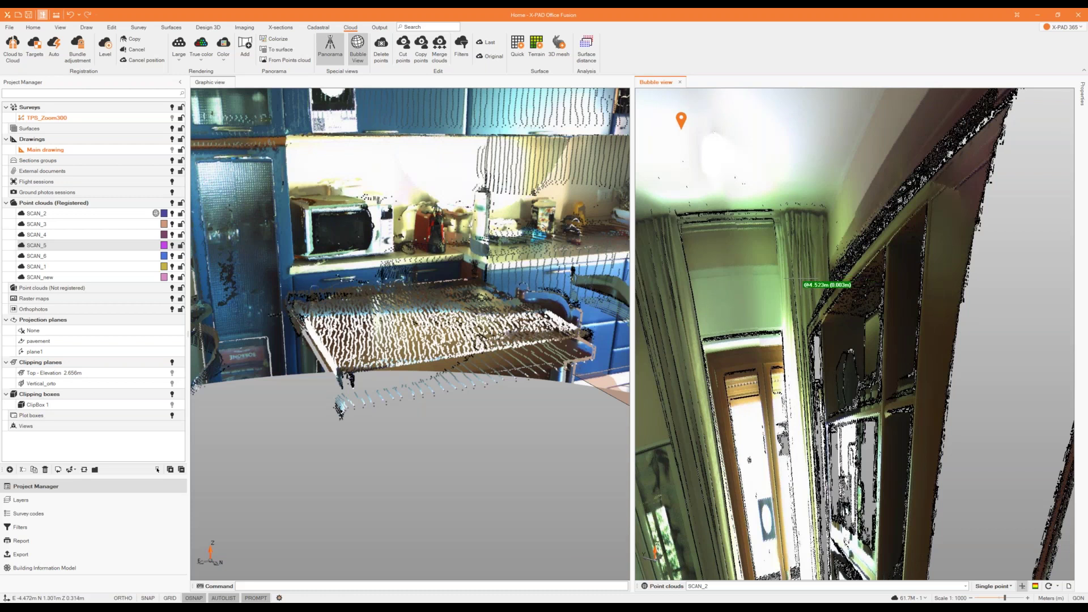
# - Turn the SCAN_2 Bubble view towards the lamp, close it, and leave Panorama mode to return to the 3D clouds
pyautogui.moveTo(771, 282); pyautogui.dragTo(892, 279, button='middle')
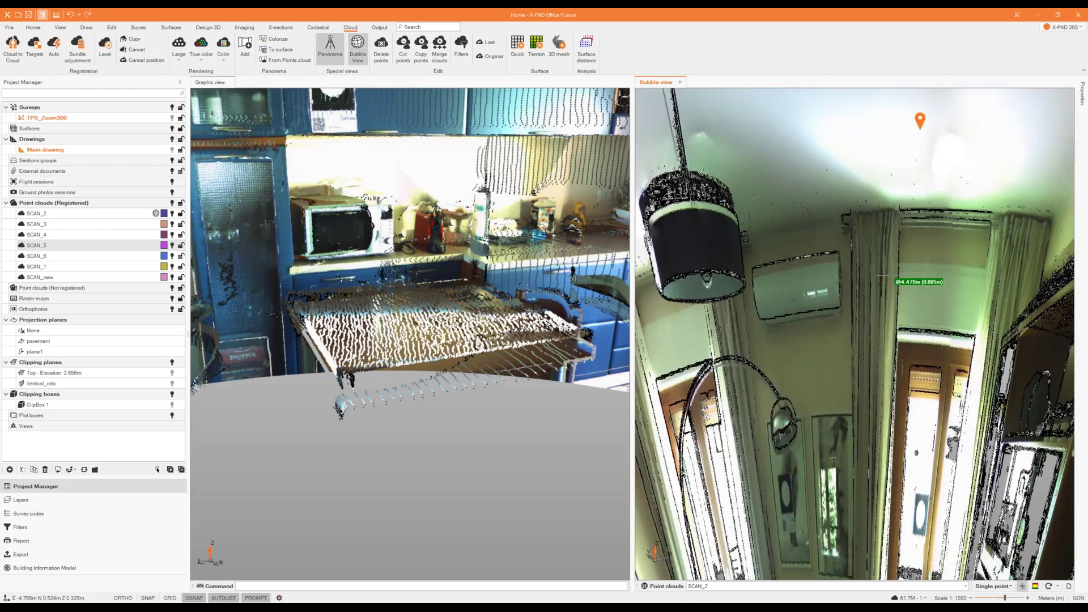
pyautogui.click(680, 82)
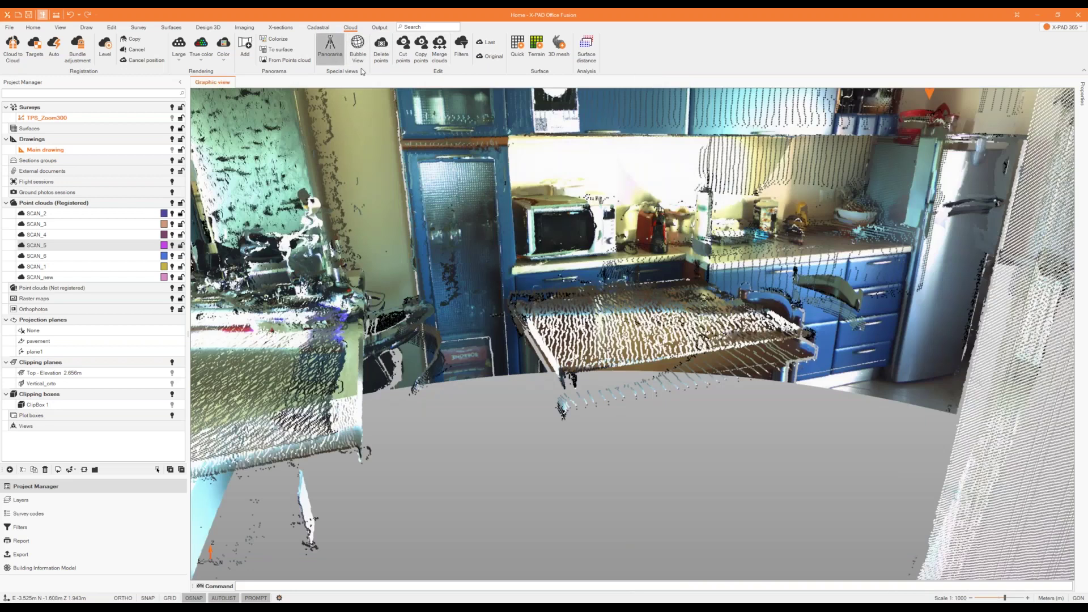
pyautogui.click(330, 51)
pyautogui.scroll(-8, 495, 259)
pyautogui.moveTo(495, 258); pyautogui.dragTo(572, 284, button='middle')
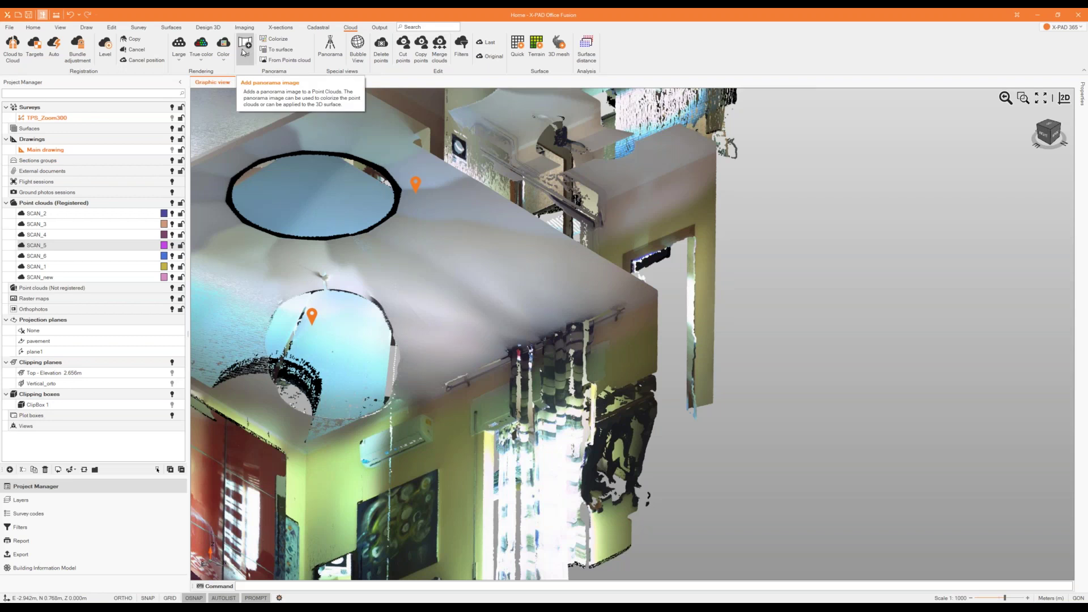
# - Try to create a panorama image from the SCAN_5 point cloud
pyautogui.click(272, 61)
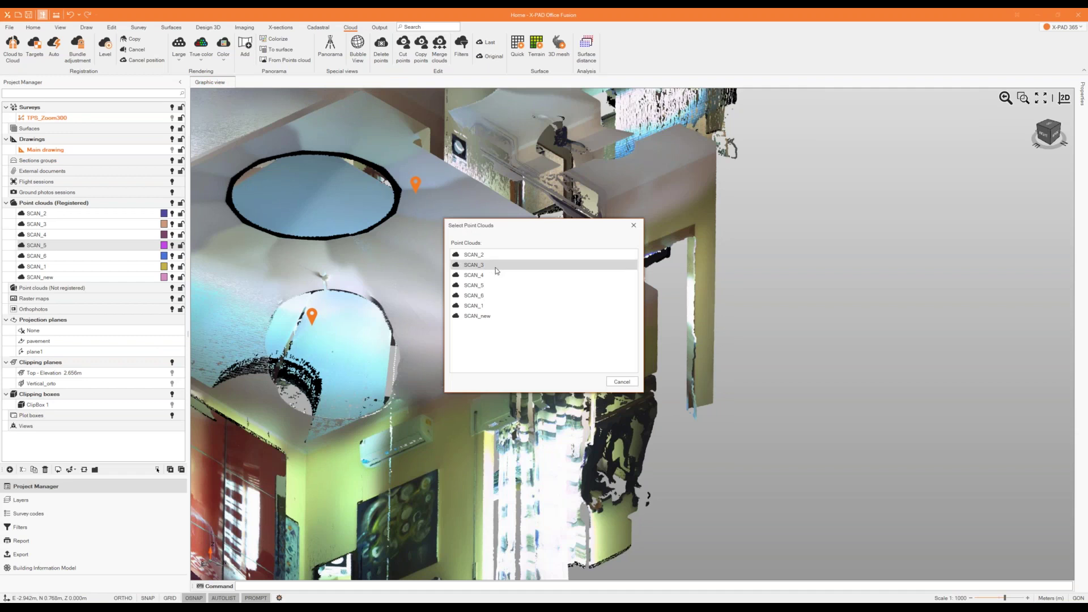
pyautogui.click(494, 285)
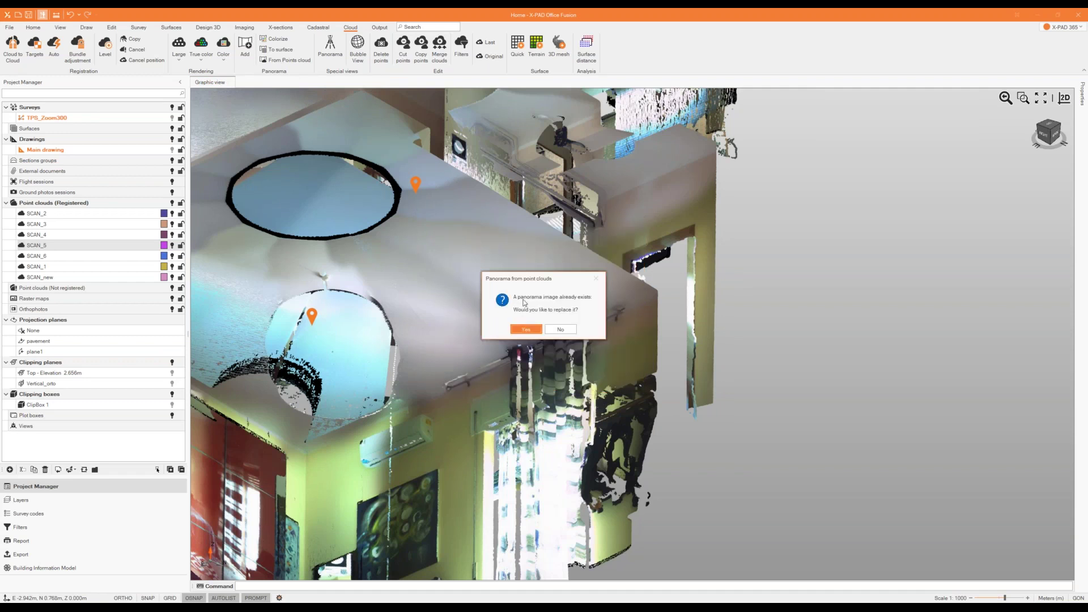
pyautogui.click(539, 330)
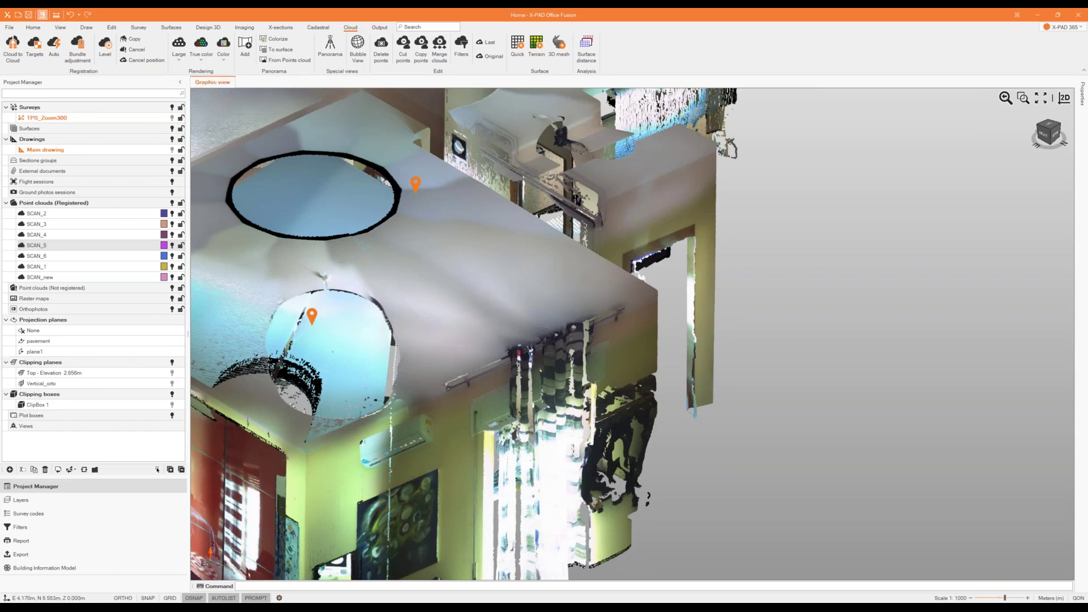
# - Look through the panorama image files in the project's PointClouds folder in File Explorer, previewing SCAN_5_$PAN.jpeg
pyautogui.click(177, 607)
pyautogui.moveTo(1, 59); pyautogui.dragTo(613, 110)
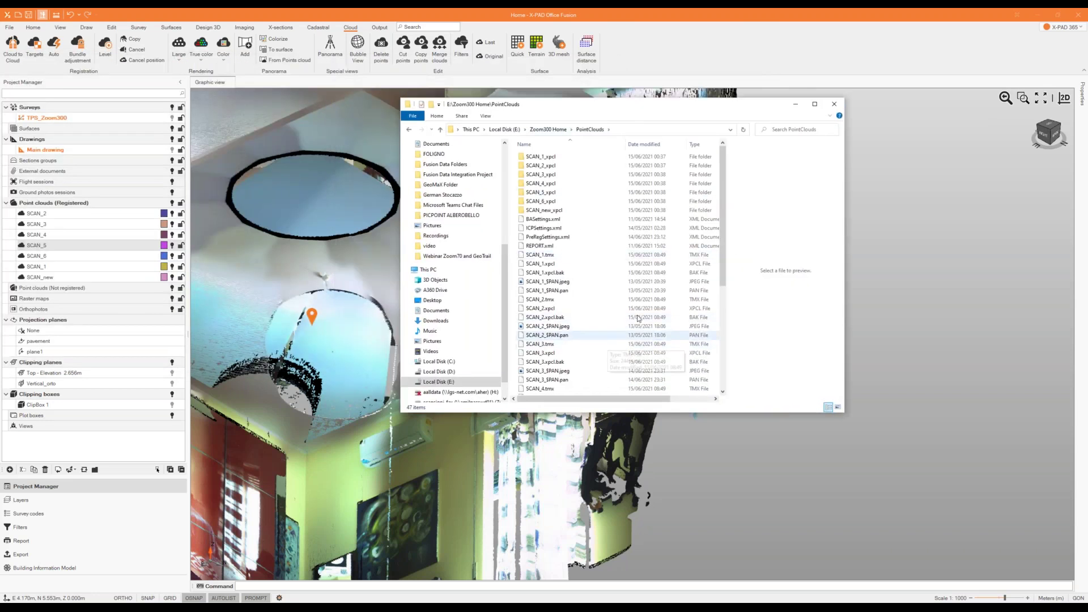
pyautogui.scroll(-7, 563, 297)
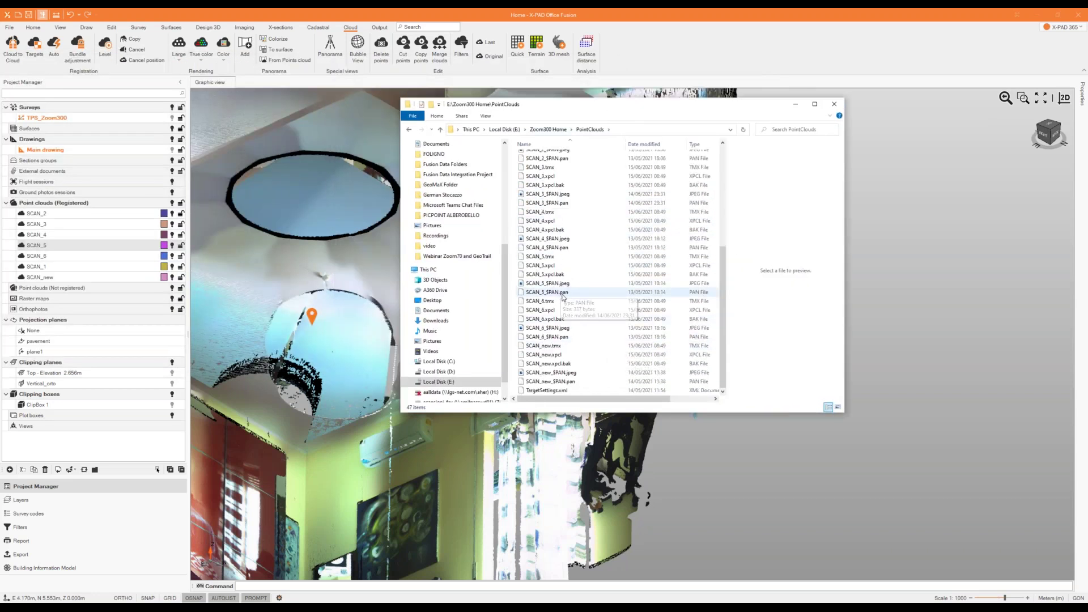
pyautogui.click(547, 284)
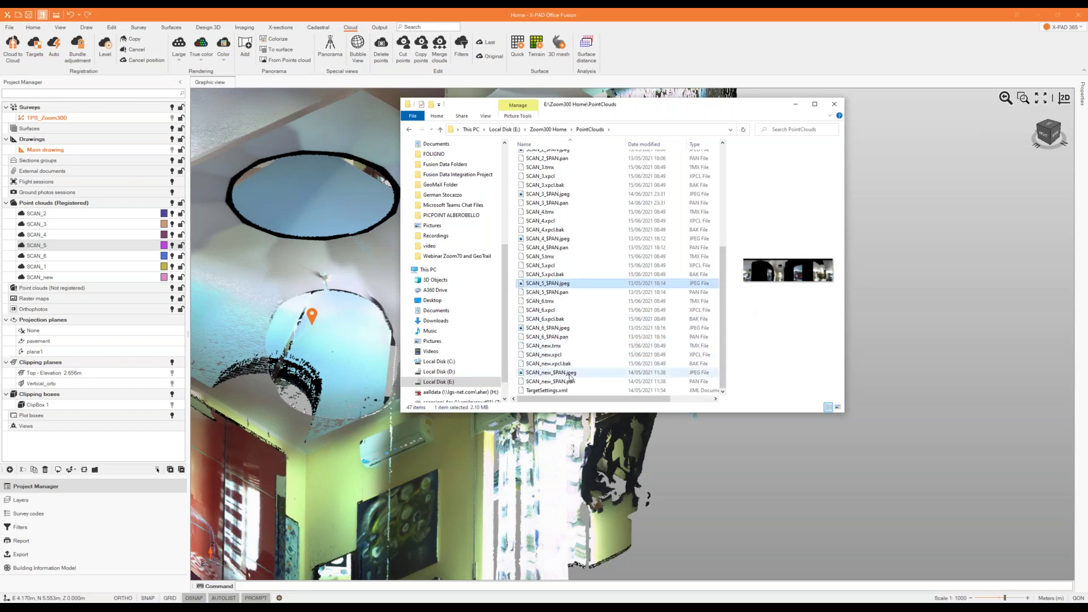
pyautogui.scroll(7, 570, 368)
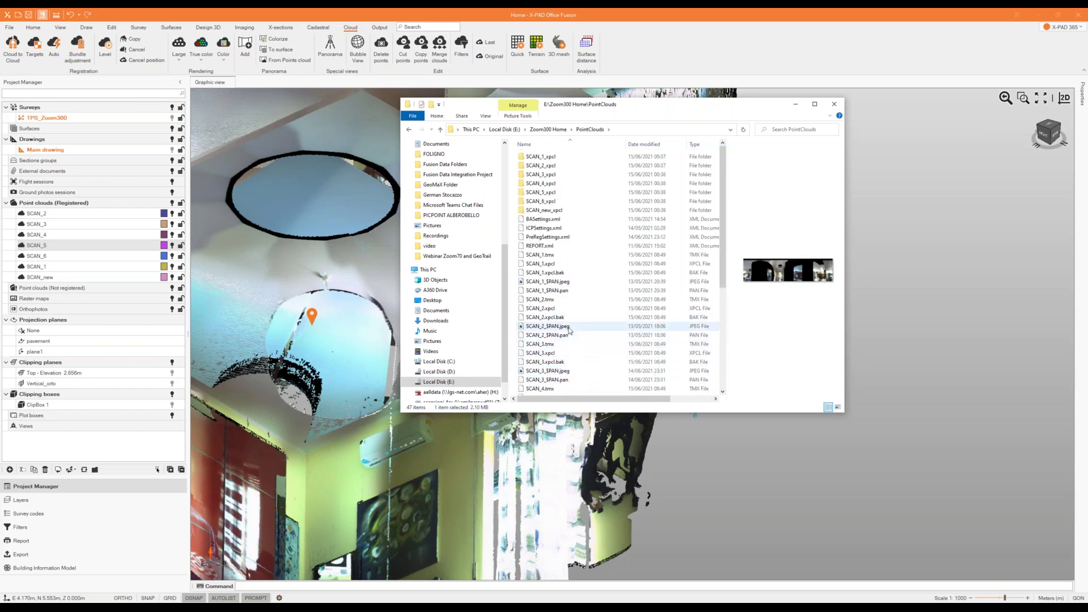
pyautogui.scroll(-3, 570, 330)
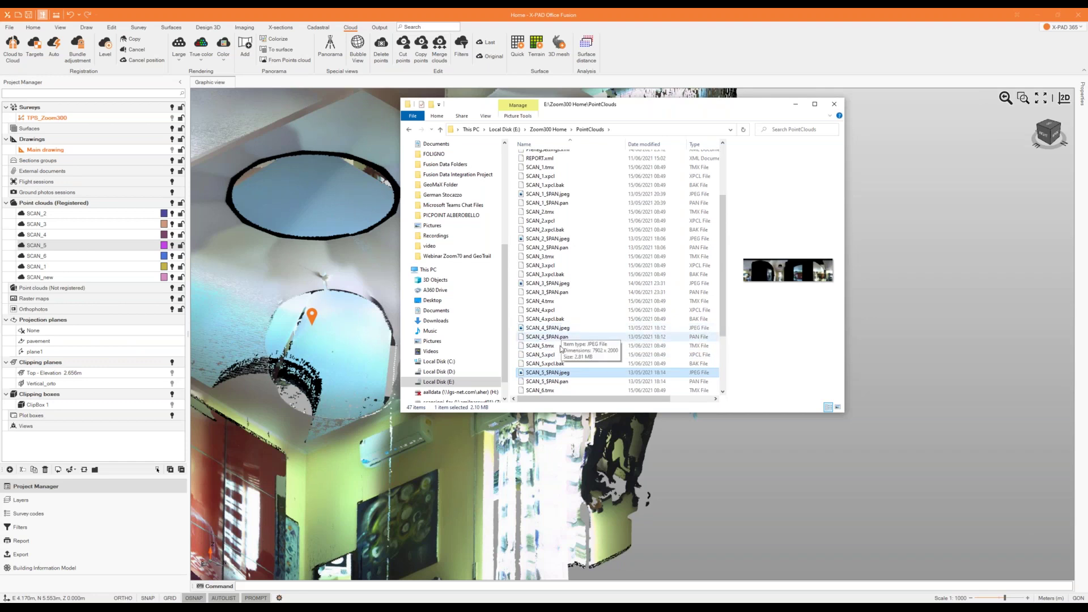
# - Inspect SCAN_5_$PAN.jpeg at full window size in Photos, close it, and return to X-PAD Office Fusion
pyautogui.doubleClick(556, 374)
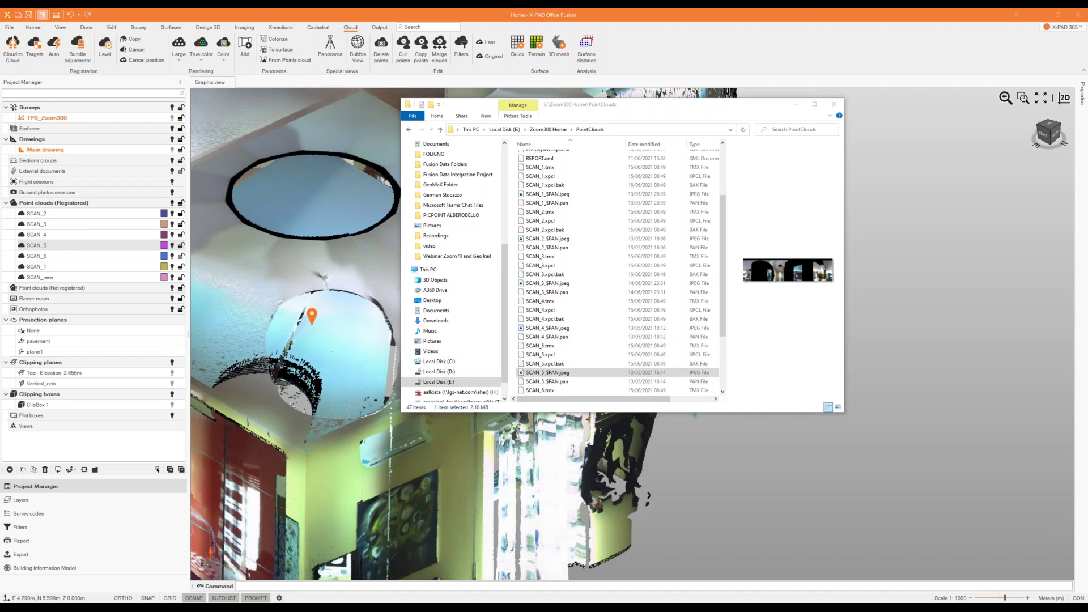
pyautogui.click(579, 282)
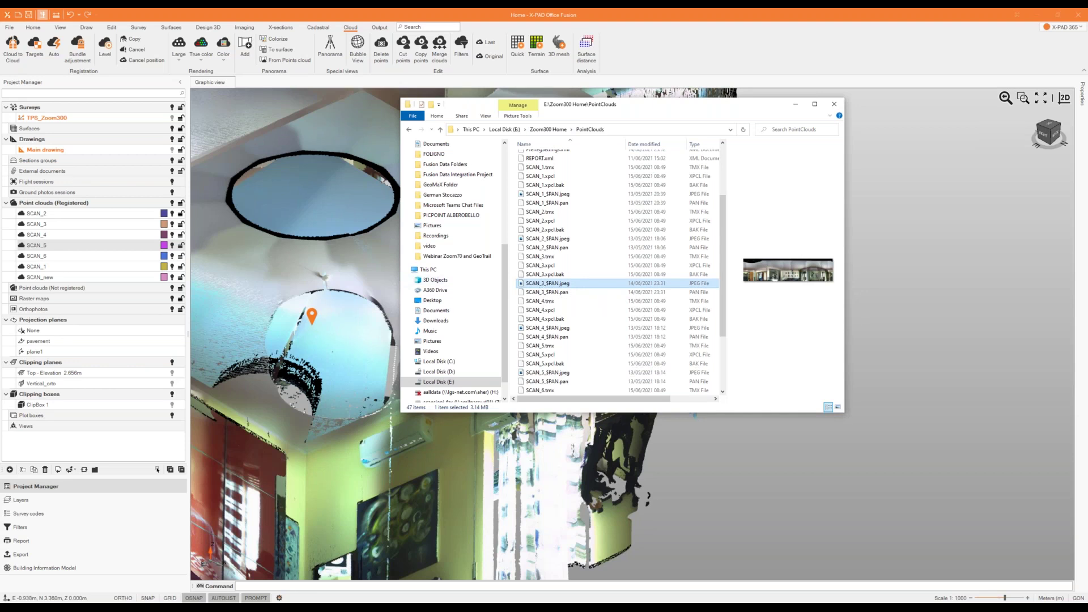
pyautogui.moveTo(0, 28); pyautogui.dragTo(774, 120)
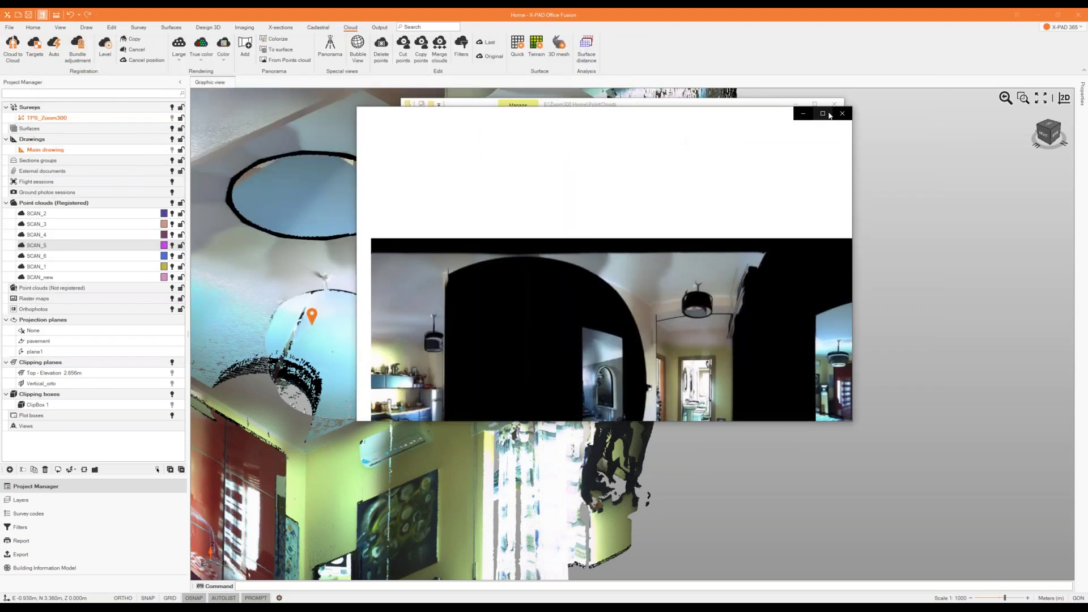
pyautogui.click(823, 114)
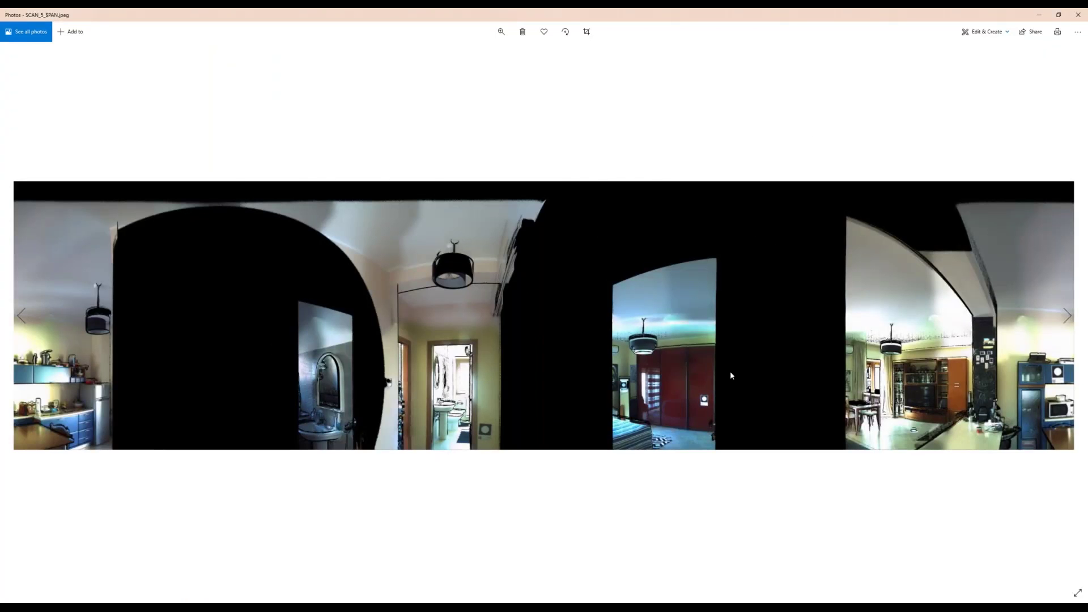
pyautogui.click(1078, 17)
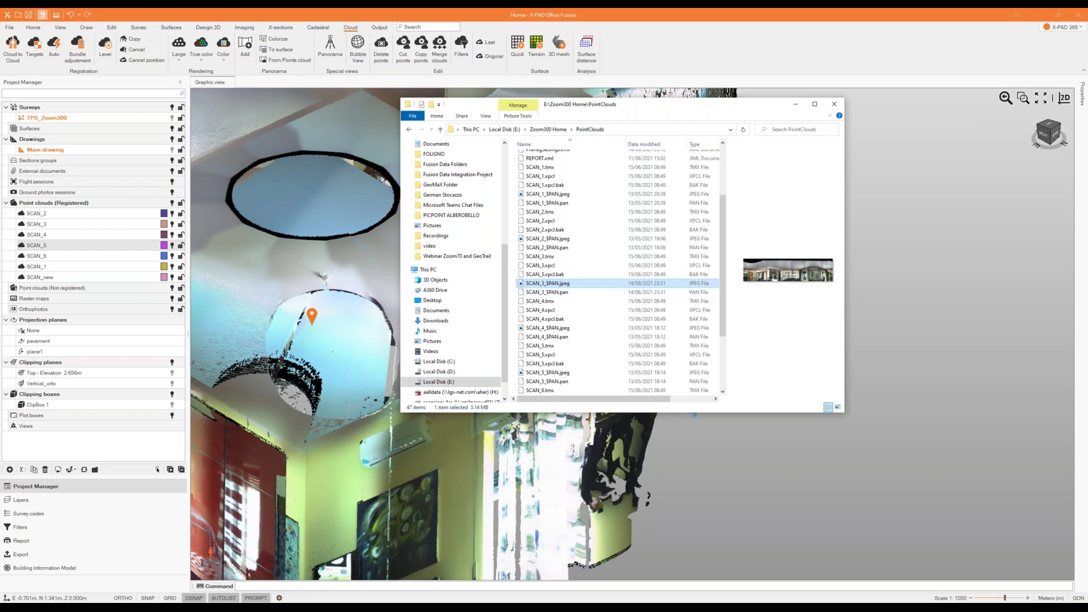
pyautogui.click(795, 104)
# - Hide the registered point clouds except SCAN_3 so that only this scan is displayed
pyautogui.scroll(-6, 758, 250)
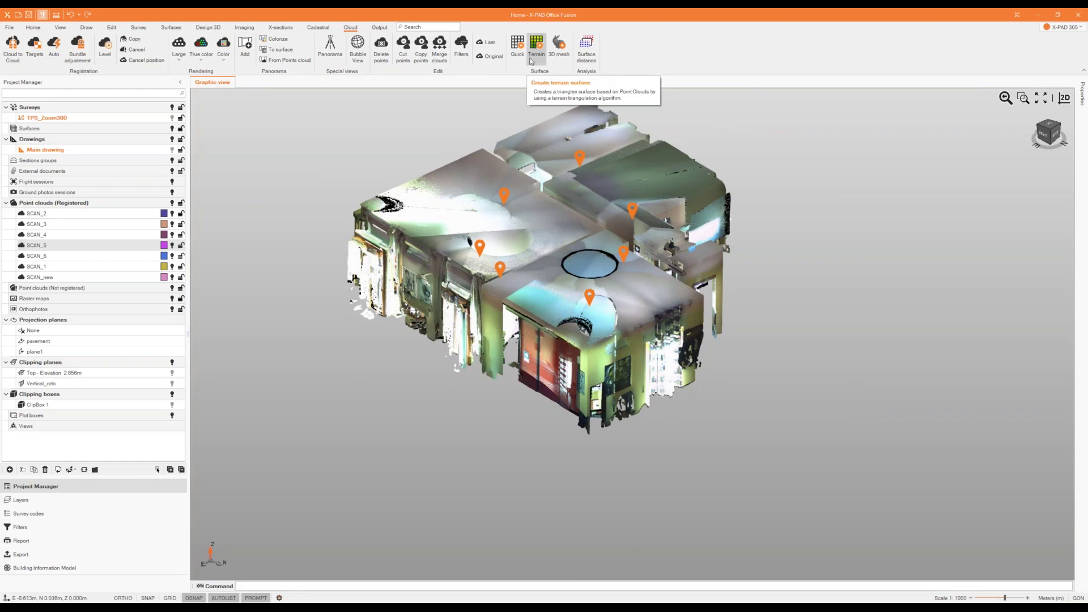
pyautogui.scroll(2, 530, 70)
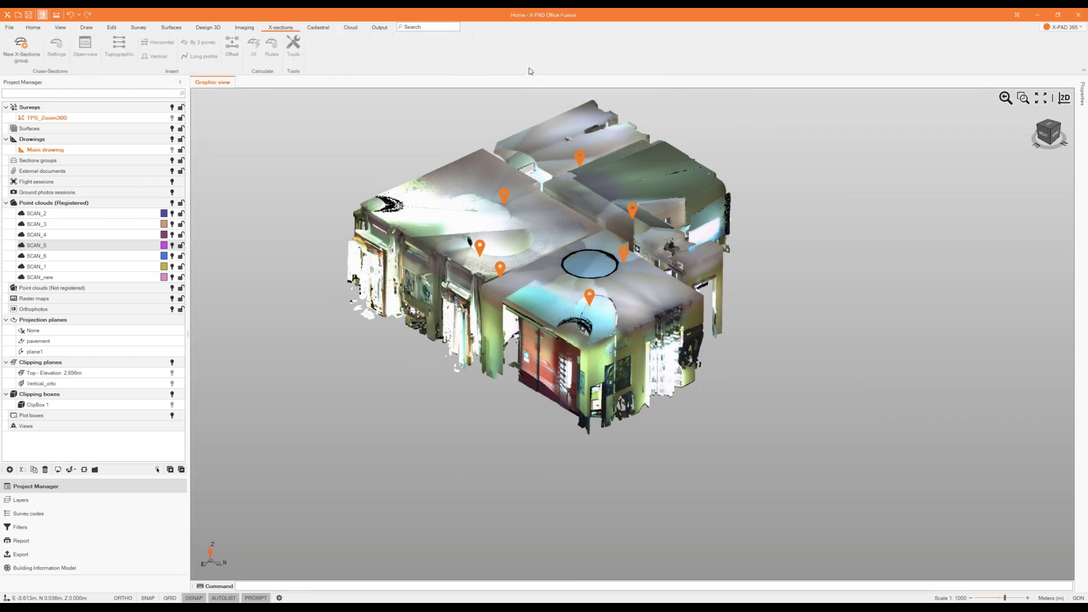
pyautogui.click(352, 28)
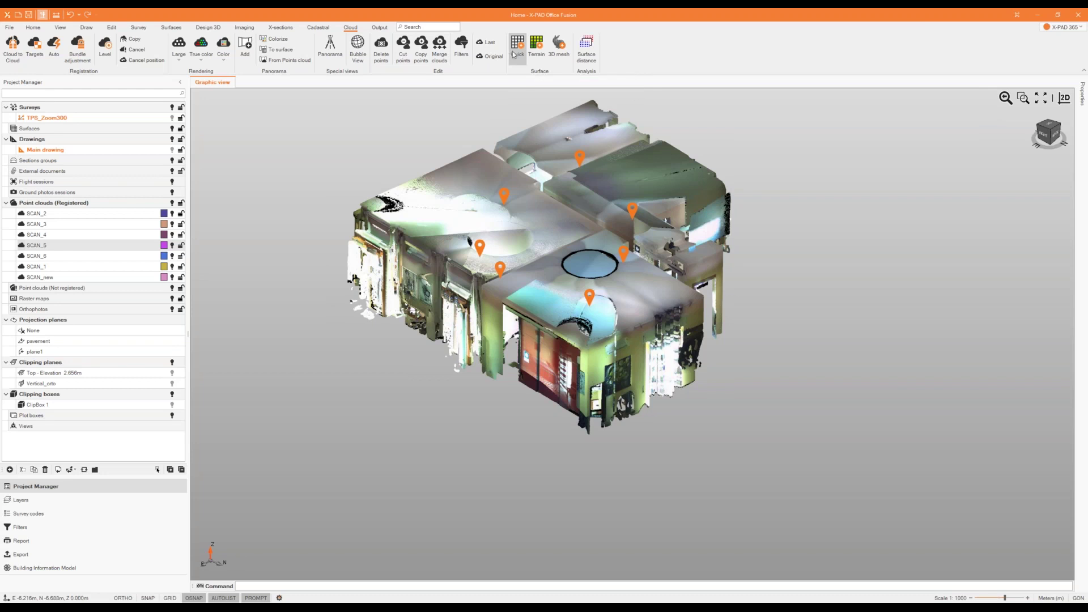
pyautogui.scroll(2, 627, 158)
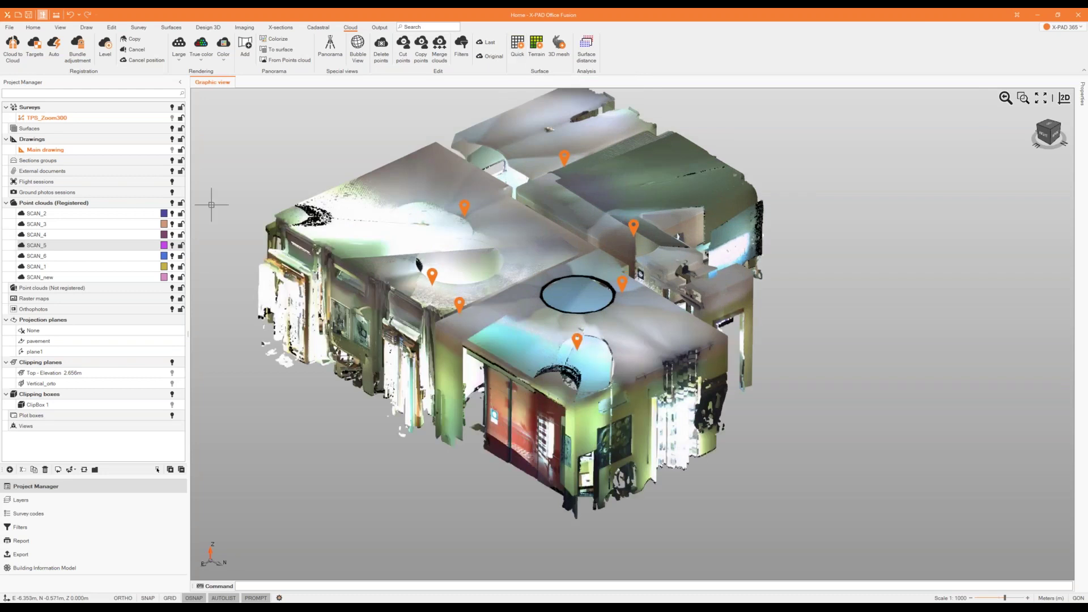
pyautogui.click(172, 202)
pyautogui.click(172, 224)
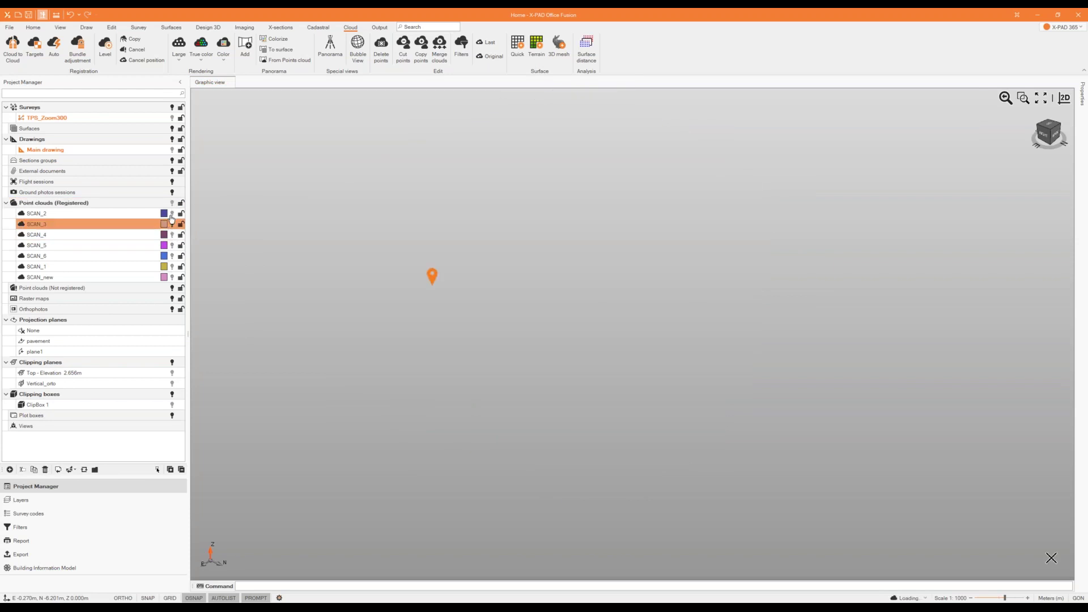
pyautogui.click(172, 203)
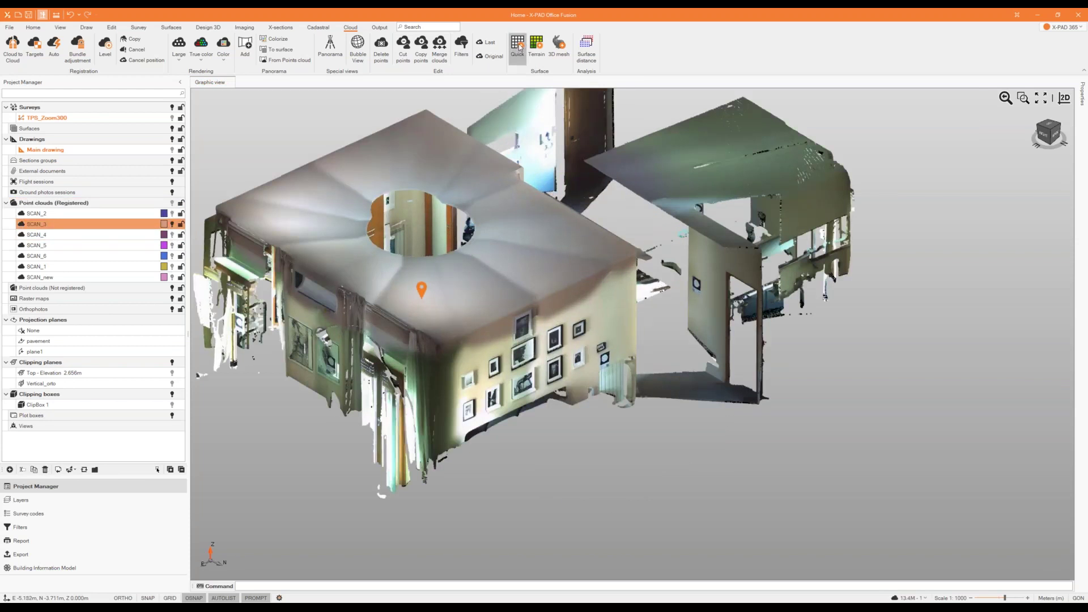
# - Start a quick surface from the SCAN_3 point cloud with the surface name 3, adding no other clouds
pyautogui.click(517, 45)
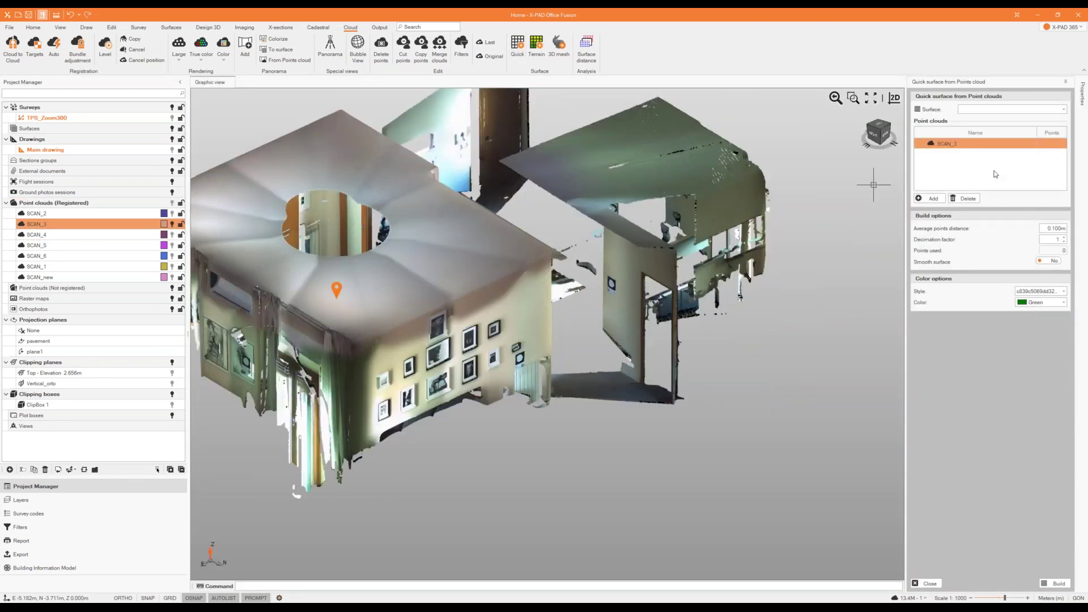
pyautogui.click(983, 109)
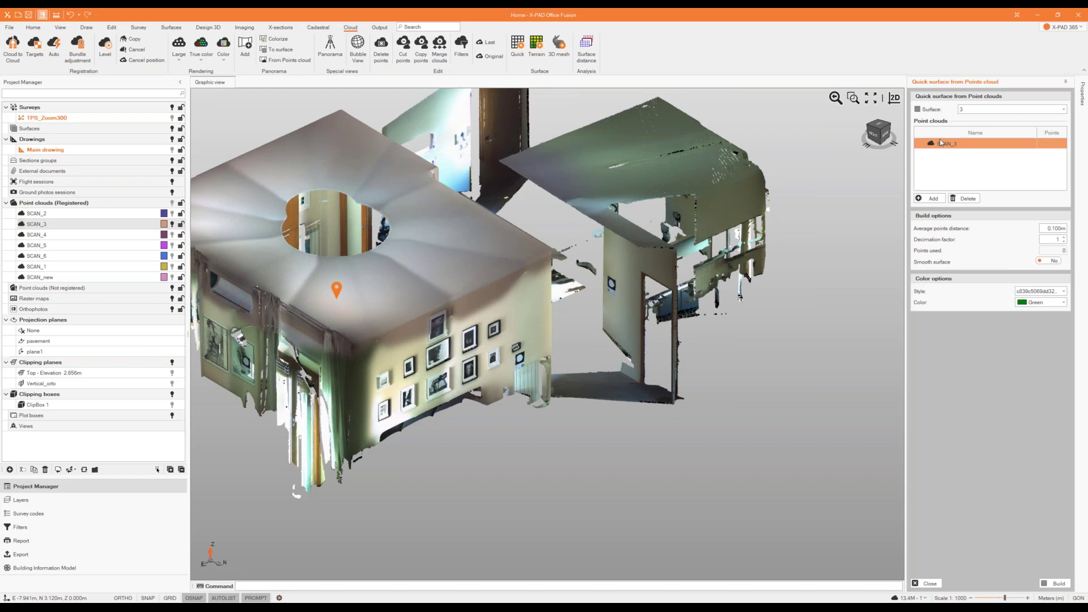
pyautogui.click(932, 199)
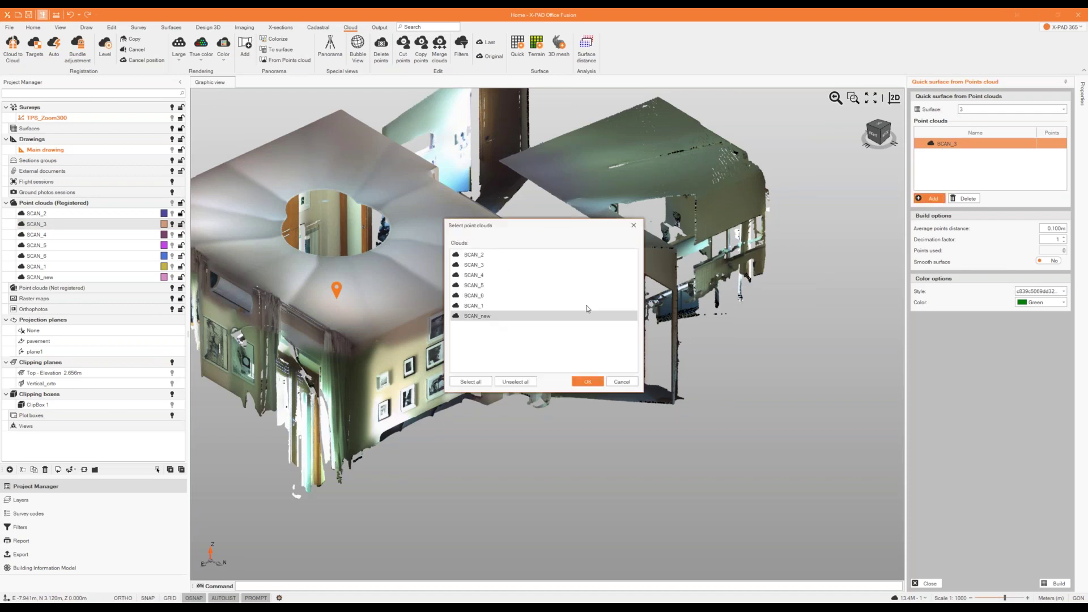
pyautogui.click(633, 225)
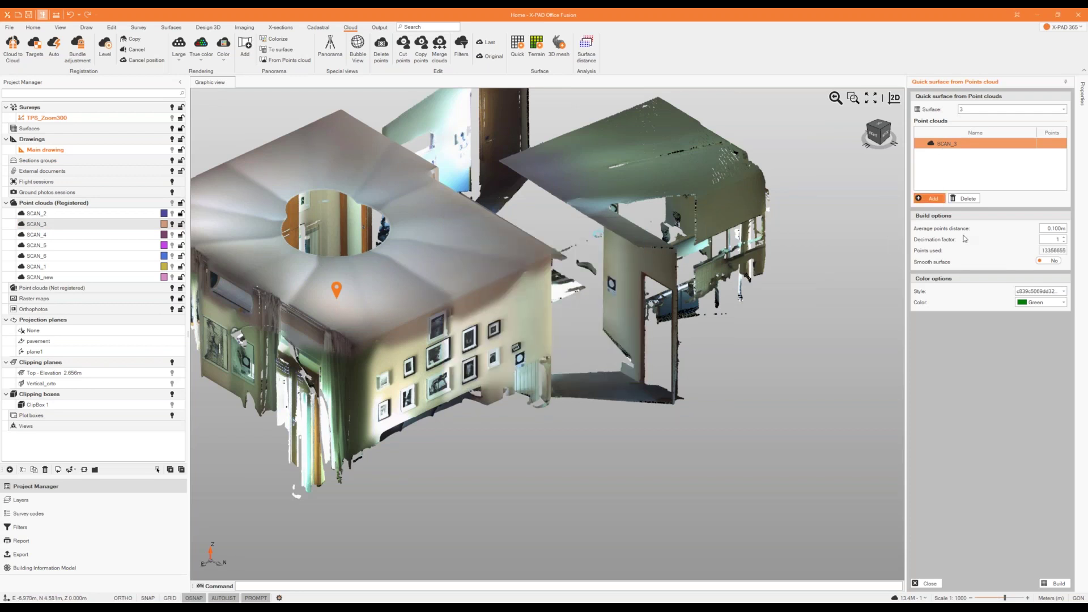
# - Set the average points distance to 0.500 m and the colour style to Point's color, and build the surface
pyautogui.click(1057, 228)
pyautogui.write('5')
pyautogui.click(1056, 291)
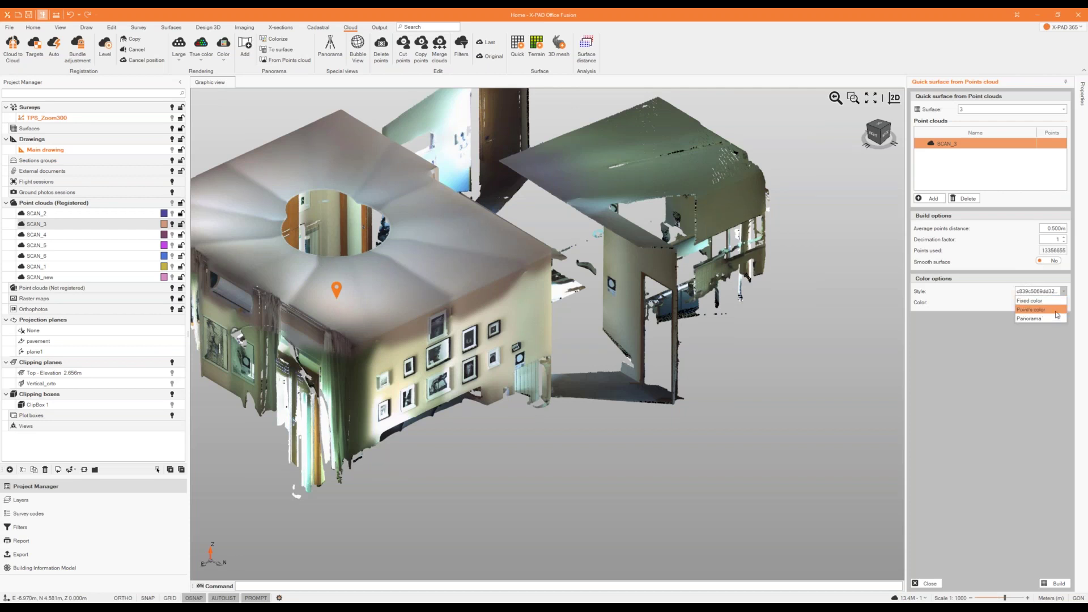
pyautogui.click(1047, 309)
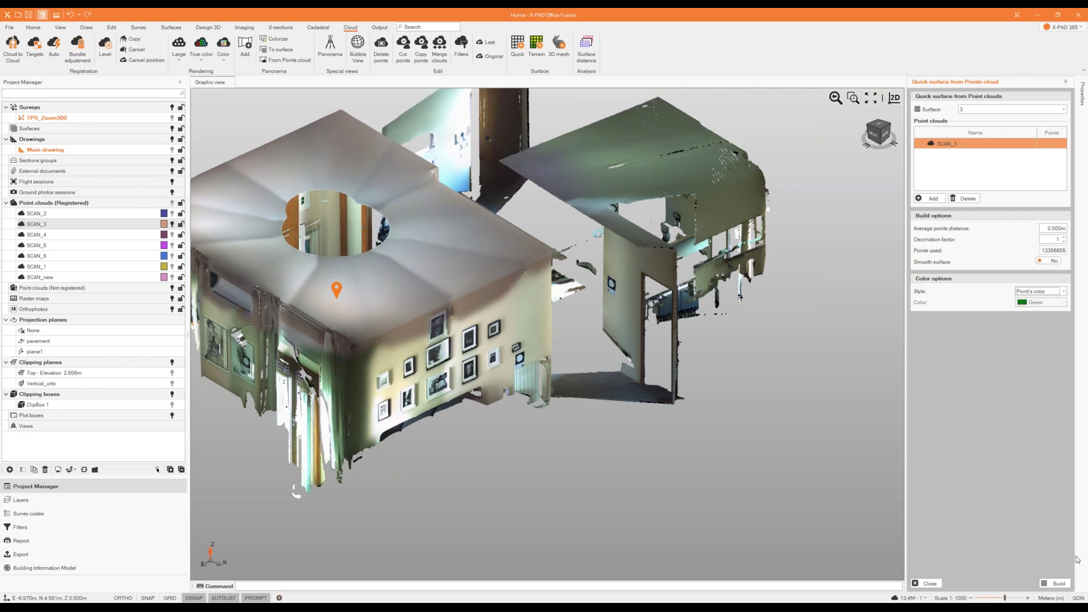
pyautogui.click(1058, 583)
# - Set the average points distance to 0.200 m and the style to Fixed color, and try to build the surface
pyautogui.click(1057, 228)
pyautogui.moveTo(1059, 227); pyautogui.dragTo(1057, 227)
pyautogui.write('2')
pyautogui.click(1047, 292)
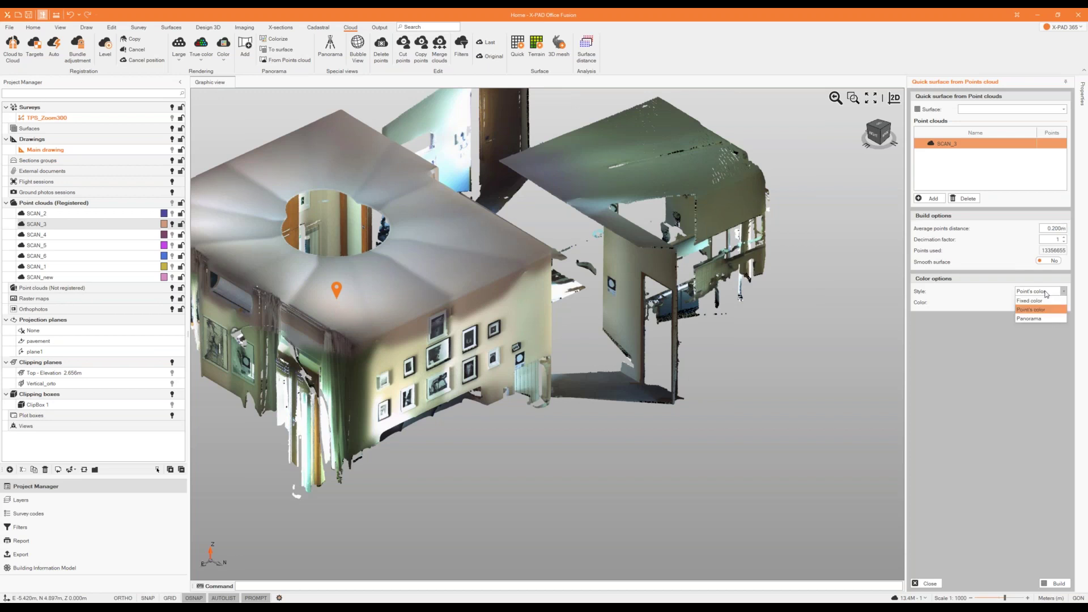
pyautogui.click(1046, 301)
pyautogui.click(1055, 582)
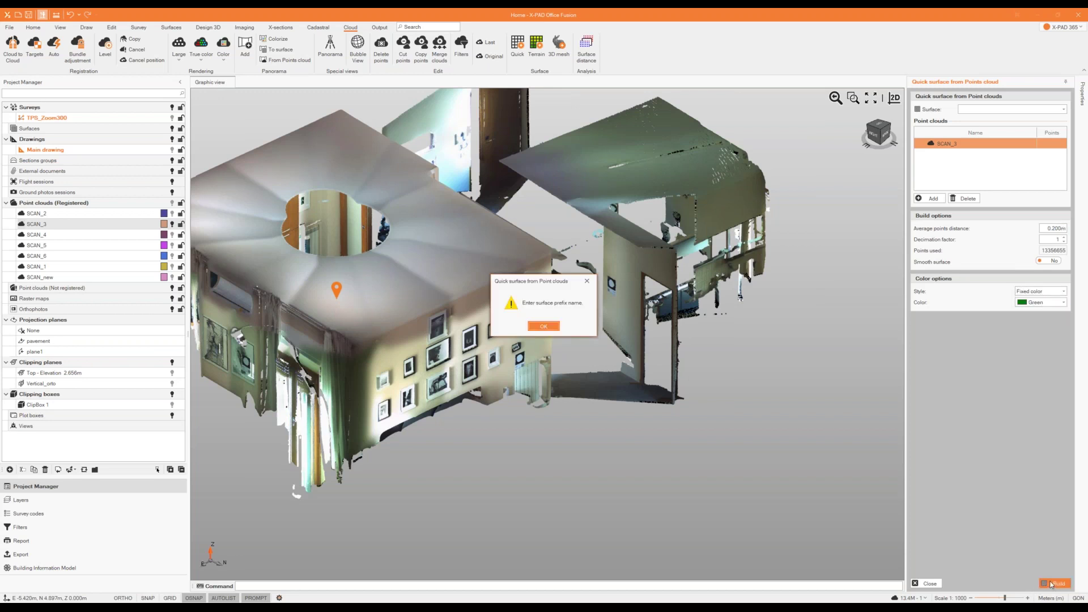
pyautogui.click(543, 326)
# - Name the surface scan3, build it from SCAN_3, and close the quick surface command
pyautogui.click(1020, 110)
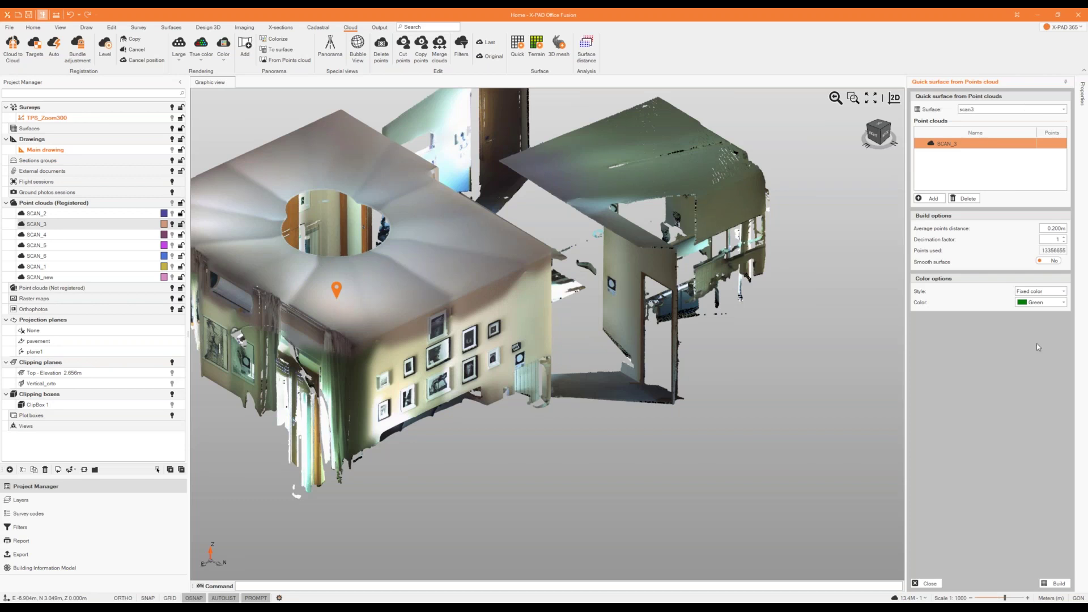
pyautogui.click(1055, 583)
pyautogui.scroll(-3, 894, 293)
pyautogui.scroll(2, 893, 293)
pyautogui.click(926, 583)
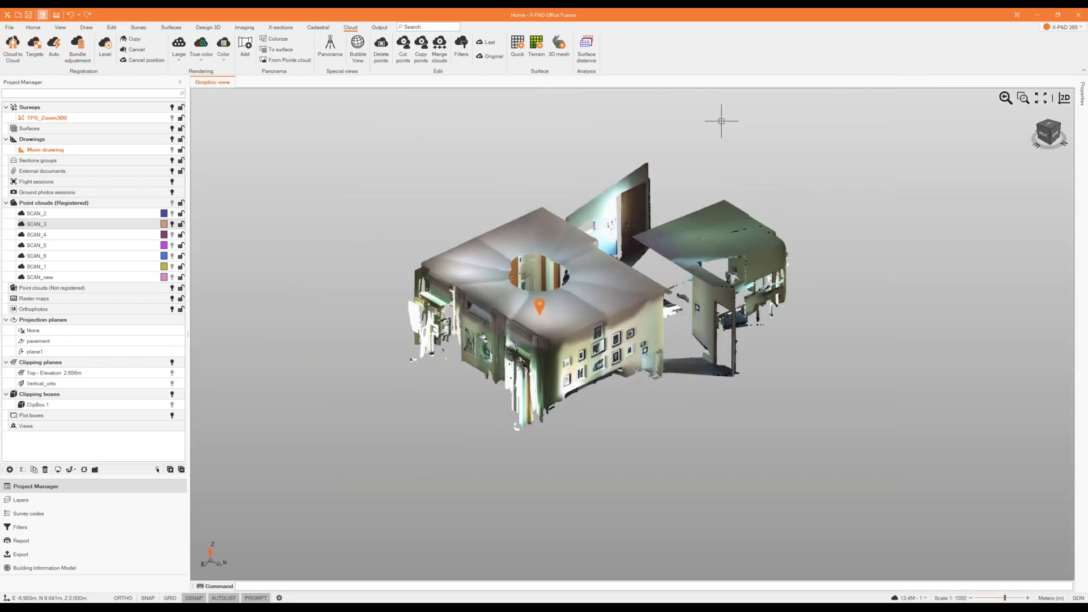
# - Build another quick surface from SCAN_3 named scan3, using the Point's color style
pyautogui.click(518, 52)
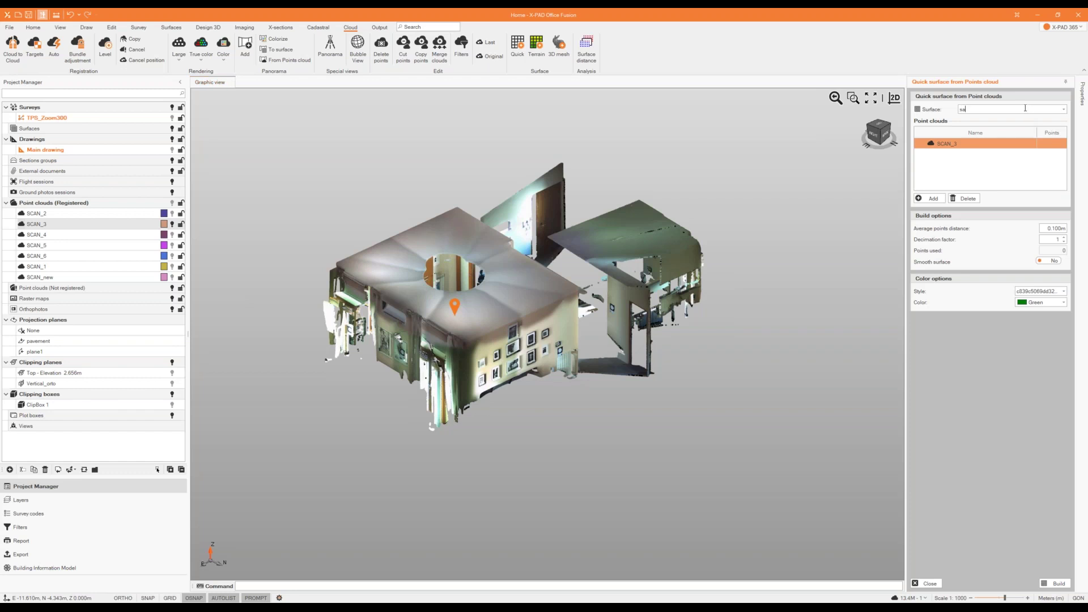
pyautogui.write('scan3')
pyautogui.click(1062, 304)
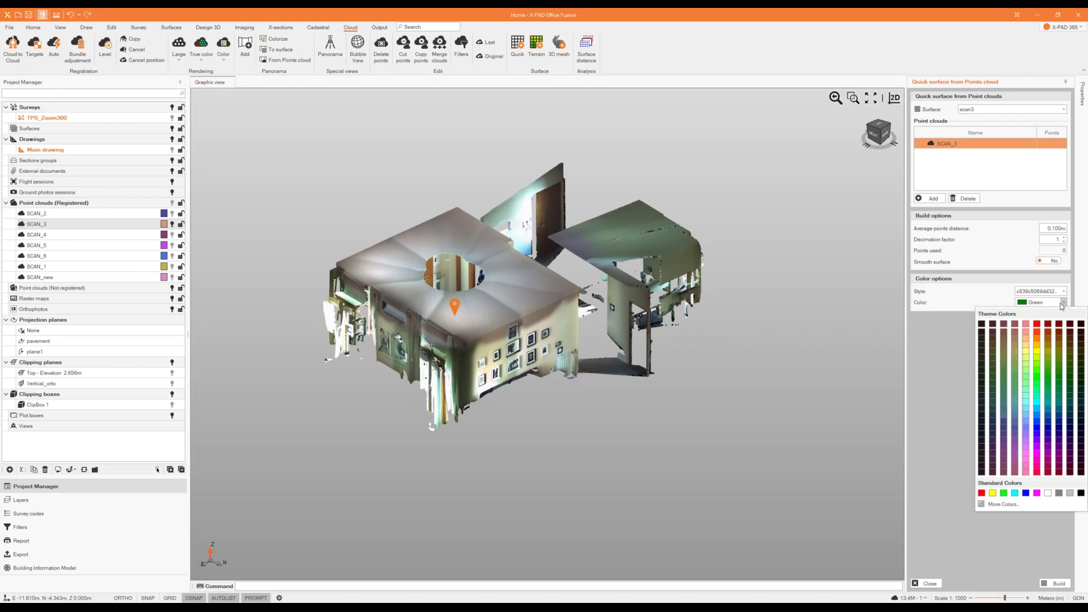
pyautogui.click(1065, 291)
pyautogui.click(1030, 309)
pyautogui.click(1055, 583)
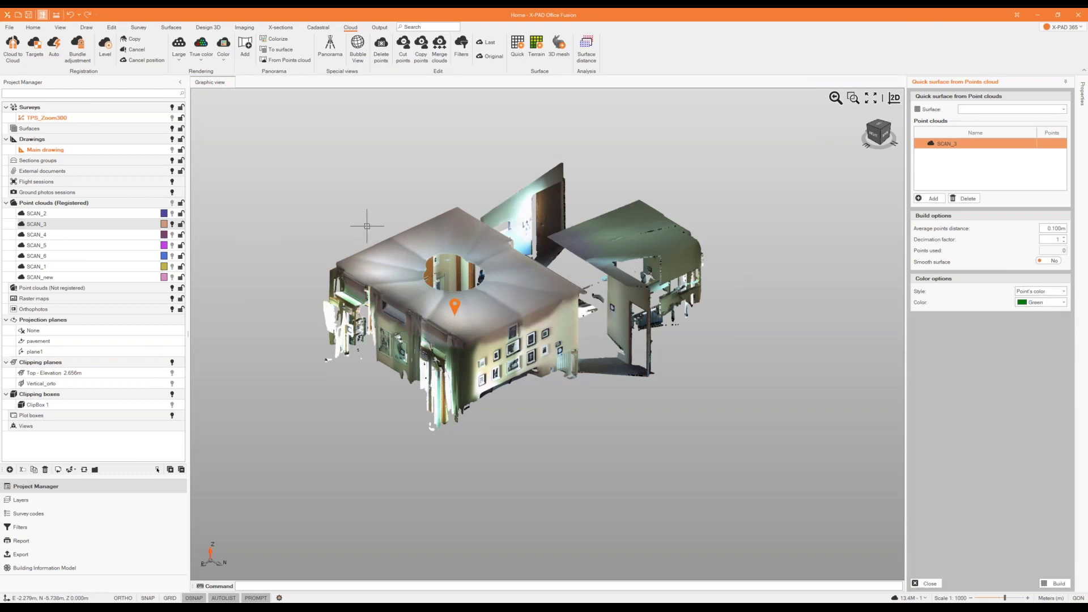
# - Close the quick surface command and review the options of the 3D mesh from point clouds command before closing it
pyautogui.click(926, 583)
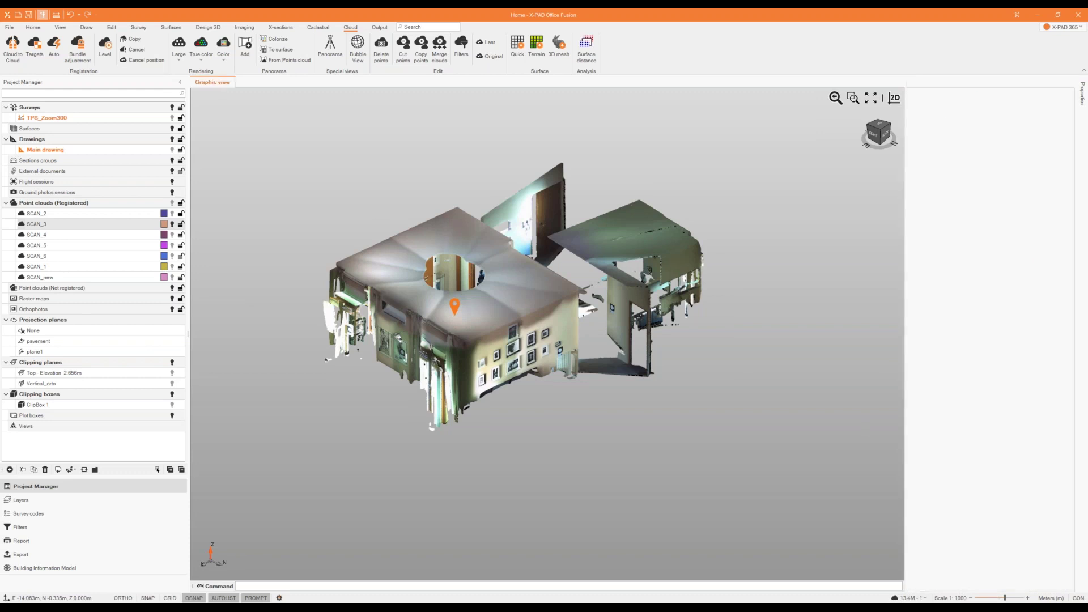
pyautogui.scroll(1, 547, 53)
pyautogui.scroll(-1, 547, 54)
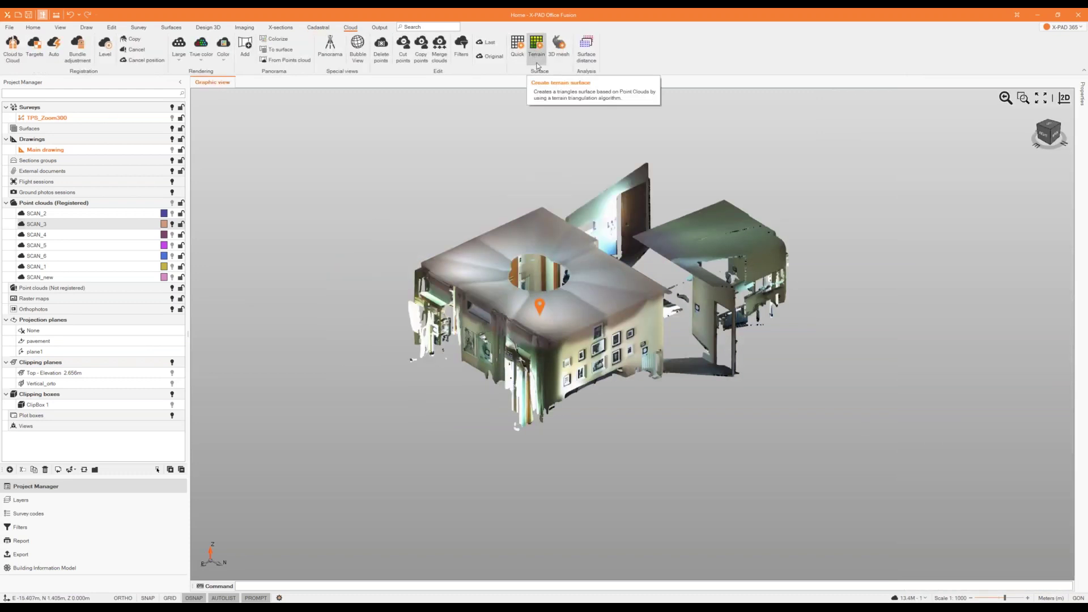
pyautogui.click(535, 60)
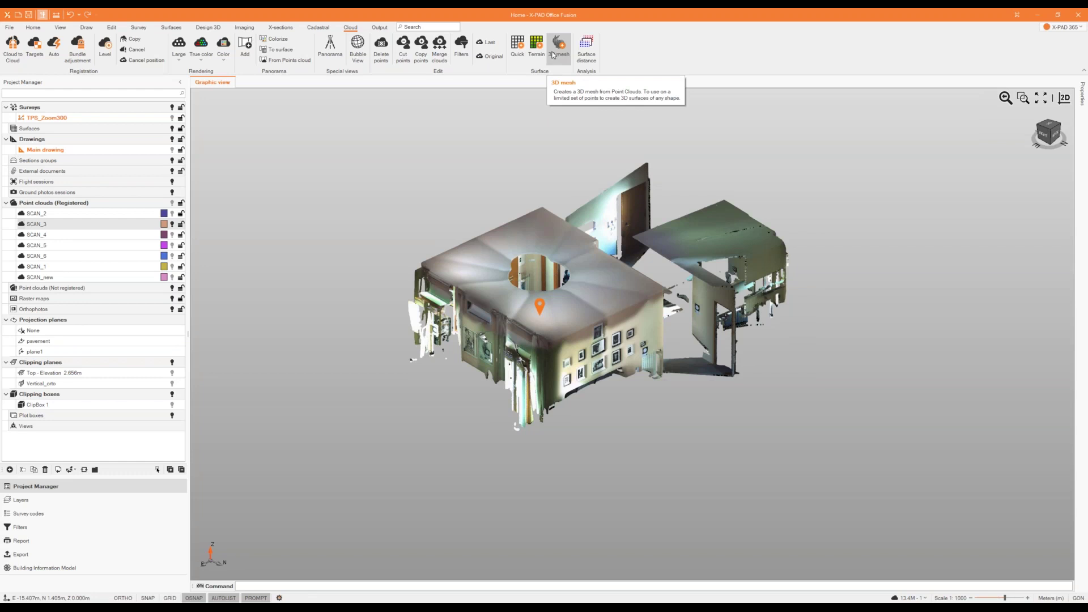
pyautogui.click(554, 52)
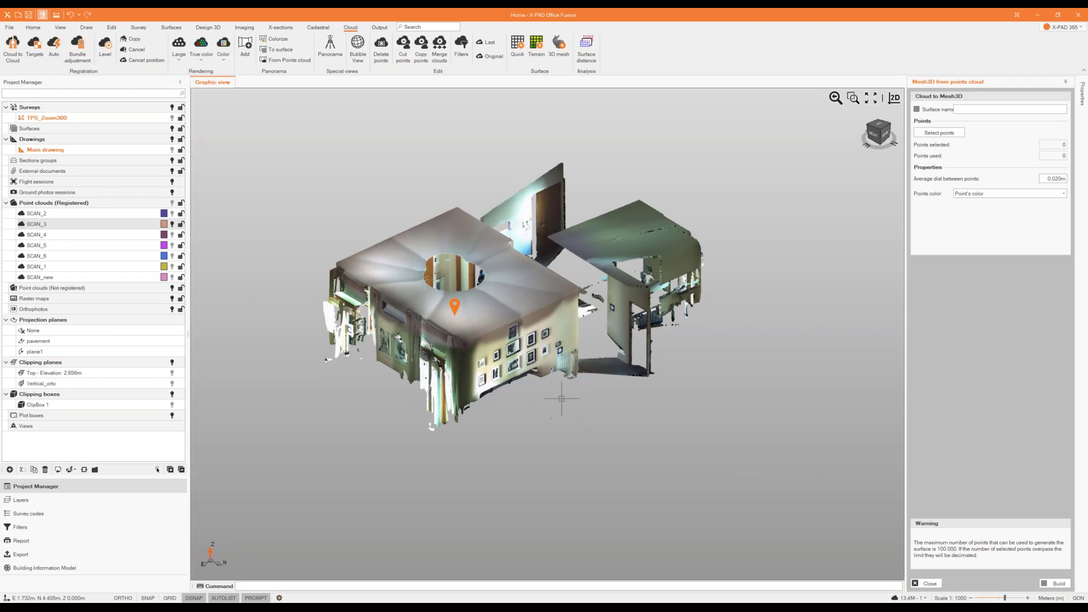
pyautogui.click(924, 584)
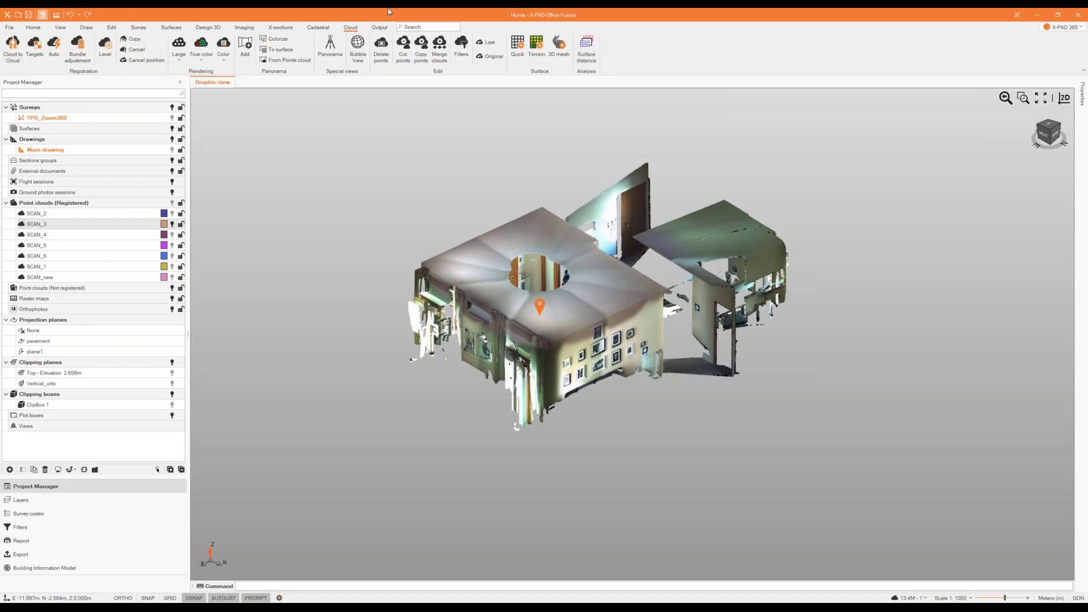
# - Create a horizontal projection plane with its reference elevation picked on SCAN_3's wall, beside the framed pictures near the room corner
pyautogui.click(91, 28)
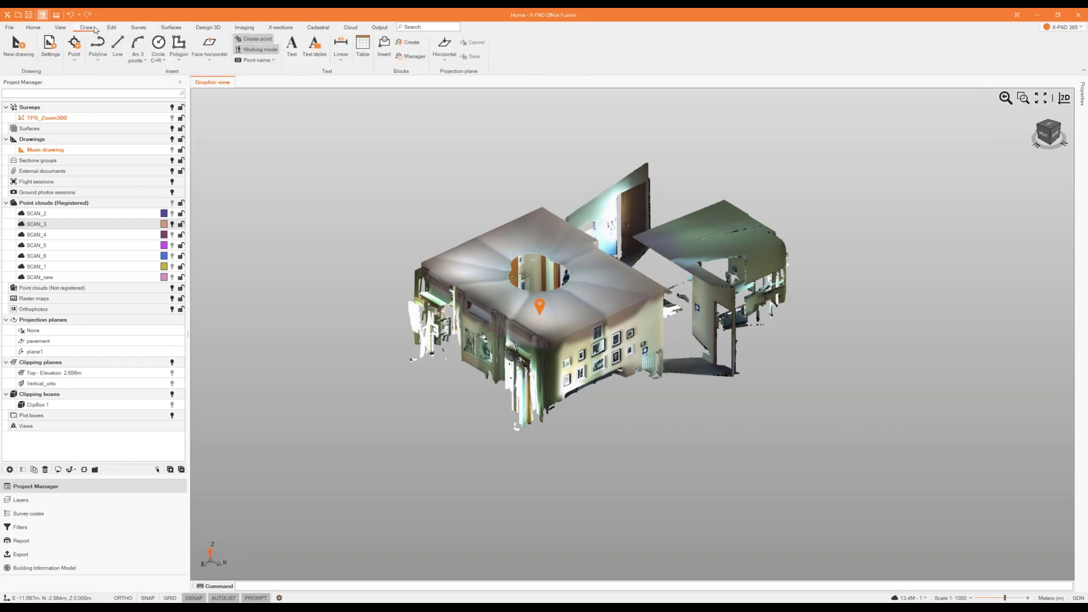
pyautogui.scroll(-2, 815, 330)
pyautogui.scroll(3, 725, 291)
pyautogui.moveTo(637, 348); pyautogui.dragTo(583, 375, button='middle')
pyautogui.scroll(-3, 632, 359)
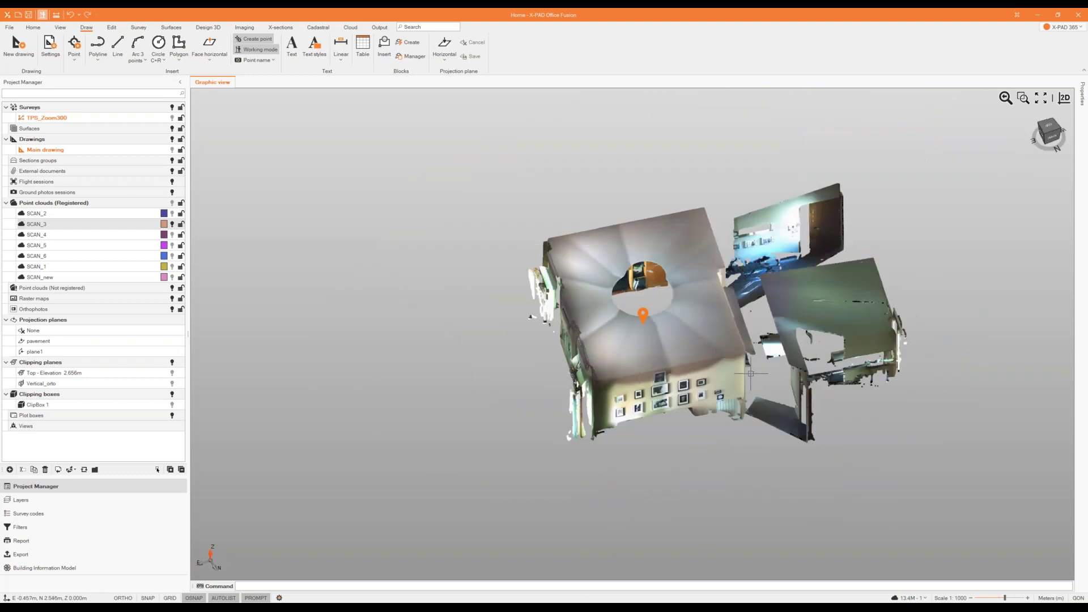
pyautogui.scroll(3, 751, 374)
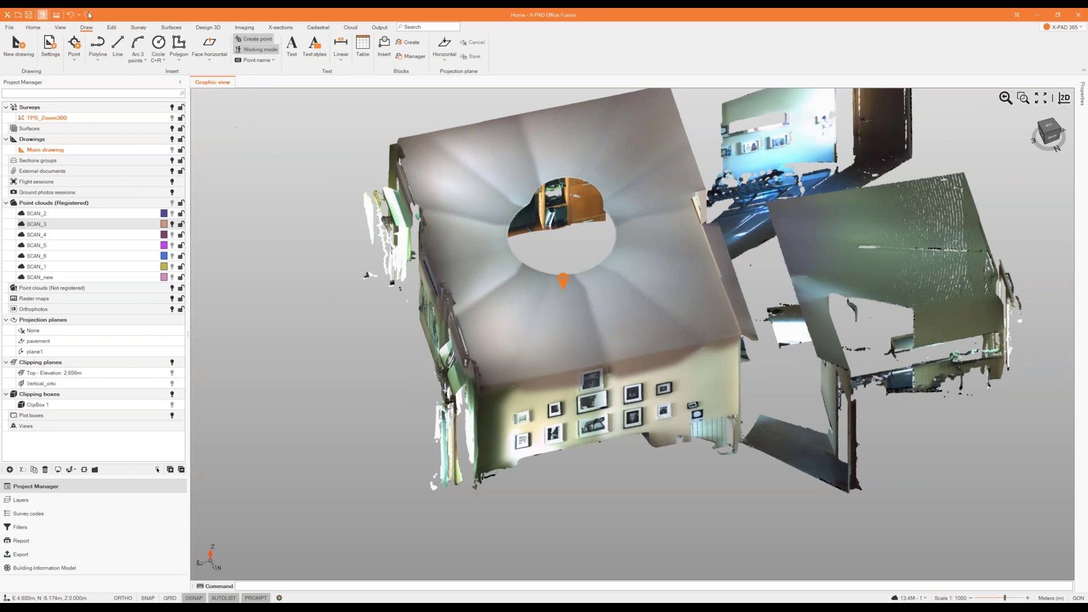
pyautogui.click(443, 62)
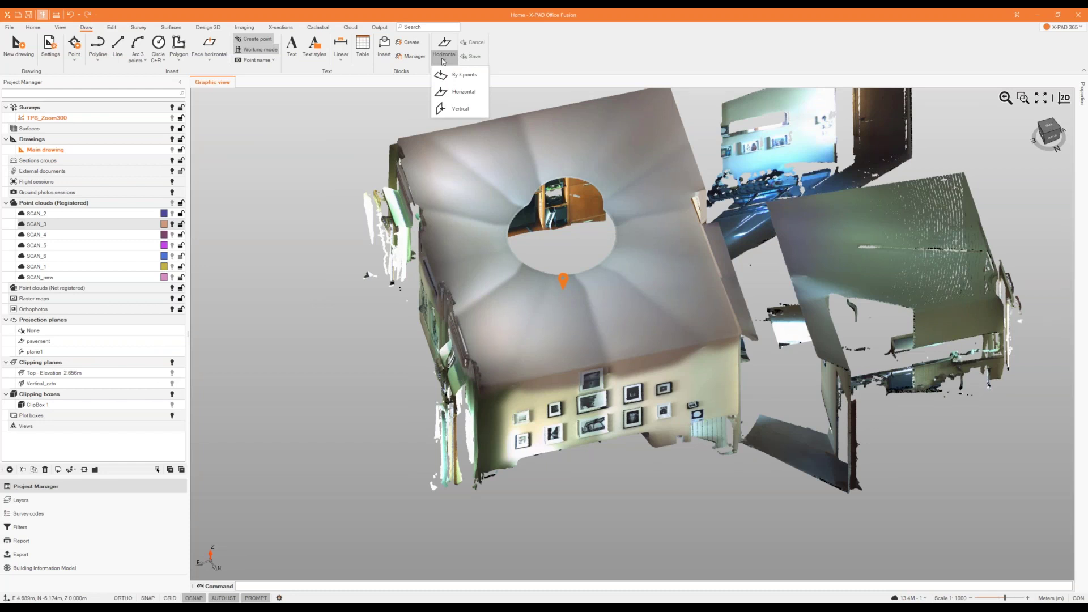
pyautogui.click(462, 91)
pyautogui.moveTo(683, 378); pyautogui.dragTo(772, 386, button='middle')
pyautogui.scroll(3, 765, 383)
pyautogui.scroll(2, 742, 386)
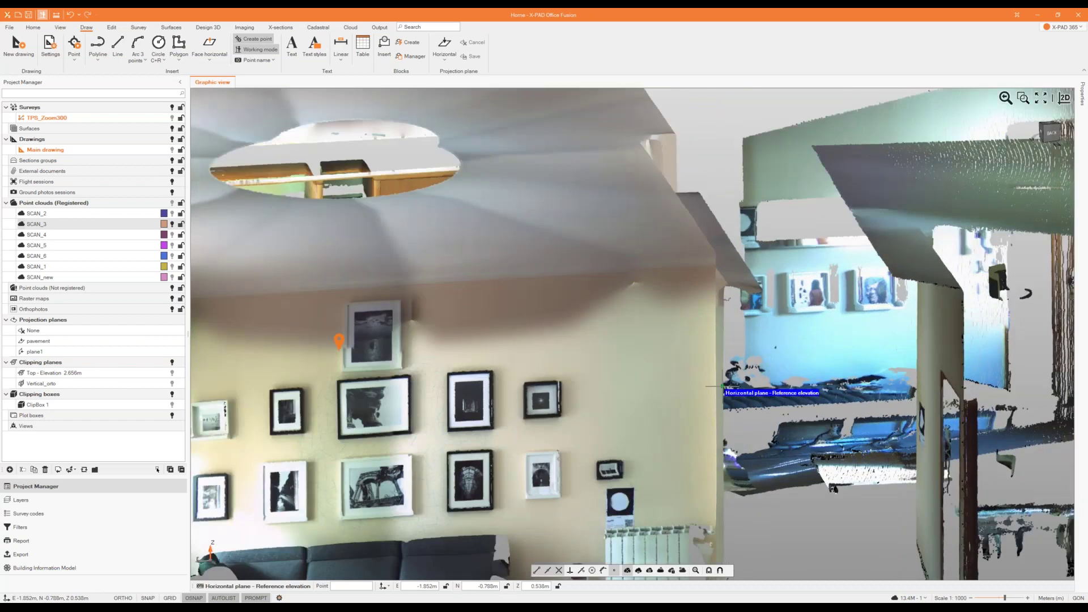
pyautogui.scroll(2, 722, 386)
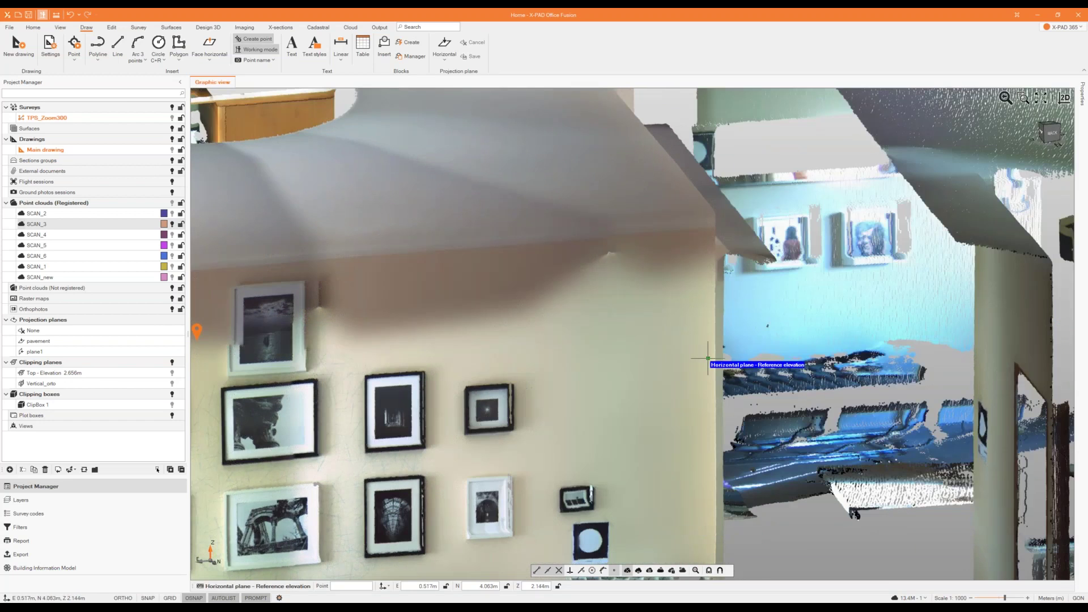
pyautogui.click(708, 358)
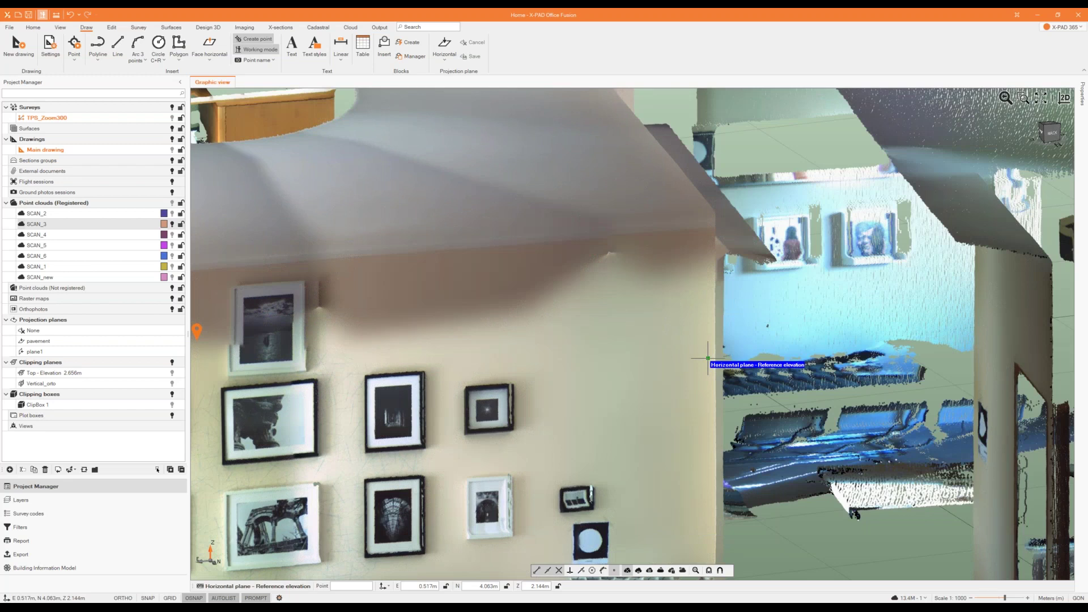
# - Save the horizontal projection plane under the name plan
pyautogui.scroll(-6, 705, 360)
pyautogui.moveTo(732, 397); pyautogui.dragTo(709, 399, button='middle')
pyautogui.scroll(-4, 738, 400)
pyautogui.scroll(4, 706, 380)
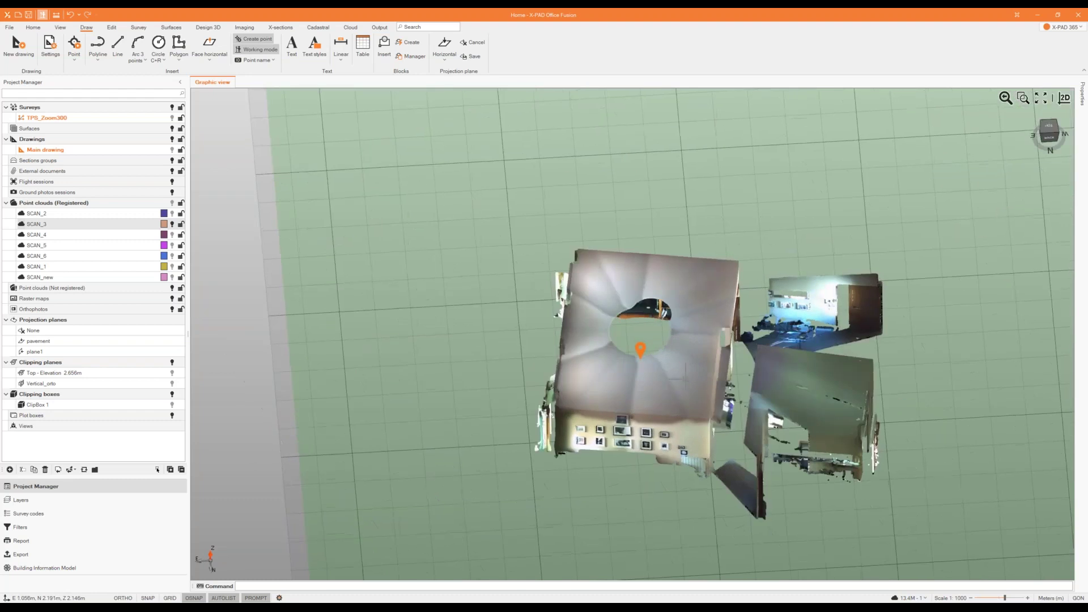
pyautogui.click(475, 57)
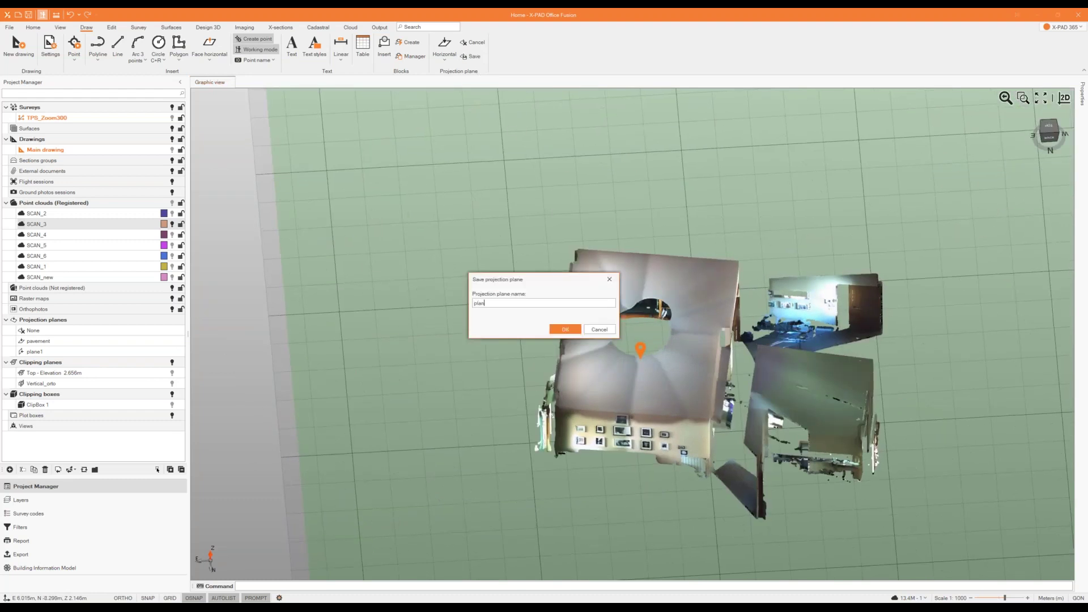
pyautogui.press('Return')
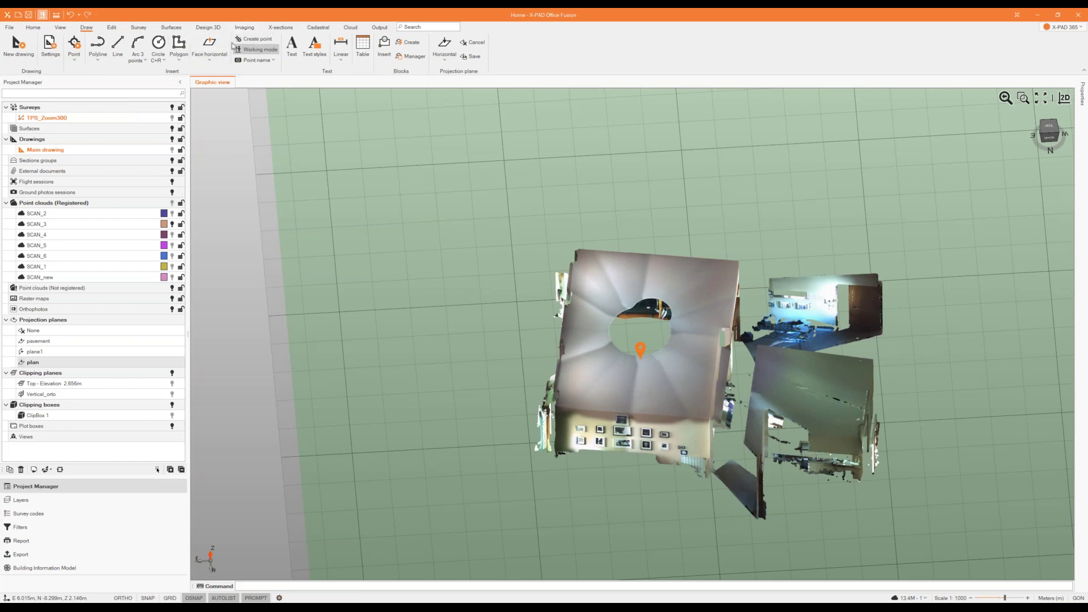
# - Start a polyline on the projection plane and enable the Magnifier in the point cloud snap settings
pyautogui.click(277, 50)
pyautogui.scroll(3, 708, 349)
pyautogui.moveTo(676, 351); pyautogui.dragTo(715, 352, button='middle')
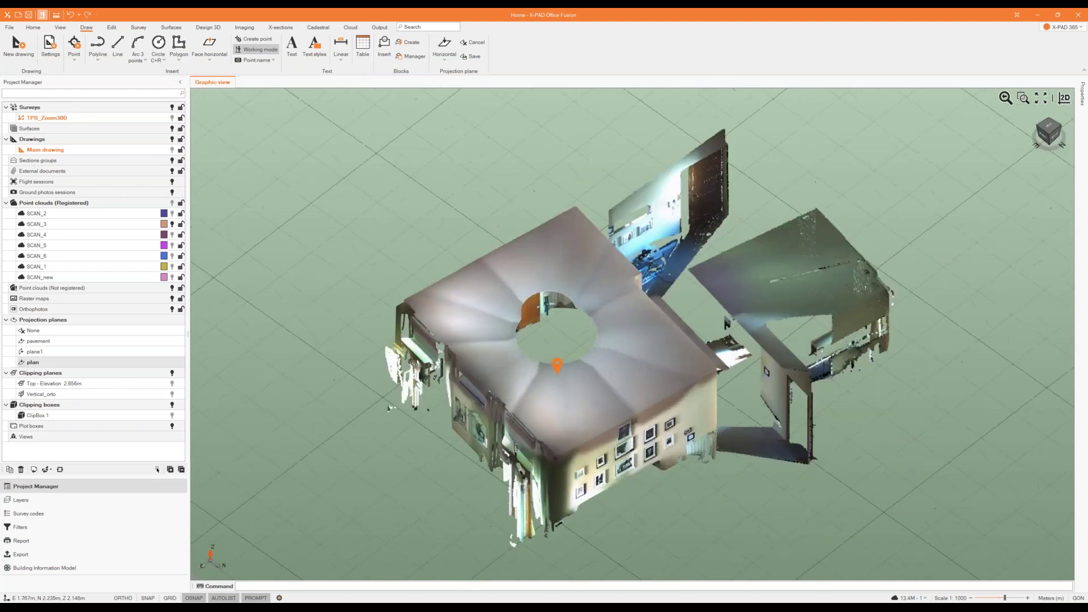
pyautogui.click(97, 45)
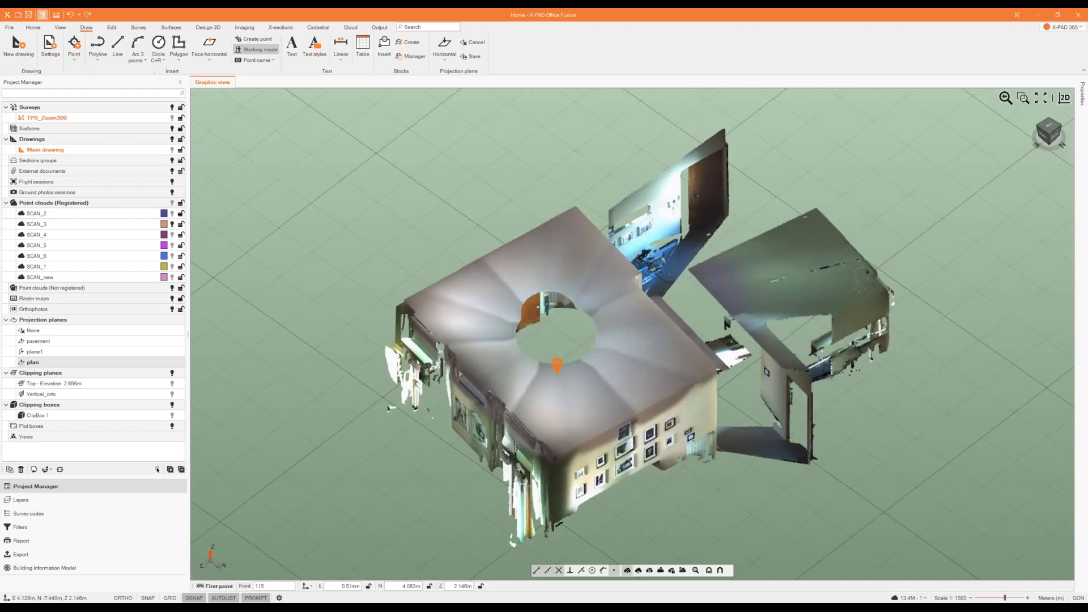
pyautogui.moveTo(640, 347); pyautogui.dragTo(538, 334, button='middle')
pyautogui.scroll(5, 842, 289)
pyautogui.moveTo(801, 287); pyautogui.dragTo(761, 291, button='middle')
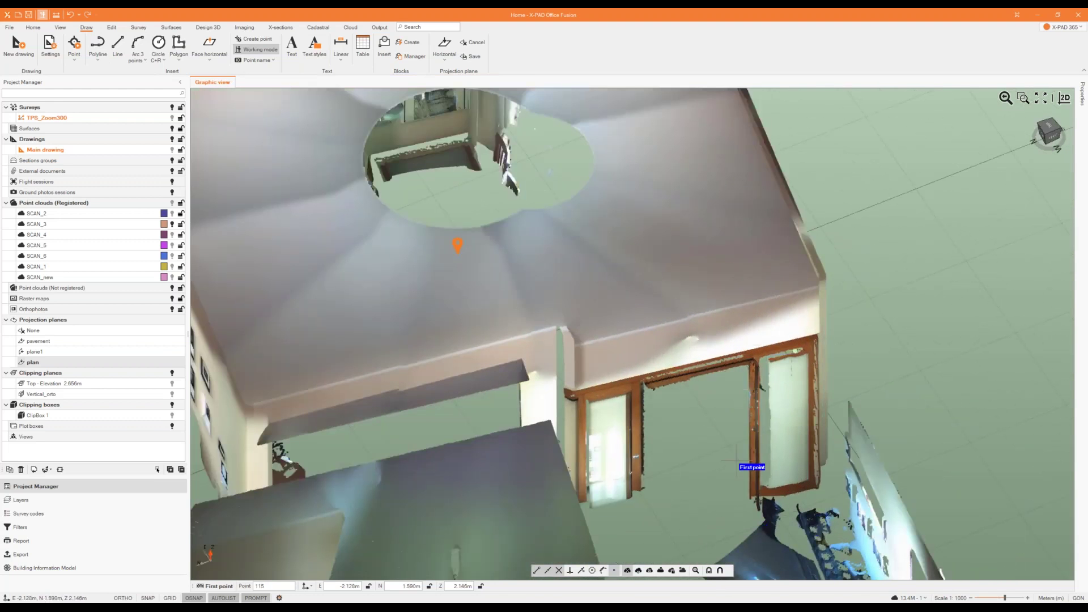
pyautogui.click(720, 570)
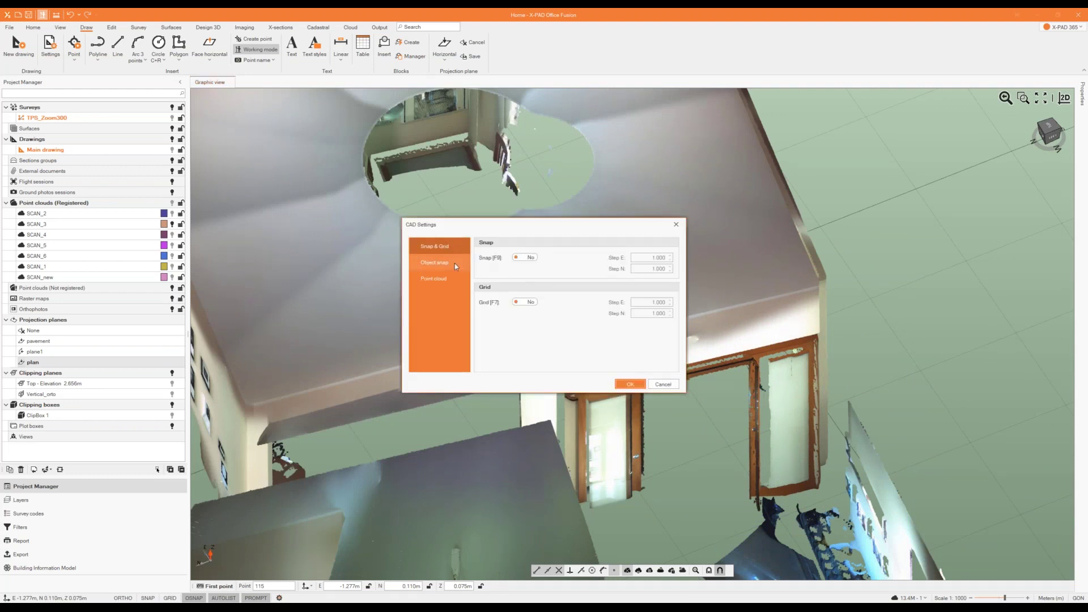
pyautogui.click(430, 268)
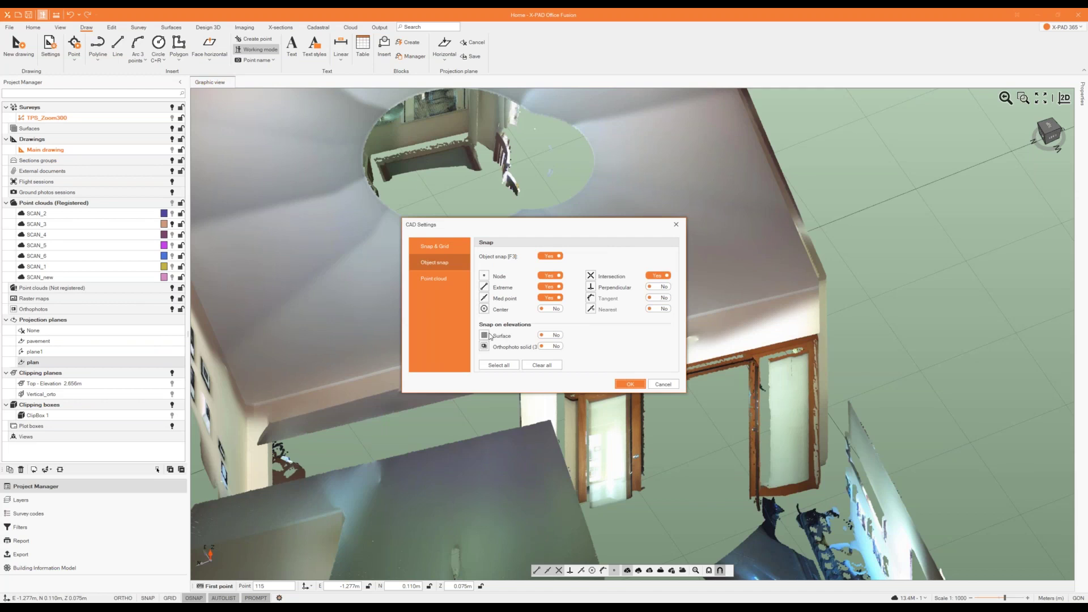
pyautogui.click(446, 278)
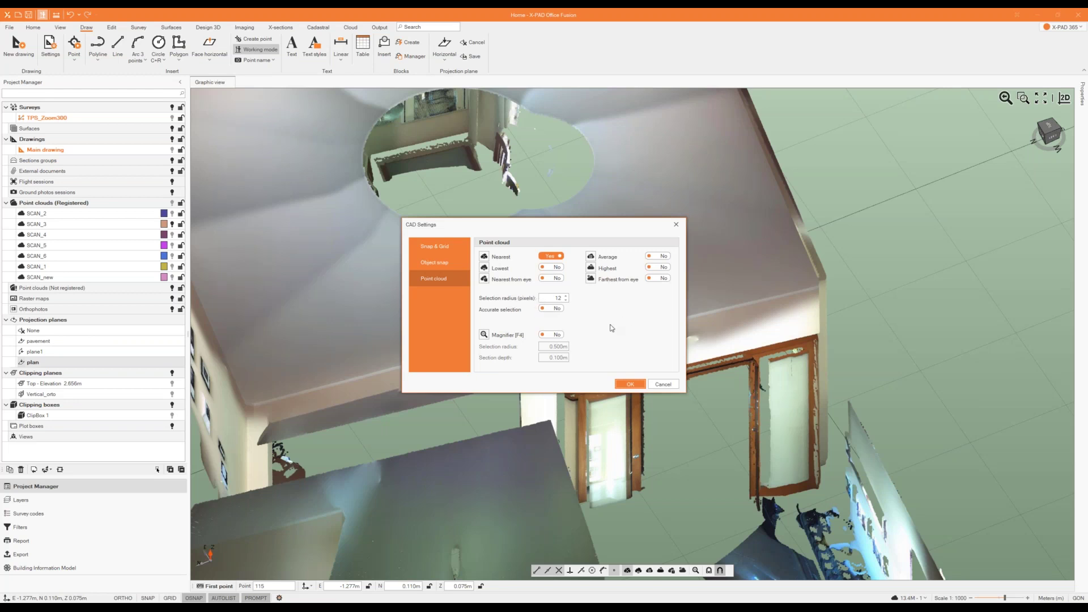
pyautogui.click(557, 337)
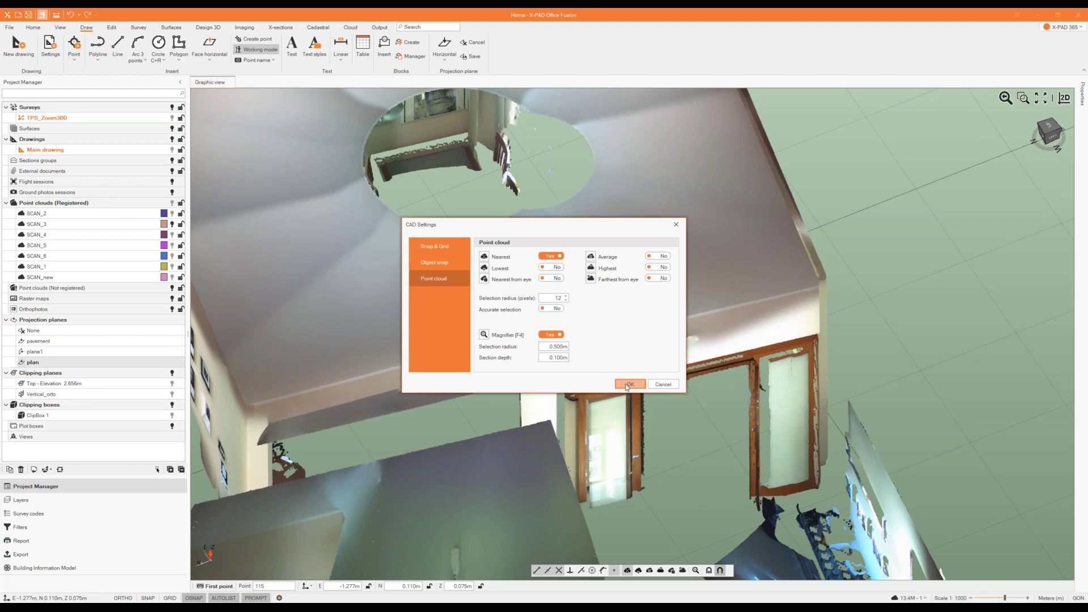
pyautogui.click(627, 384)
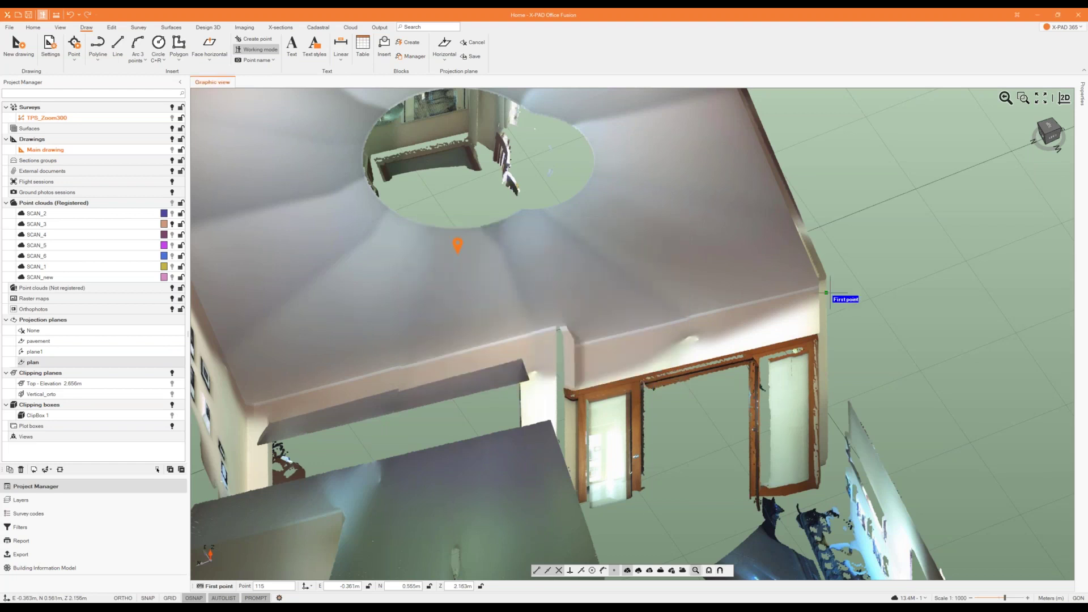
# - Place the polyline's first point at the ceiling corner above the wooden door frame using the magnifier, toggling its automatic planes recognition
pyautogui.scroll(2, 820, 294)
pyautogui.moveTo(820, 294)
pyautogui.mouseDown(button='middle')
pyautogui.moveTo(788, 289)
pyautogui.moveTo(805, 292)
pyautogui.mouseUp(button='middle')
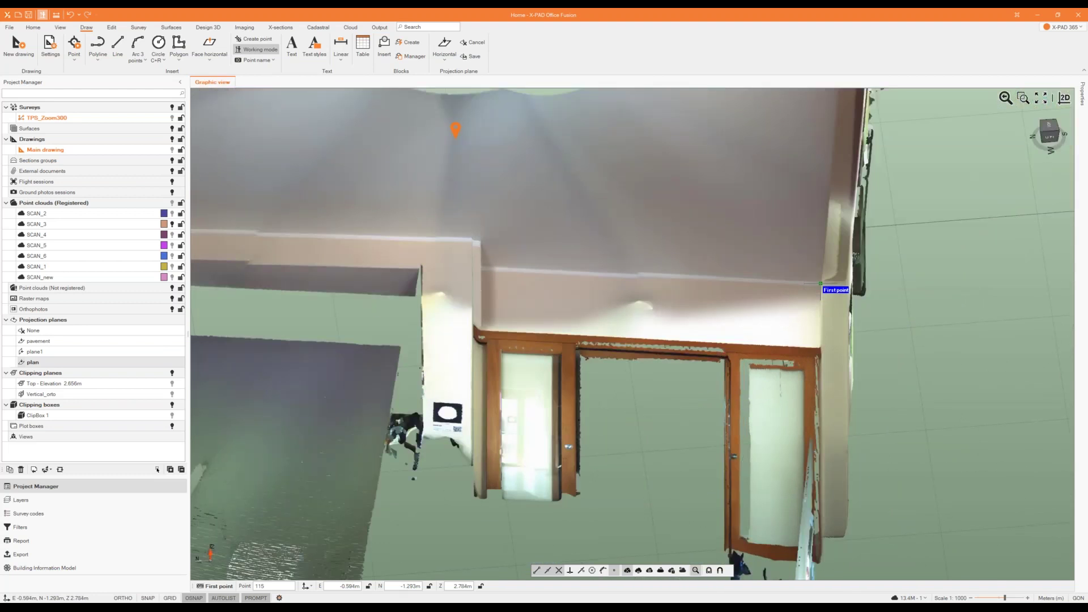
pyautogui.moveTo(820, 283)
pyautogui.moveTo(711, 330); pyautogui.dragTo(765, 339, button='middle')
pyautogui.scroll(5, 744, 326)
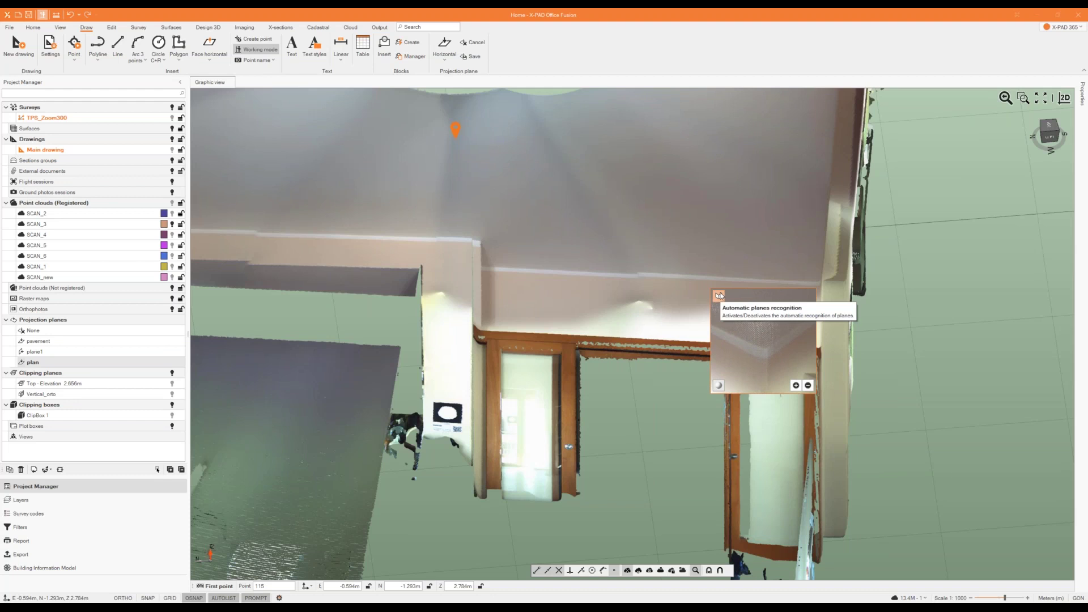
pyautogui.click(720, 295)
pyautogui.moveTo(765, 340); pyautogui.dragTo(772, 367, button='middle')
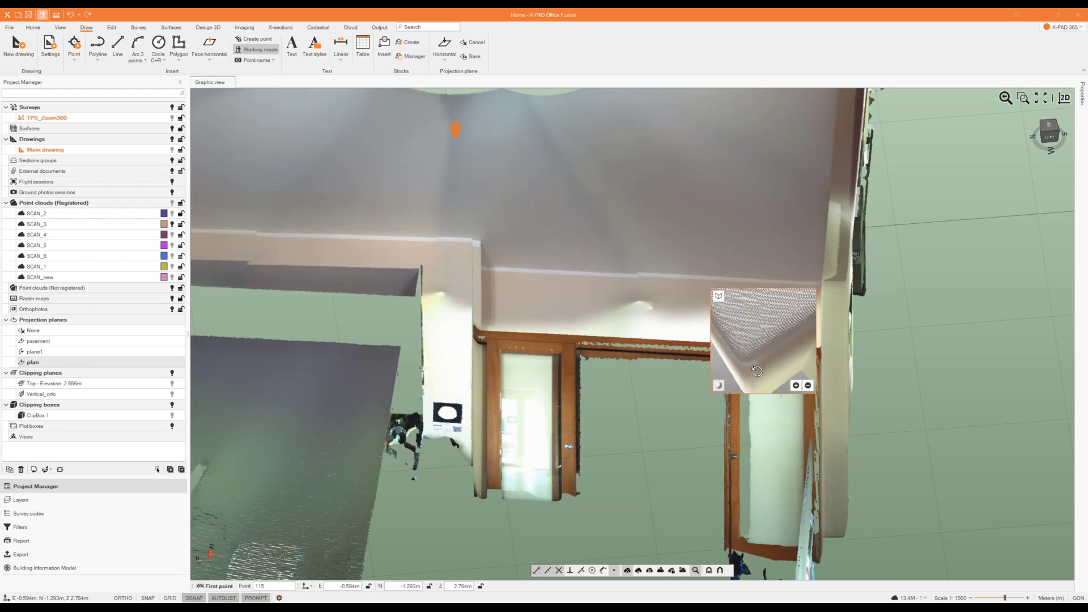
pyautogui.click(731, 341)
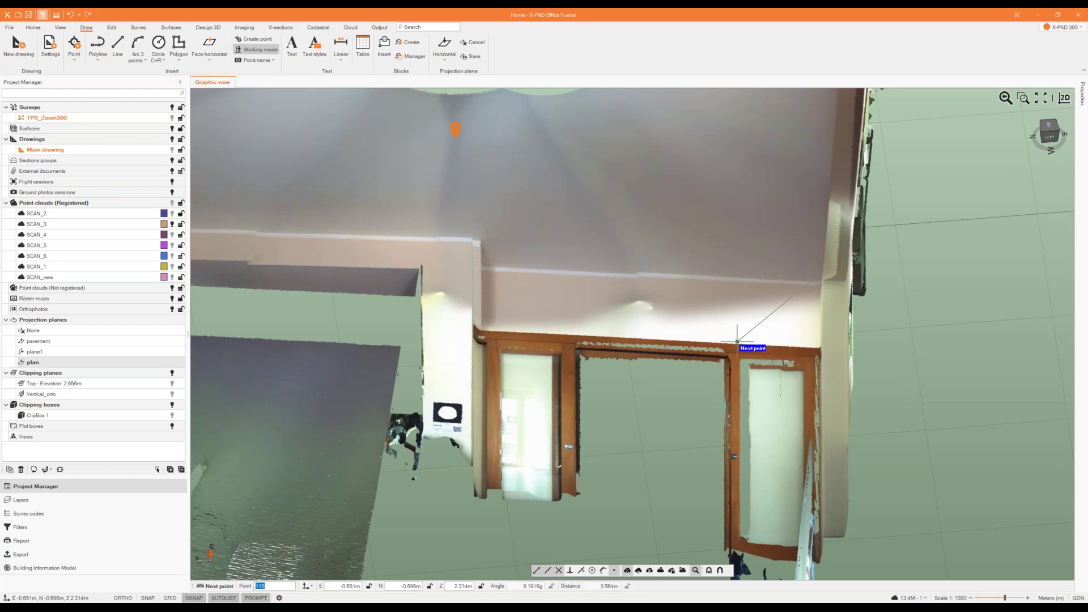
# - Place the polyline's second point with the magnifier at the ceiling corner where the wall steps beside the wooden door frame
pyautogui.scroll(-5, 759, 339)
pyautogui.moveTo(767, 337); pyautogui.dragTo(833, 299, button='middle')
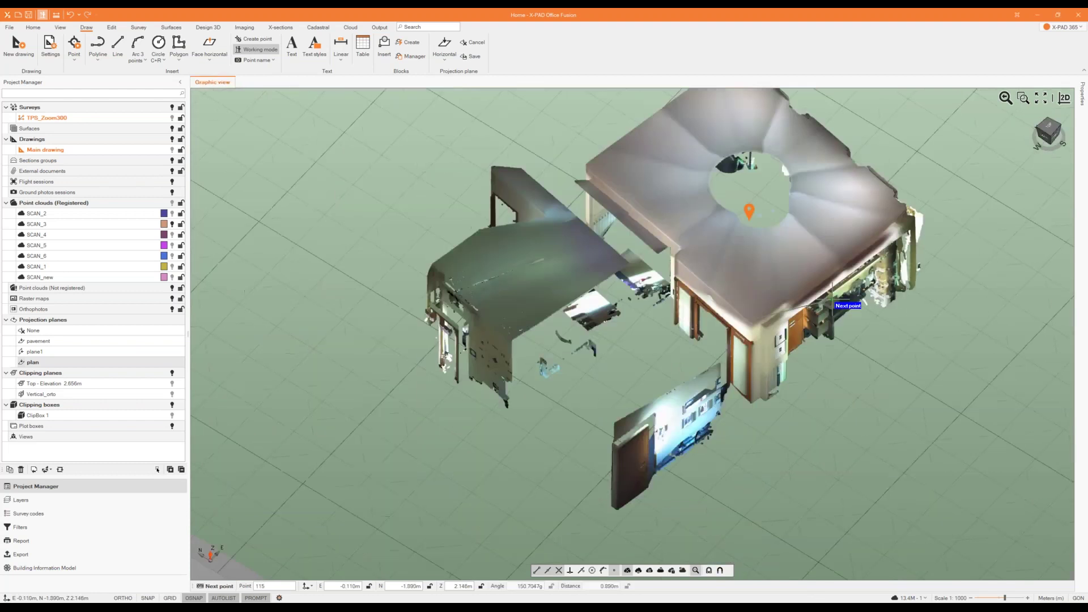
pyautogui.moveTo(668, 255); pyautogui.dragTo(737, 235, button='middle')
pyautogui.scroll(5, 682, 238)
pyautogui.scroll(4, 682, 239)
pyautogui.moveTo(670, 248); pyautogui.dragTo(719, 247, button='middle')
pyautogui.scroll(3, 649, 248)
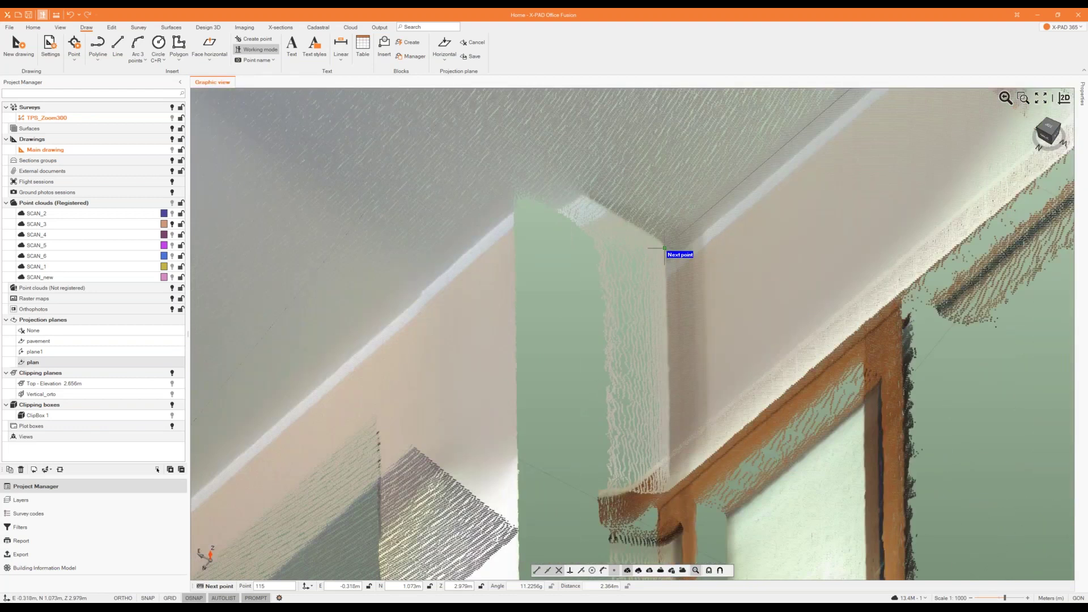
pyautogui.scroll(2, 664, 247)
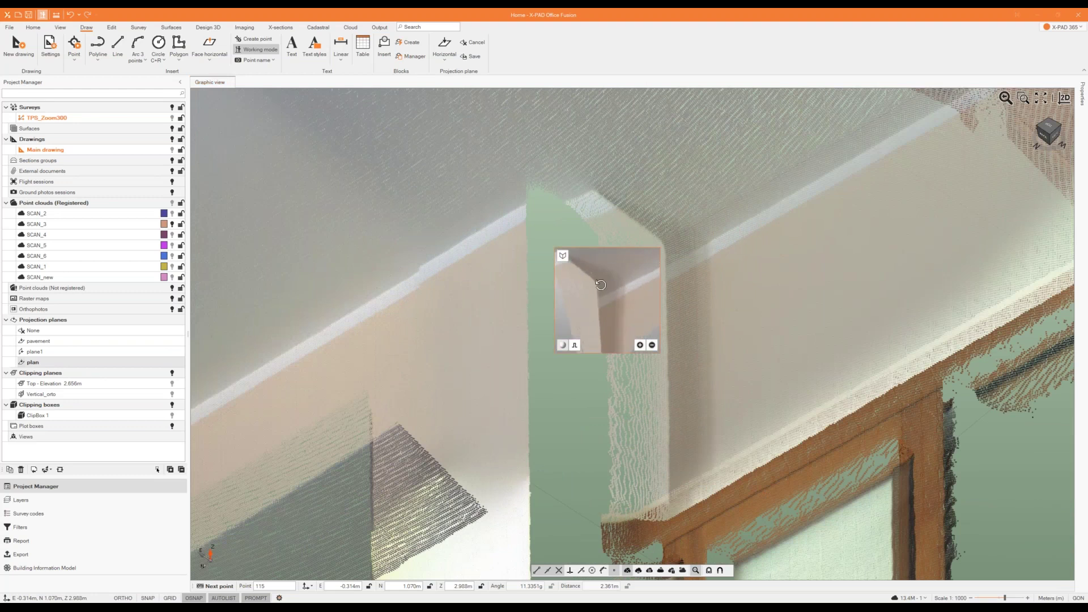
pyautogui.moveTo(594, 272); pyautogui.dragTo(605, 276, button='middle')
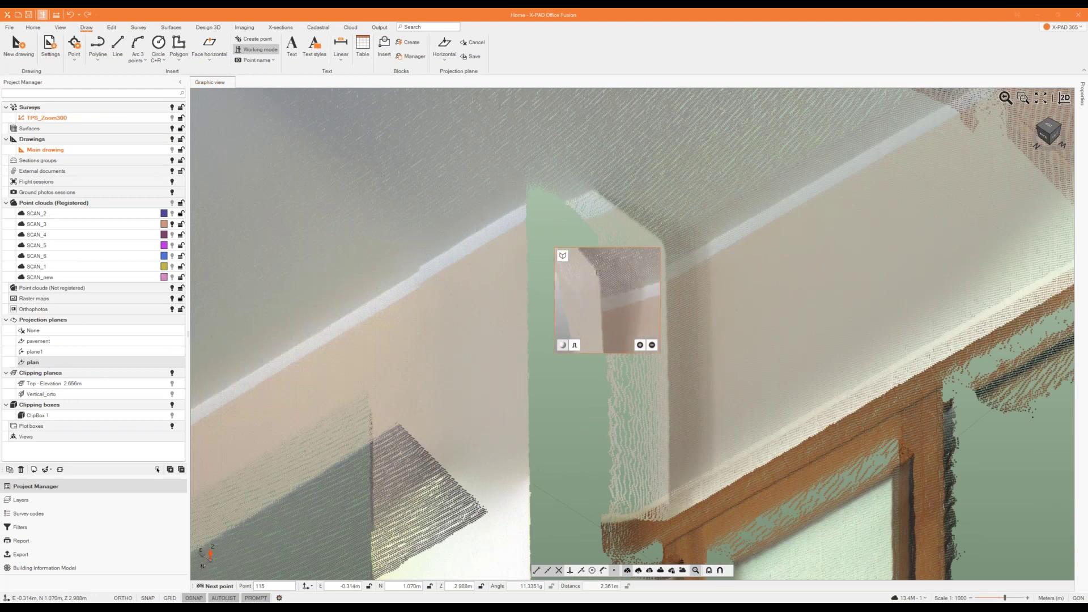
pyautogui.click(596, 272)
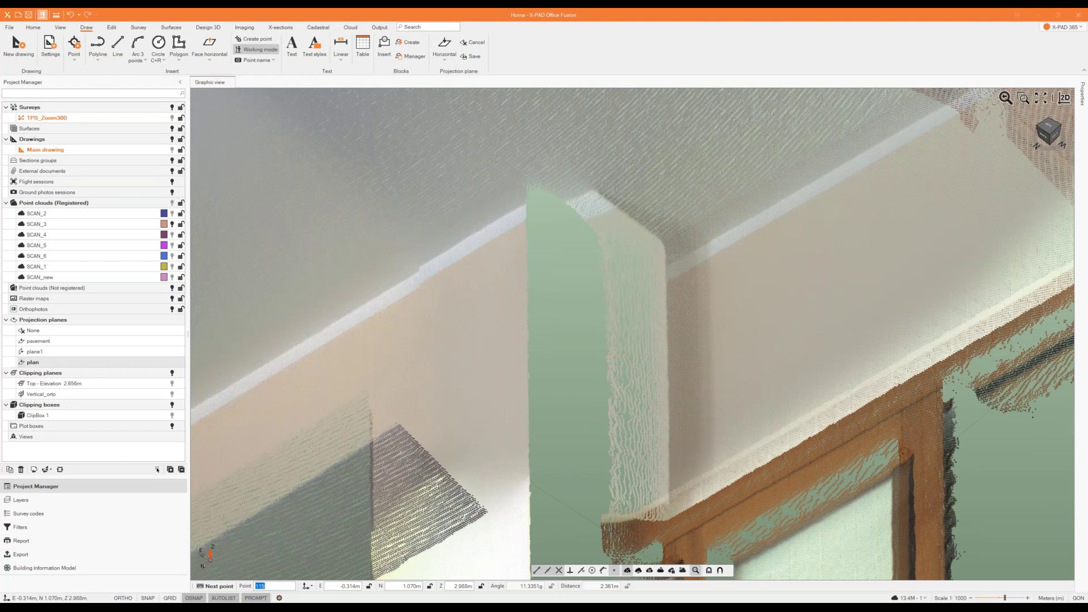
# - Toggle the magnifier snap and place the polyline's third point at the ceiling end of the wall beside the gap
pyautogui.scroll(-3, 647, 299)
pyautogui.scroll(-5, 893, 276)
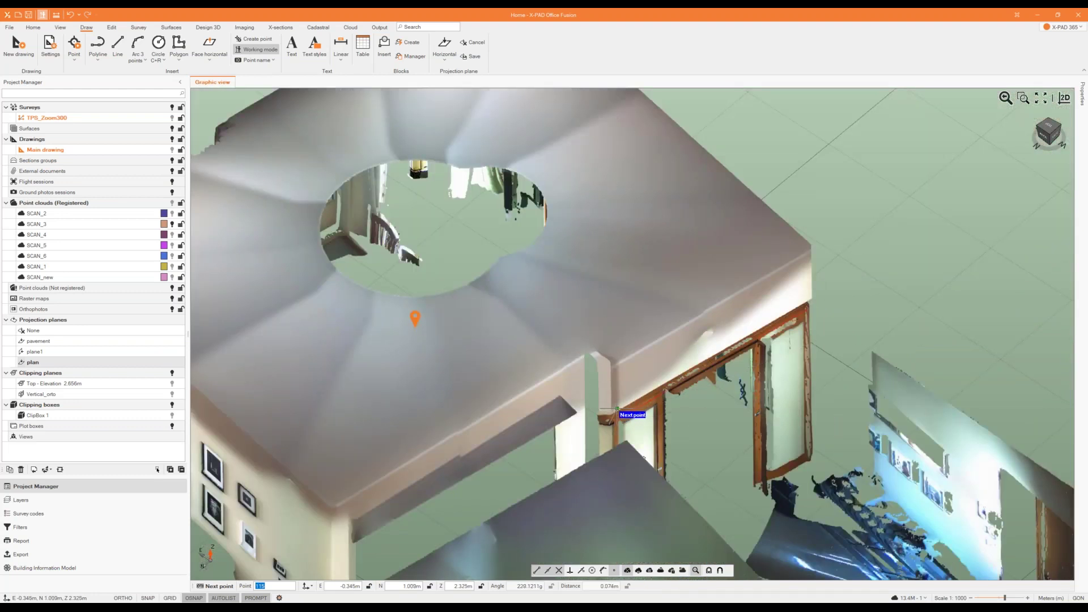
pyautogui.scroll(2, 601, 397)
pyautogui.click(694, 572)
pyautogui.scroll(2, 602, 341)
pyautogui.moveTo(609, 341); pyautogui.dragTo(583, 330, button='middle')
pyautogui.scroll(4, 583, 330)
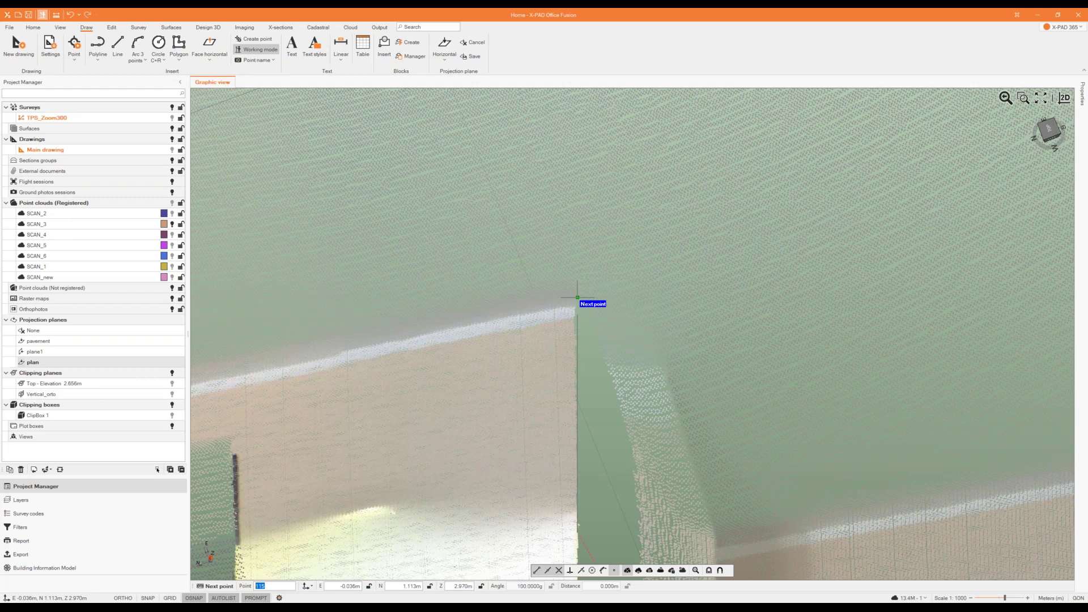
# - Open the magnifier at the ceiling corner next to the picture wall and turn on its section selection
pyautogui.scroll(-5, 448, 391)
pyautogui.scroll(3, 442, 390)
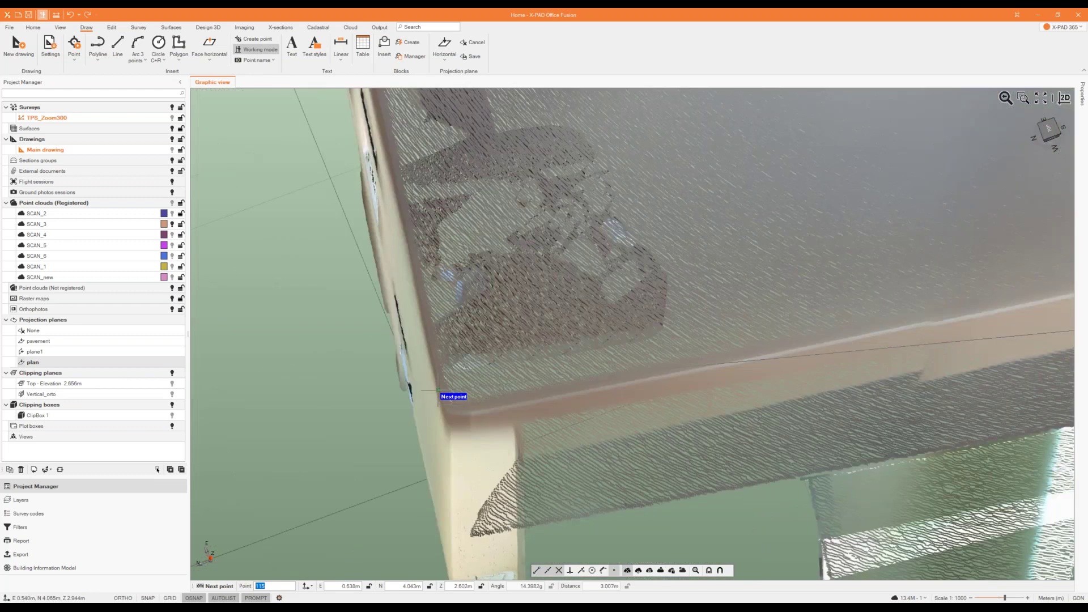
pyautogui.moveTo(437, 390); pyautogui.dragTo(522, 374, button='middle')
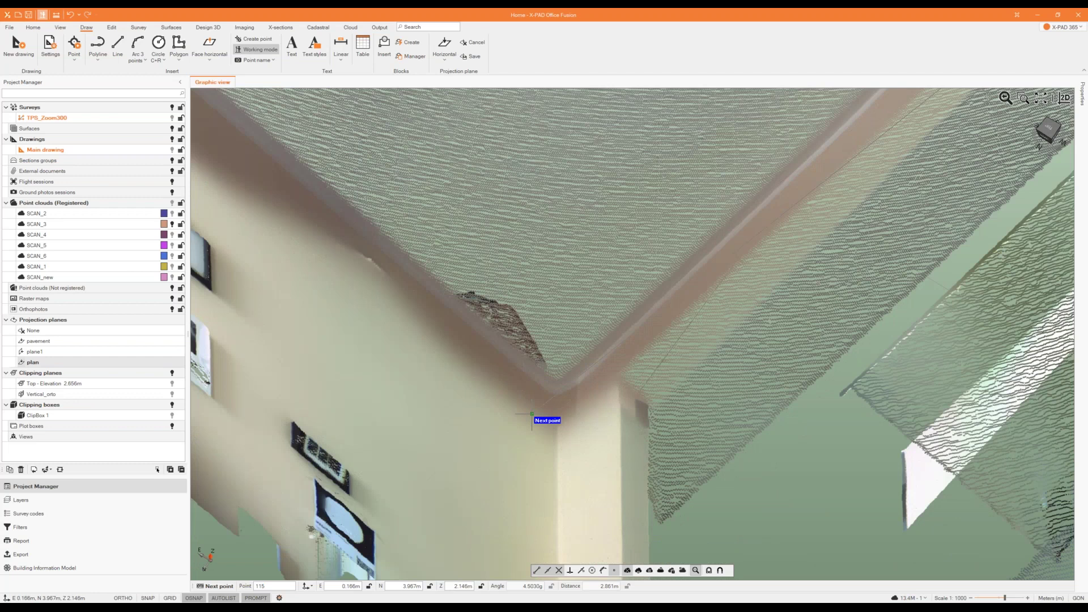
pyautogui.moveTo(484, 372); pyautogui.dragTo(506, 373, button='middle')
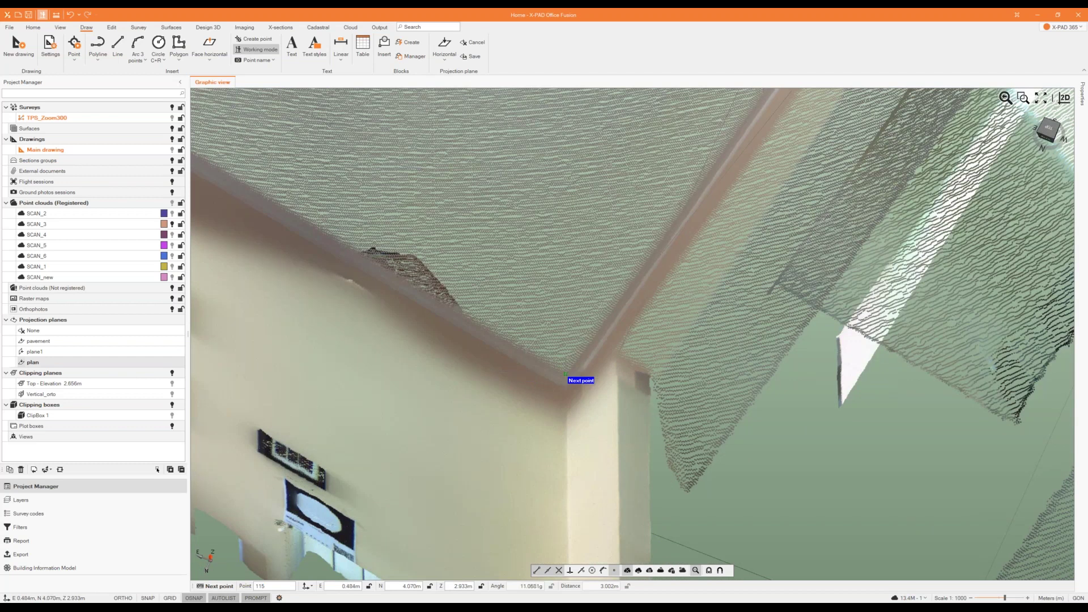
pyautogui.moveTo(565, 373)
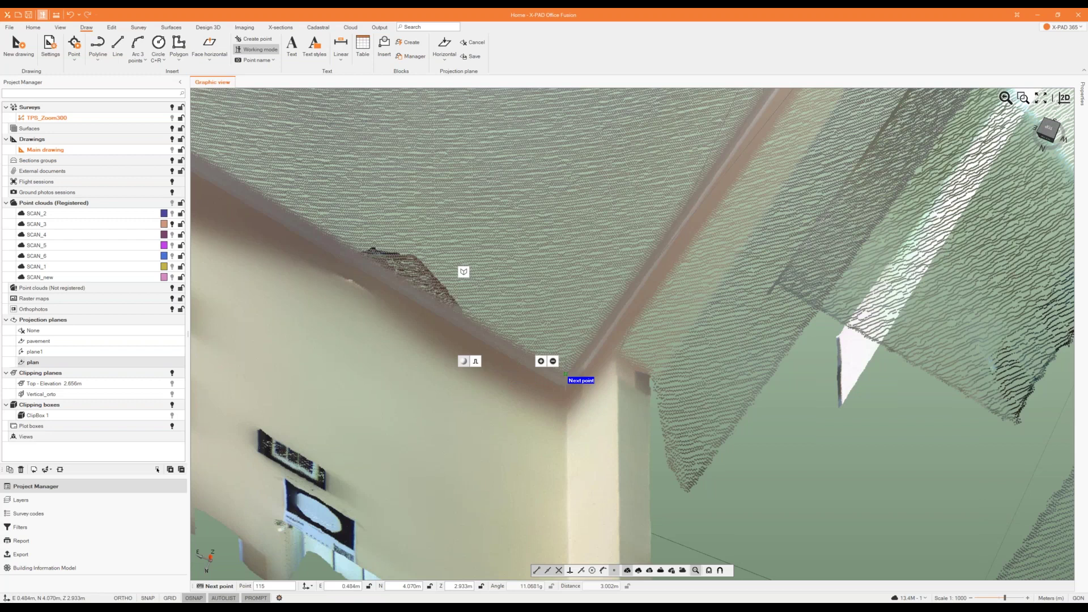
pyautogui.moveTo(516, 313); pyautogui.dragTo(479, 370, button='middle')
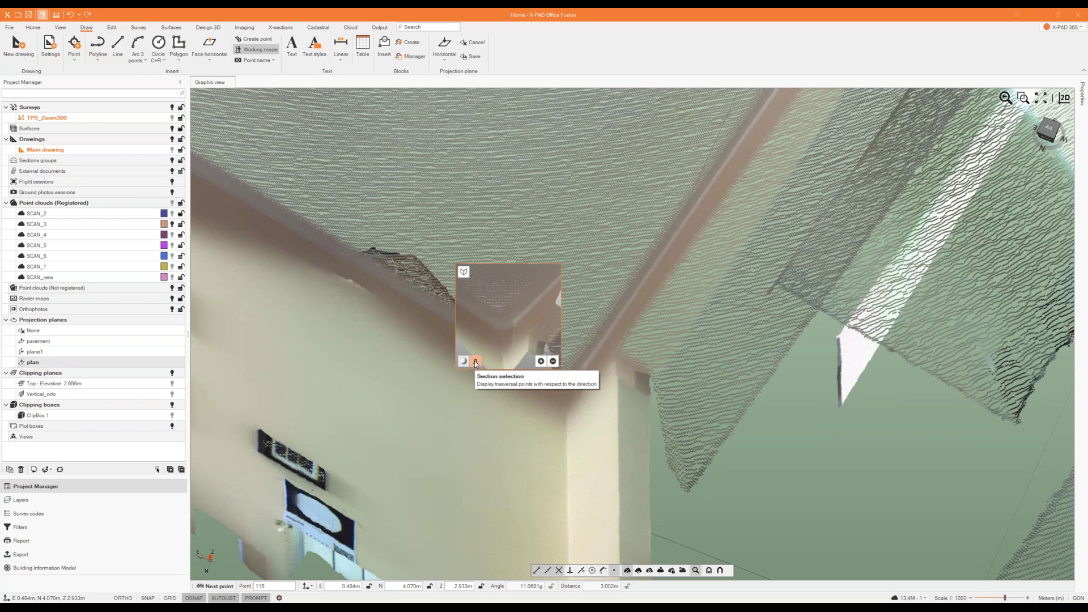
pyautogui.click(474, 364)
# - Inspect the corner's section in the magnifier, turn section selection off and place the polyline's fourth point on the ceiling corner
pyautogui.scroll(3, 508, 312)
pyautogui.moveTo(510, 314); pyautogui.dragTo(534, 335, button='middle')
pyautogui.scroll(3, 529, 302)
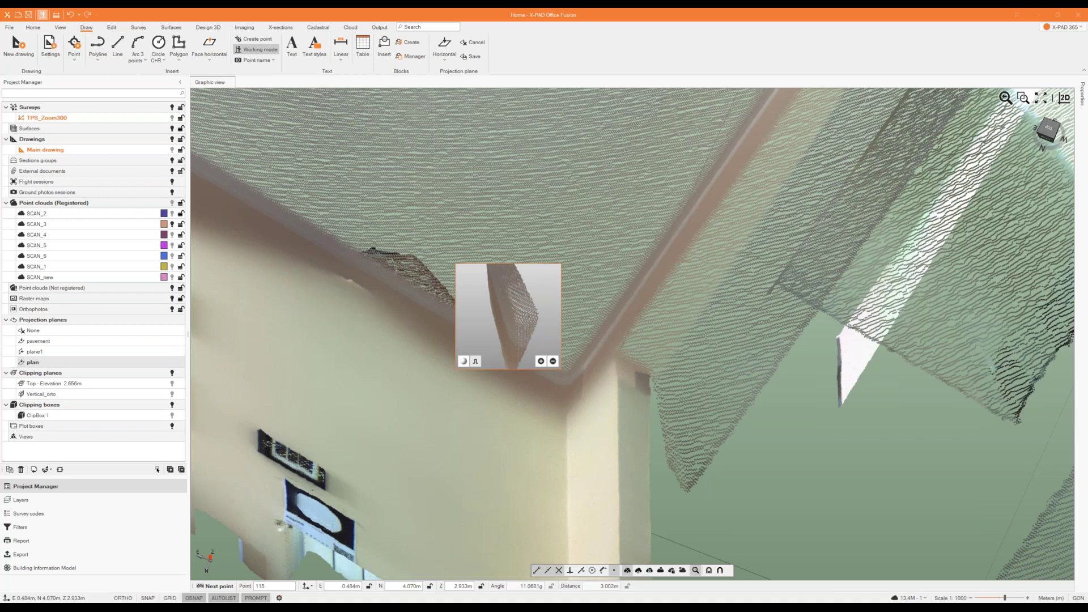
pyautogui.moveTo(550, 310); pyautogui.dragTo(525, 313, button='middle')
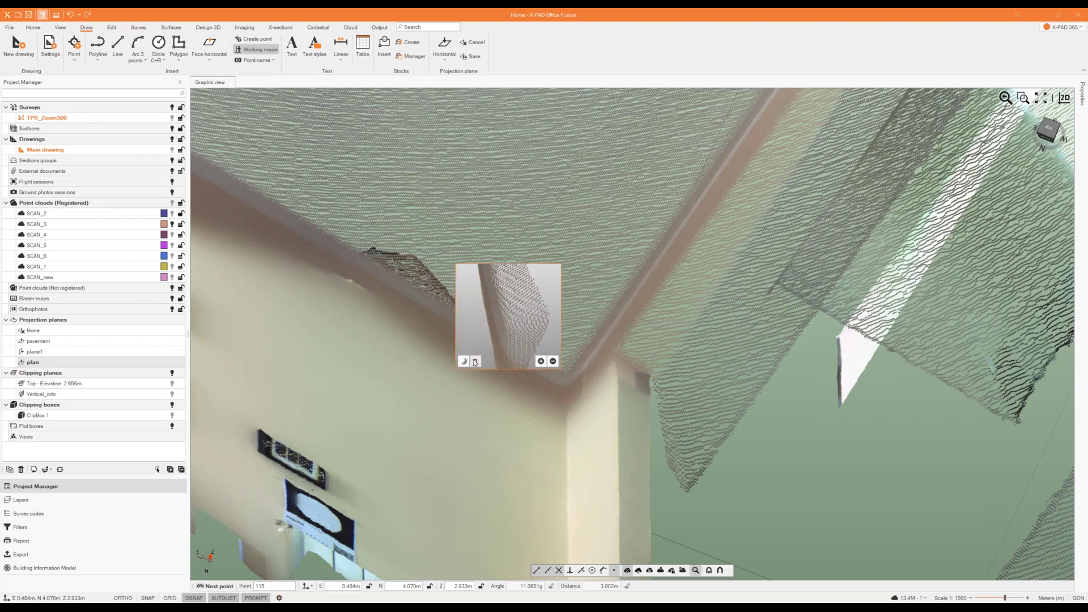
pyautogui.click(475, 360)
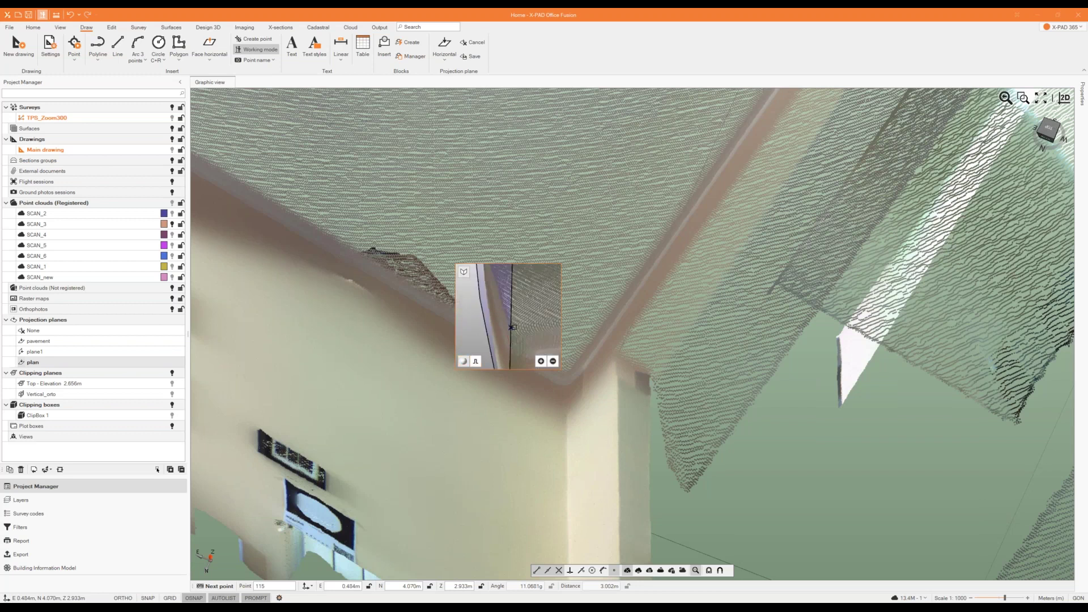
pyautogui.moveTo(514, 327); pyautogui.dragTo(503, 305, button='middle')
pyautogui.scroll(3, 514, 332)
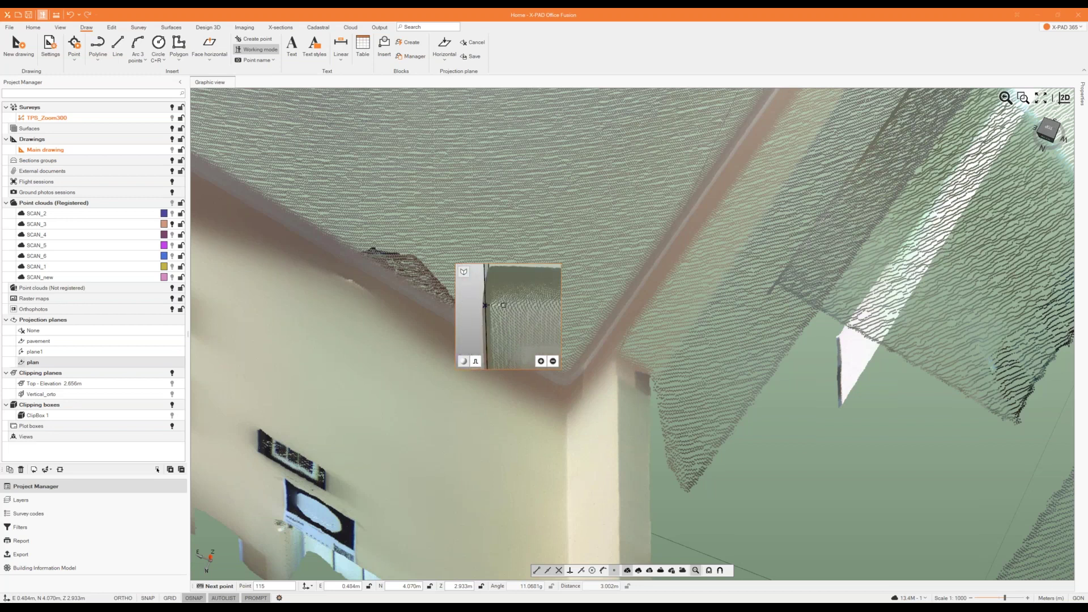
pyautogui.click(506, 304)
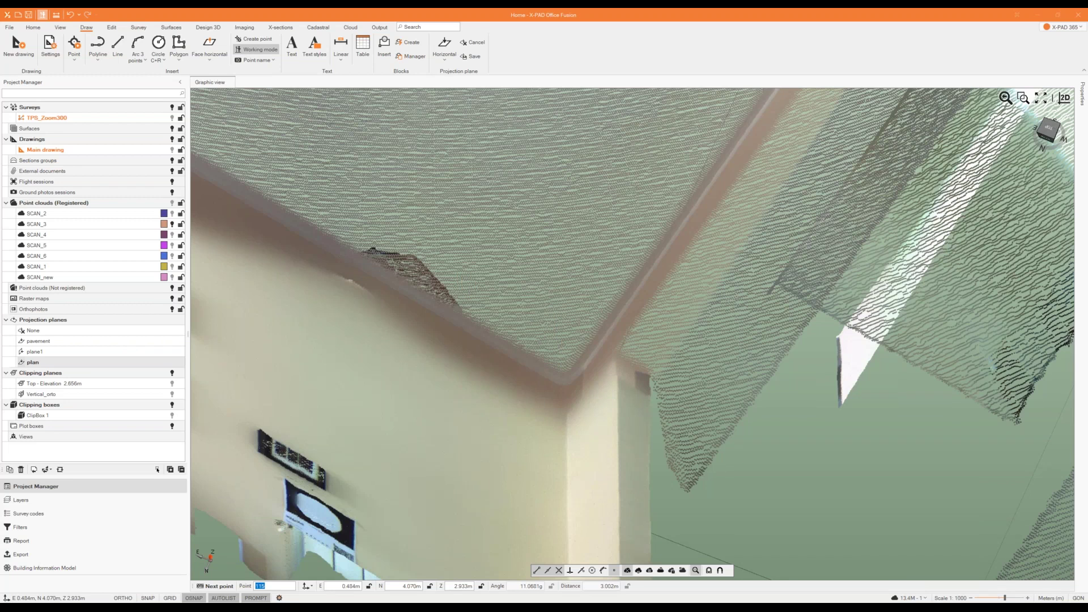
# - Place the fifth polyline point at the far ceiling end of the picture wall, beside the curtains
pyautogui.moveTo(566, 351); pyautogui.dragTo(567, 392, button='middle')
pyautogui.scroll(-2, 620, 400)
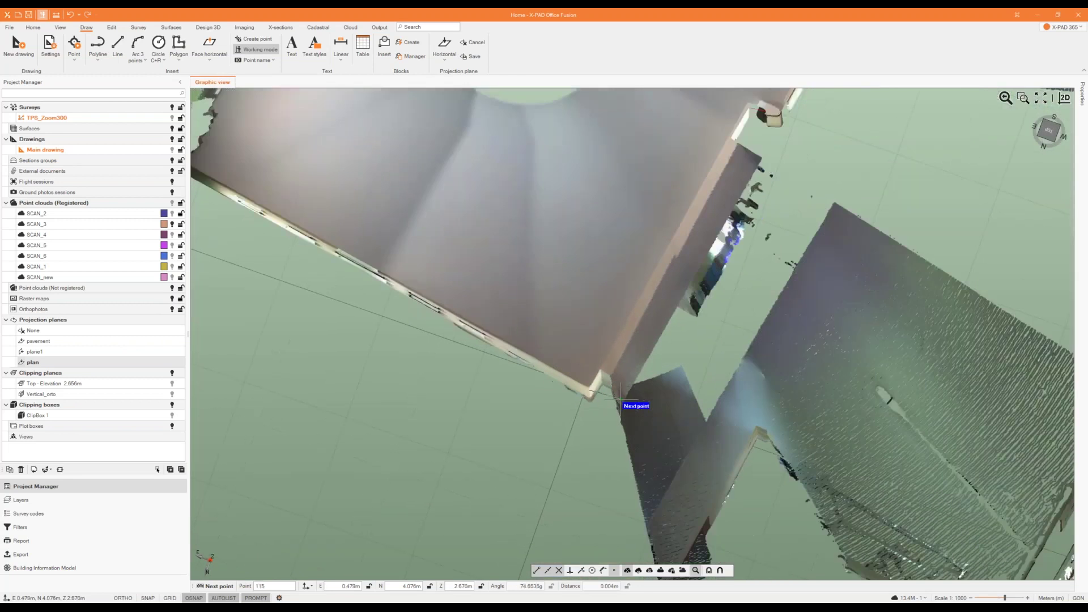
pyautogui.scroll(-3, 620, 400)
pyautogui.scroll(5, 435, 294)
pyautogui.scroll(3, 388, 312)
pyautogui.moveTo(389, 311)
pyautogui.mouseDown(button='middle')
pyautogui.moveTo(420, 301)
pyautogui.moveTo(377, 311)
pyautogui.moveTo(385, 318)
pyautogui.mouseUp(button='middle')
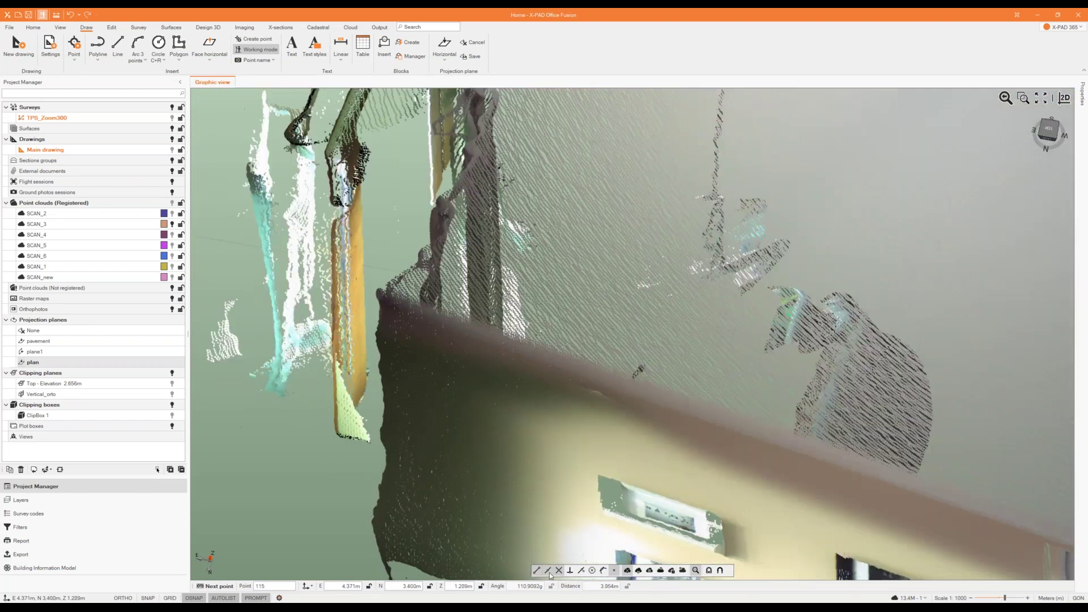
pyautogui.click(379, 287)
pyautogui.scroll(-6, 554, 294)
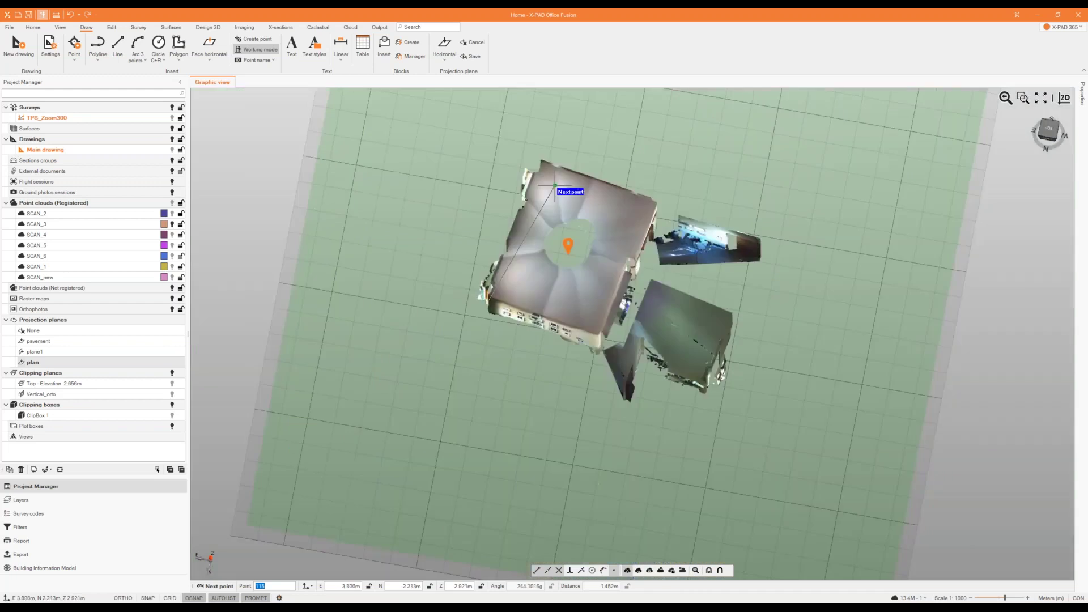
# - Try to place the next polyline vertex by intersection, using two points along the ceiling edge opposite the picture wall
pyautogui.scroll(4, 554, 181)
pyautogui.moveTo(554, 180); pyautogui.dragTo(482, 183, button='middle')
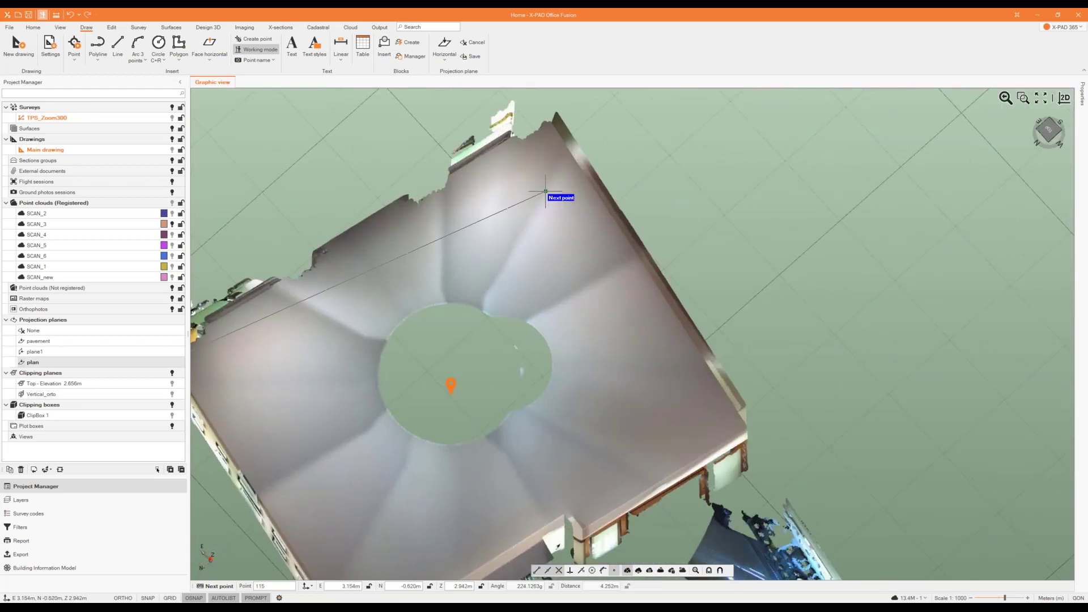
pyautogui.scroll(-1, 648, 193)
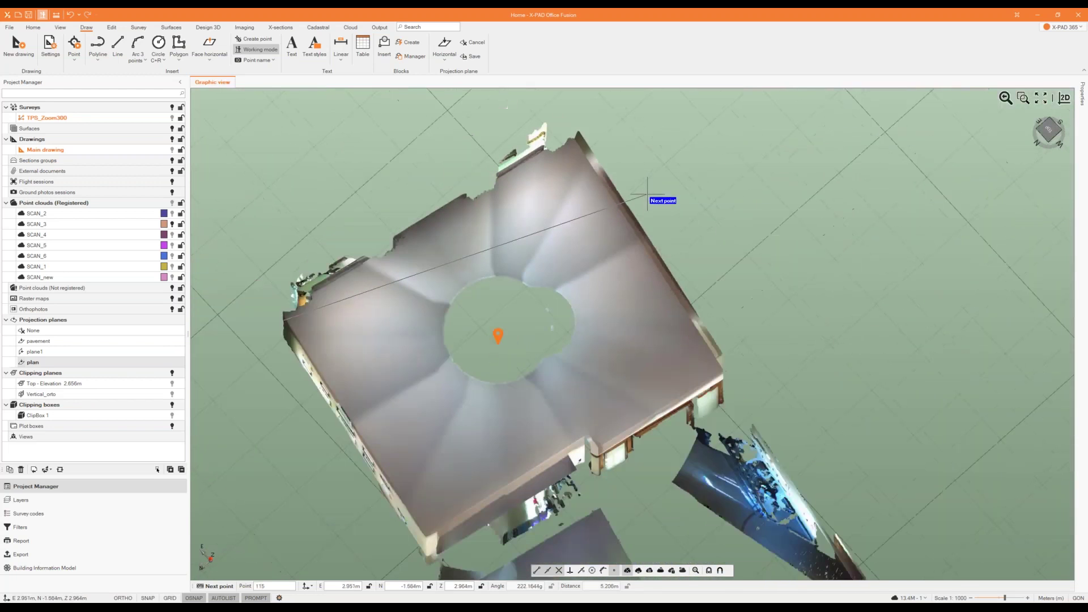
pyautogui.rightClick(438, 150)
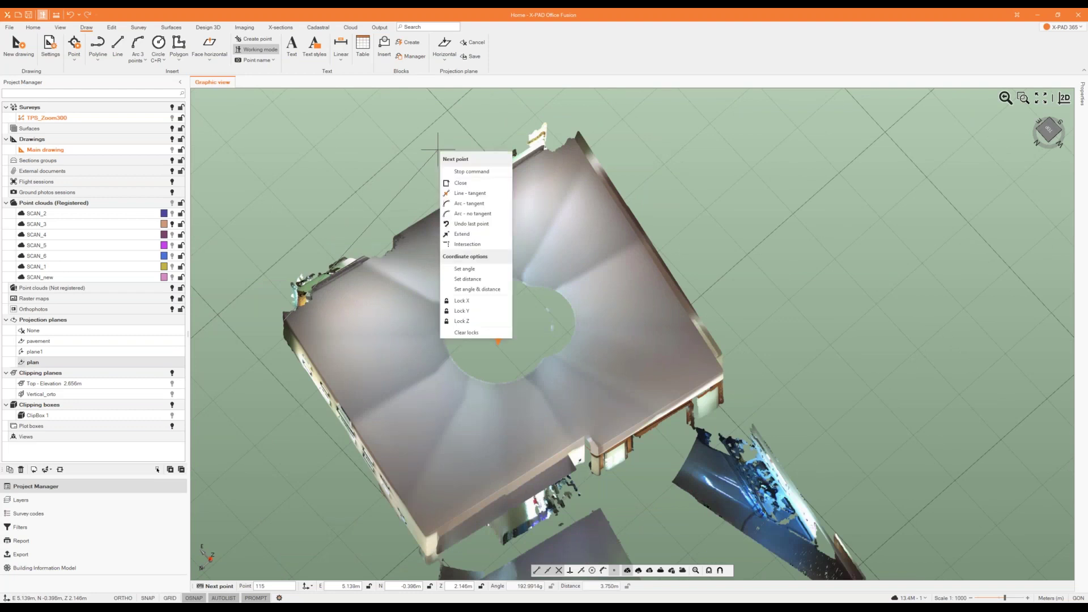
pyautogui.click(475, 245)
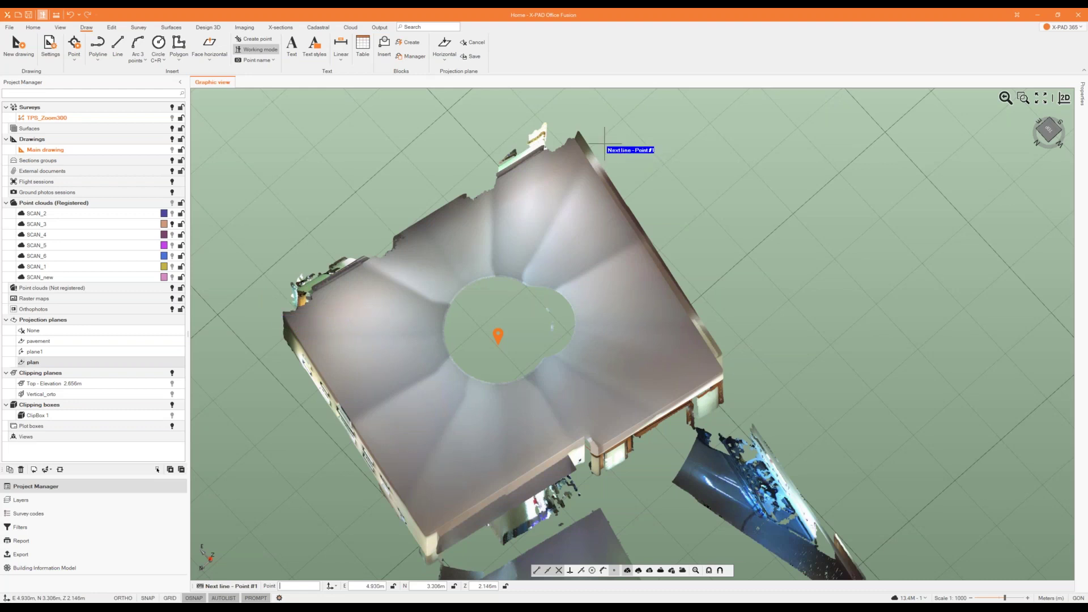
pyautogui.moveTo(592, 178); pyautogui.dragTo(589, 151, button='middle')
pyautogui.scroll(8, 587, 152)
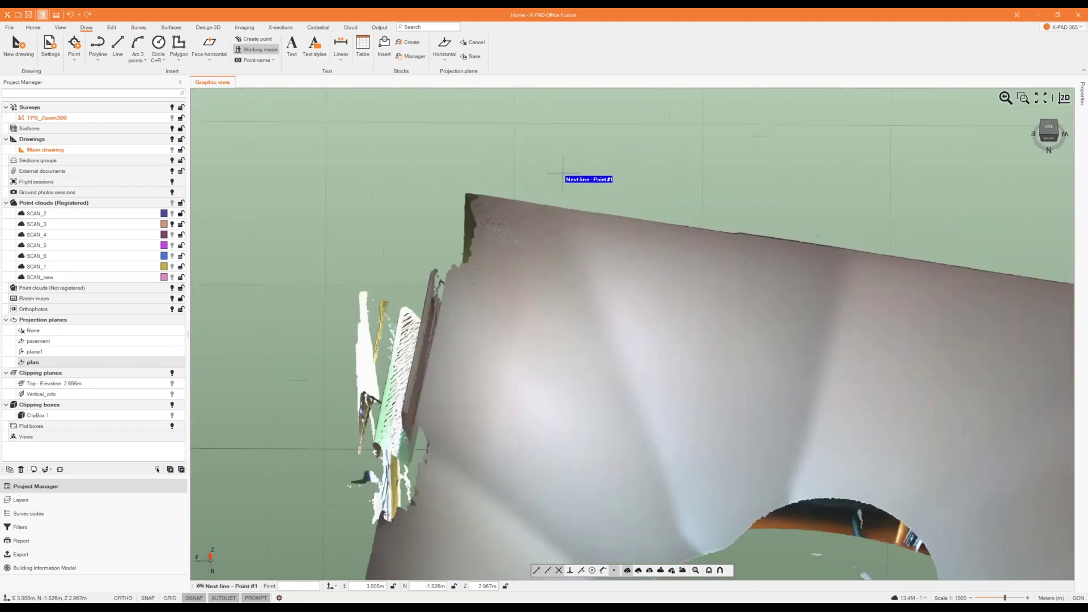
pyautogui.scroll(5, 544, 195)
pyautogui.scroll(5, 512, 216)
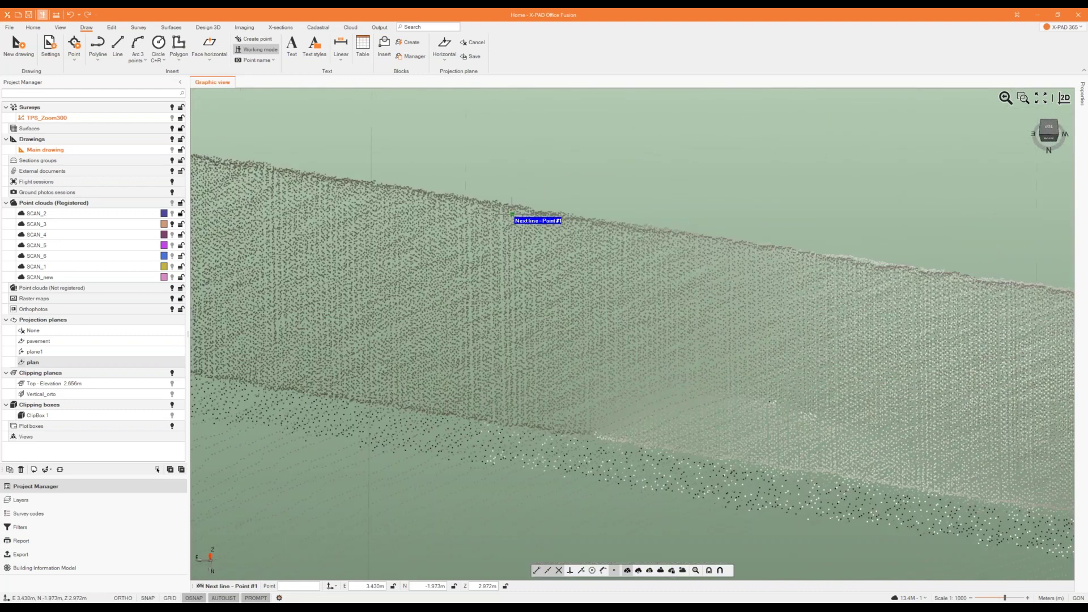
pyautogui.click(519, 213)
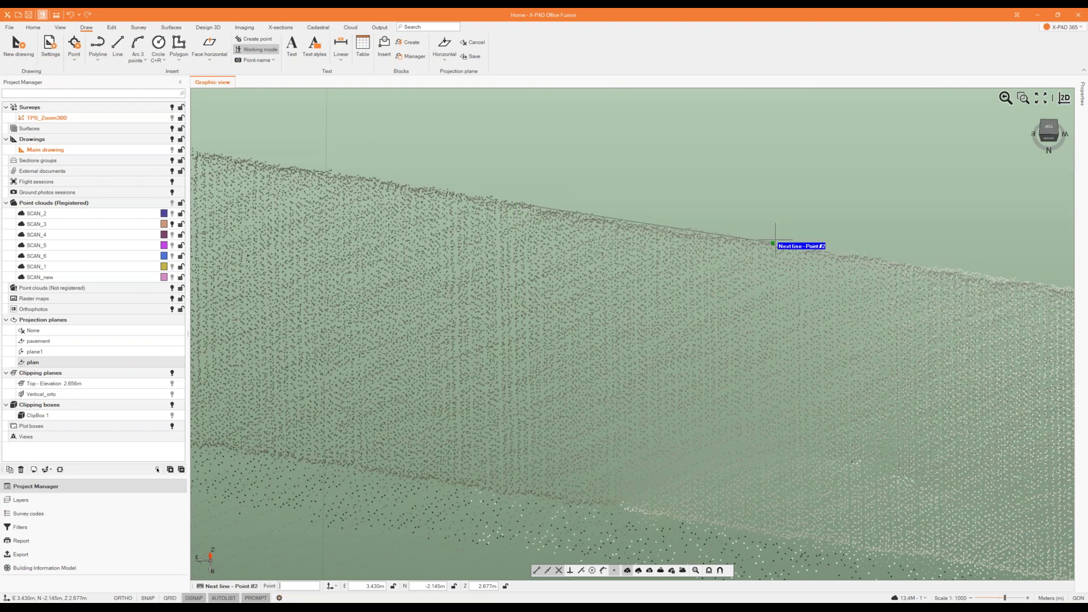
pyautogui.scroll(-5, 775, 244)
pyautogui.scroll(8, 900, 286)
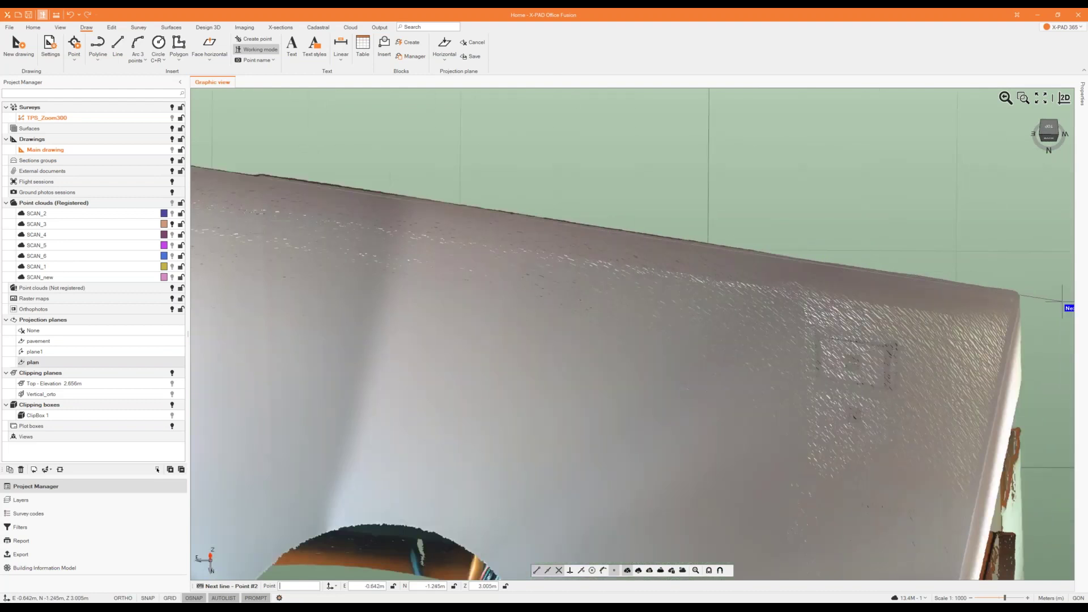
pyautogui.scroll(6, 1063, 301)
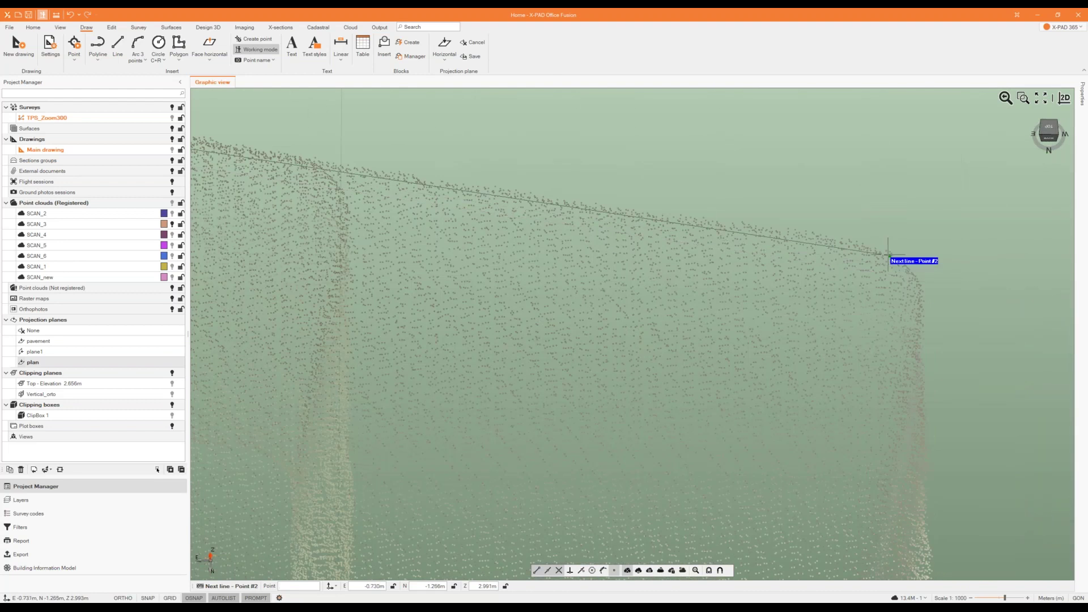
pyautogui.click(856, 242)
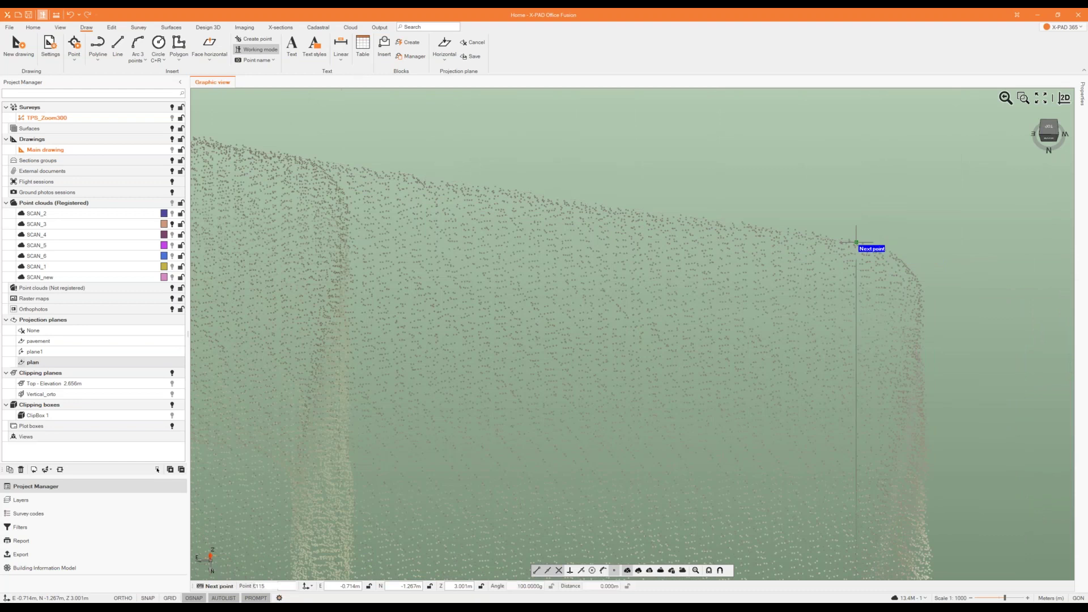
# - Undo the polyline's intersection vertex, returning to the end point of the picture wall
pyautogui.scroll(-8, 856, 243)
pyautogui.moveTo(869, 250); pyautogui.dragTo(791, 190, button='middle')
pyautogui.scroll(-6, 859, 253)
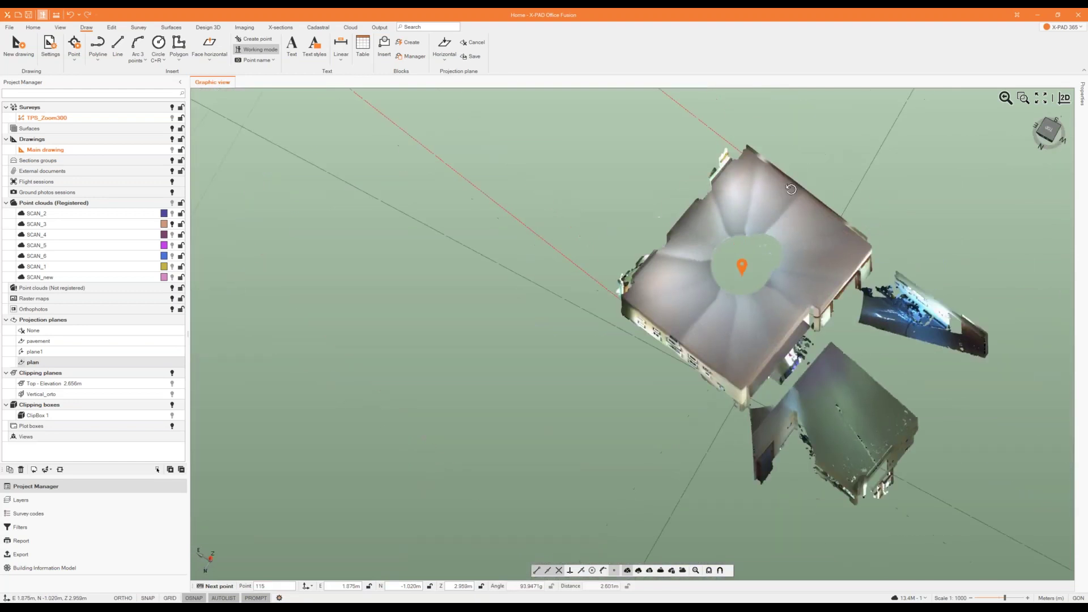
pyautogui.rightClick(873, 164)
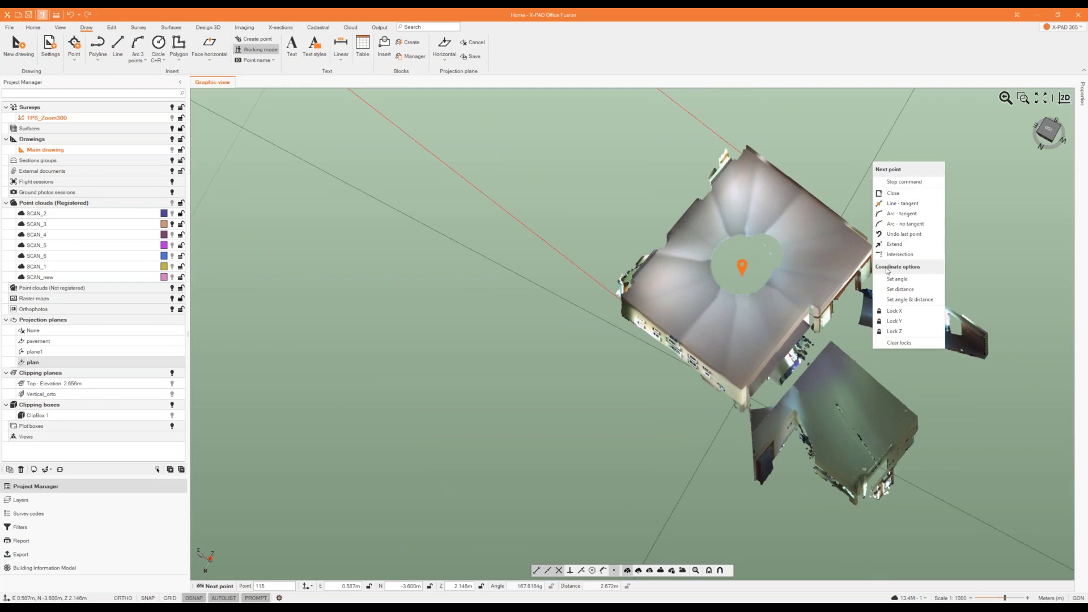
pyautogui.click(919, 235)
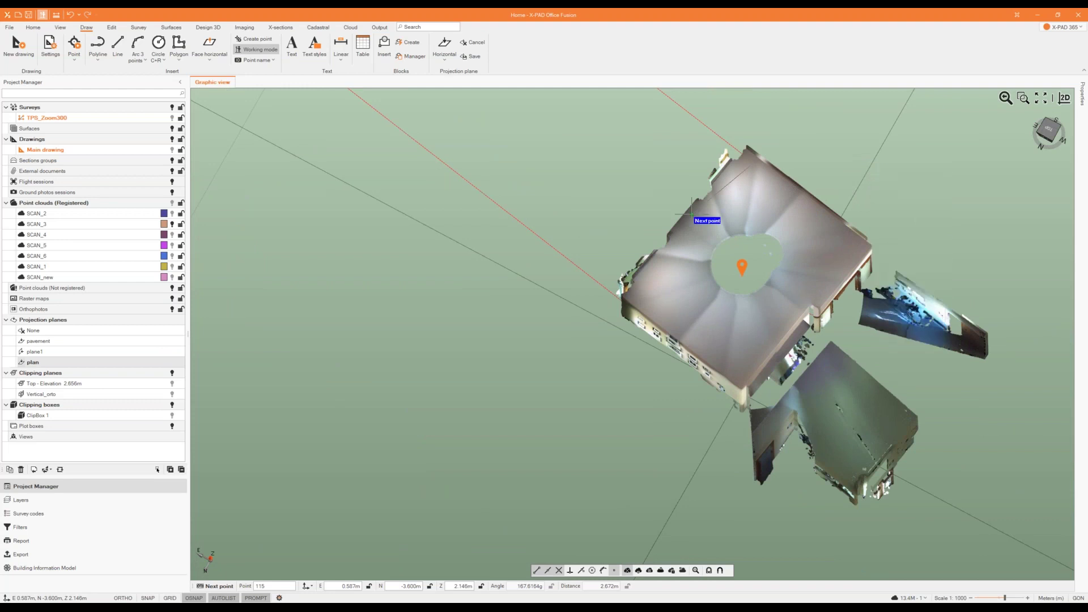
pyautogui.rightClick(859, 161)
pyautogui.click(911, 232)
pyautogui.rightClick(838, 183)
pyautogui.click(883, 257)
# - Place a polyline point on the upper edge of the curtain wall, close to its far corner
pyautogui.scroll(-3, 628, 318)
pyautogui.scroll(2, 679, 233)
pyautogui.scroll(2, 703, 229)
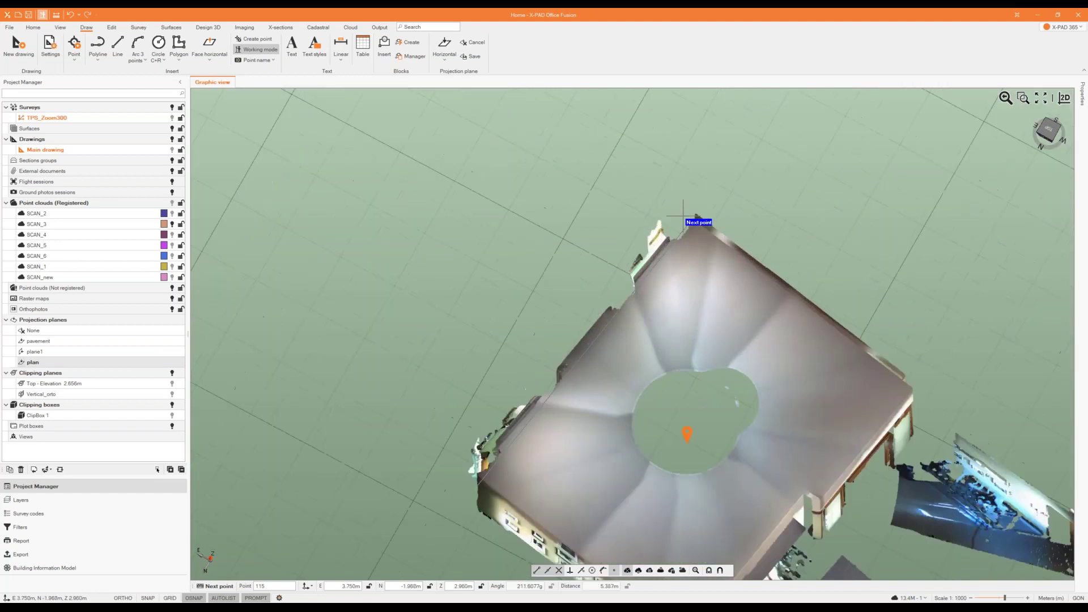
pyautogui.scroll(2, 575, 346)
pyautogui.scroll(3, 668, 221)
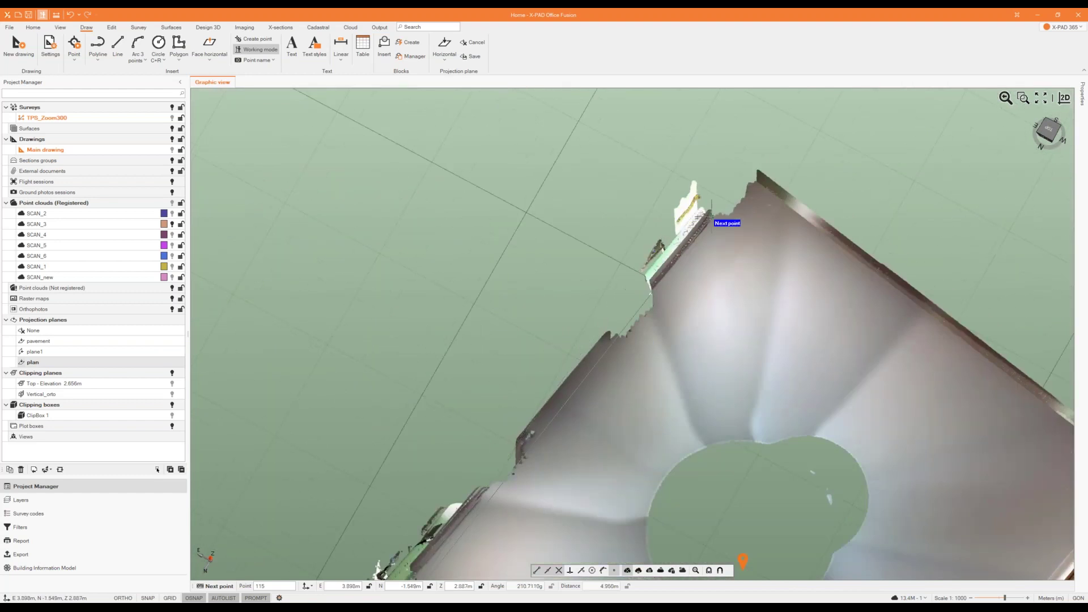
pyautogui.scroll(2, 708, 214)
pyautogui.scroll(3, 708, 212)
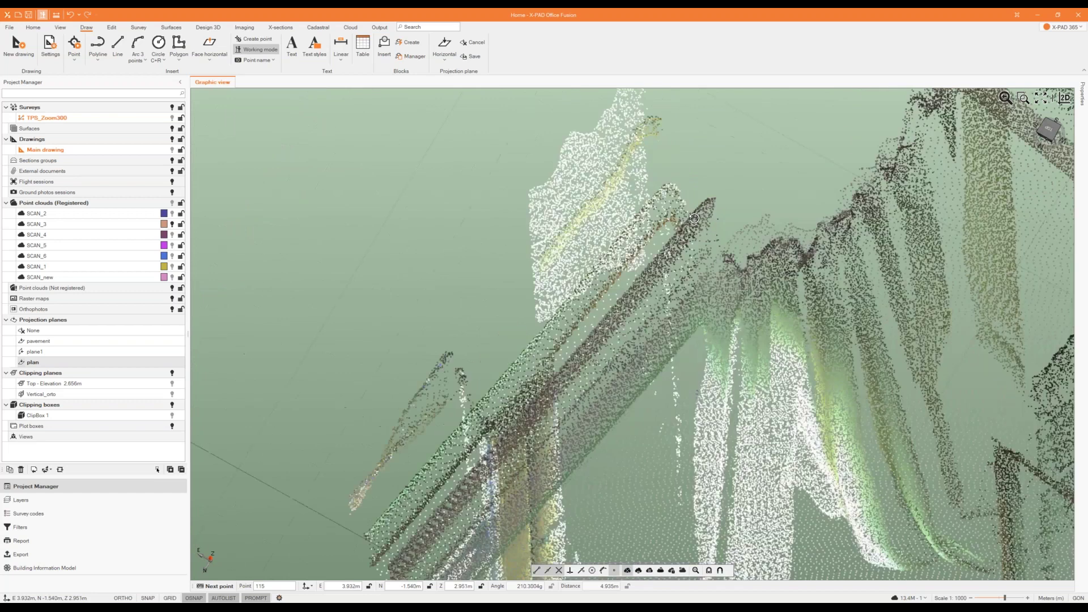
pyautogui.scroll(3, 759, 261)
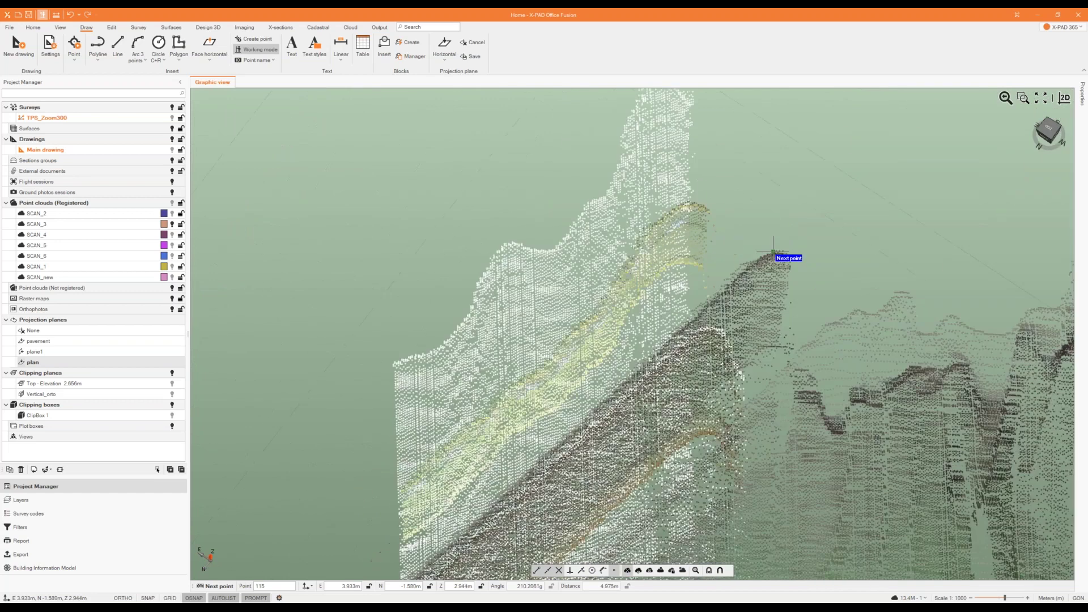
pyautogui.click(773, 251)
# - Add a polyline vertex by intersection, defining the second line with two points along the ceiling edge opposite the picture wall
pyautogui.scroll(-6, 787, 250)
pyautogui.moveTo(803, 248); pyautogui.dragTo(827, 232, button='middle')
pyautogui.rightClick(828, 233)
pyautogui.click(855, 322)
pyautogui.press('Return')
pyautogui.scroll(6, 794, 294)
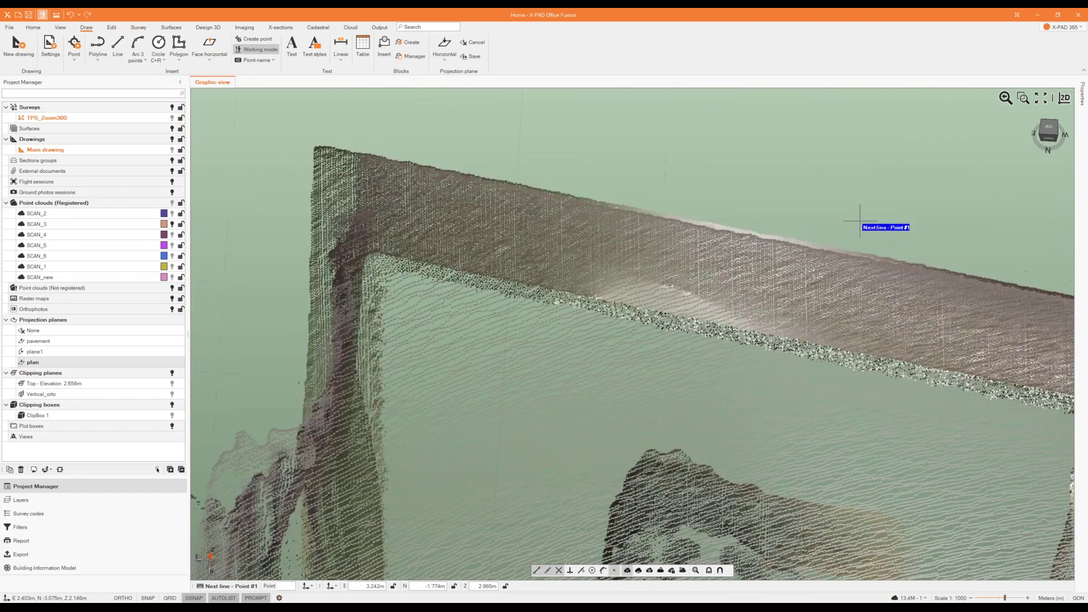
pyautogui.scroll(5, 860, 221)
pyautogui.click(834, 306)
pyautogui.scroll(-3, 672, 249)
pyautogui.scroll(5, 1014, 315)
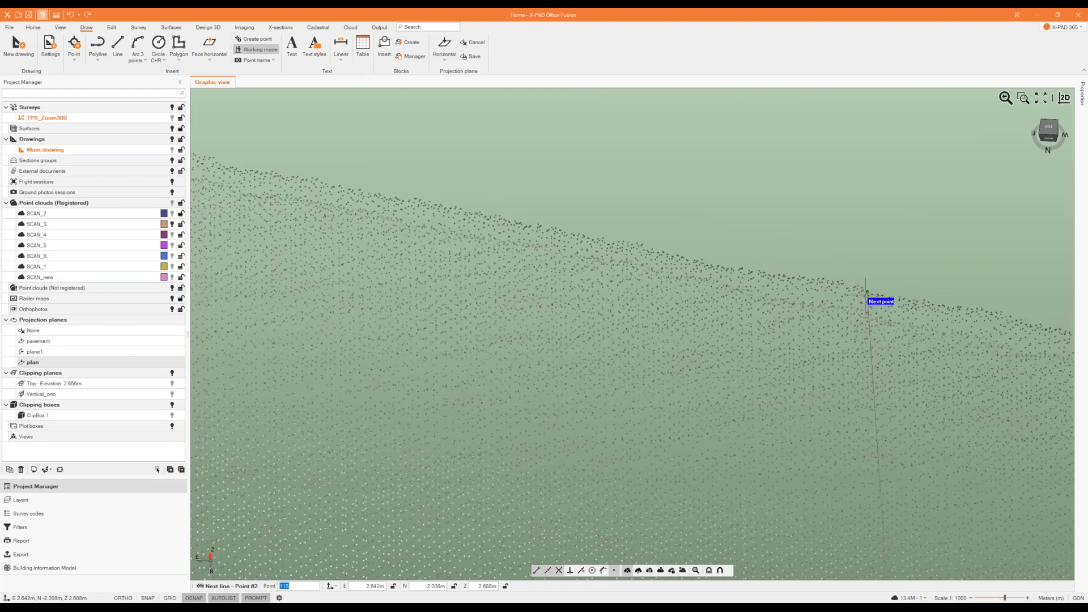
pyautogui.click(866, 295)
pyautogui.scroll(-5, 932, 287)
pyautogui.scroll(-2, 951, 309)
pyautogui.moveTo(951, 308); pyautogui.dragTo(794, 317, button='middle')
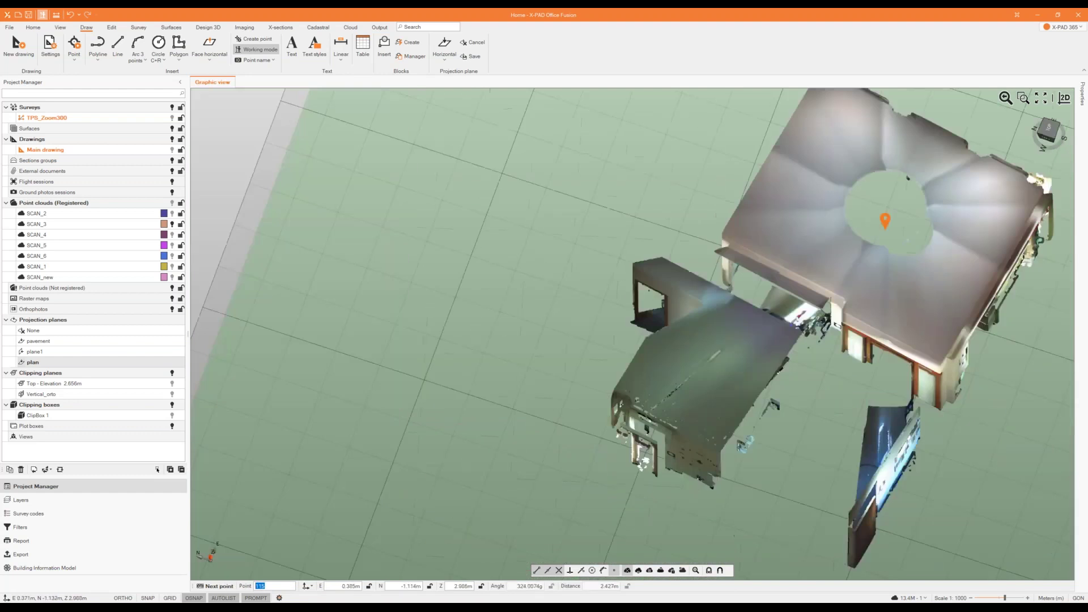
# - Hide the SCAN_3 point cloud and close the room outline polyline on the plan projection plane
pyautogui.scroll(-4, 850, 311)
pyautogui.scroll(4, 850, 310)
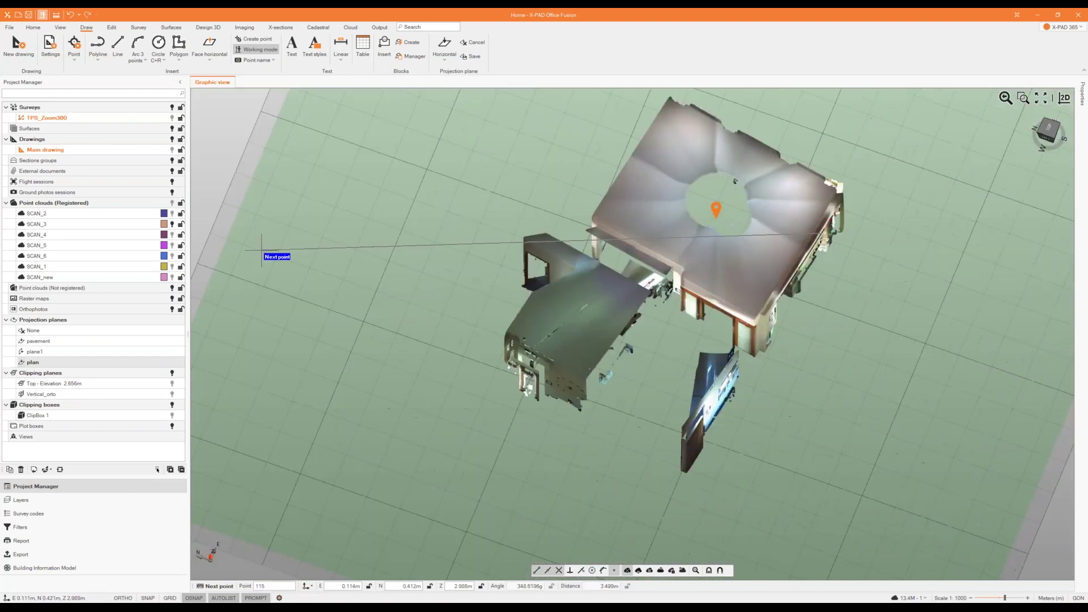
pyautogui.click(173, 227)
pyautogui.scroll(-2, 368, 232)
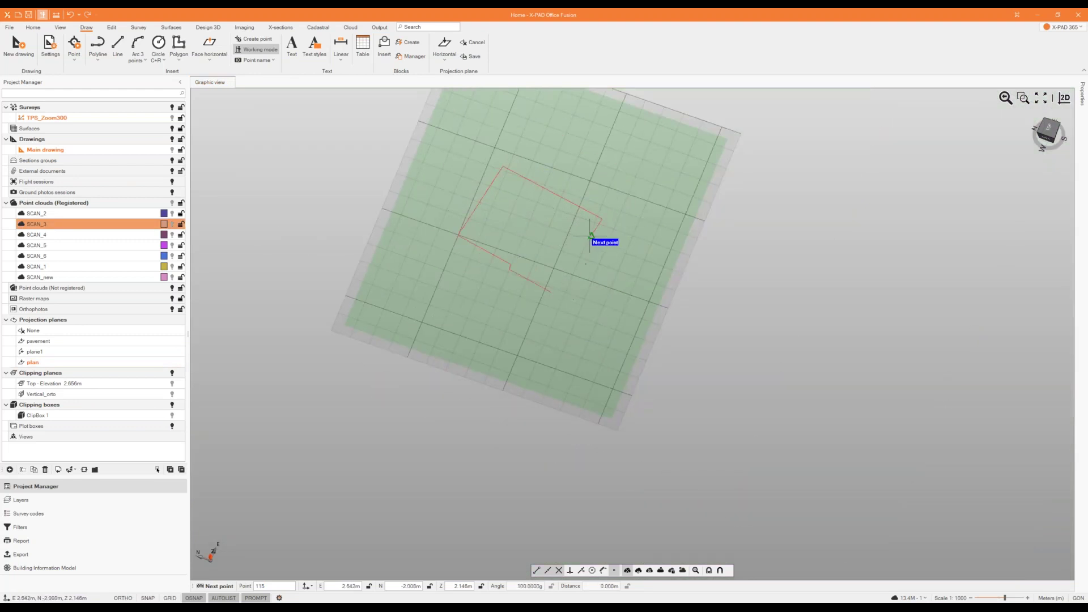
pyautogui.scroll(2, 564, 271)
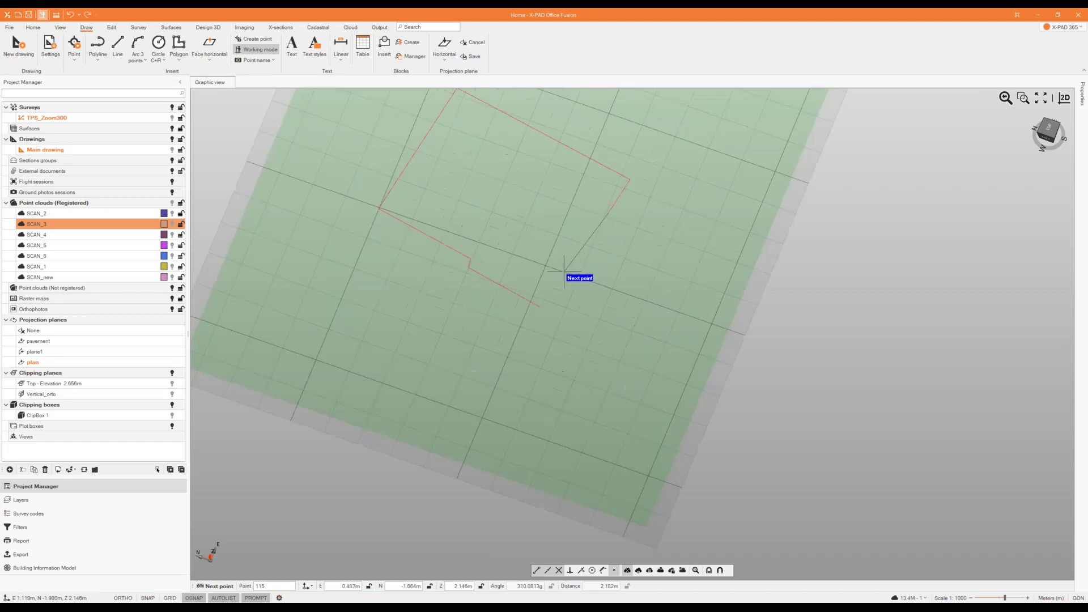
pyautogui.click(632, 178)
pyautogui.rightClick(579, 264)
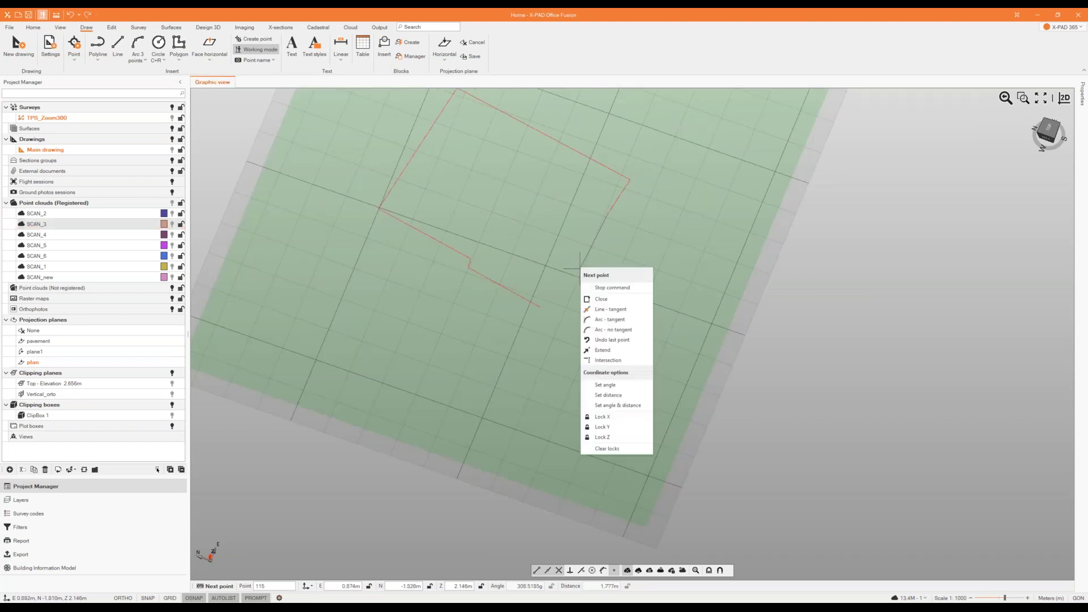
pyautogui.click(610, 299)
pyautogui.scroll(3, 553, 283)
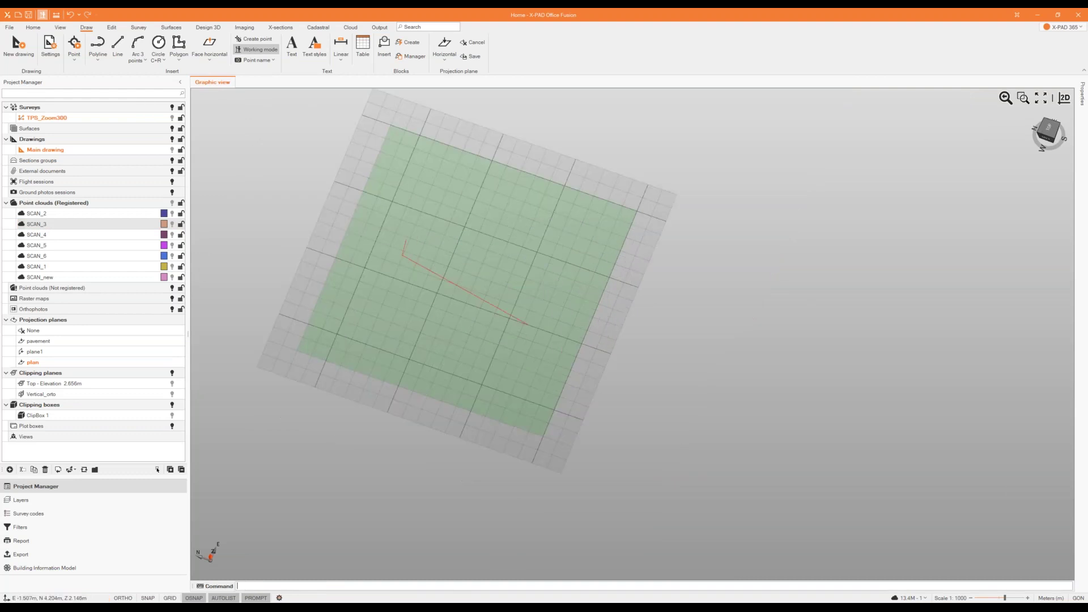
pyautogui.doubleClick(170, 151)
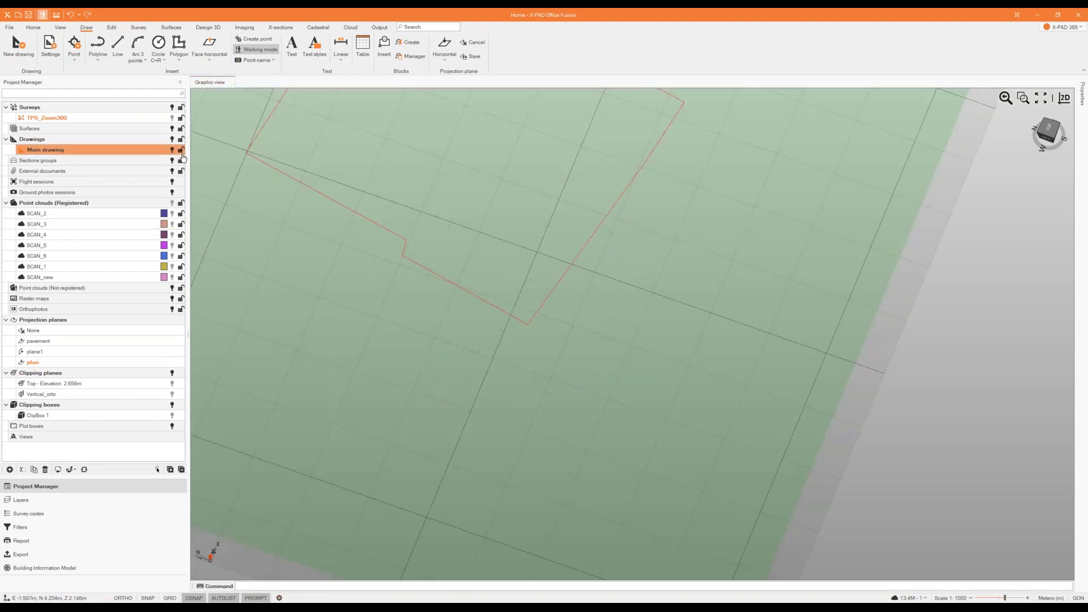
pyautogui.scroll(-2, 542, 397)
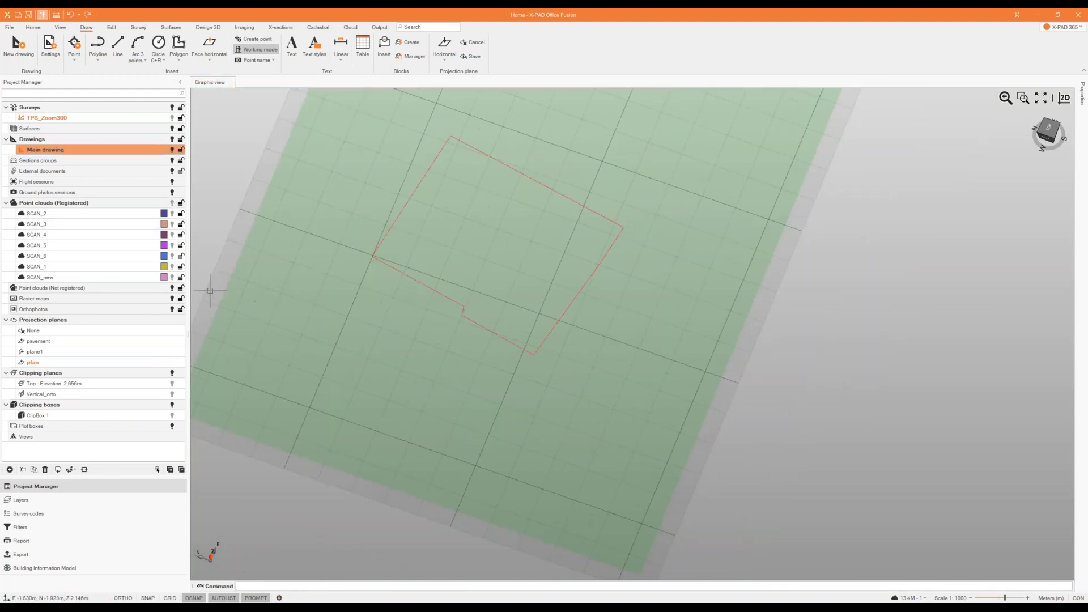
# - Show the SCAN_3 point cloud again and examine the scanned room's ceiling and walls from several sides
pyautogui.click(172, 226)
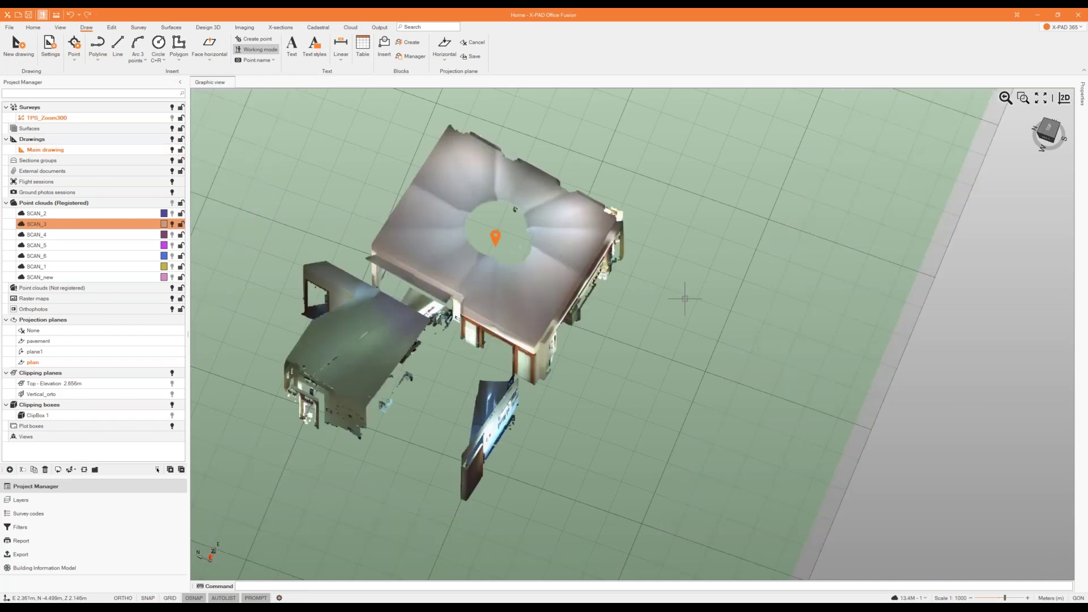
pyautogui.moveTo(668, 335); pyautogui.dragTo(612, 275, button='middle')
pyautogui.scroll(5, 694, 265)
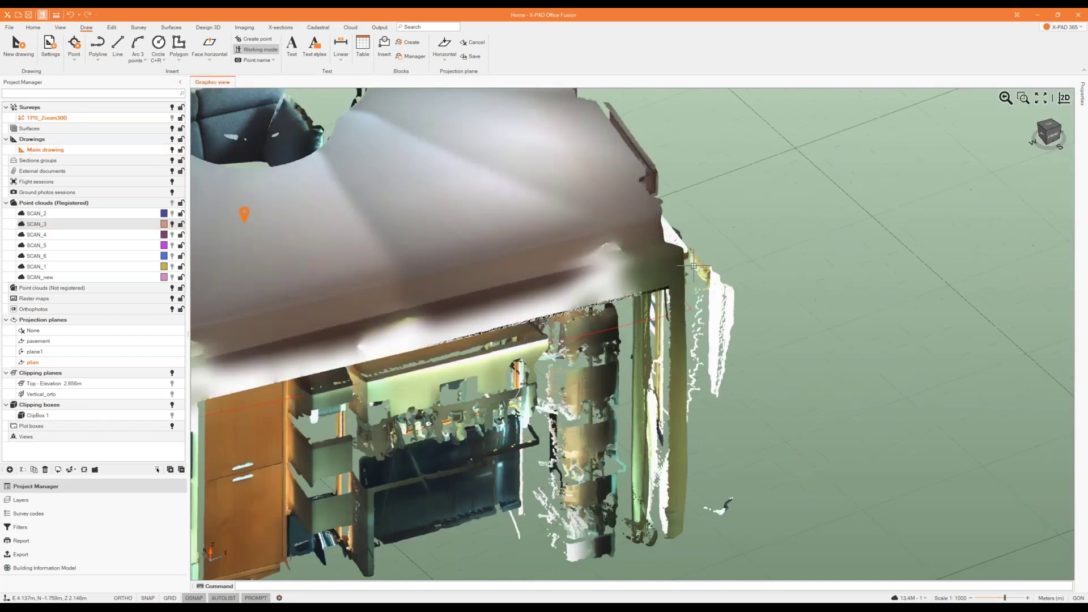
pyautogui.moveTo(721, 284); pyautogui.dragTo(669, 314, button='middle')
pyautogui.scroll(-8, 669, 314)
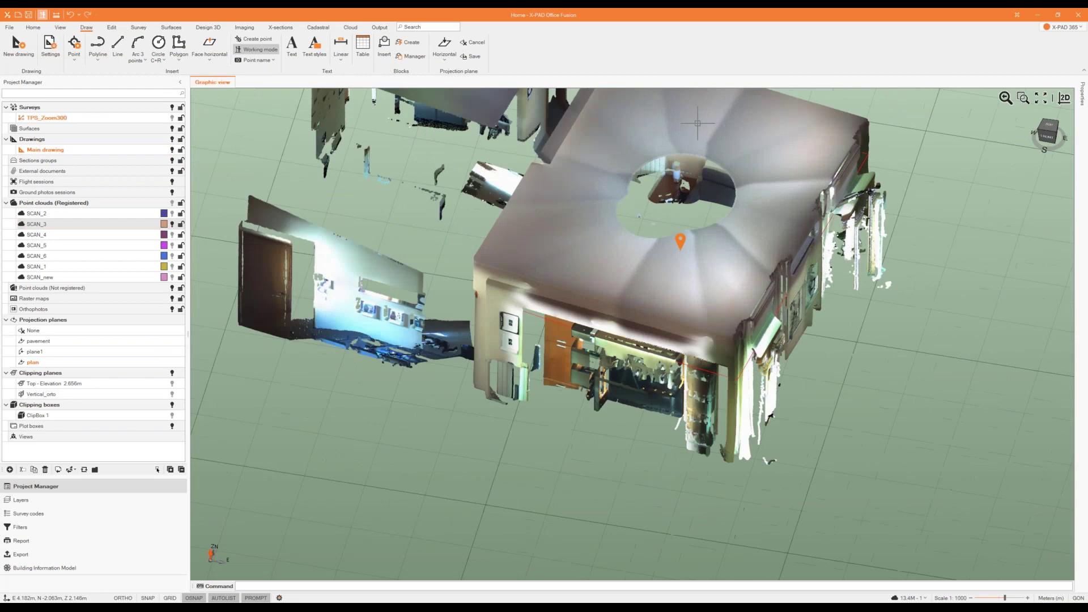
pyautogui.scroll(5, 601, 316)
pyautogui.scroll(-5, 600, 317)
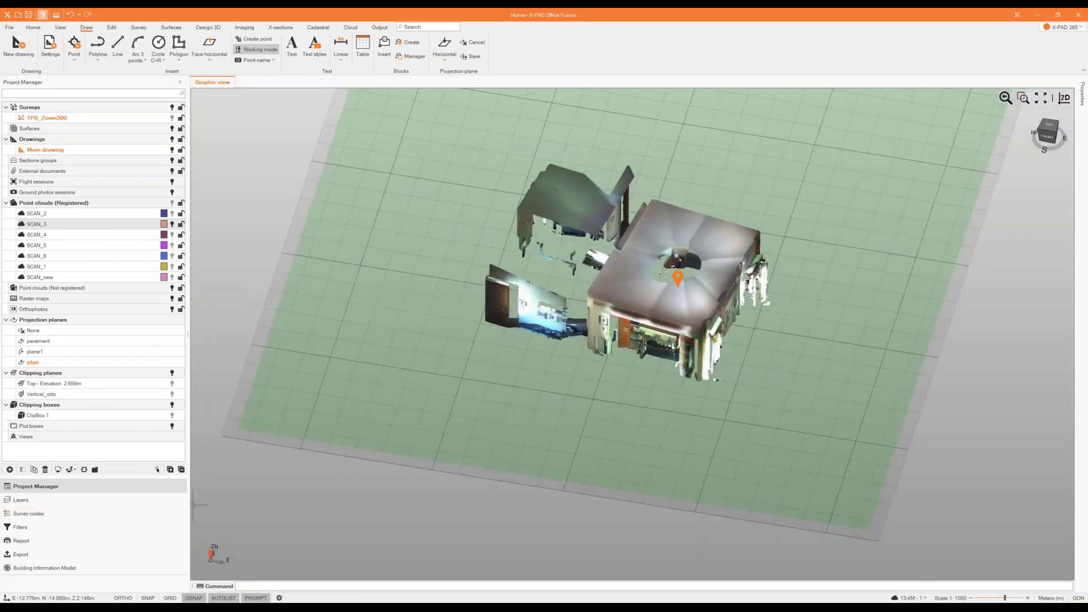
# - Switch to File Explorer and open the Cava Lucera.gfdoff project from the Cava Lucera1 folder on drive E
pyautogui.moveTo(178, 606)
pyautogui.click(180, 574)
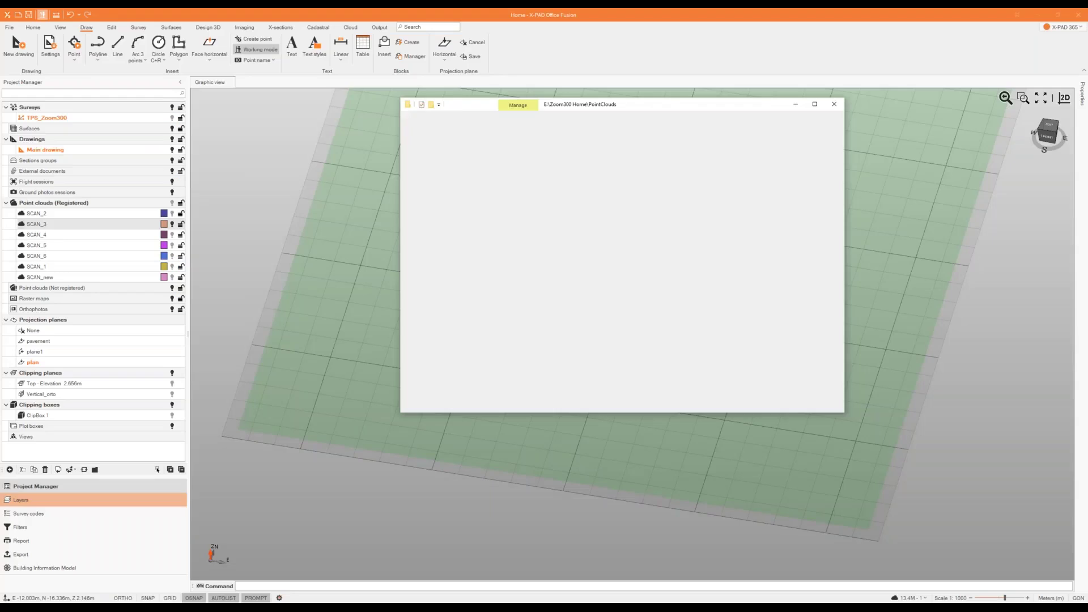
pyautogui.click(548, 129)
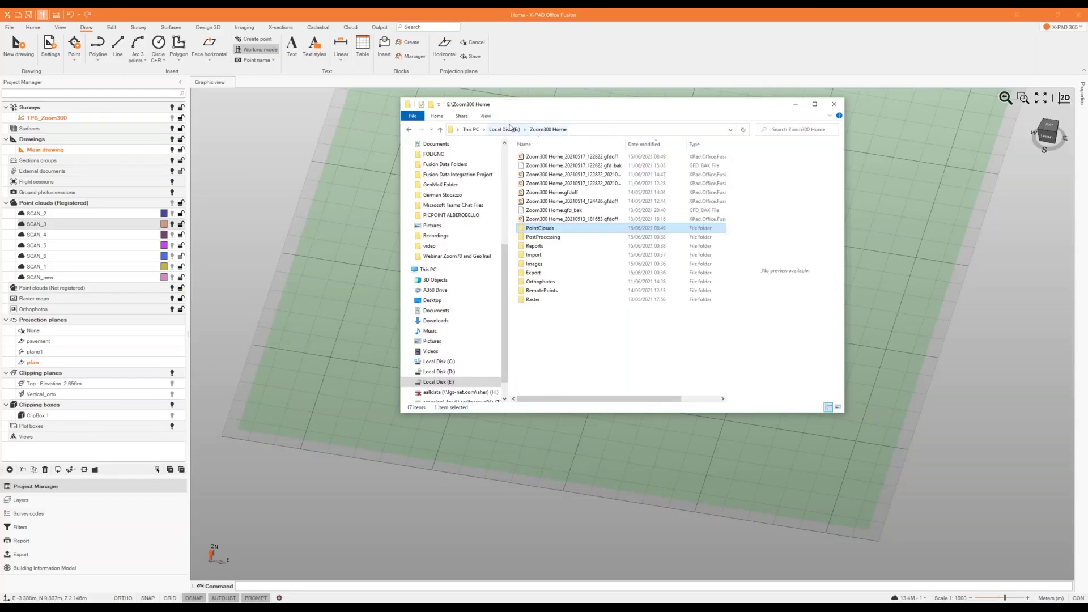
pyautogui.click(504, 129)
pyautogui.doubleClick(542, 327)
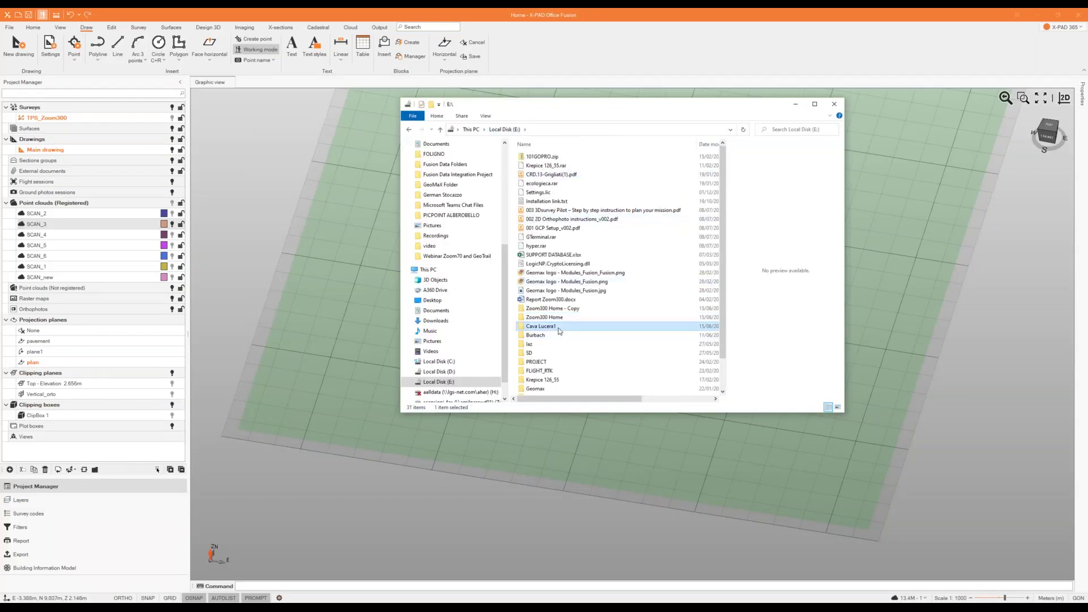
pyautogui.doubleClick(546, 156)
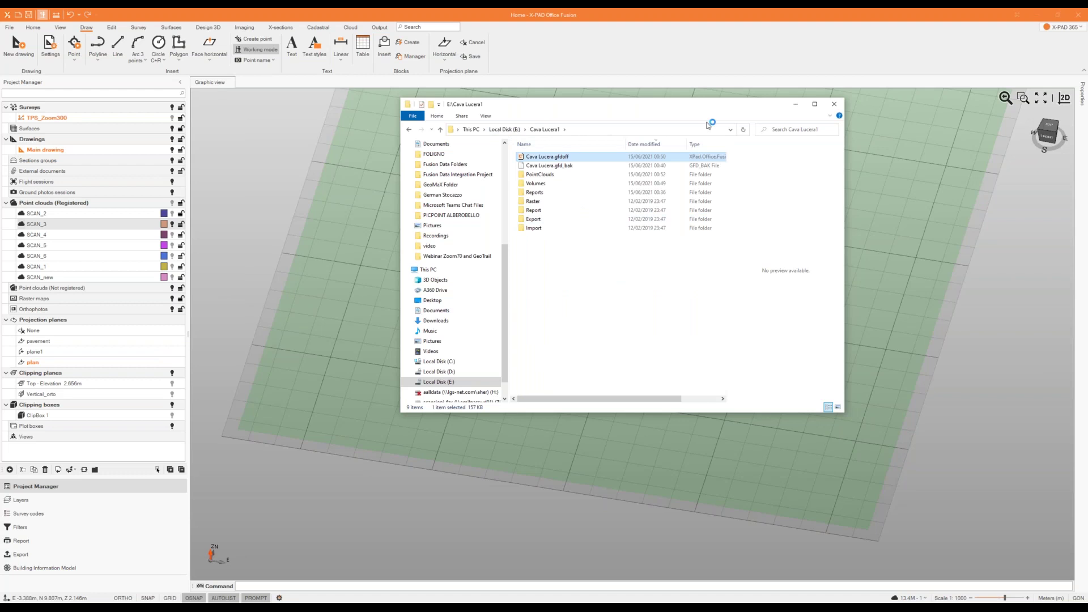
pyautogui.click(795, 105)
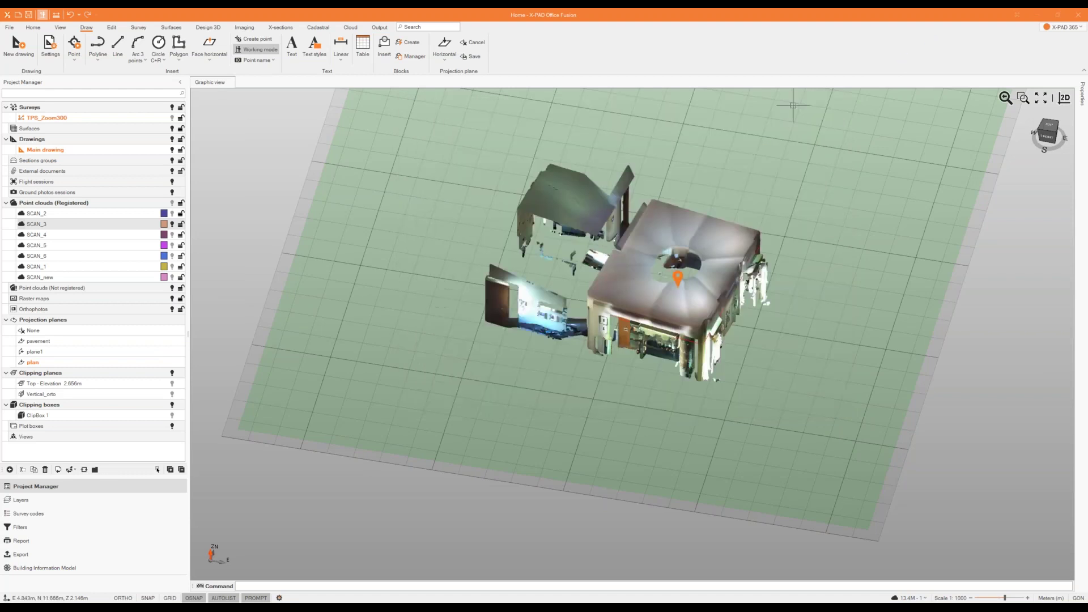
pyautogui.click(509, 329)
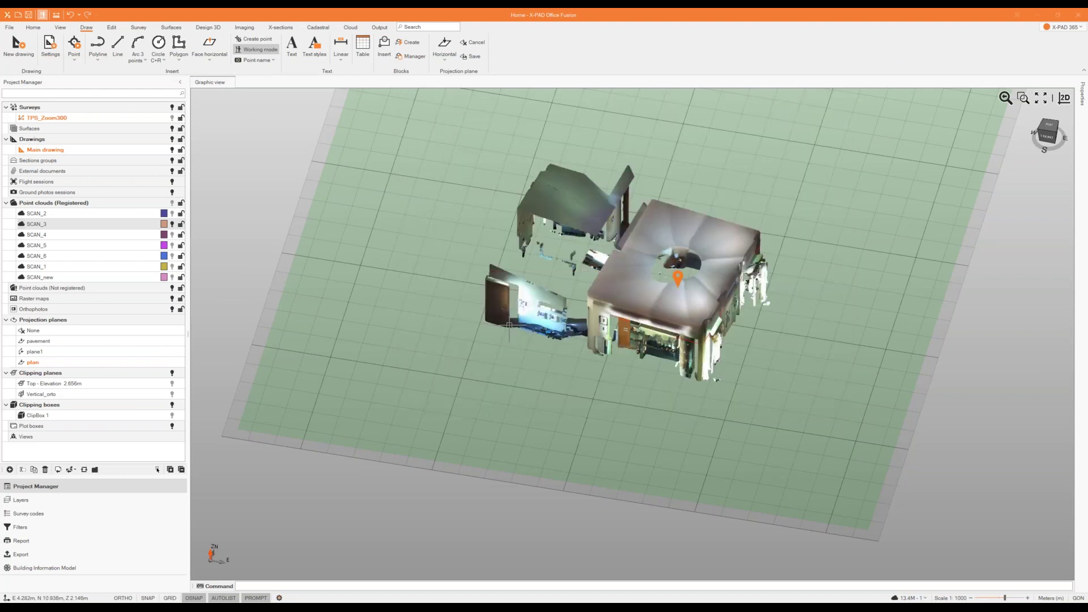
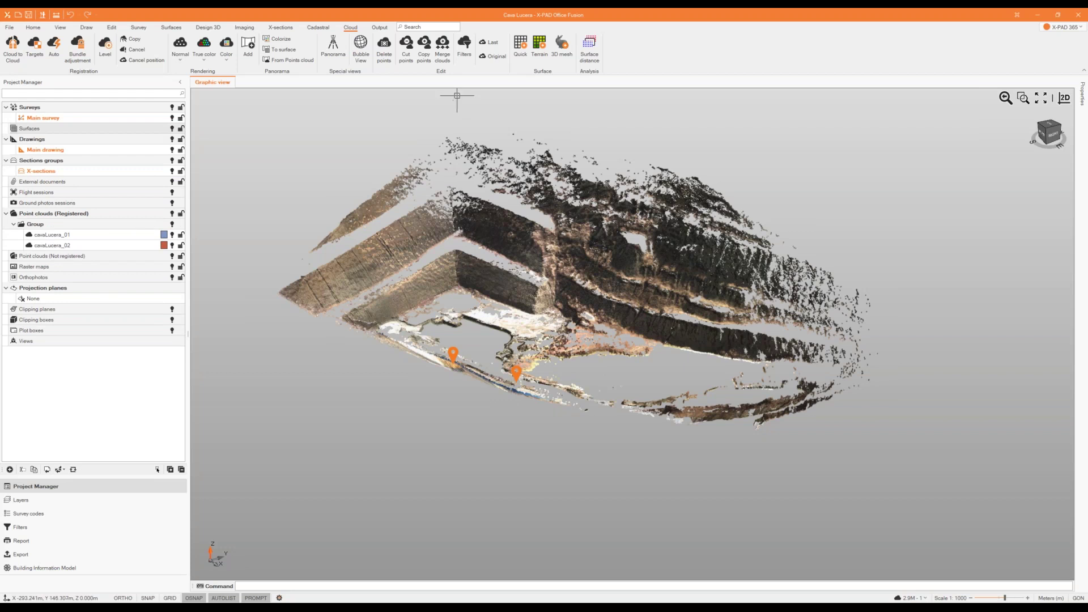
# - Set up a terrain surface from the clouds with Grid generation, a 4 m grid step, triangle side length check and peak removal
pyautogui.click(537, 46)
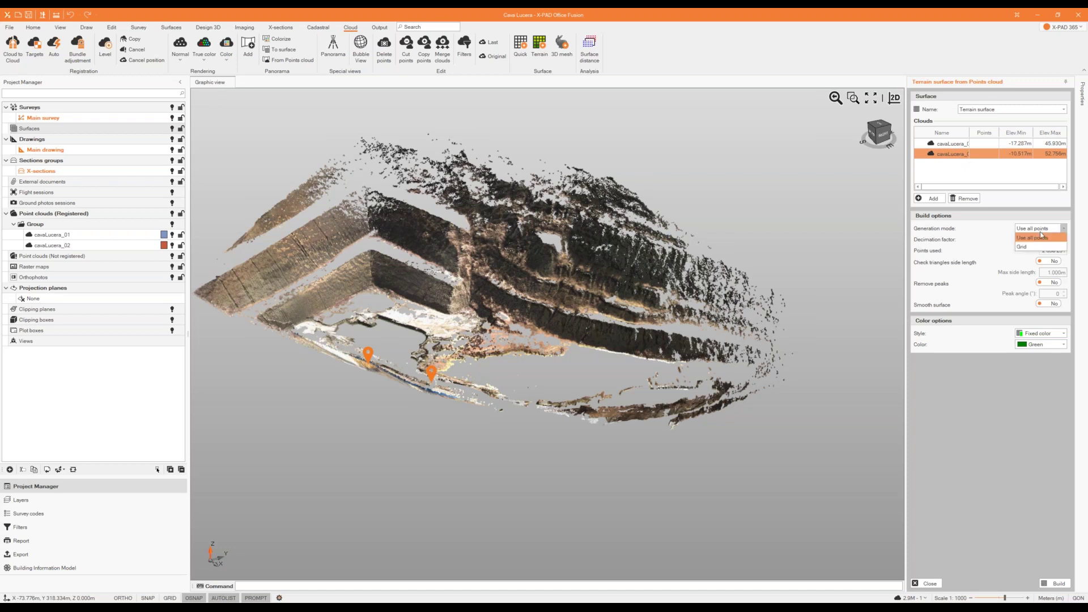
pyautogui.click(1035, 247)
pyautogui.click(1053, 239)
pyautogui.click(1057, 262)
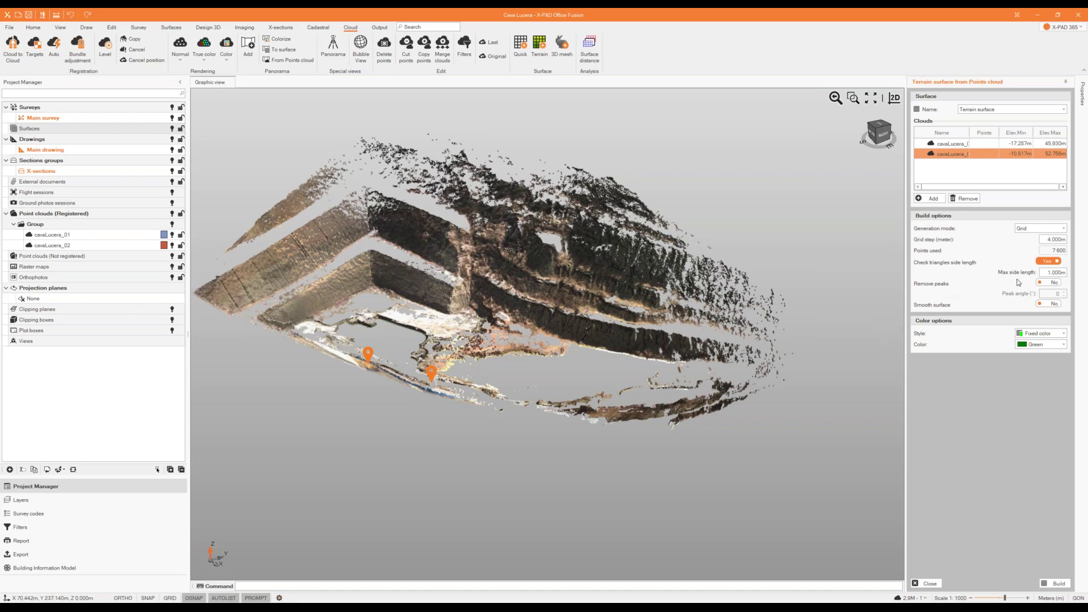
pyautogui.click(1056, 284)
pyautogui.moveTo(568, 279); pyautogui.dragTo(596, 265, button='middle')
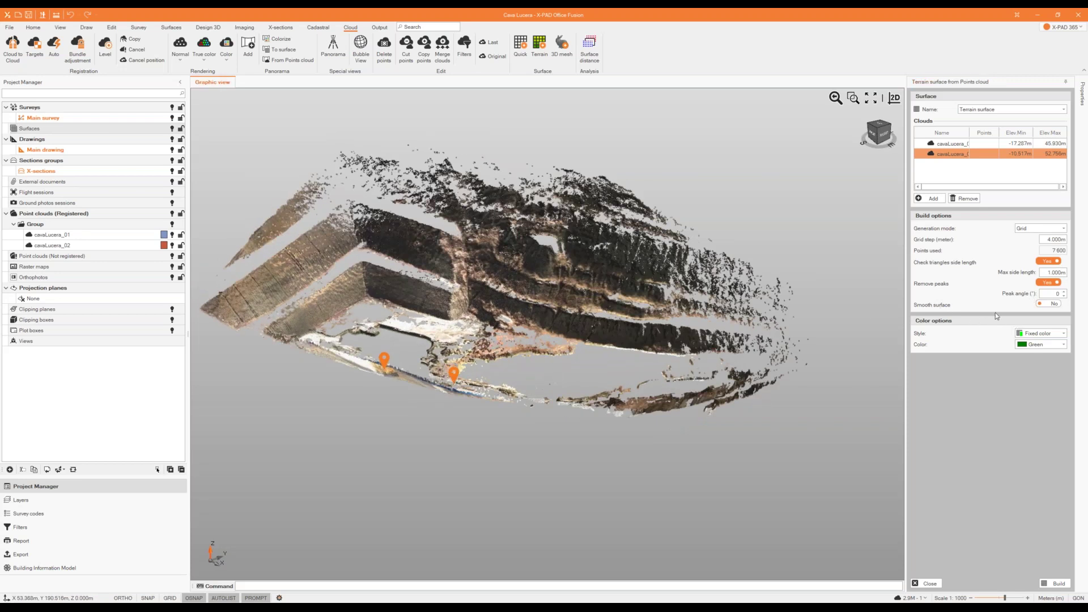
# - Try to build the terrain surface with smoothing enabled and the Color of points style
pyautogui.click(1051, 304)
pyautogui.click(1044, 333)
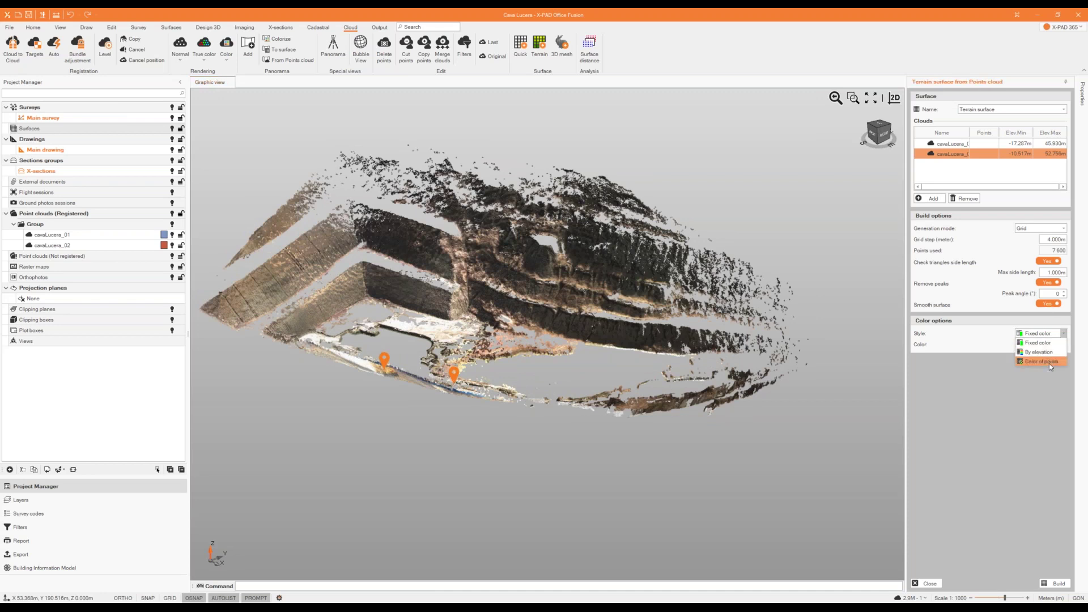
pyautogui.click(1048, 364)
pyautogui.click(1055, 583)
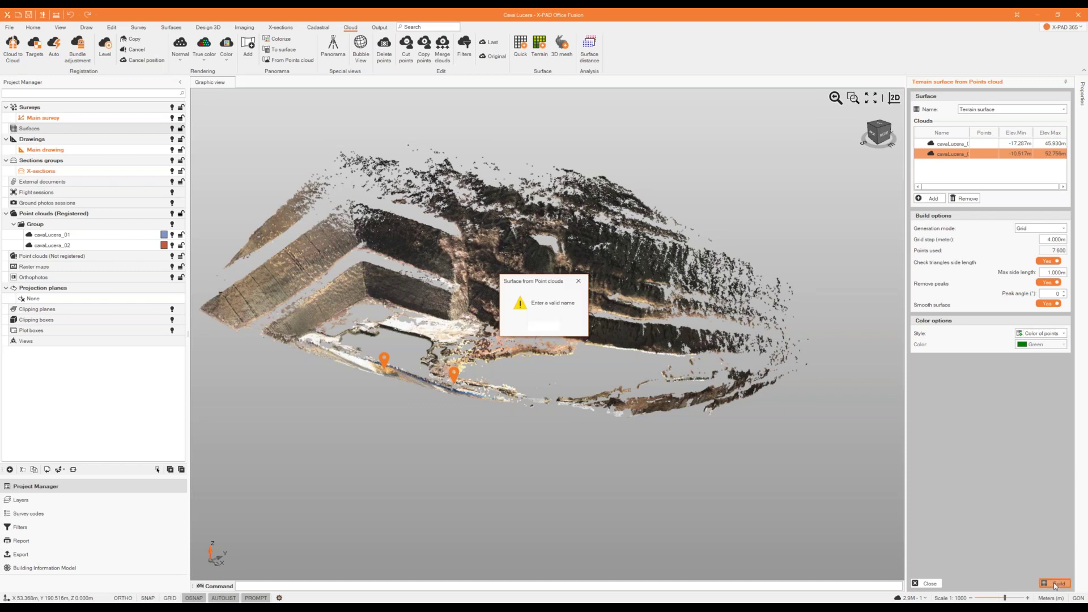
pyautogui.click(543, 327)
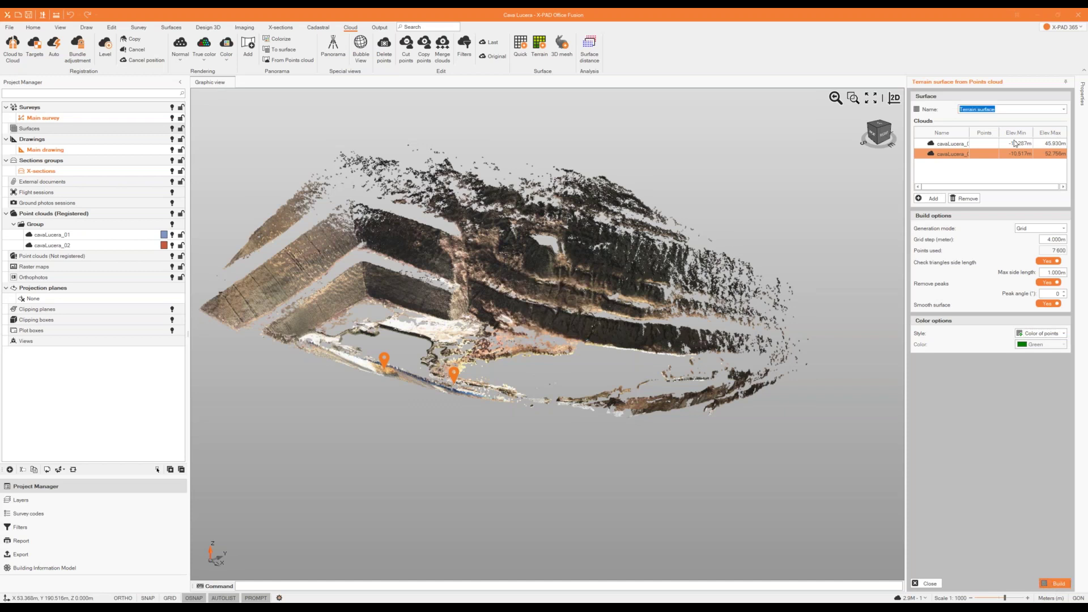
# - Try to build the terrain surface again with an edited surface name, and close the surface settings
pyautogui.click(982, 109)
pyautogui.doubleClick(984, 109)
pyautogui.press('BackSpace')
pyautogui.click(1058, 584)
pyautogui.scroll(2, 756, 325)
pyautogui.click(927, 584)
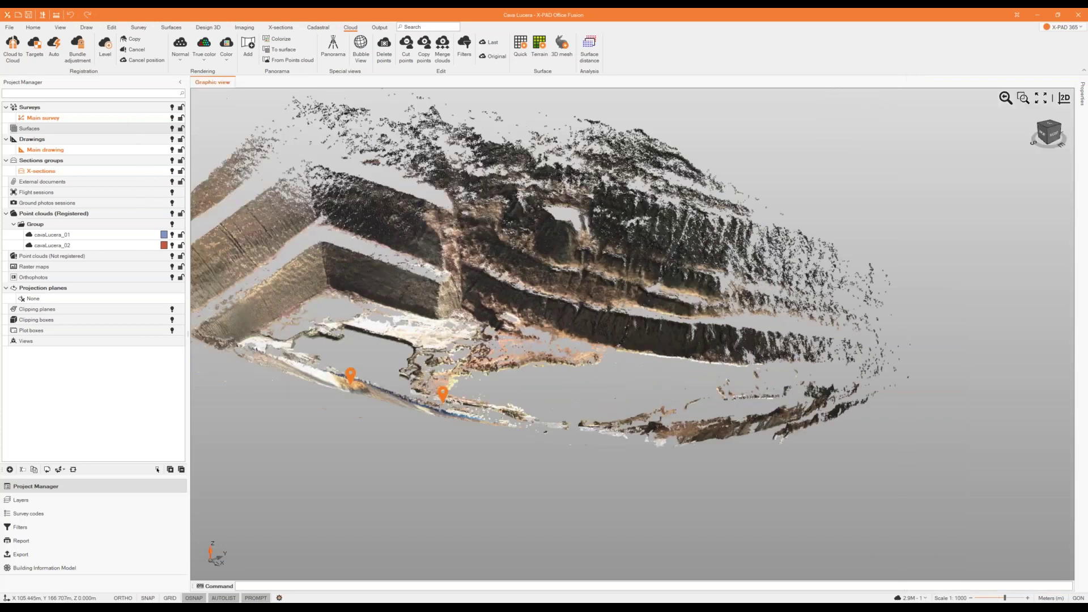
# - Create a new empty surface named Terrain
pyautogui.click(171, 27)
pyautogui.click(16, 48)
pyautogui.write('Terrain')
pyautogui.press('Return')
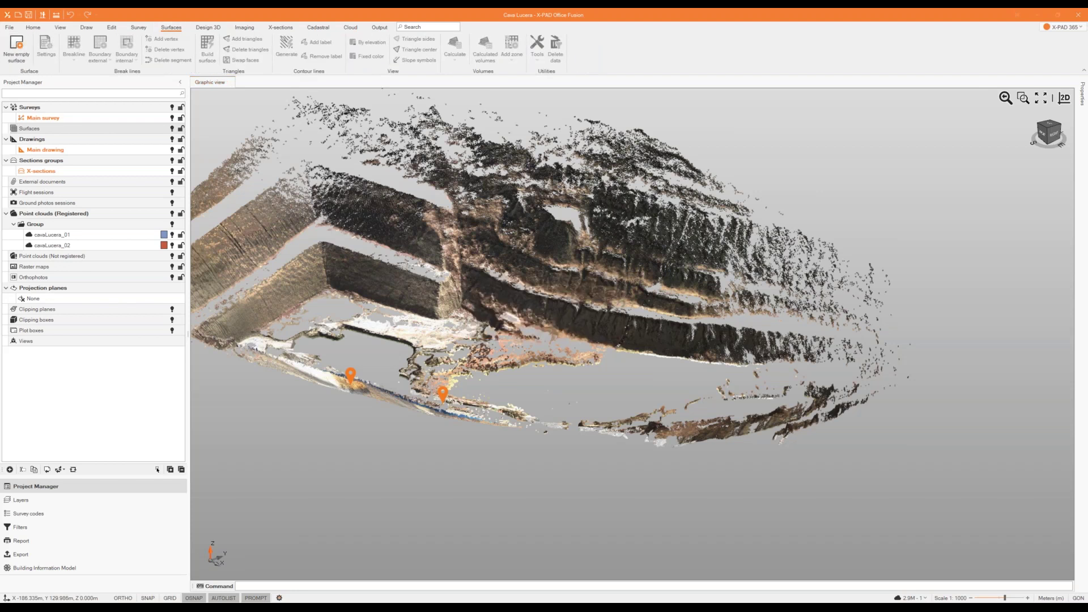
# - Rename the Terrain surface as TerrainSurf
pyautogui.rightClick(60, 141)
pyautogui.click(91, 180)
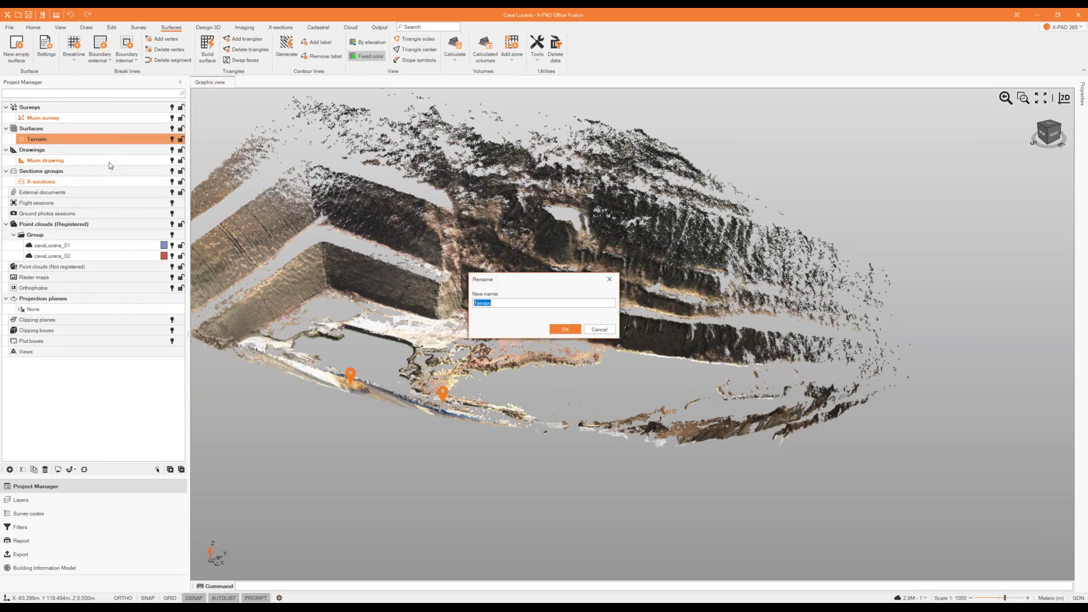
pyautogui.click(551, 304)
pyautogui.write('Surf')
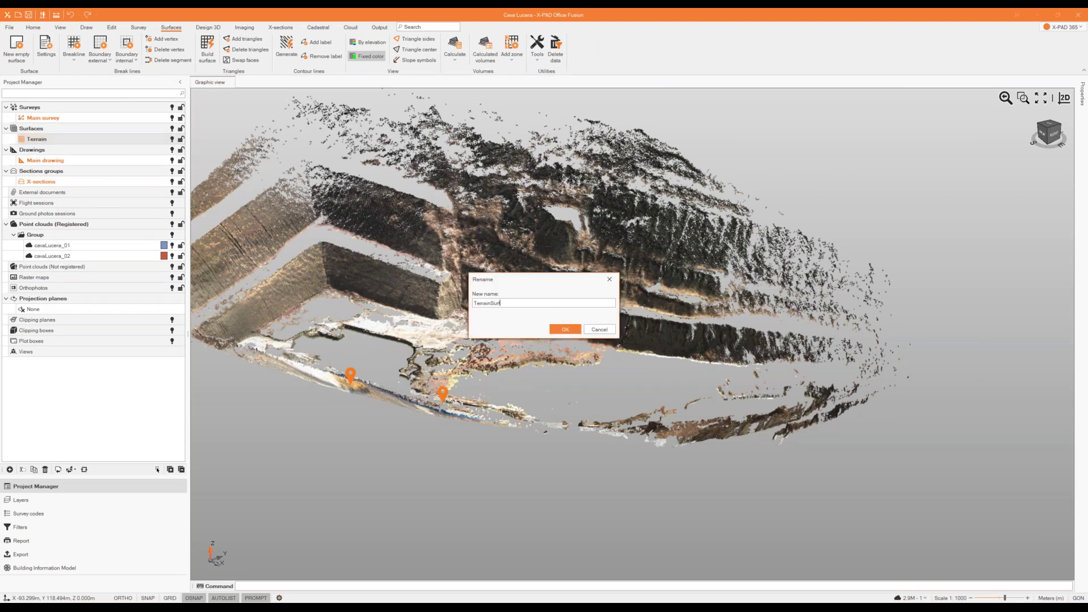
pyautogui.press('Return')
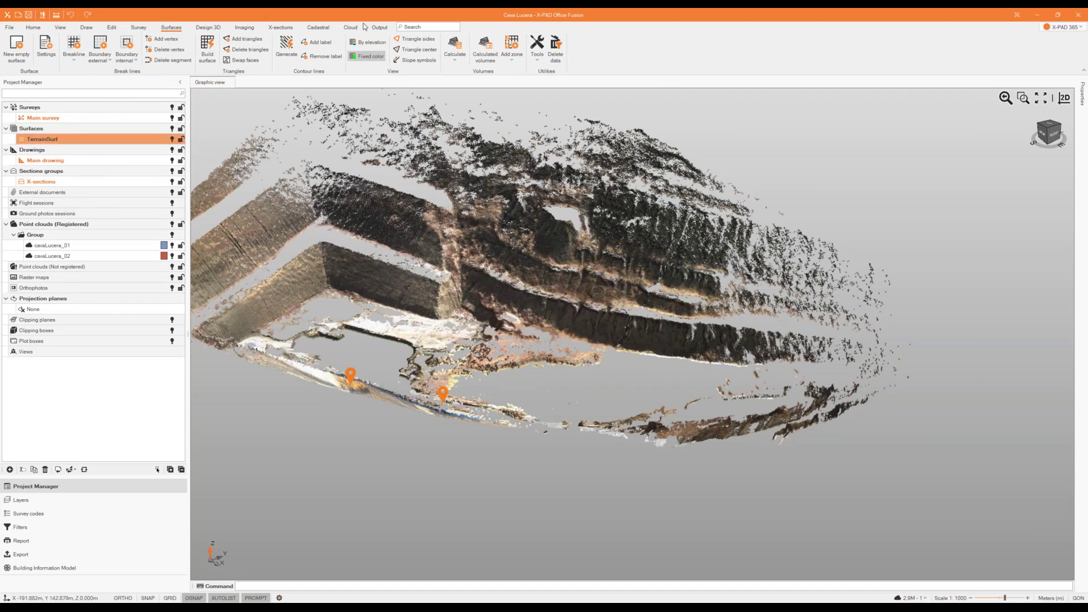
# - Build the TerrainSurf terrain surface from both cavaLucera clouds in Grid mode with a 0.5 m grid step
pyautogui.click(352, 28)
pyautogui.click(539, 46)
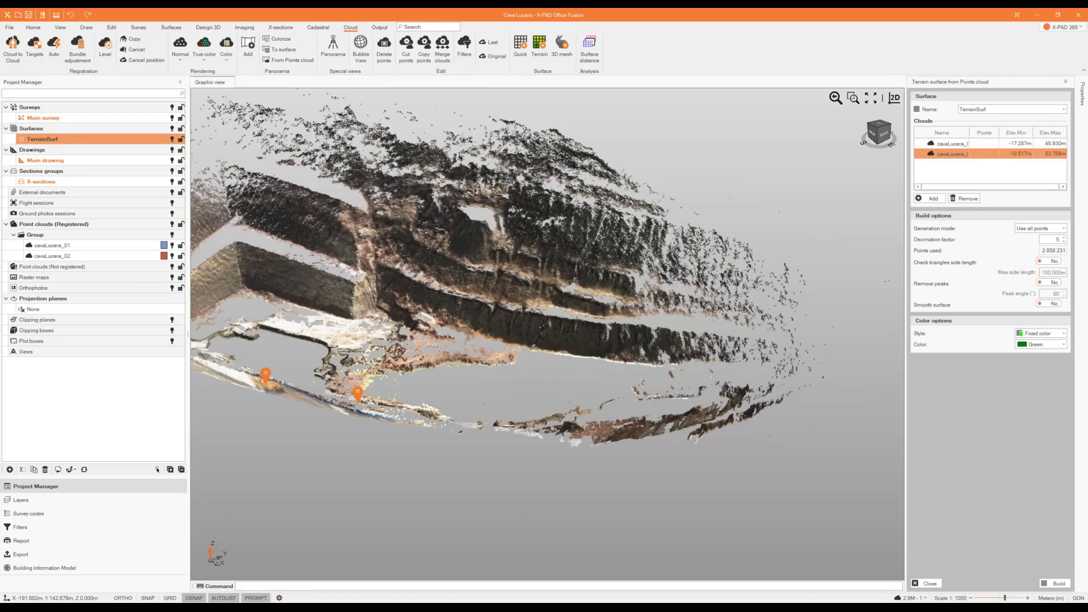
pyautogui.click(1037, 228)
pyautogui.click(1055, 241)
pyautogui.click(1057, 583)
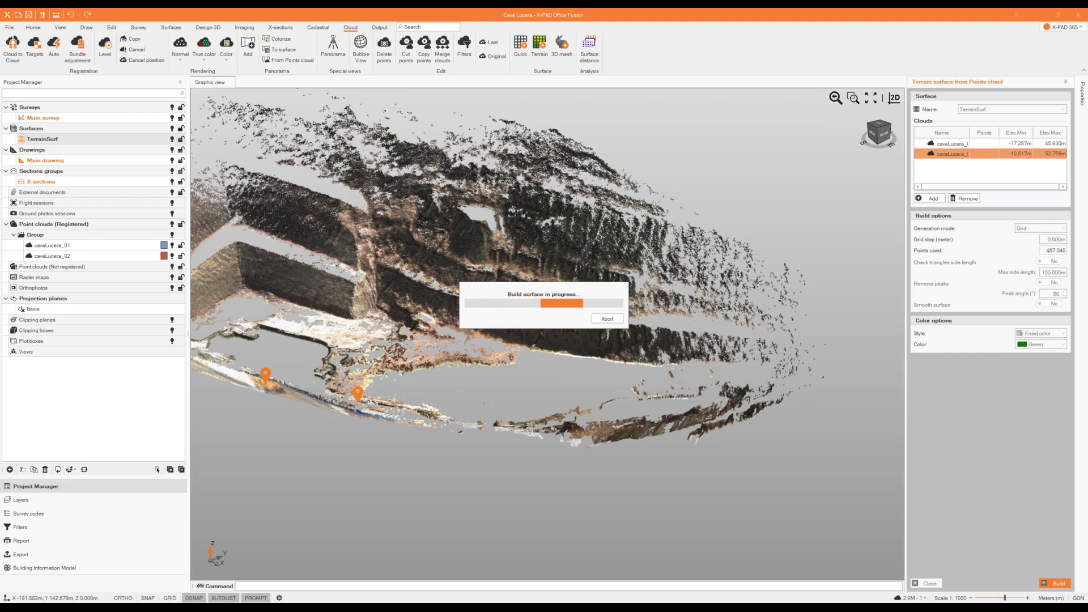
# - Set TerrainSurf's colour style to Color of points, rebuild the surface and close its settings
pyautogui.click(1054, 345)
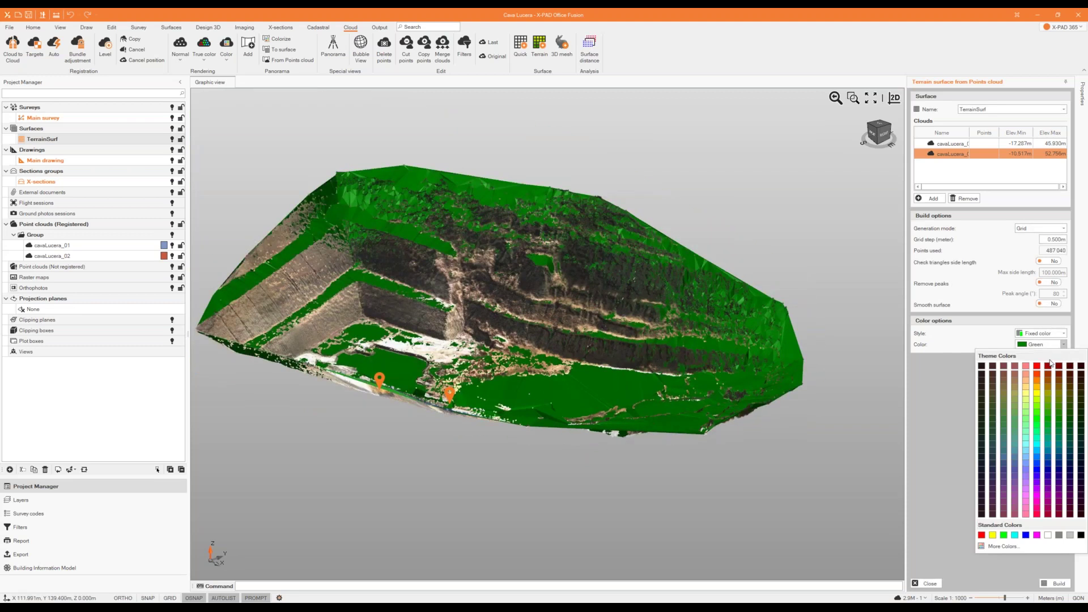
pyautogui.click(1056, 335)
pyautogui.click(1043, 364)
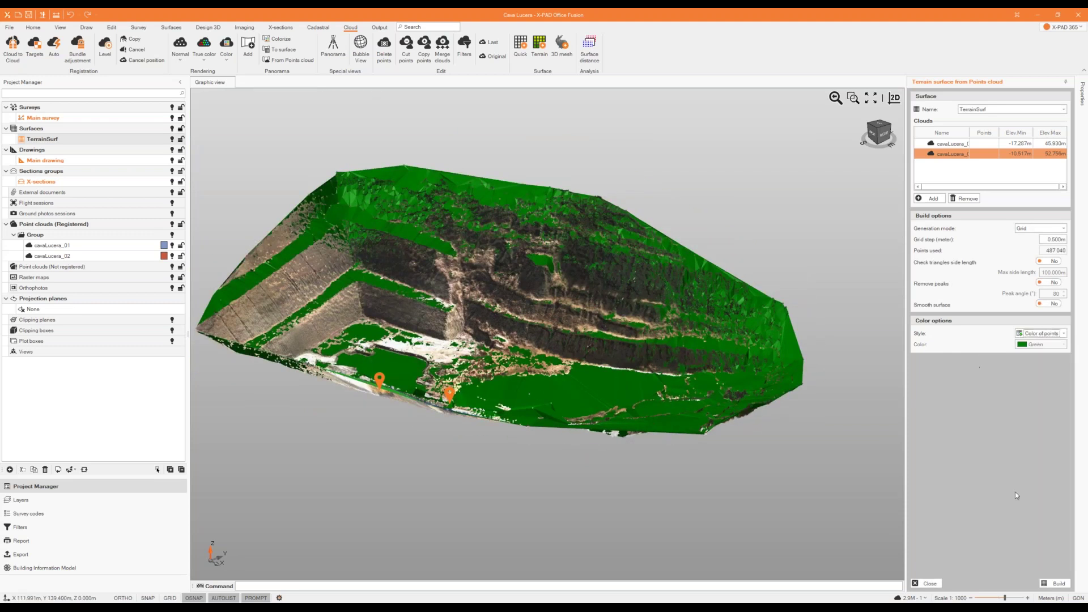
pyautogui.click(1057, 582)
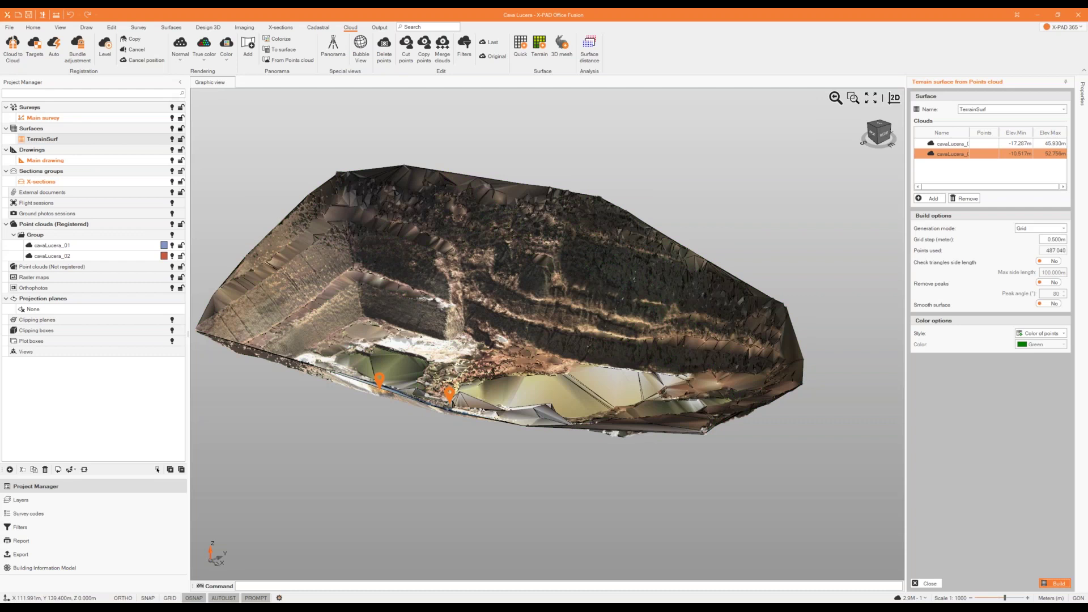
pyautogui.click(929, 584)
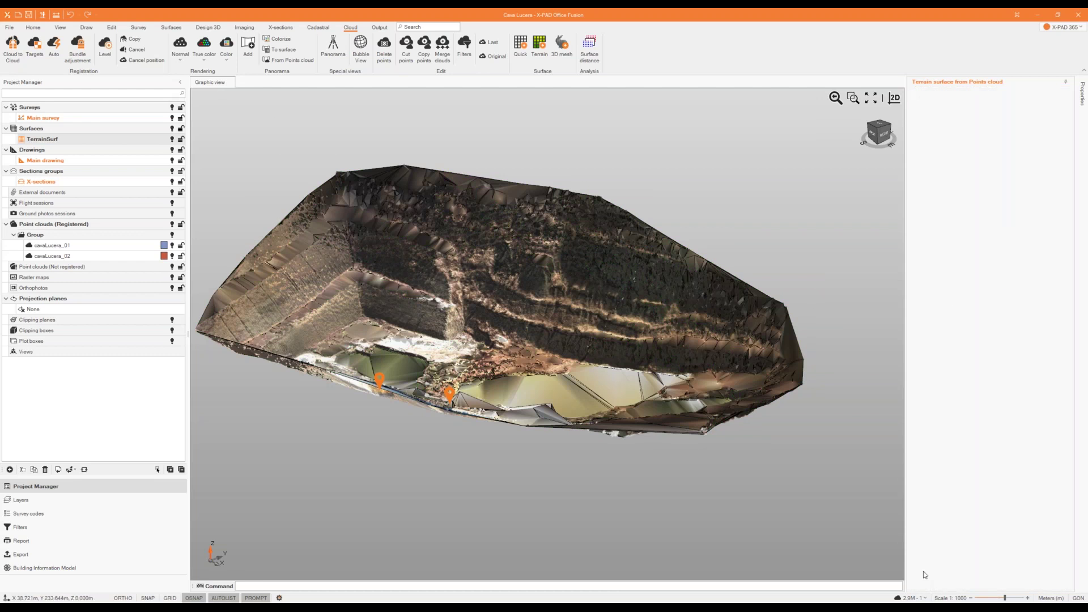
# - Hide the registered point cloud group so that only the TerrainSurf surface is displayed
pyautogui.click(172, 235)
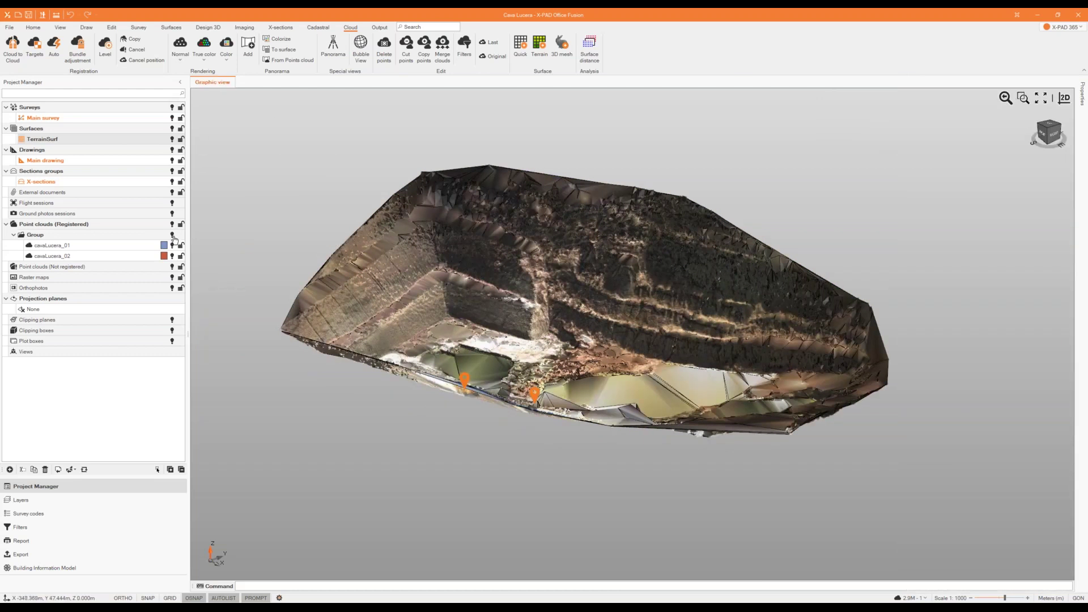
pyautogui.moveTo(574, 348); pyautogui.dragTo(575, 318)
pyautogui.moveTo(575, 317); pyautogui.dragTo(575, 337, button='middle')
pyautogui.scroll(-4, 574, 336)
pyautogui.scroll(2, 575, 337)
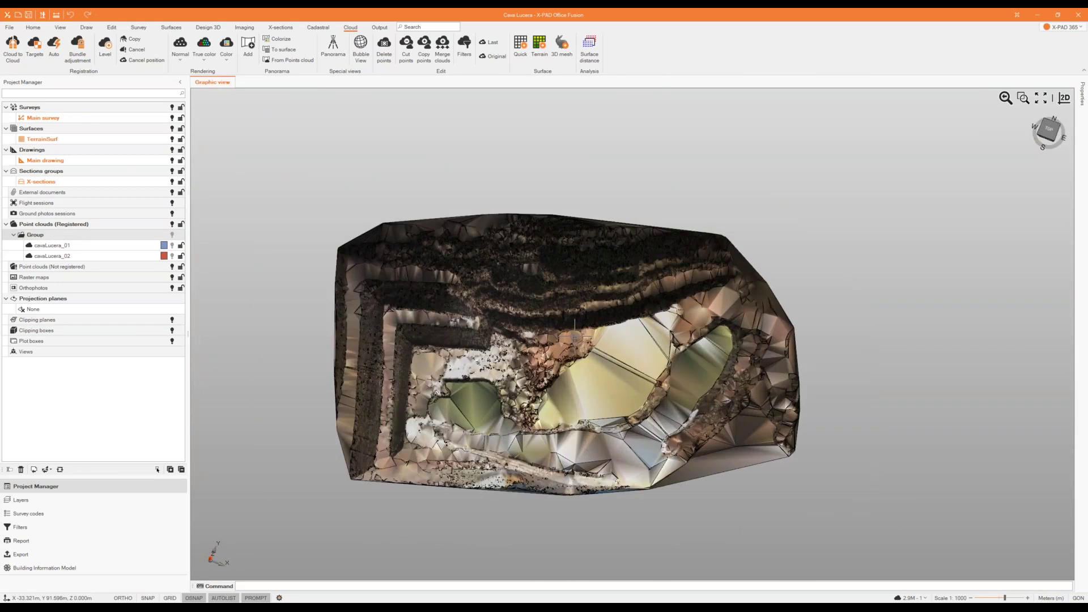
# - Set up a volume calculation of TerrainSurf to an elevation, picking the reference elevation of -1.758 m on the quarry terrain
pyautogui.click(171, 28)
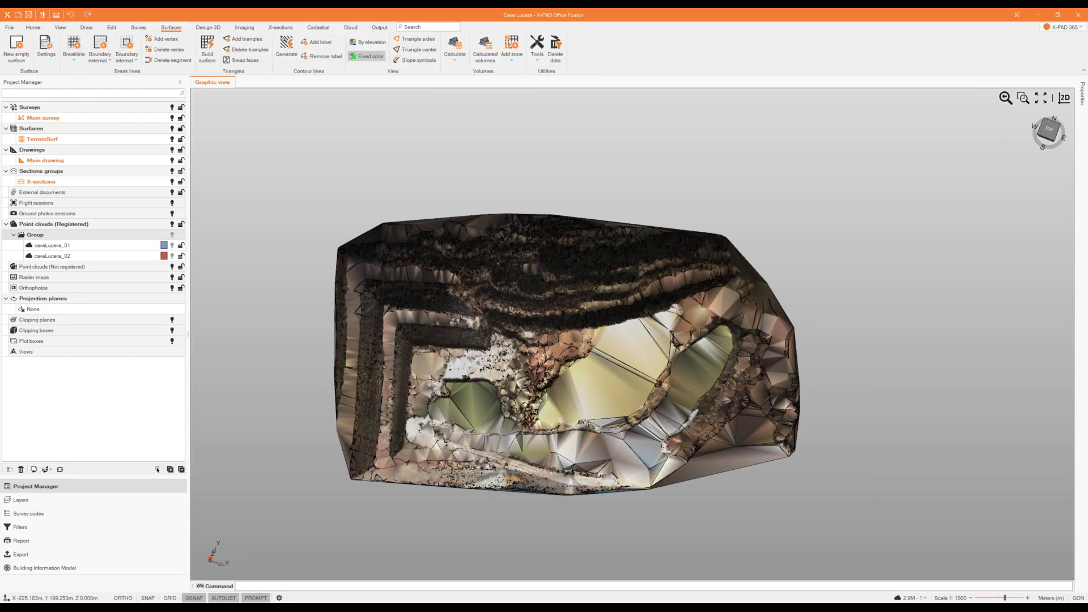
pyautogui.moveTo(476, 389); pyautogui.dragTo(466, 350, button='middle')
pyautogui.click(457, 55)
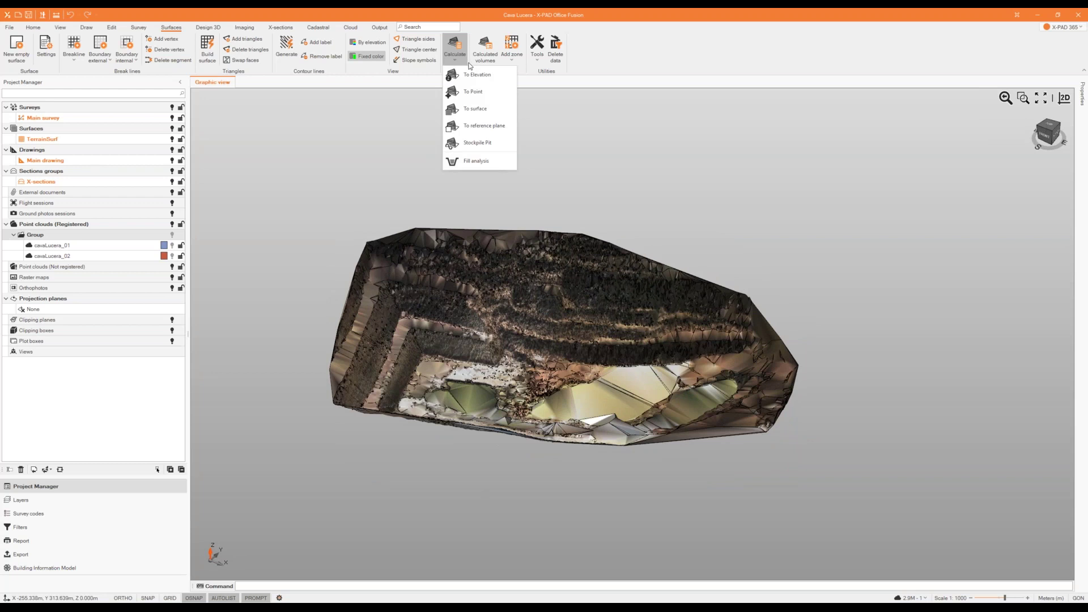
pyautogui.click(484, 76)
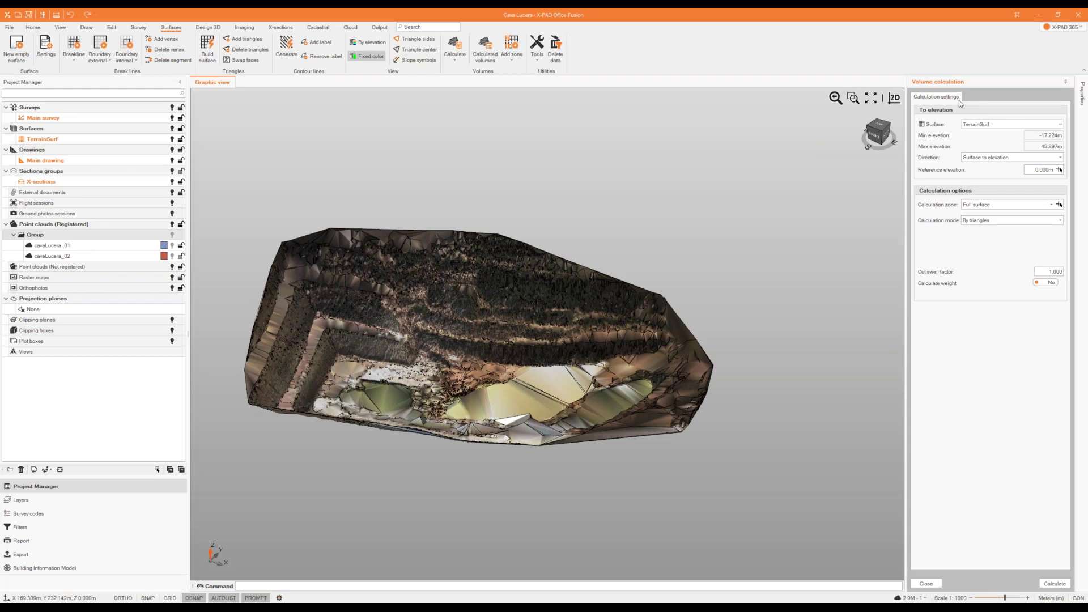
pyautogui.click(1059, 169)
pyautogui.scroll(2, 457, 315)
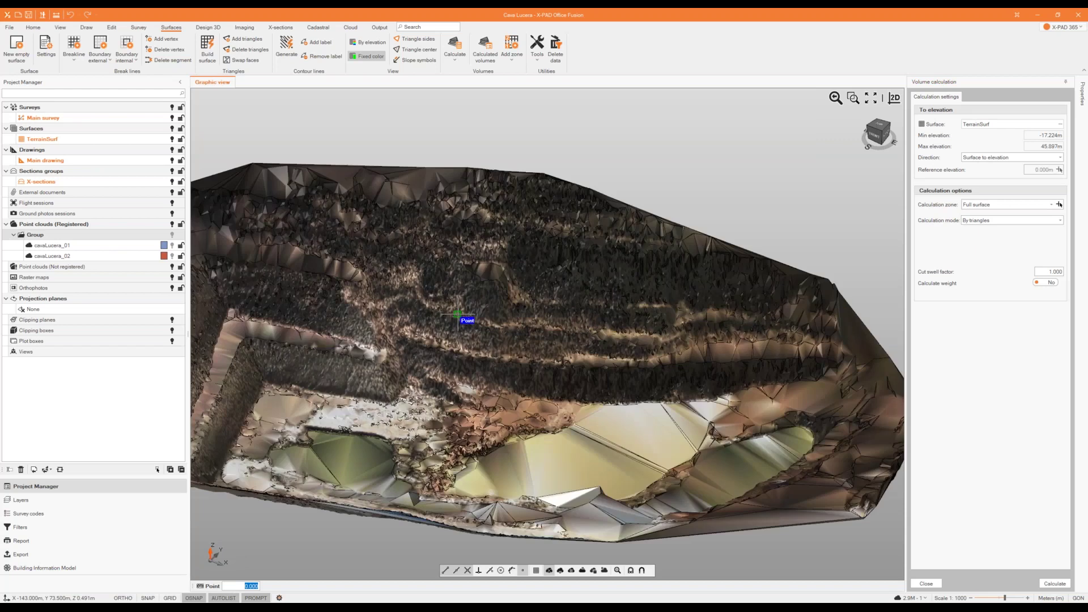
pyautogui.scroll(3, 458, 315)
pyautogui.click(363, 354)
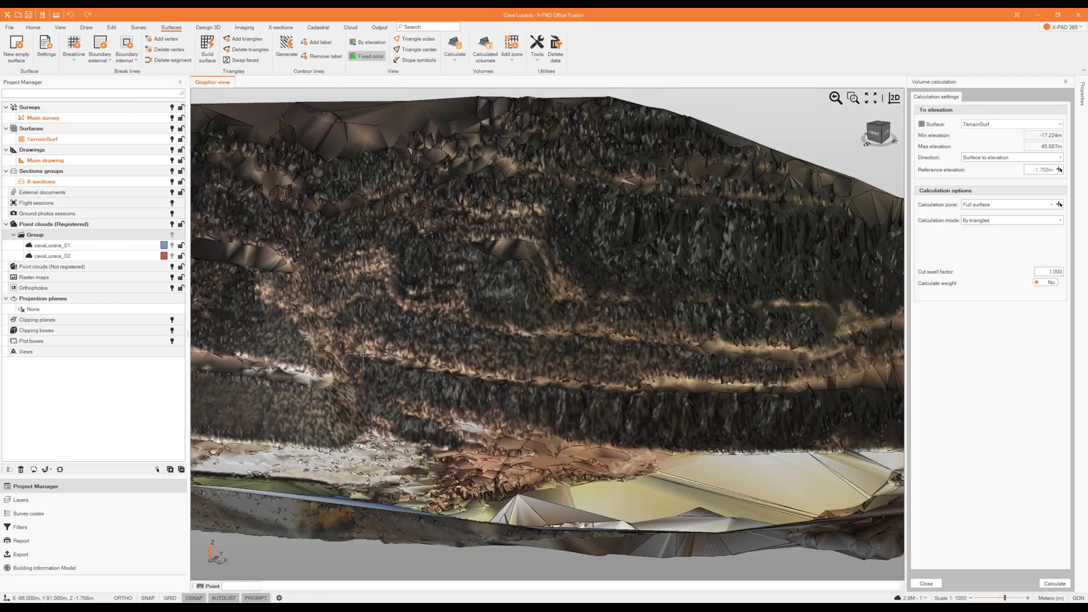
# - Enable weight calculation and calculate the full-surface volume from surface to elevation in By triangles mode
pyautogui.click(1040, 158)
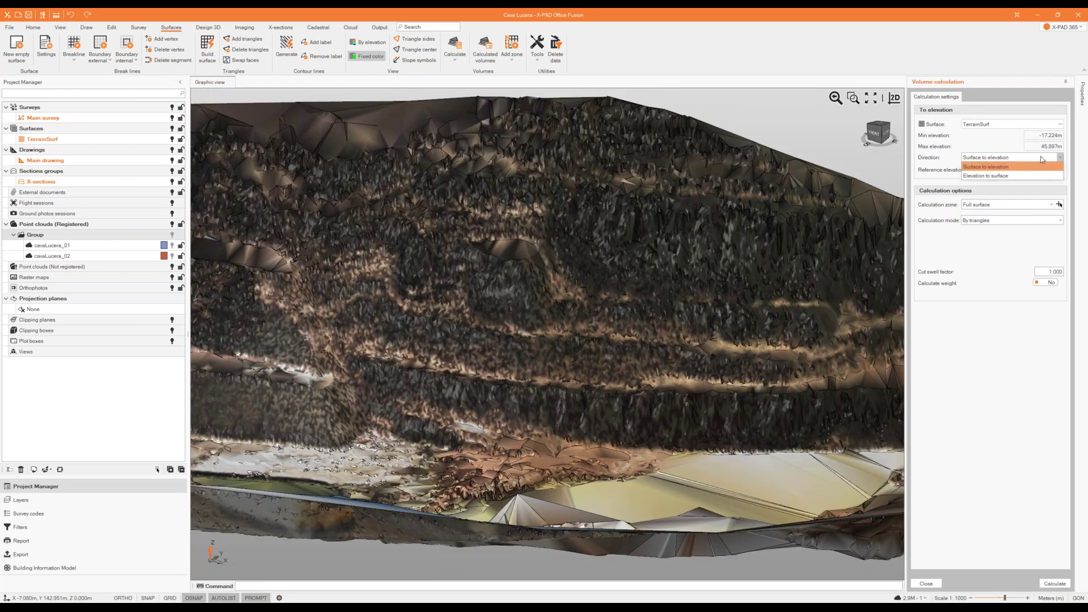
pyautogui.click(1006, 261)
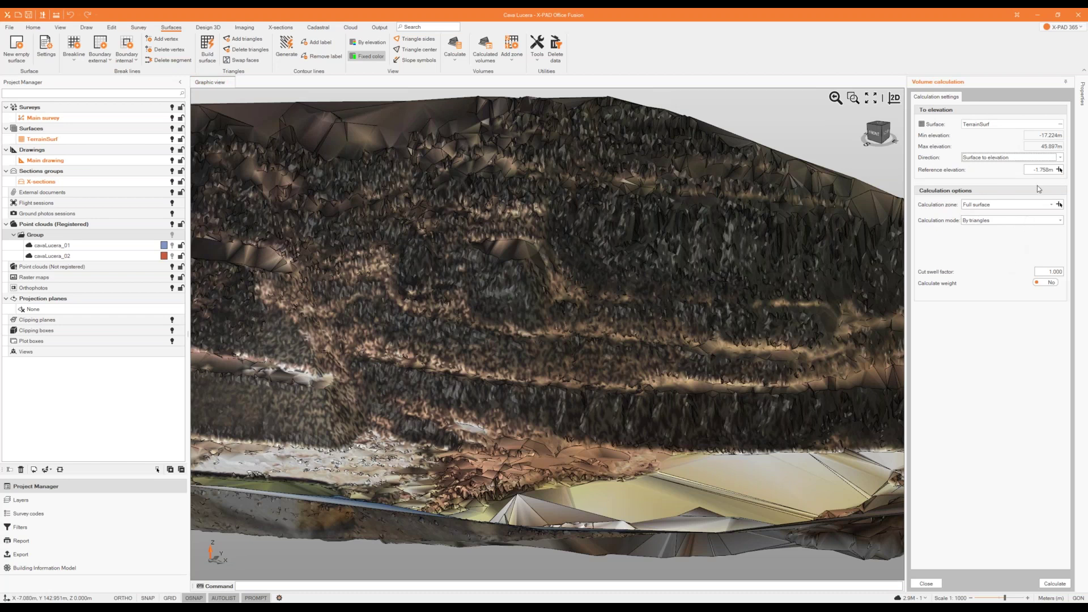
pyautogui.scroll(-2, 709, 233)
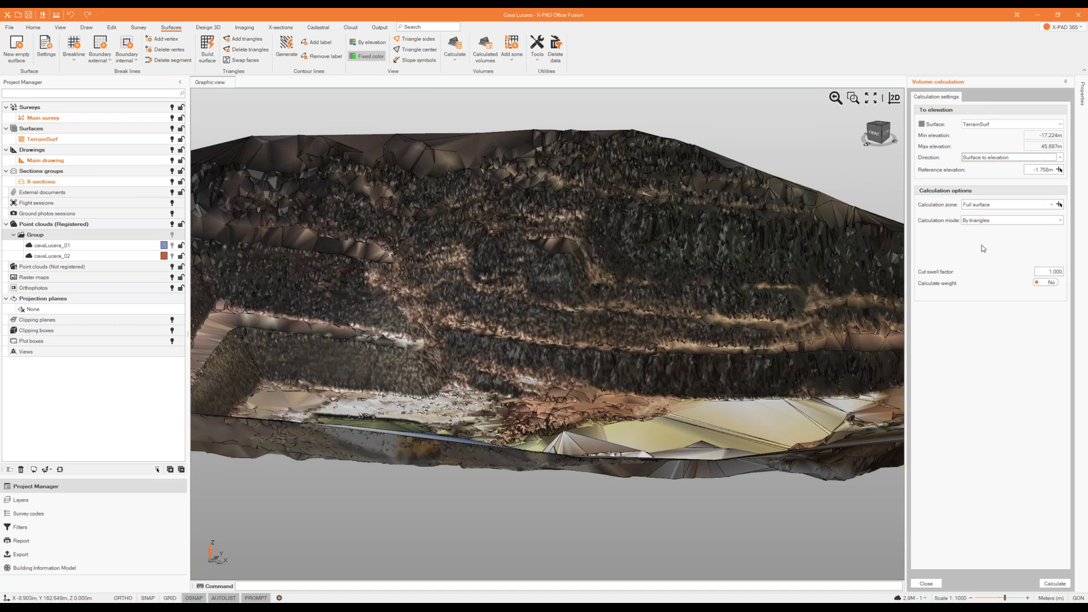
pyautogui.click(1025, 221)
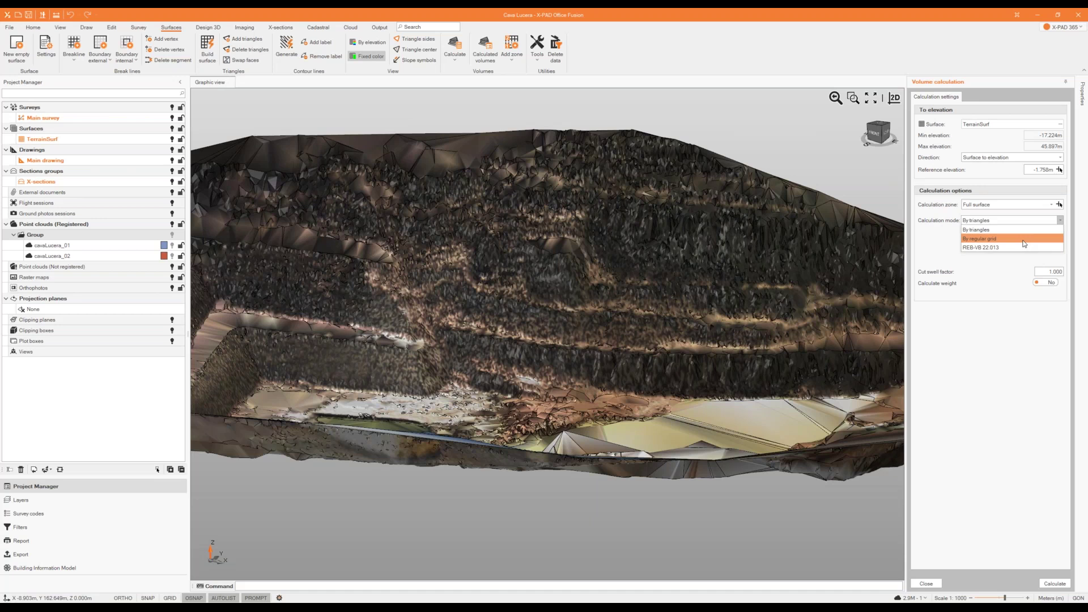
pyautogui.click(941, 255)
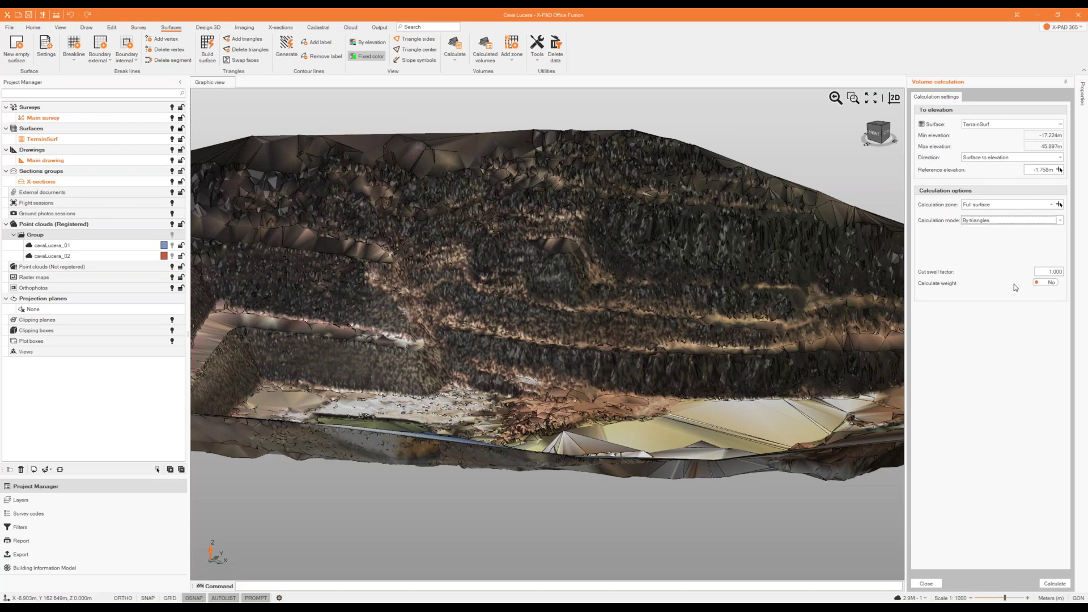
pyautogui.click(1041, 283)
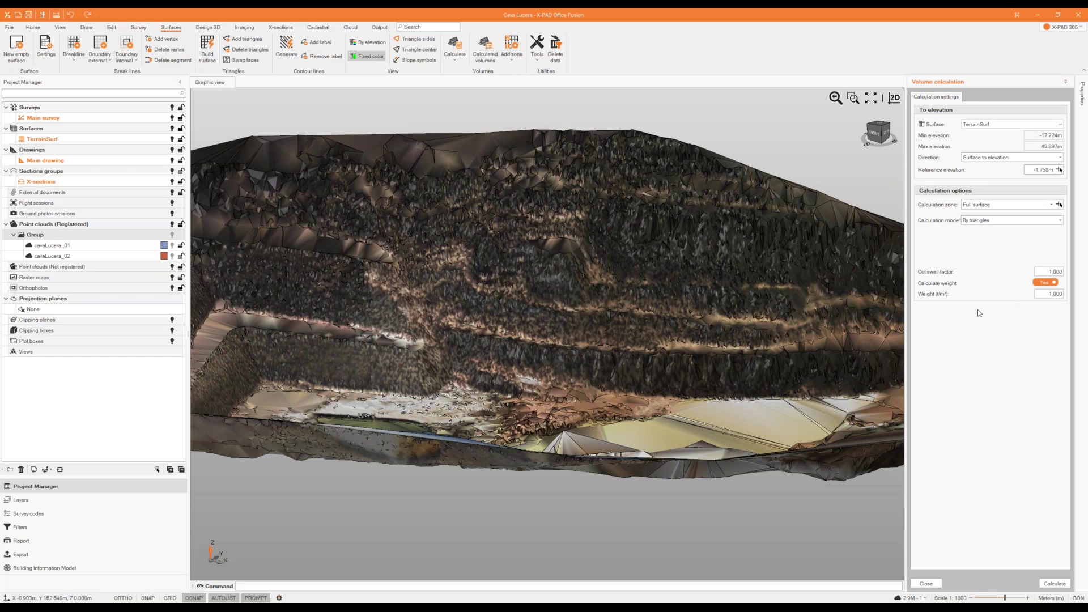
pyautogui.click(1053, 583)
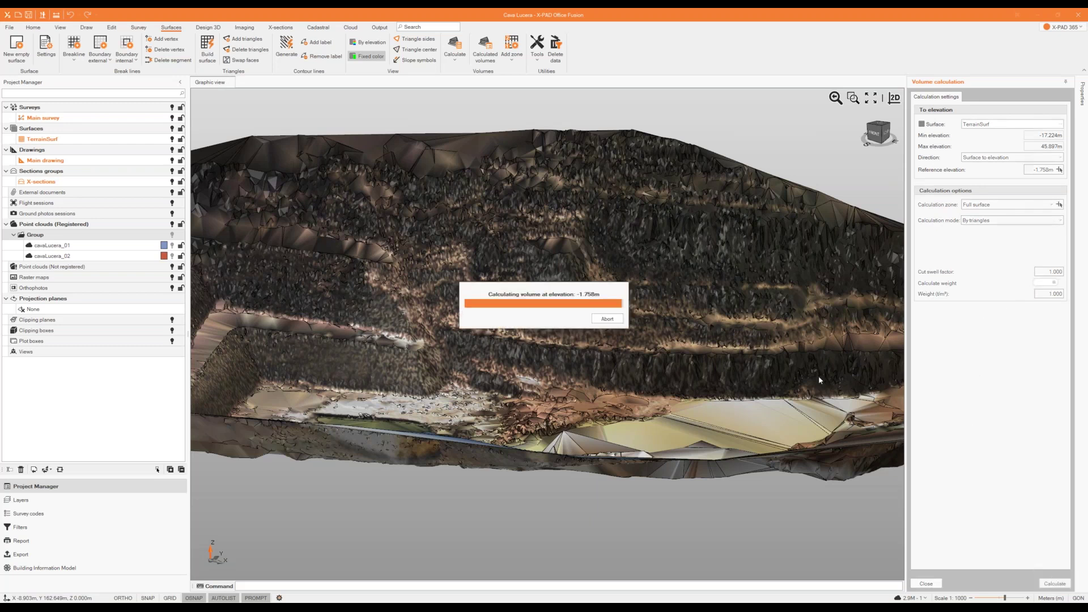
# - Examine the cut and fill results against the reference plane, and close the volume calculation without saving
pyautogui.scroll(-5, 514, 278)
pyautogui.moveTo(513, 278); pyautogui.dragTo(347, 281, button='middle')
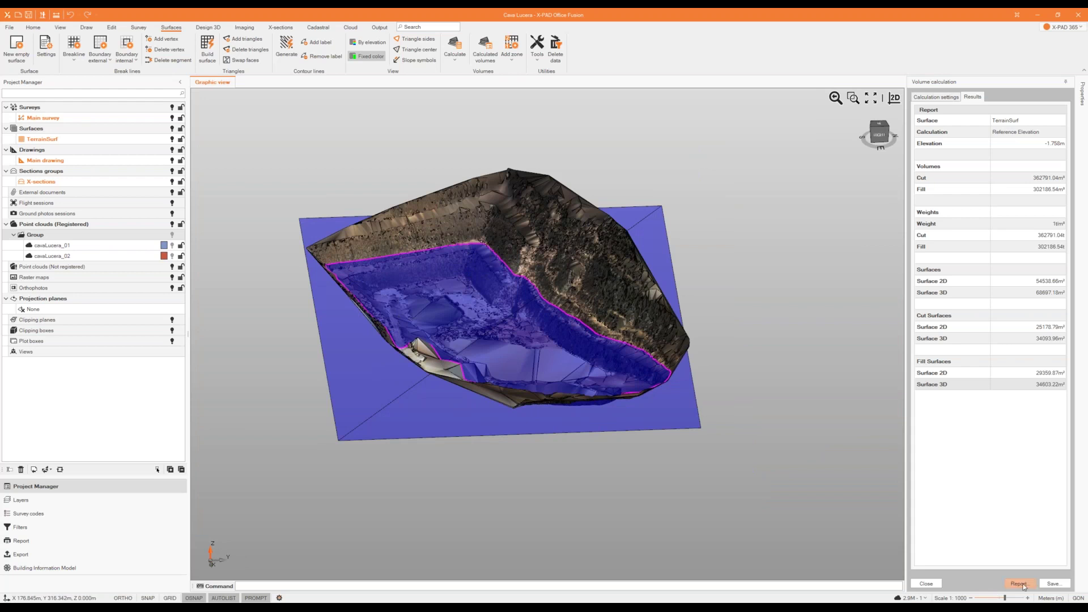
pyautogui.click(929, 584)
# - Start a new volume calculation zone on TerrainSurf and accept ZONE1 as its name
pyautogui.moveTo(530, 319); pyautogui.dragTo(577, 361, button='middle')
pyautogui.click(598, 339)
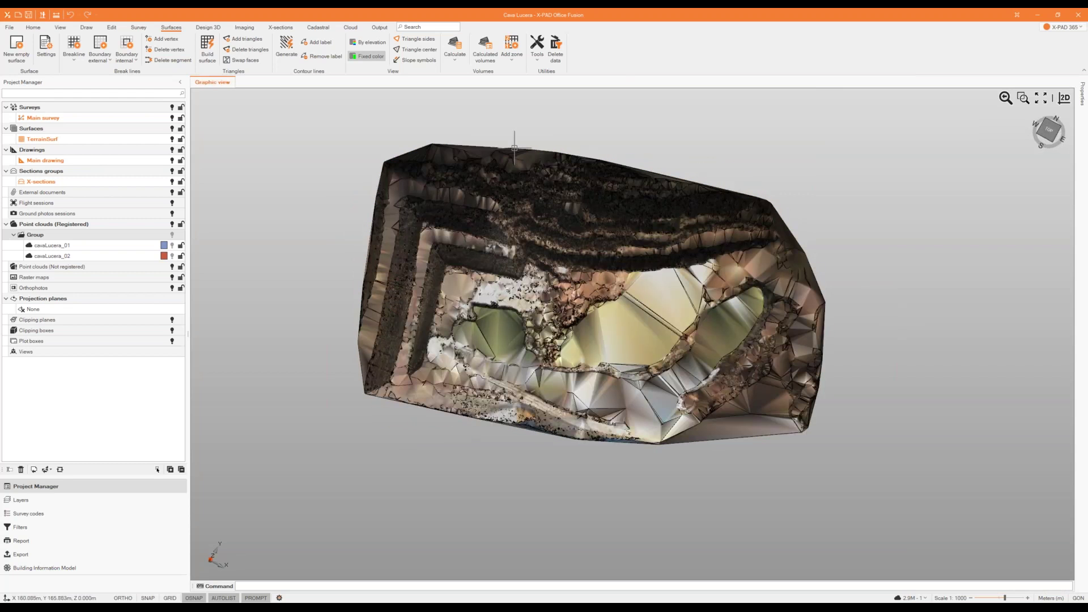
pyautogui.click(515, 62)
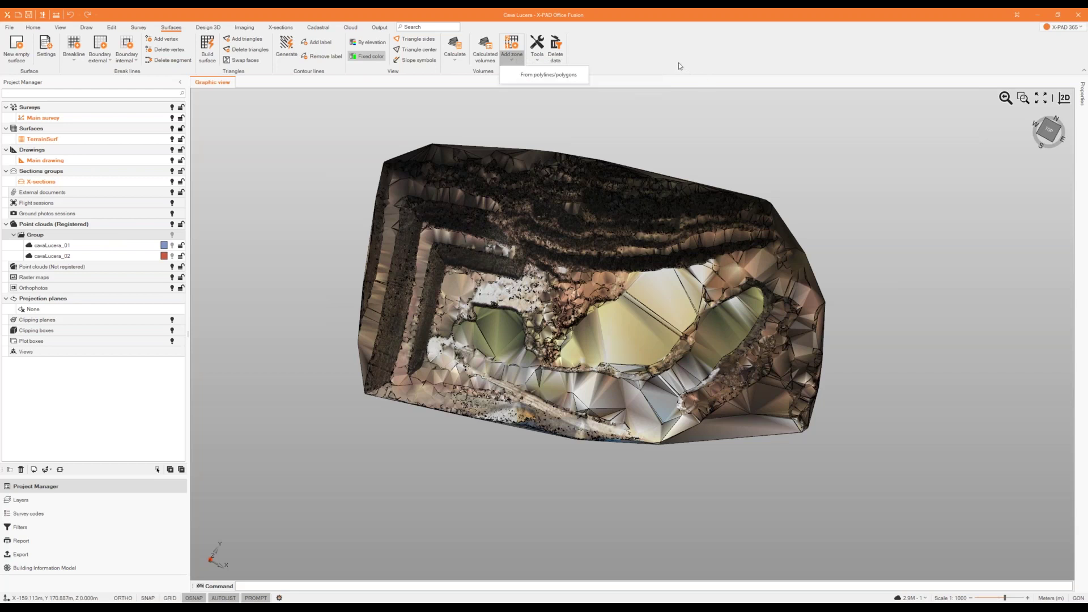
pyautogui.click(511, 45)
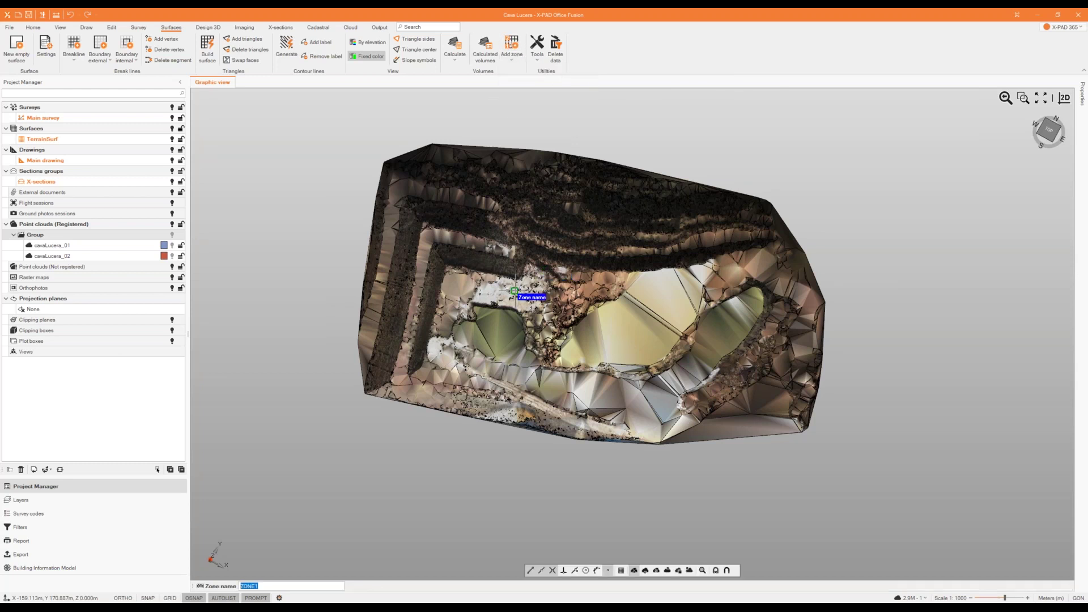
pyautogui.scroll(3, 516, 292)
pyautogui.moveTo(473, 244); pyautogui.dragTo(469, 214, button='middle')
pyautogui.click(276, 585)
pyautogui.press('Return')
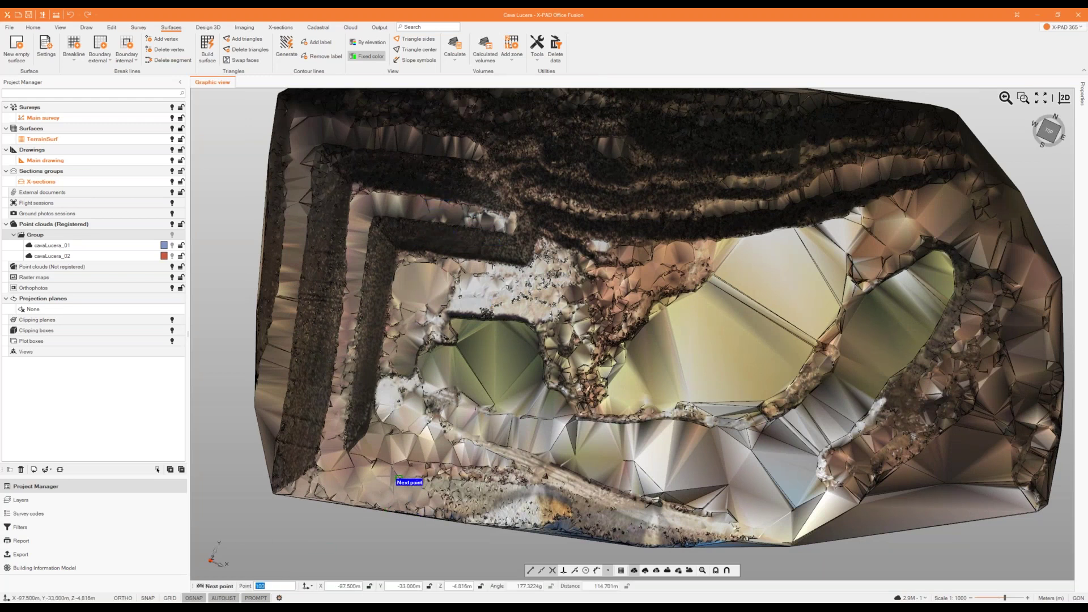
# - Draw the zone as a four-cornered polygon around the quarry floor and finish its boundary
pyautogui.click(392, 473)
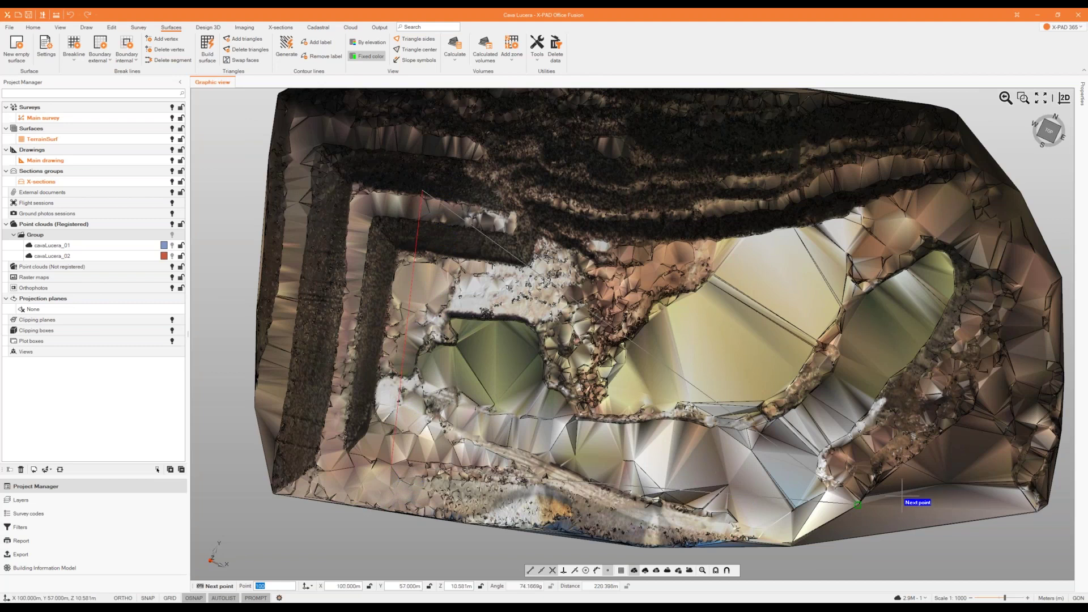
pyautogui.click(860, 502)
pyautogui.click(875, 225)
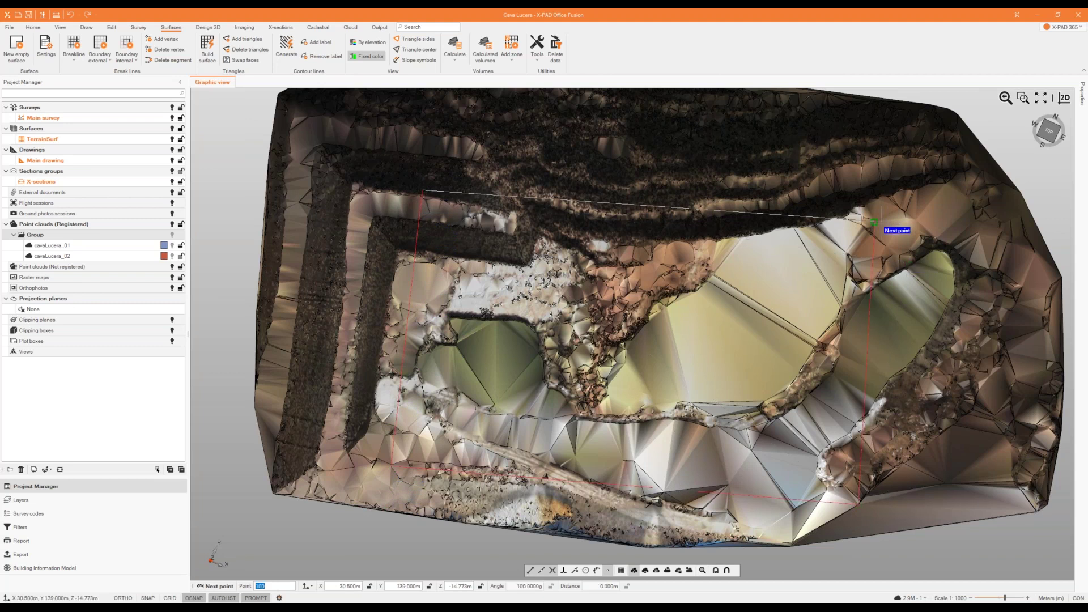
pyautogui.rightClick(750, 257)
pyautogui.click(776, 289)
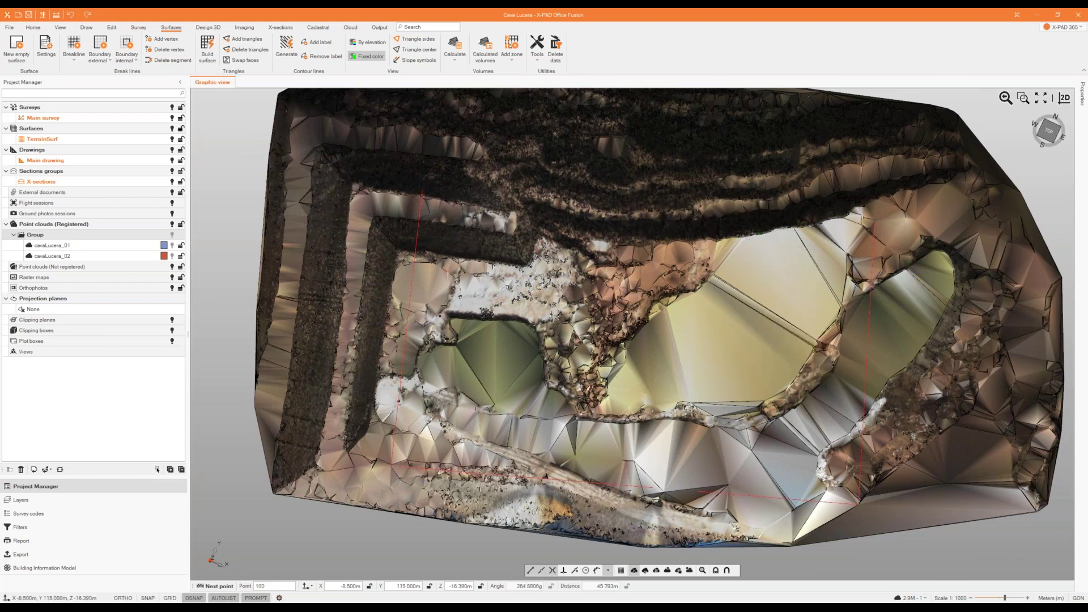
pyautogui.moveTo(766, 280)
pyautogui.mouseDown(button='middle')
pyautogui.moveTo(728, 221)
pyautogui.moveTo(779, 286)
pyautogui.mouseUp(button='middle')
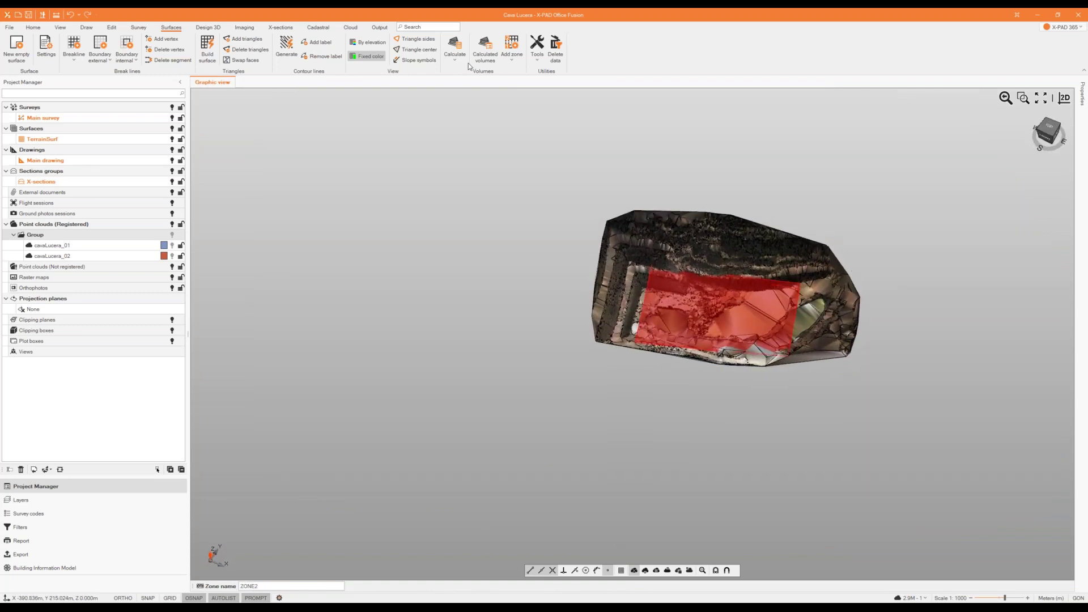
# - Set up another TerrainSurf volume calculation to an elevation, picking the reference elevation of -2.806 m on the quarry face near the zone's edge
pyautogui.click(466, 62)
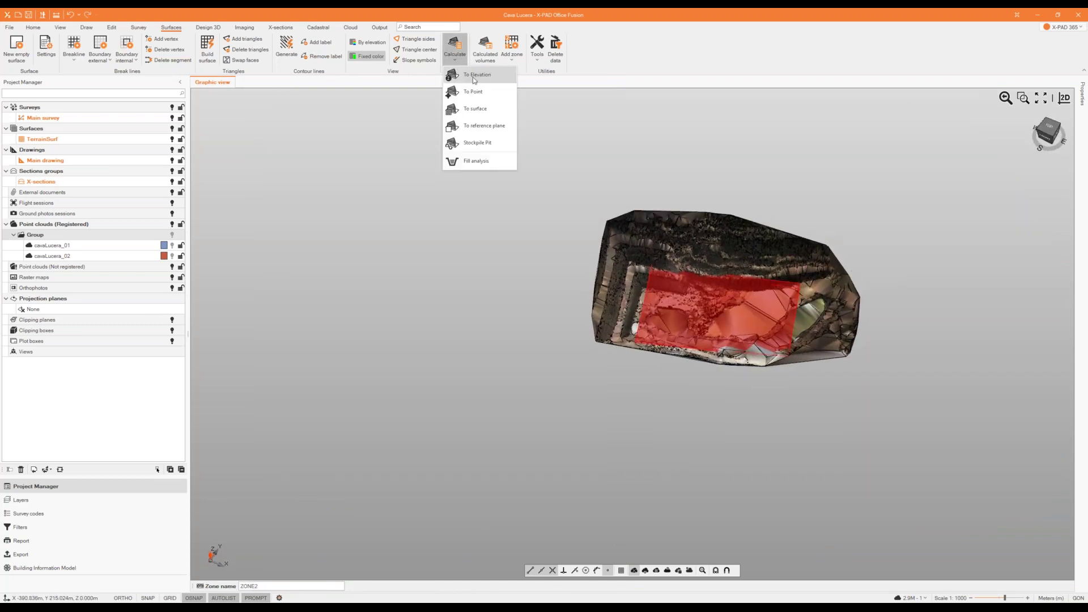
pyautogui.click(474, 79)
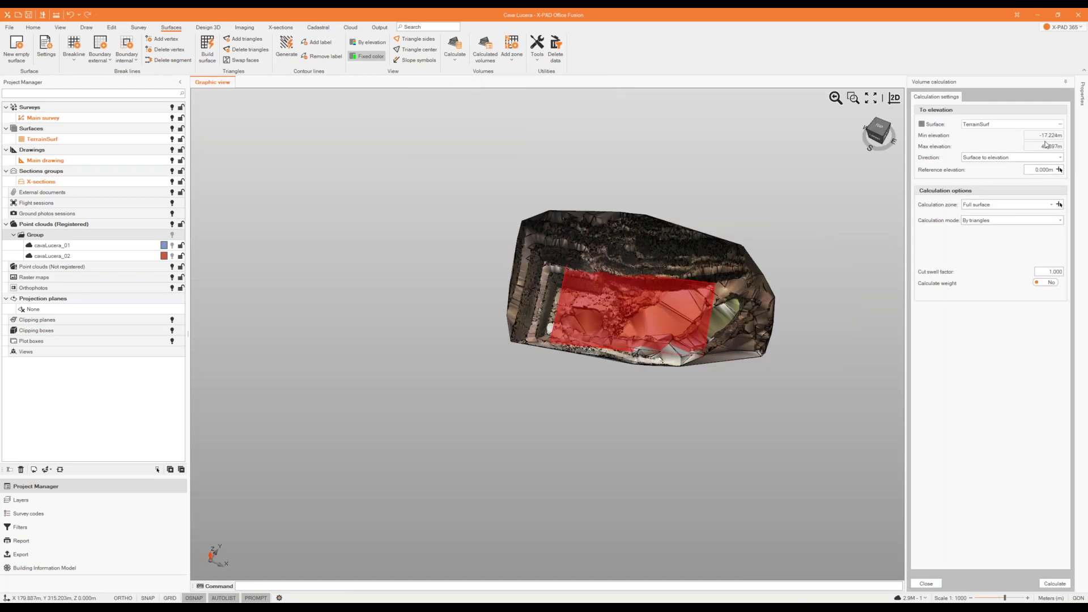
pyautogui.click(1057, 170)
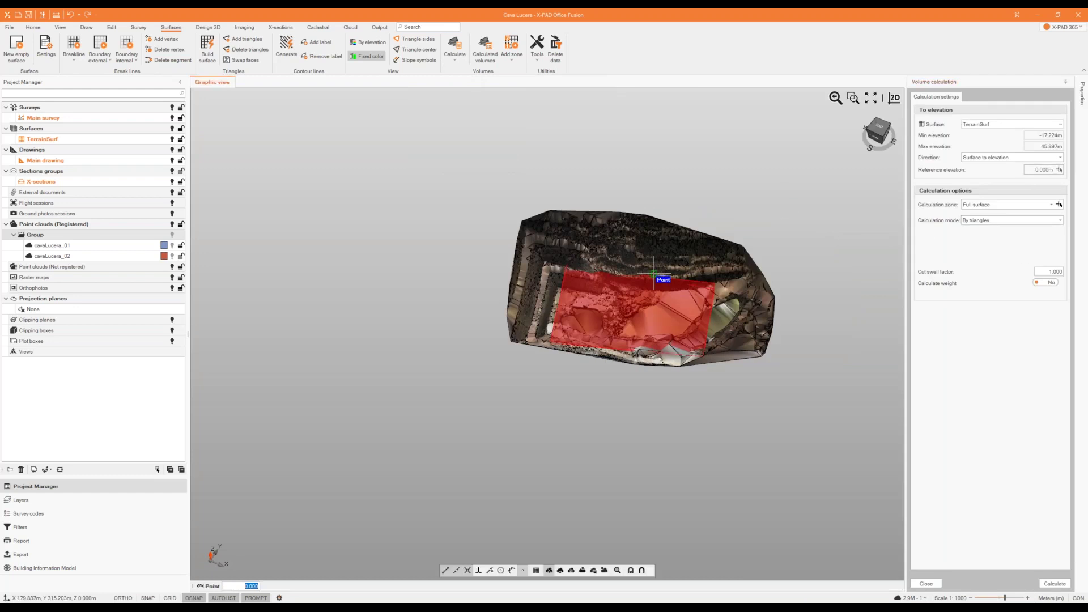
pyautogui.scroll(6, 635, 283)
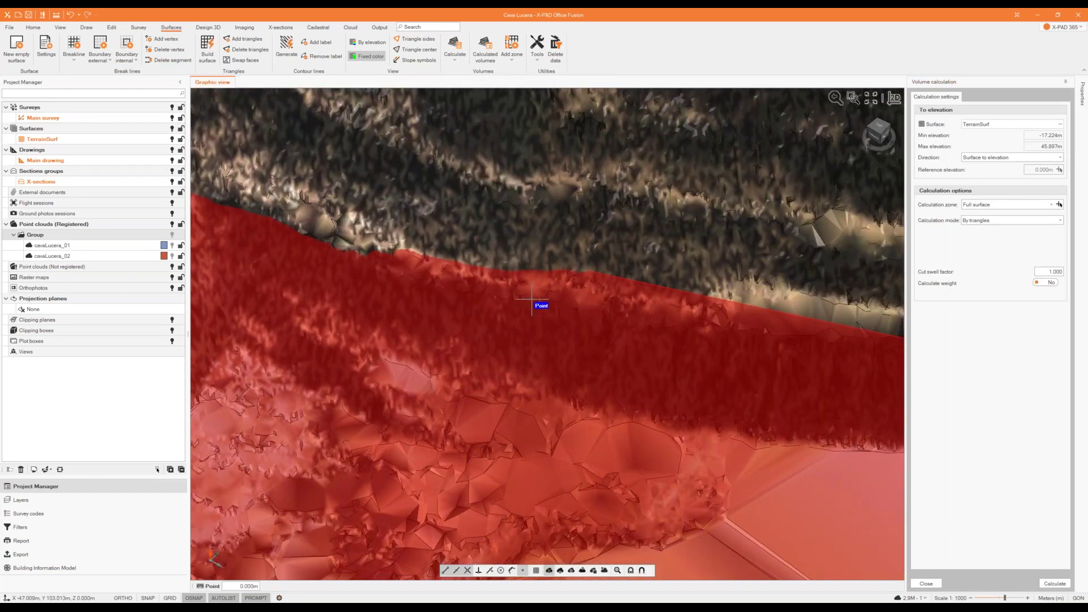
pyautogui.moveTo(537, 251); pyautogui.dragTo(564, 231, button='middle')
pyautogui.click(533, 272)
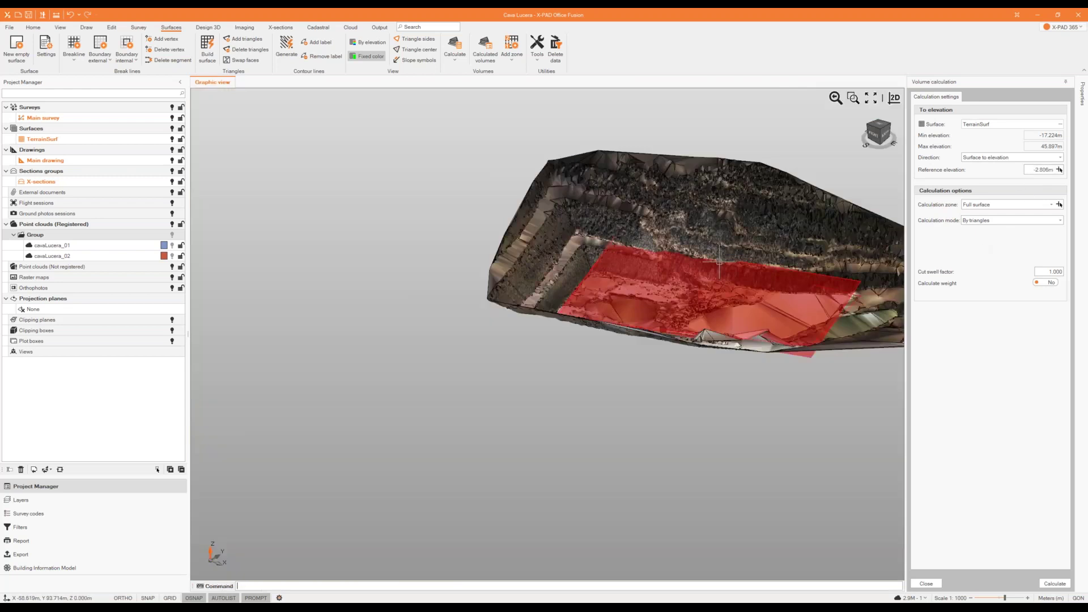
# - Restrict the calculation to ZONE1, keep By triangles mode, enable weight calculation and calculate the volume
pyautogui.click(1006, 205)
pyautogui.click(1006, 223)
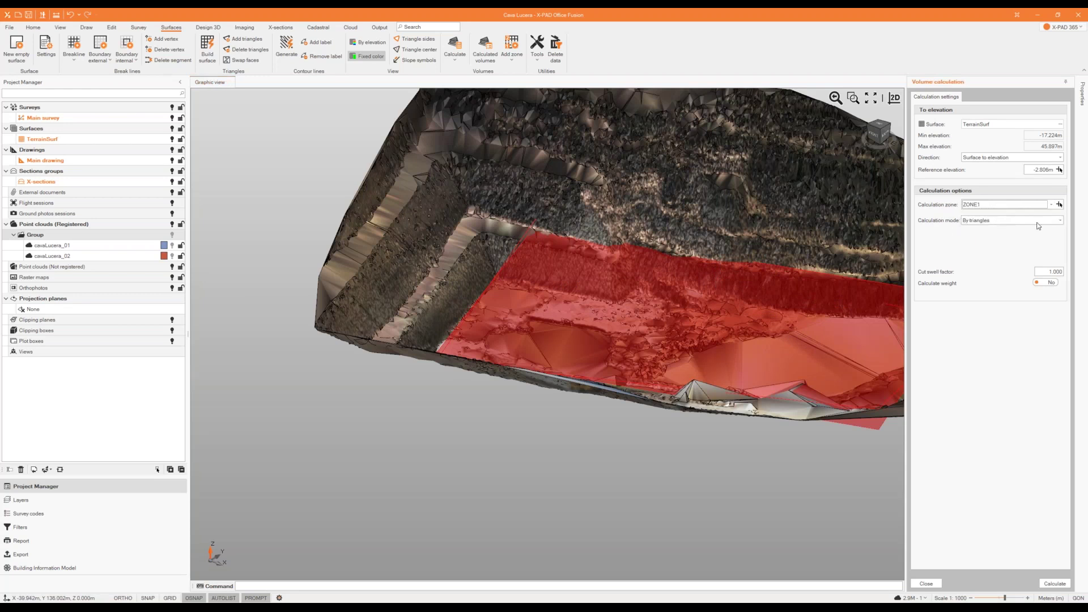
pyautogui.click(1038, 221)
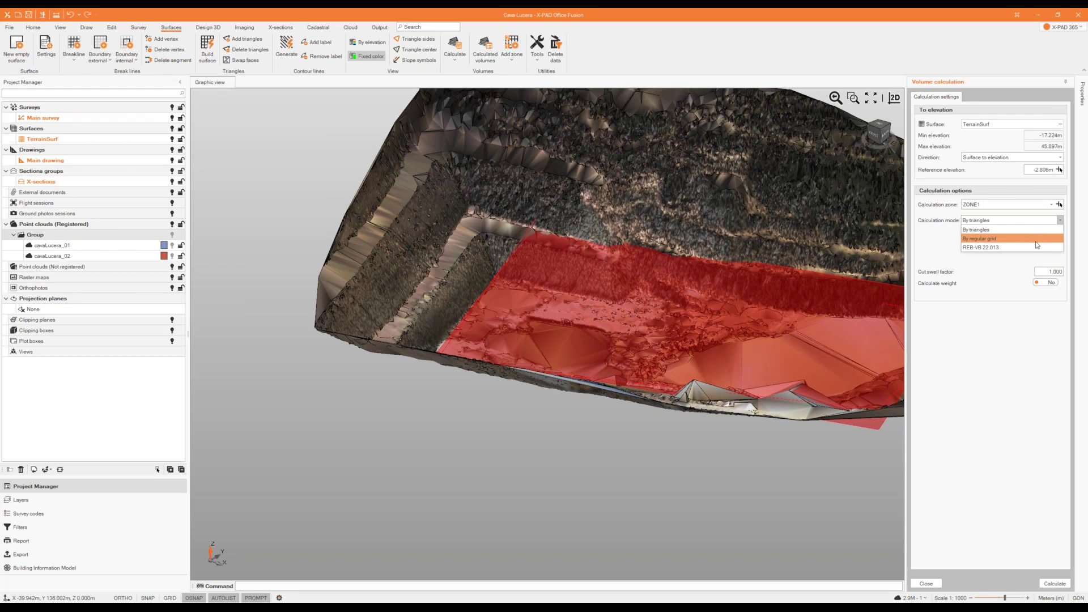
pyautogui.click(1006, 337)
pyautogui.click(1052, 282)
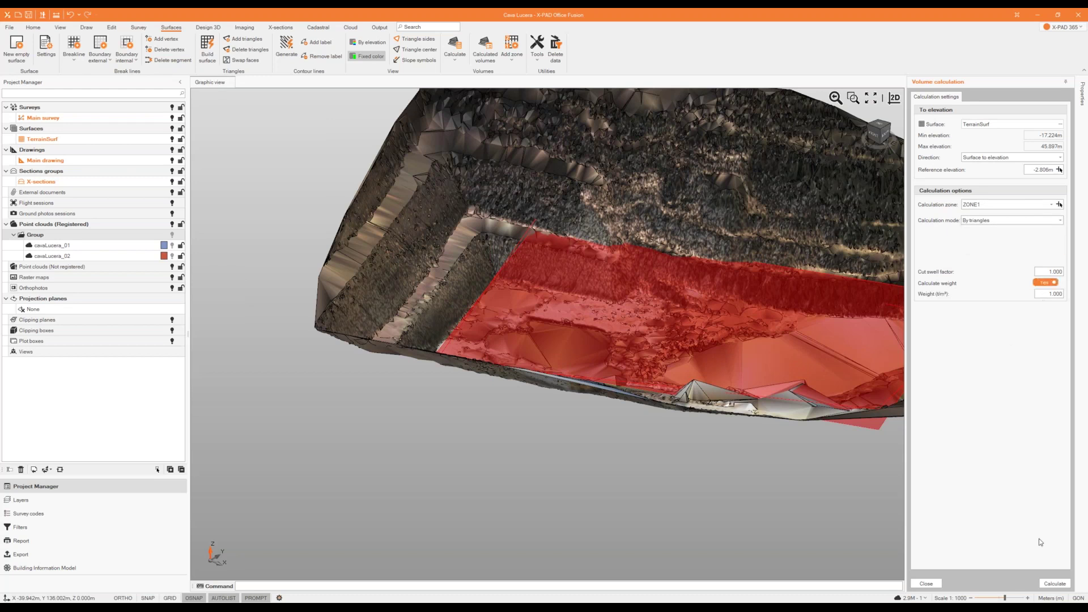
pyautogui.click(1054, 583)
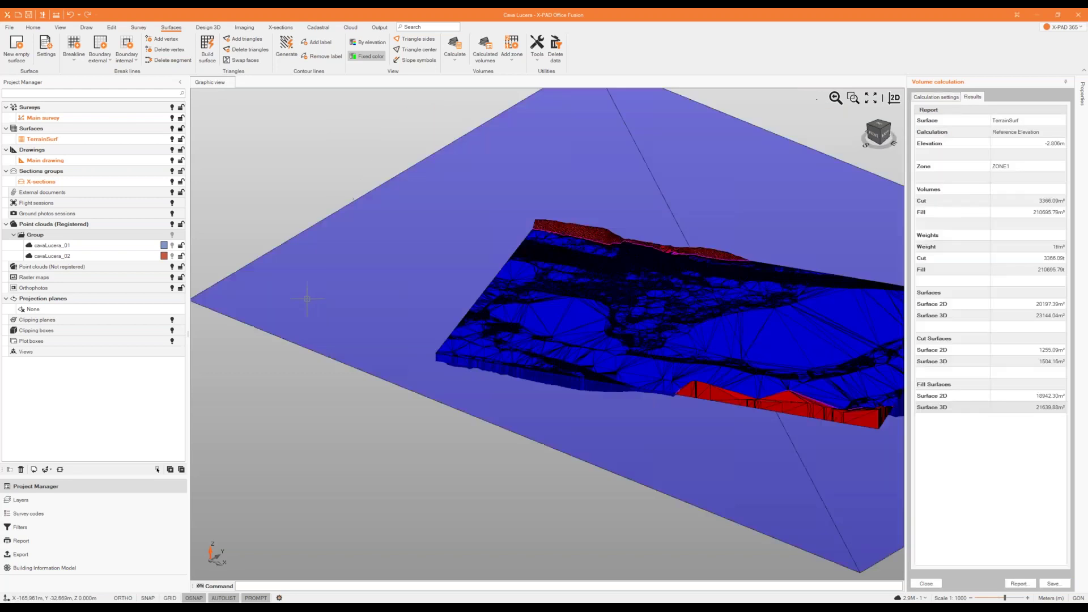
# - Save the volume calculation as Reference_Elevation, keeping its default description, and proceed to the surface creation options
pyautogui.scroll(-4, 308, 296)
pyautogui.scroll(3, 437, 313)
pyautogui.moveTo(489, 325); pyautogui.dragTo(513, 334, button='middle')
pyautogui.click(1055, 583)
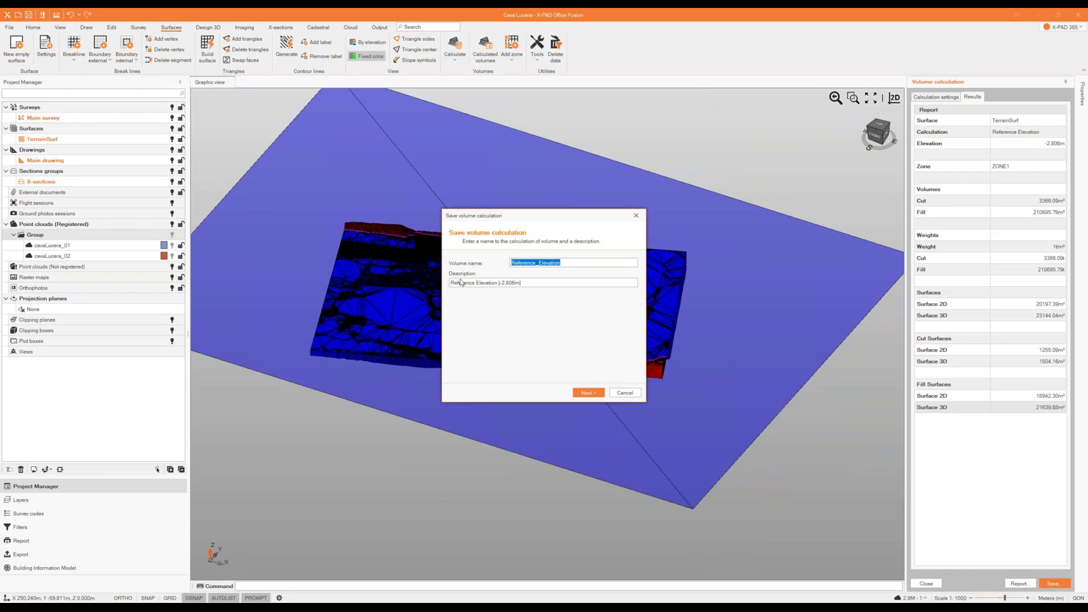
pyautogui.click(588, 392)
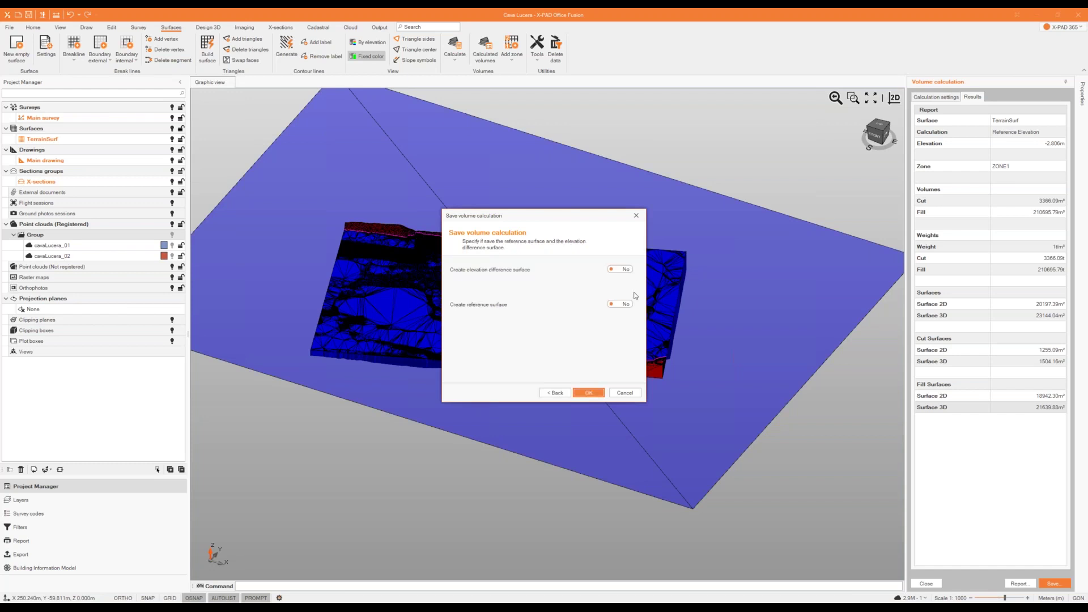
# - Create the elevation difference surface with its default name and a reference surface named Ref, completing the save and closing the calculation
pyautogui.click(623, 304)
pyautogui.click(624, 269)
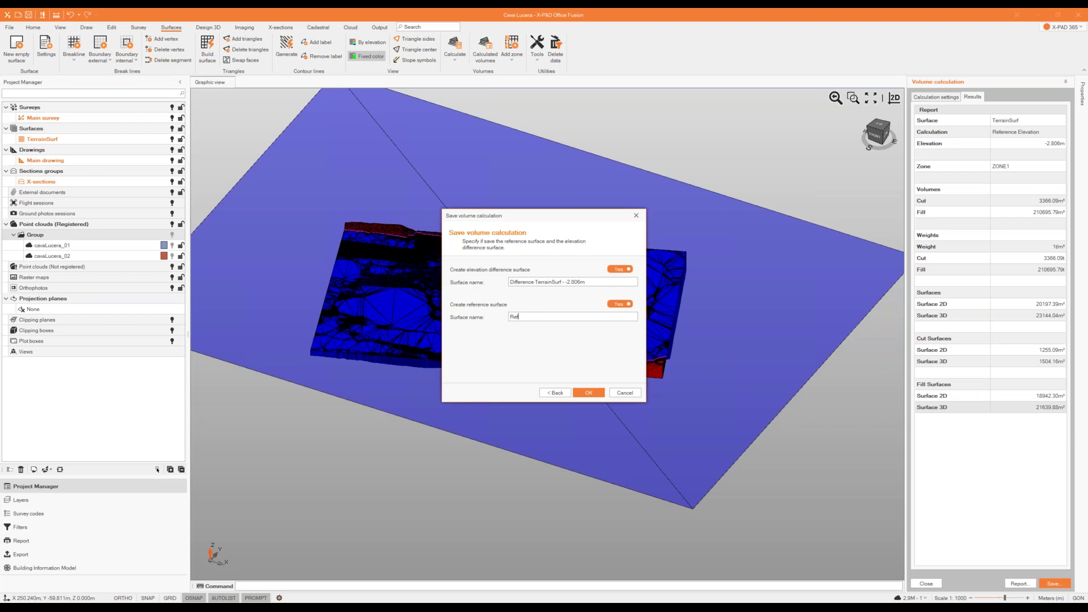
pyautogui.click(589, 392)
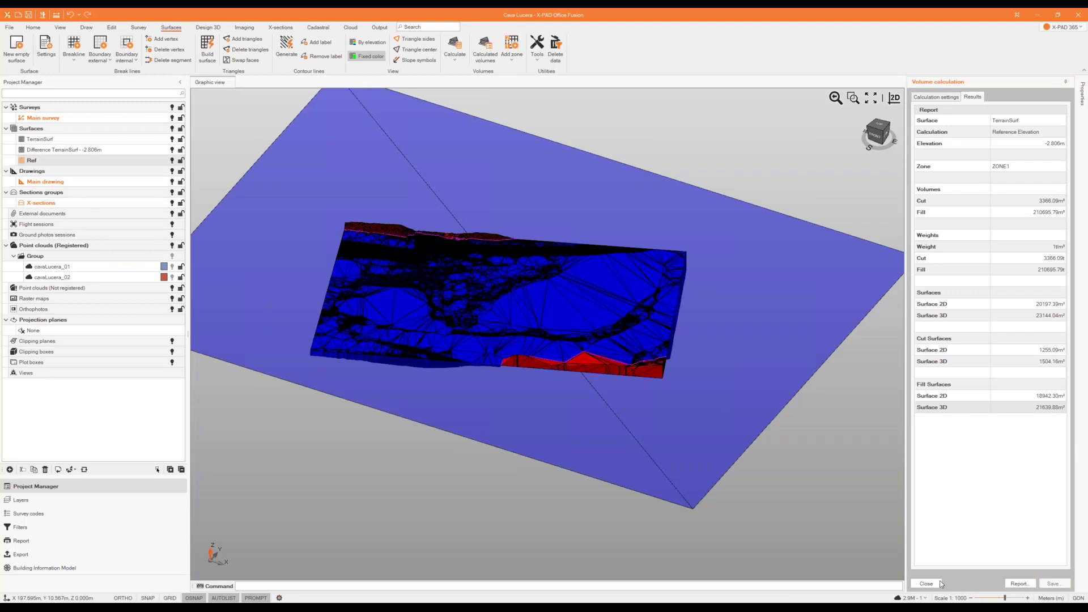
pyautogui.click(929, 583)
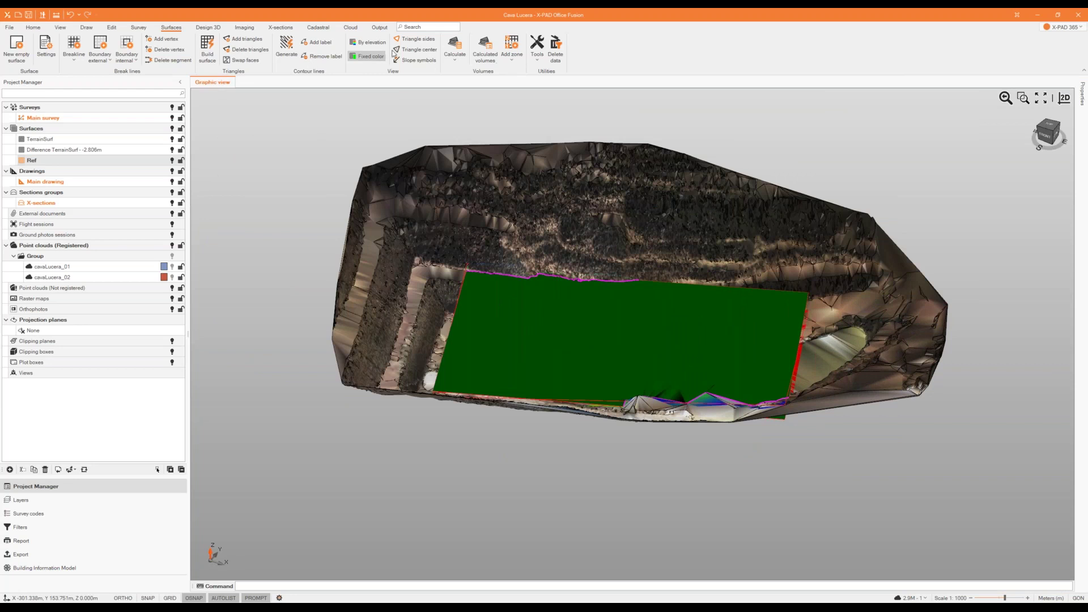
# - List the calculated volumes saved for TerrainSurf and widen the Elaboration name column
pyautogui.click(495, 59)
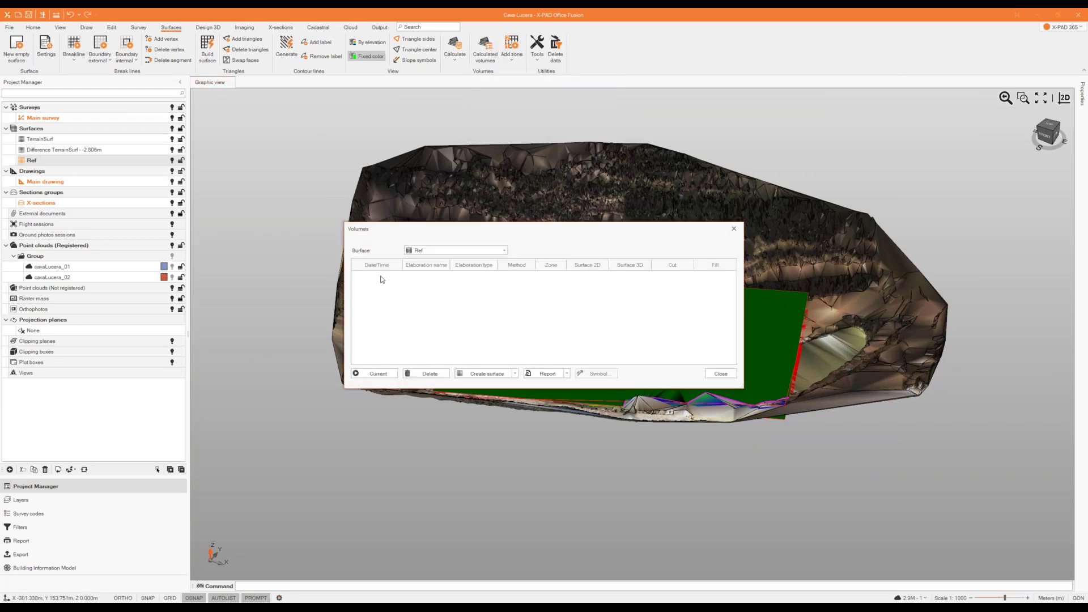
pyautogui.click(504, 250)
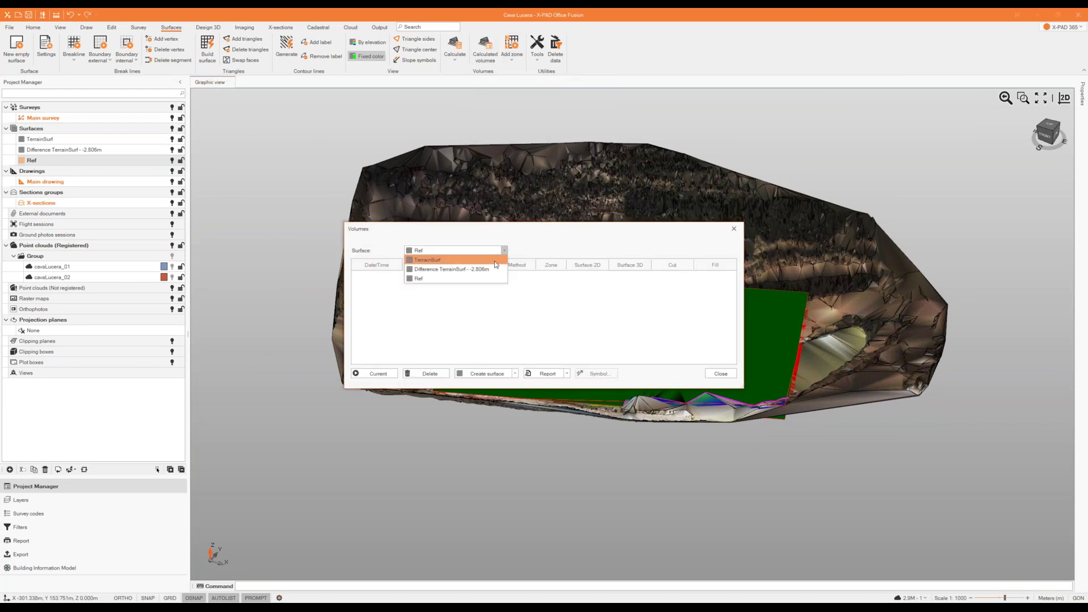
pyautogui.click(494, 261)
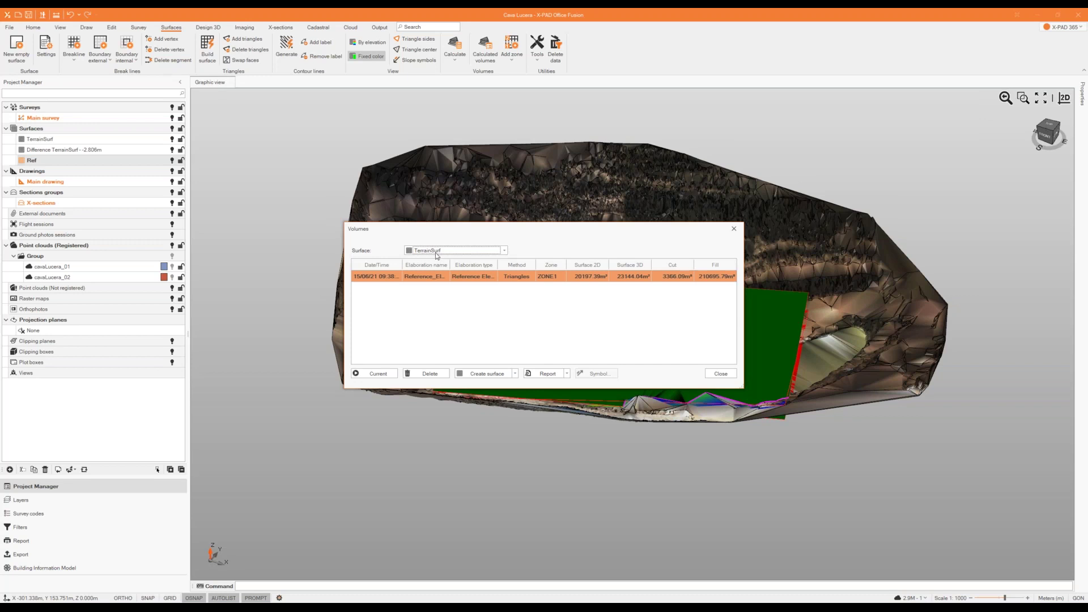
pyautogui.moveTo(449, 265); pyautogui.dragTo(493, 265)
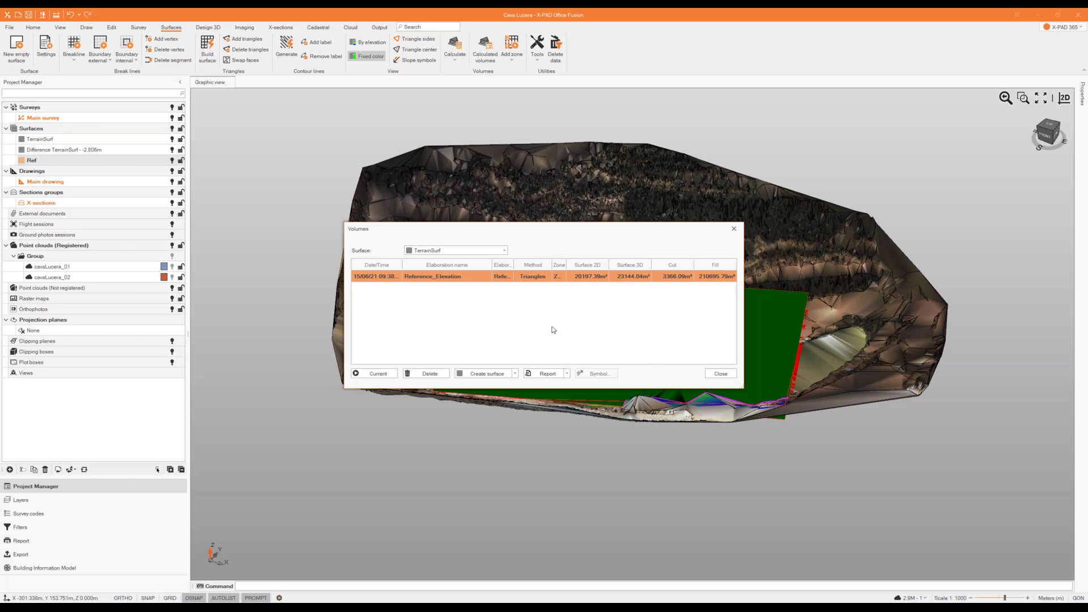
# - Generate the complete volumes report for Reference_Elevation using the Volumes_CompleteImage template
pyautogui.click(541, 374)
pyautogui.click(542, 374)
pyautogui.click(567, 373)
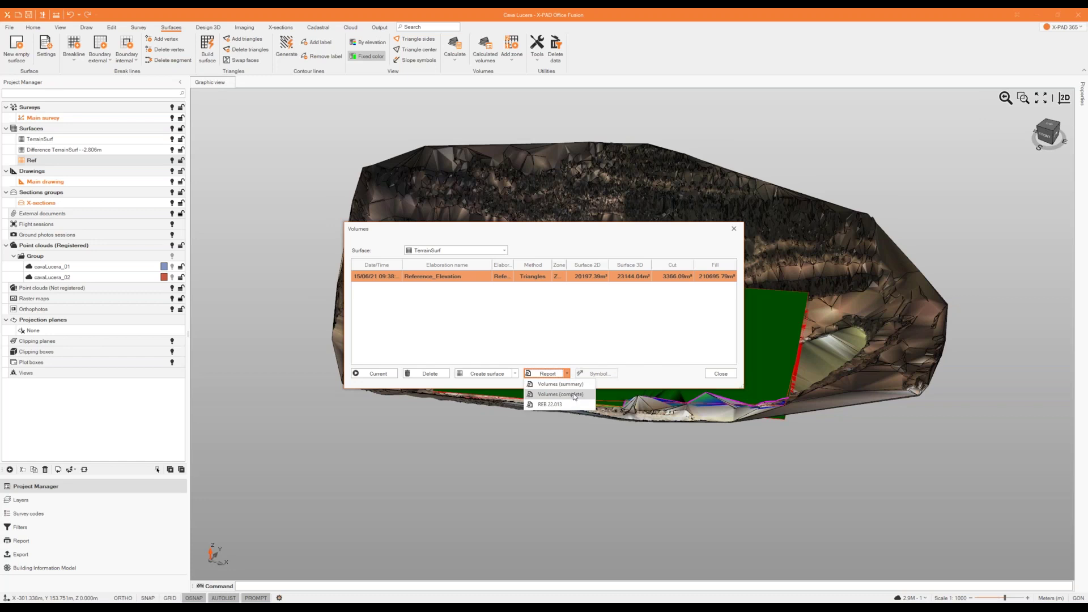
pyautogui.click(573, 395)
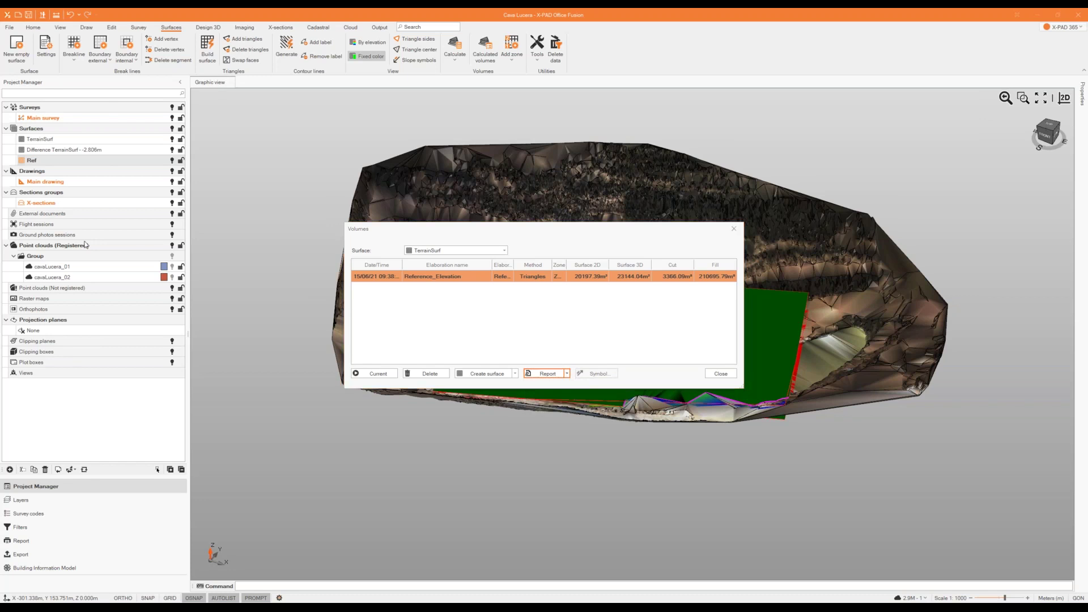
pyautogui.click(788, 185)
pyautogui.click(85, 112)
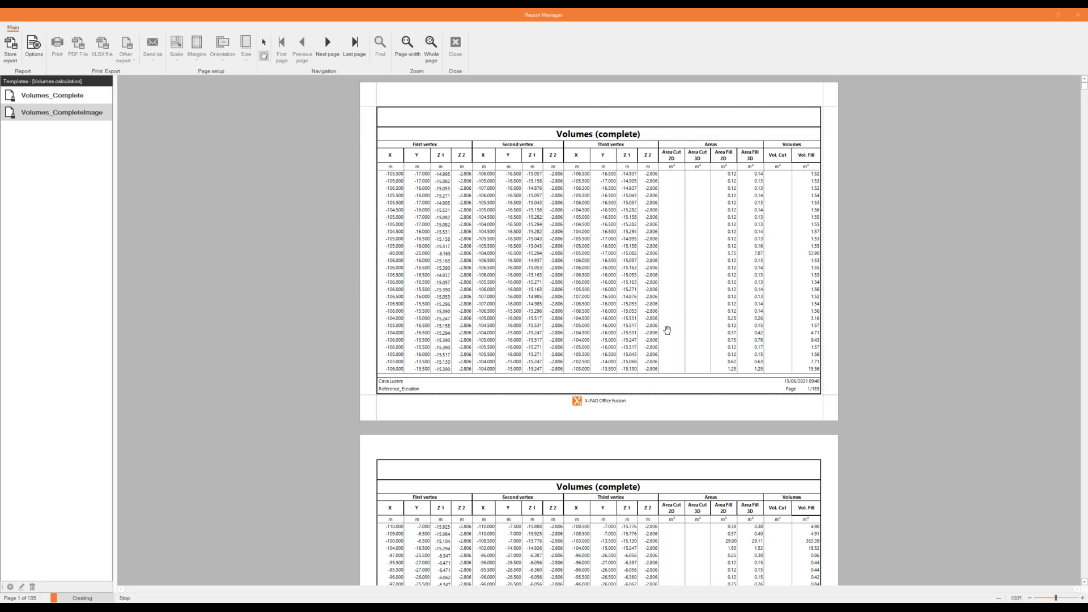
# - Store the generated report under the file name "volume" and close the report and the volumes list
pyautogui.scroll(-5, 666, 330)
pyautogui.scroll(6, 667, 330)
pyautogui.click(16, 50)
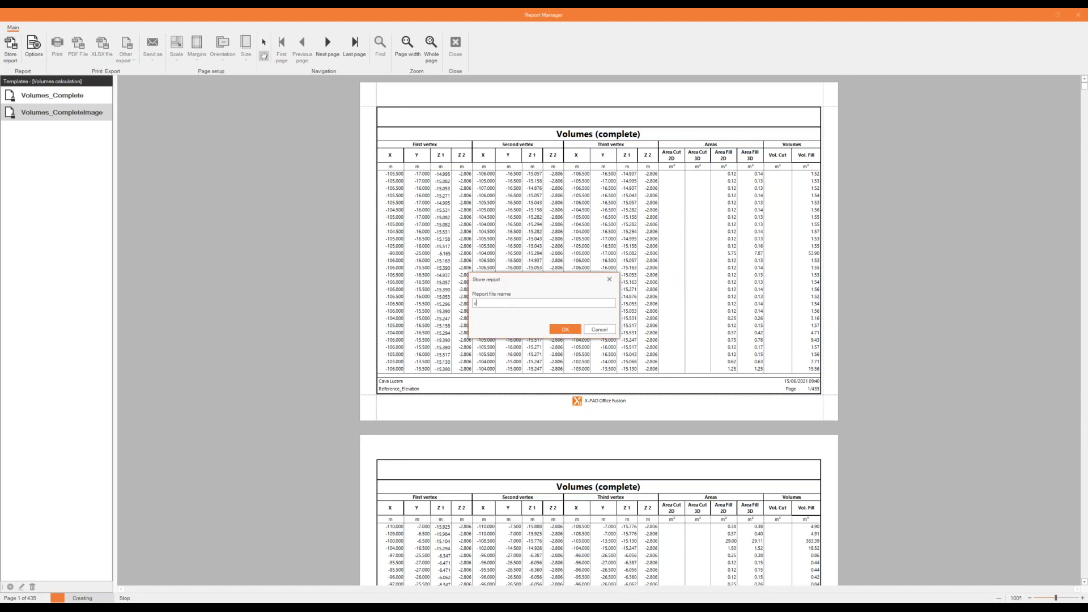
pyautogui.write('volunm')
pyautogui.press('BackSpace')
pyautogui.press('BackSpace')
pyautogui.write('me')
pyautogui.press('Return')
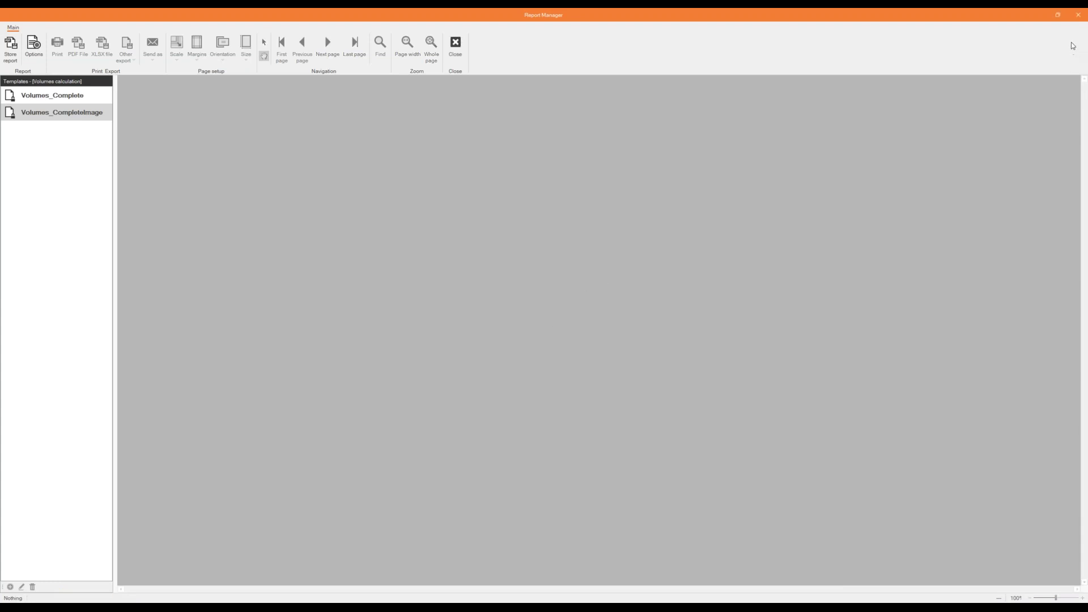
pyautogui.click(1077, 14)
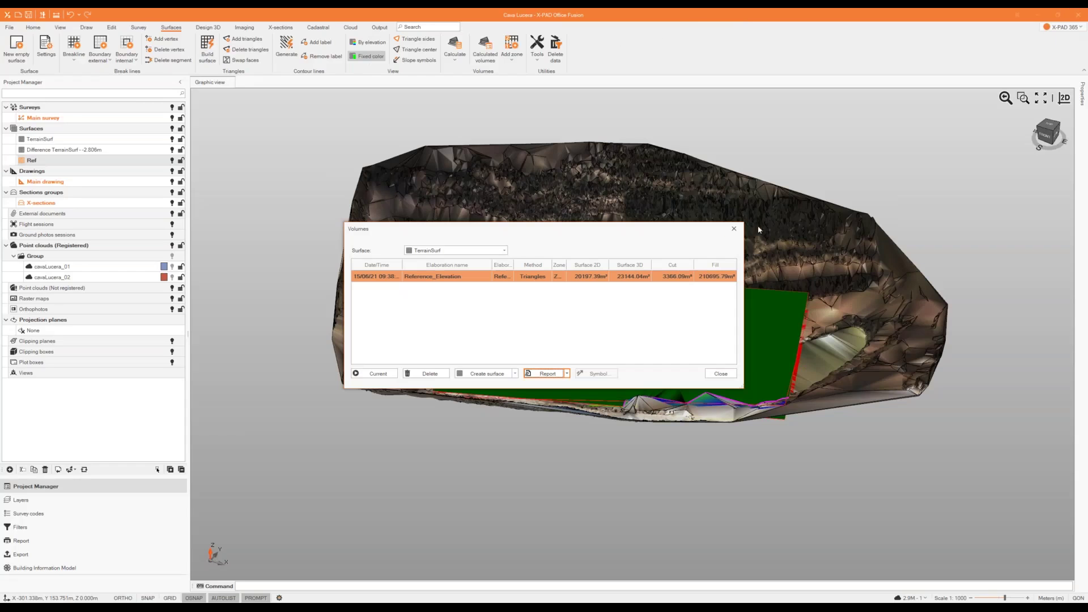
pyautogui.click(734, 228)
# - Check the project's stored reports and surface filters, and inspect the terrain with its new reference surface
pyautogui.click(58, 541)
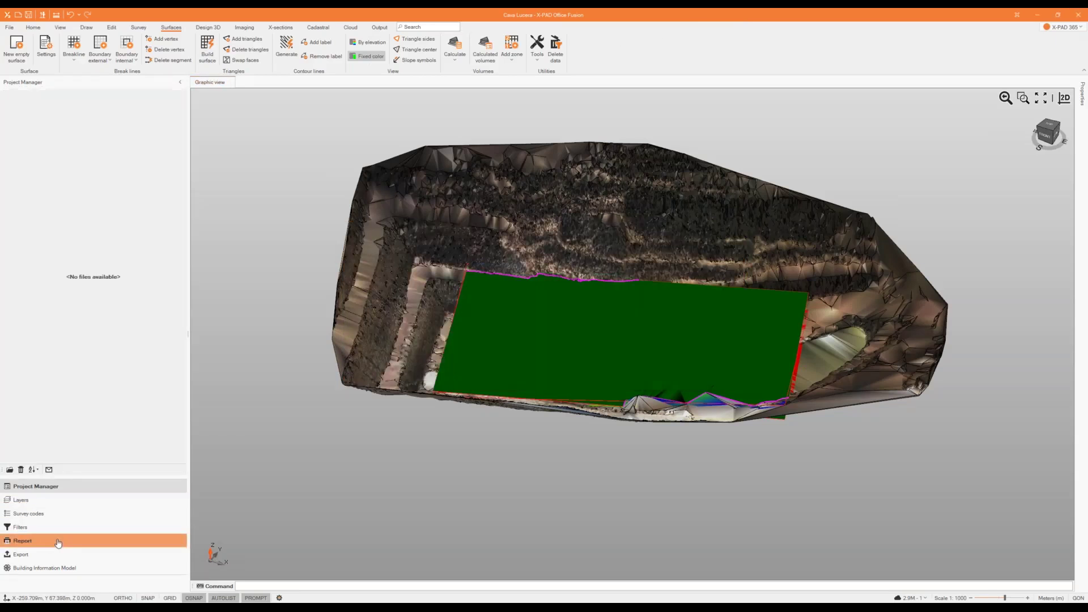
pyautogui.click(34, 527)
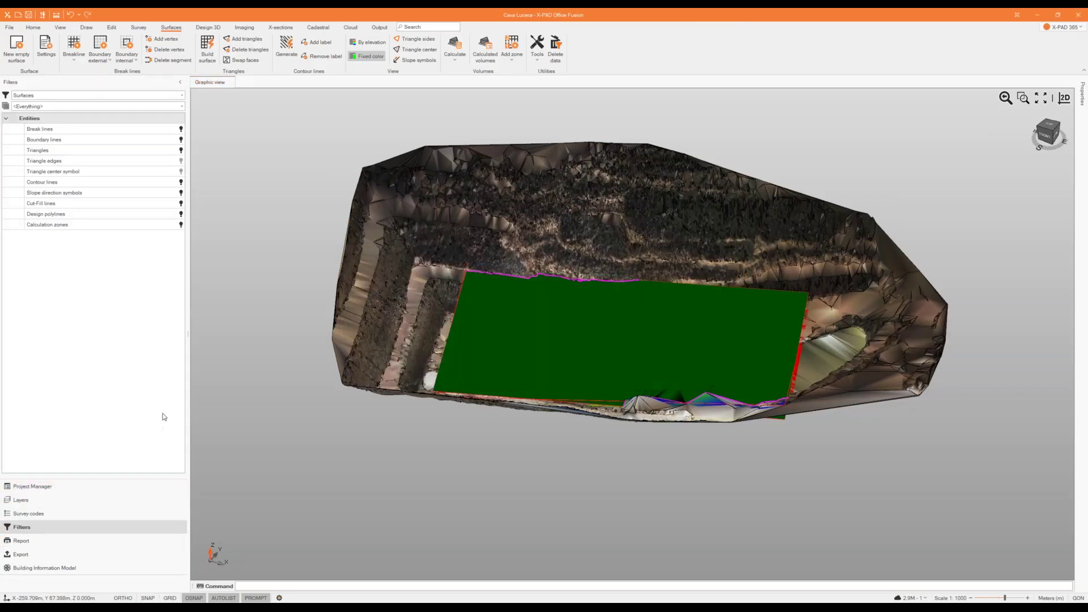
pyautogui.click(62, 487)
pyautogui.scroll(-2, 939, 286)
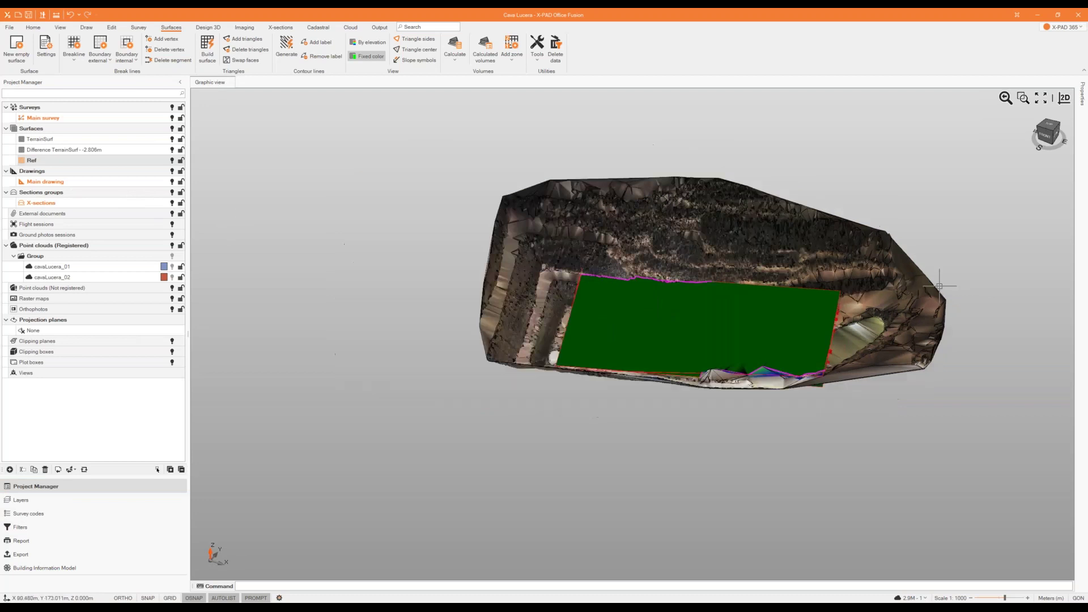
pyautogui.scroll(-1, 939, 286)
pyautogui.scroll(2, 777, 231)
pyautogui.scroll(2, 743, 235)
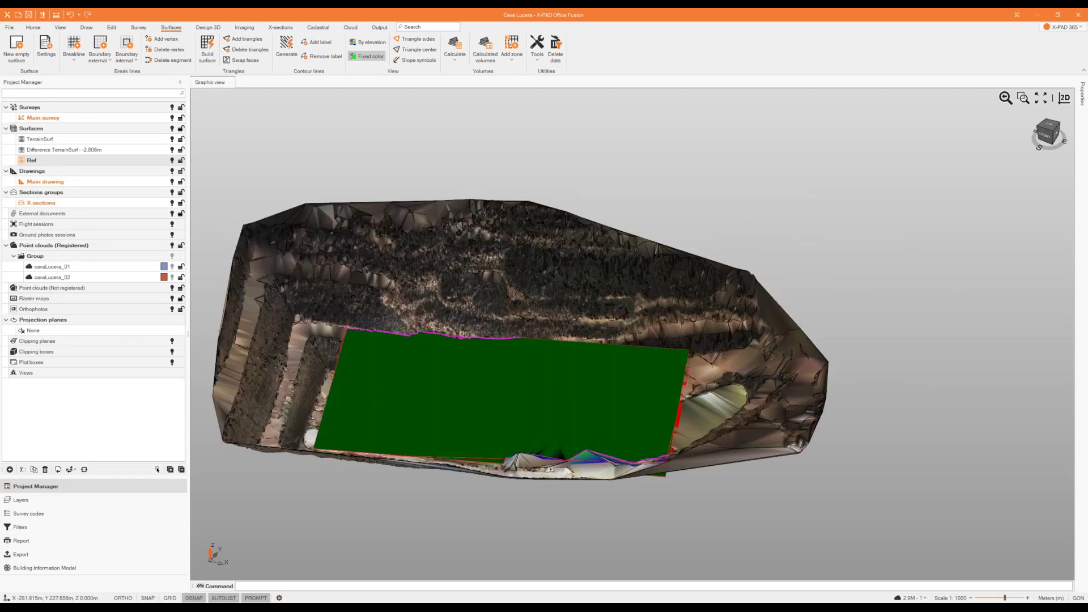
pyautogui.click(350, 28)
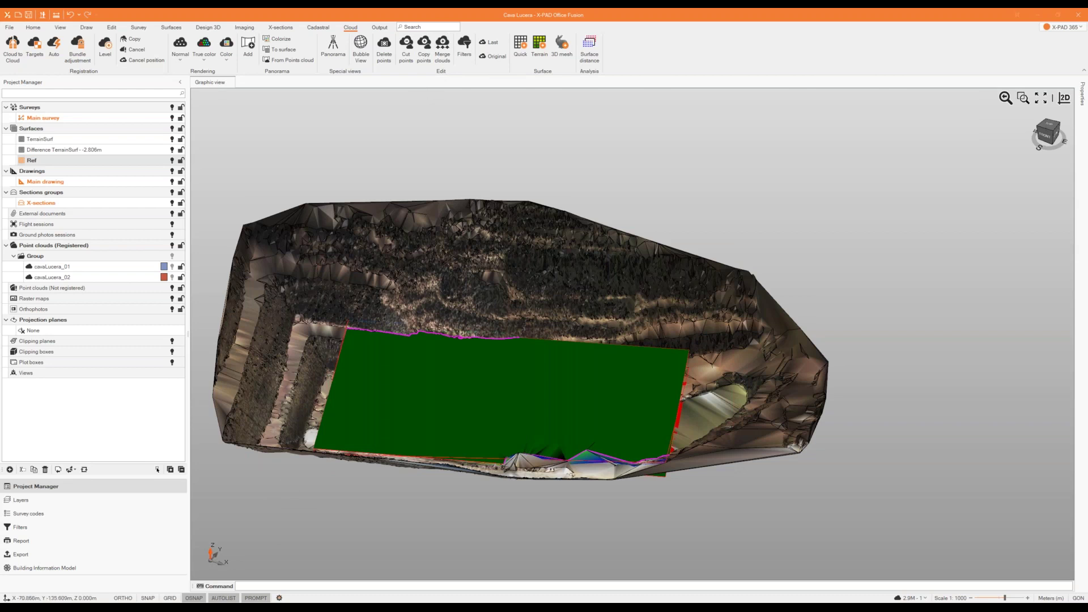
pyautogui.click(301, 607)
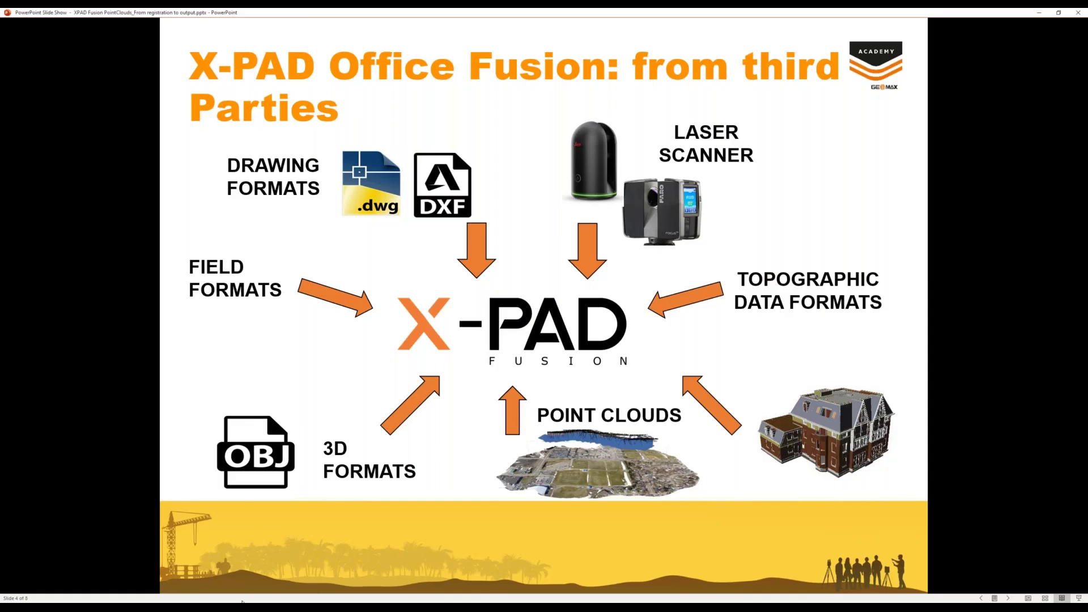
pyautogui.click(118, 608)
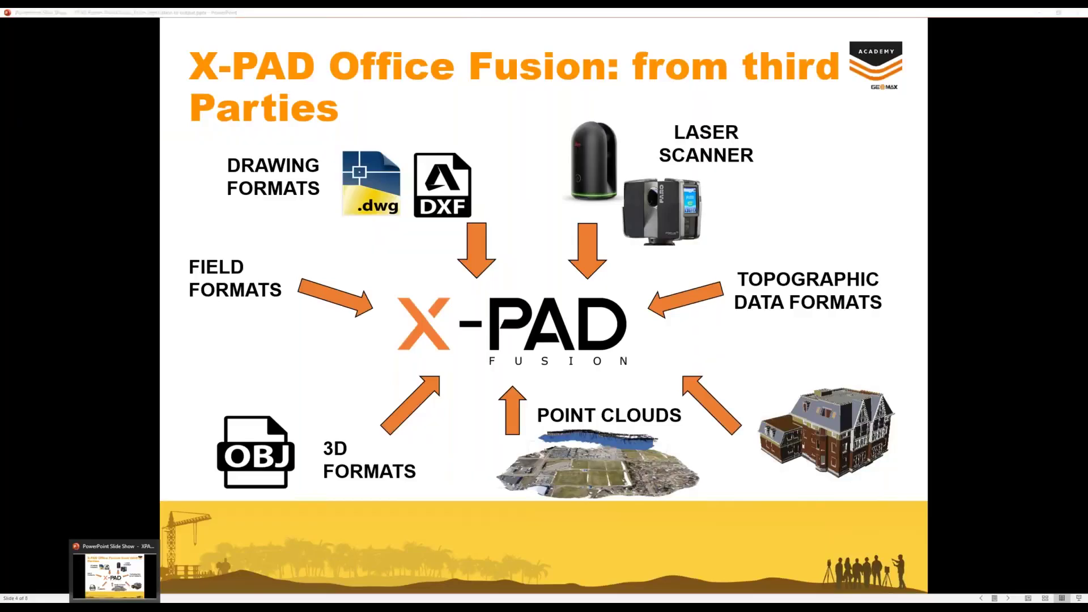
pyautogui.click(121, 604)
pyautogui.scroll(-4, 262, 368)
pyautogui.scroll(2, 257, 378)
pyautogui.click(256, 380)
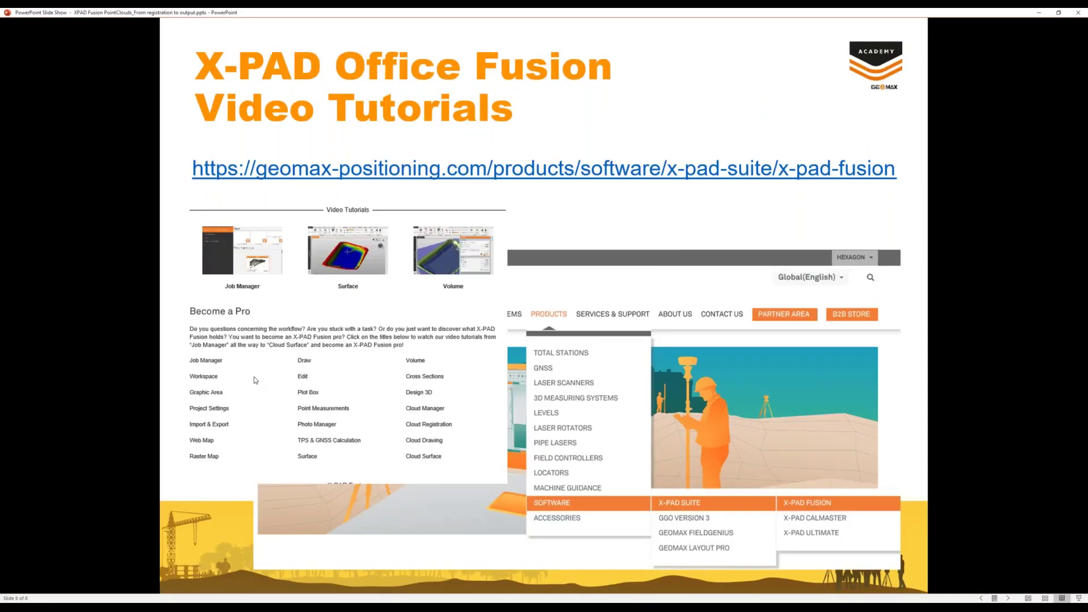